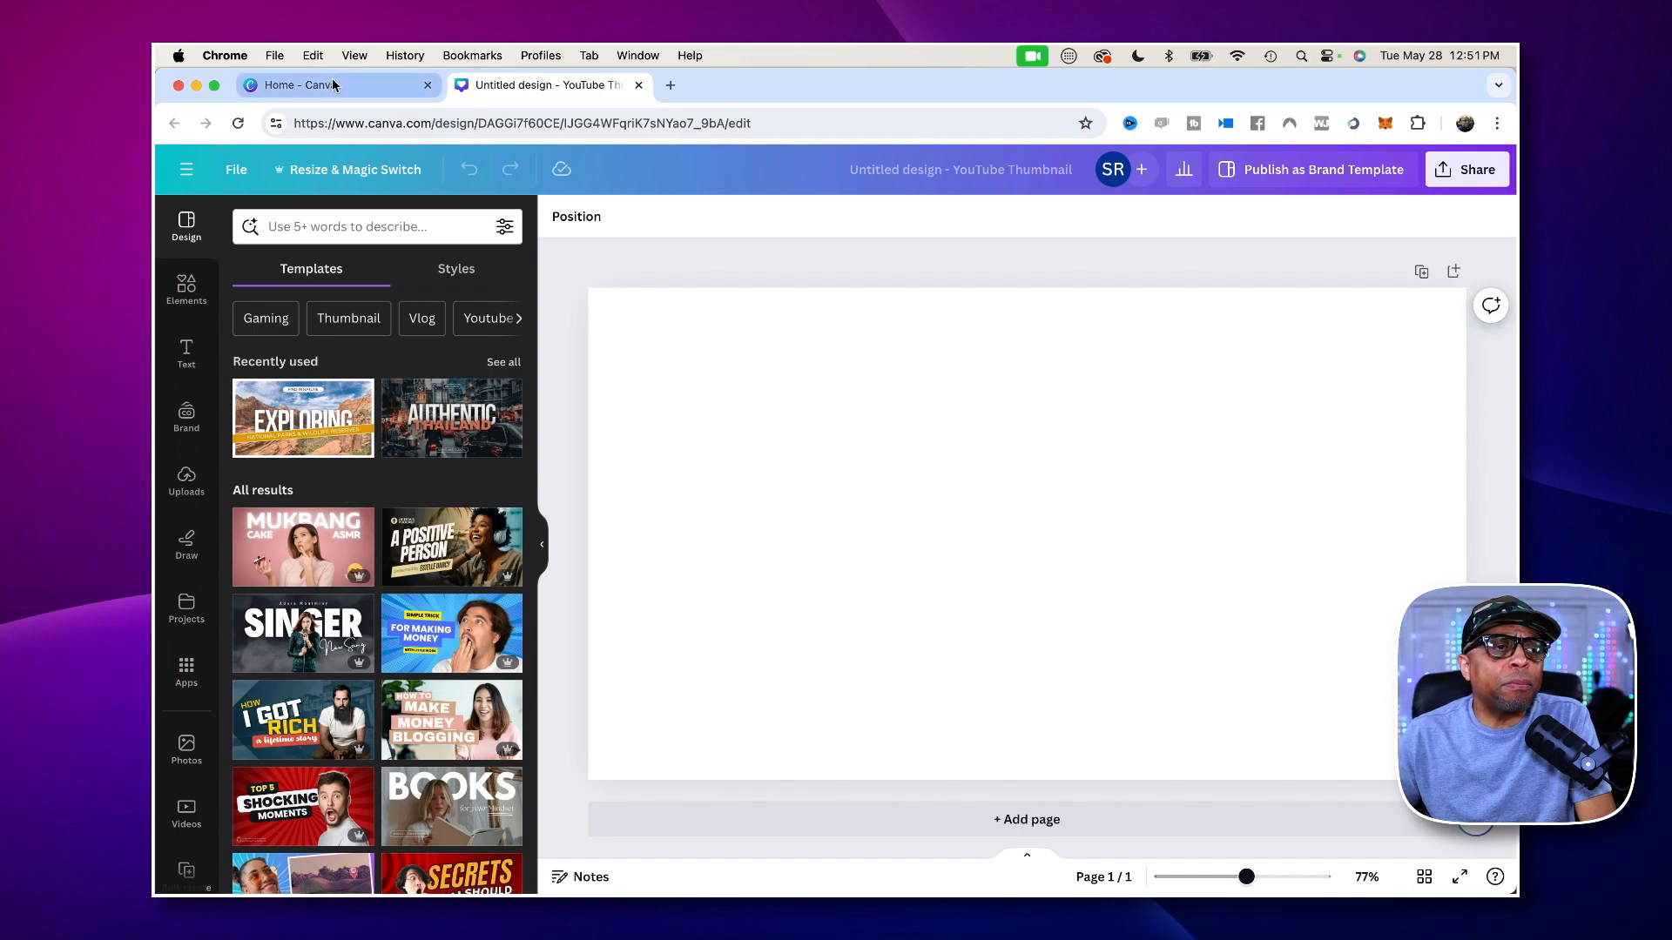
# - Look over the suggested design types on the Canva home page, including the YouTube Thumbnail format
pyautogui.click(301, 85)
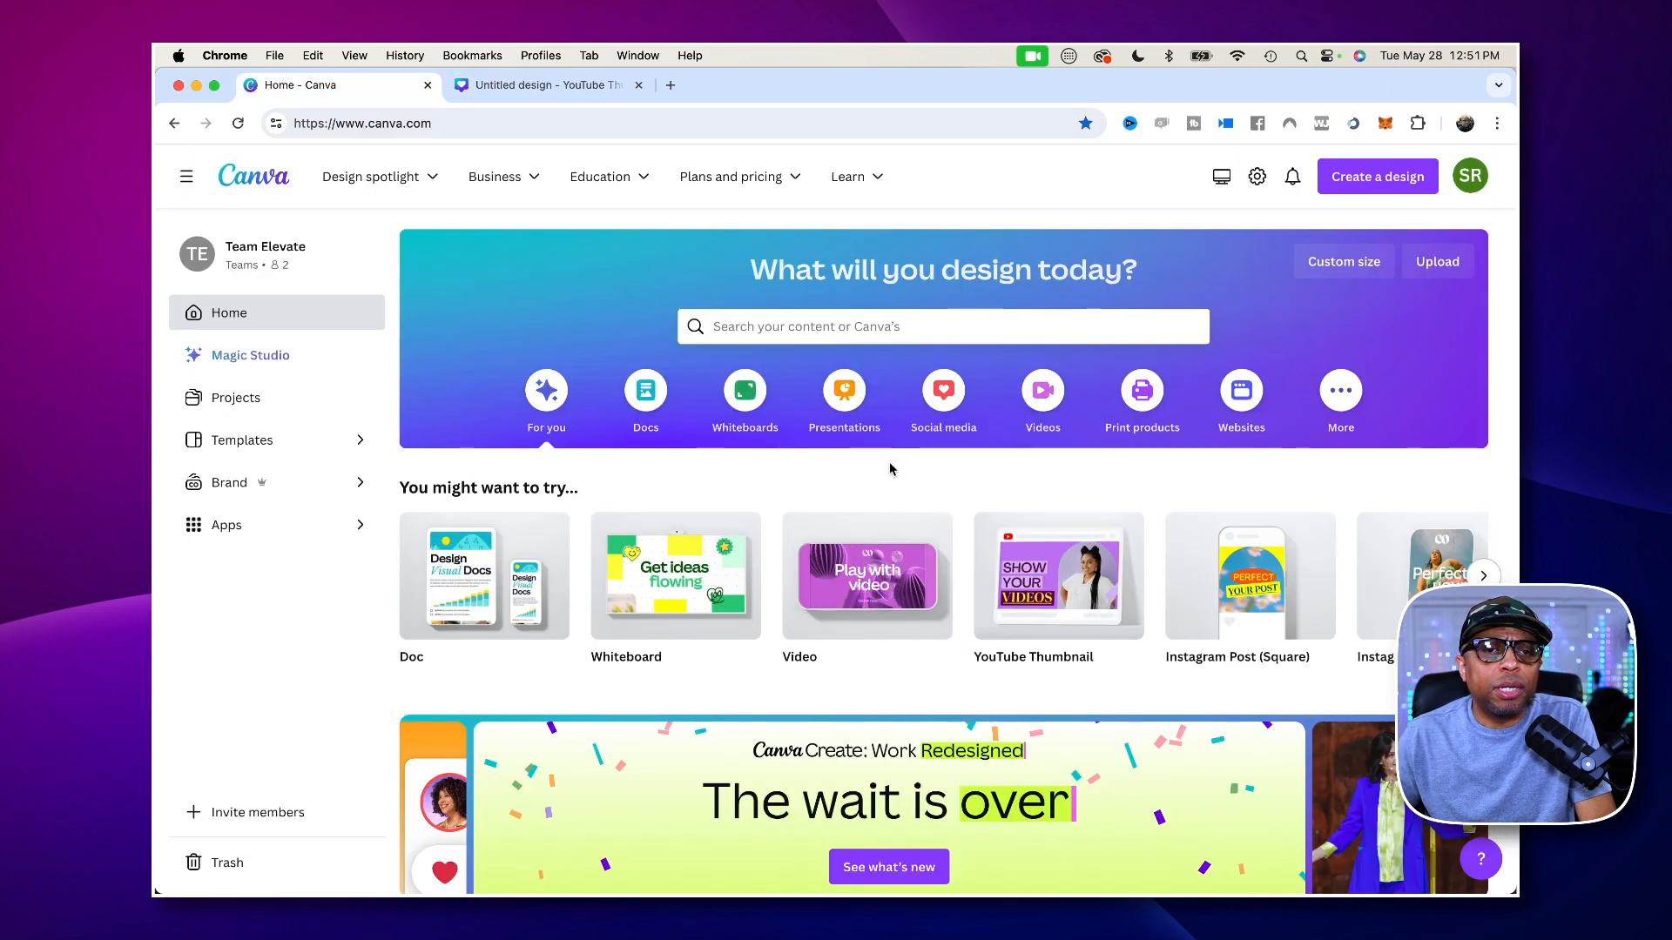
pyautogui.scroll(-3, 936, 370)
pyautogui.scroll(-5, 935, 370)
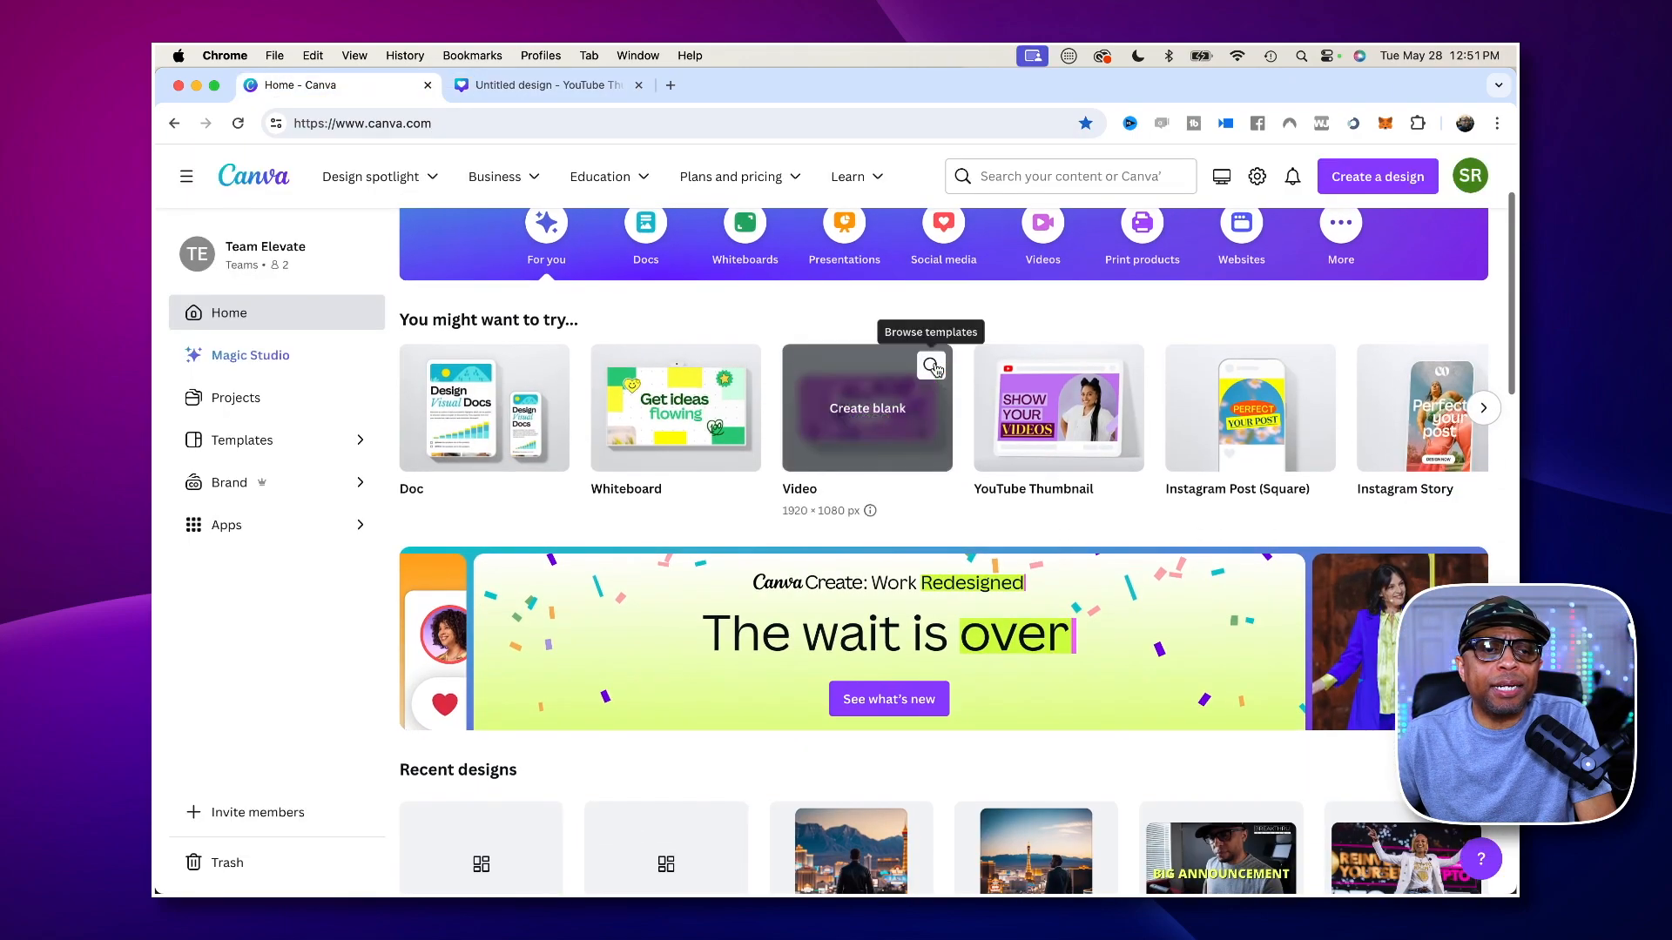
pyautogui.scroll(6, 936, 370)
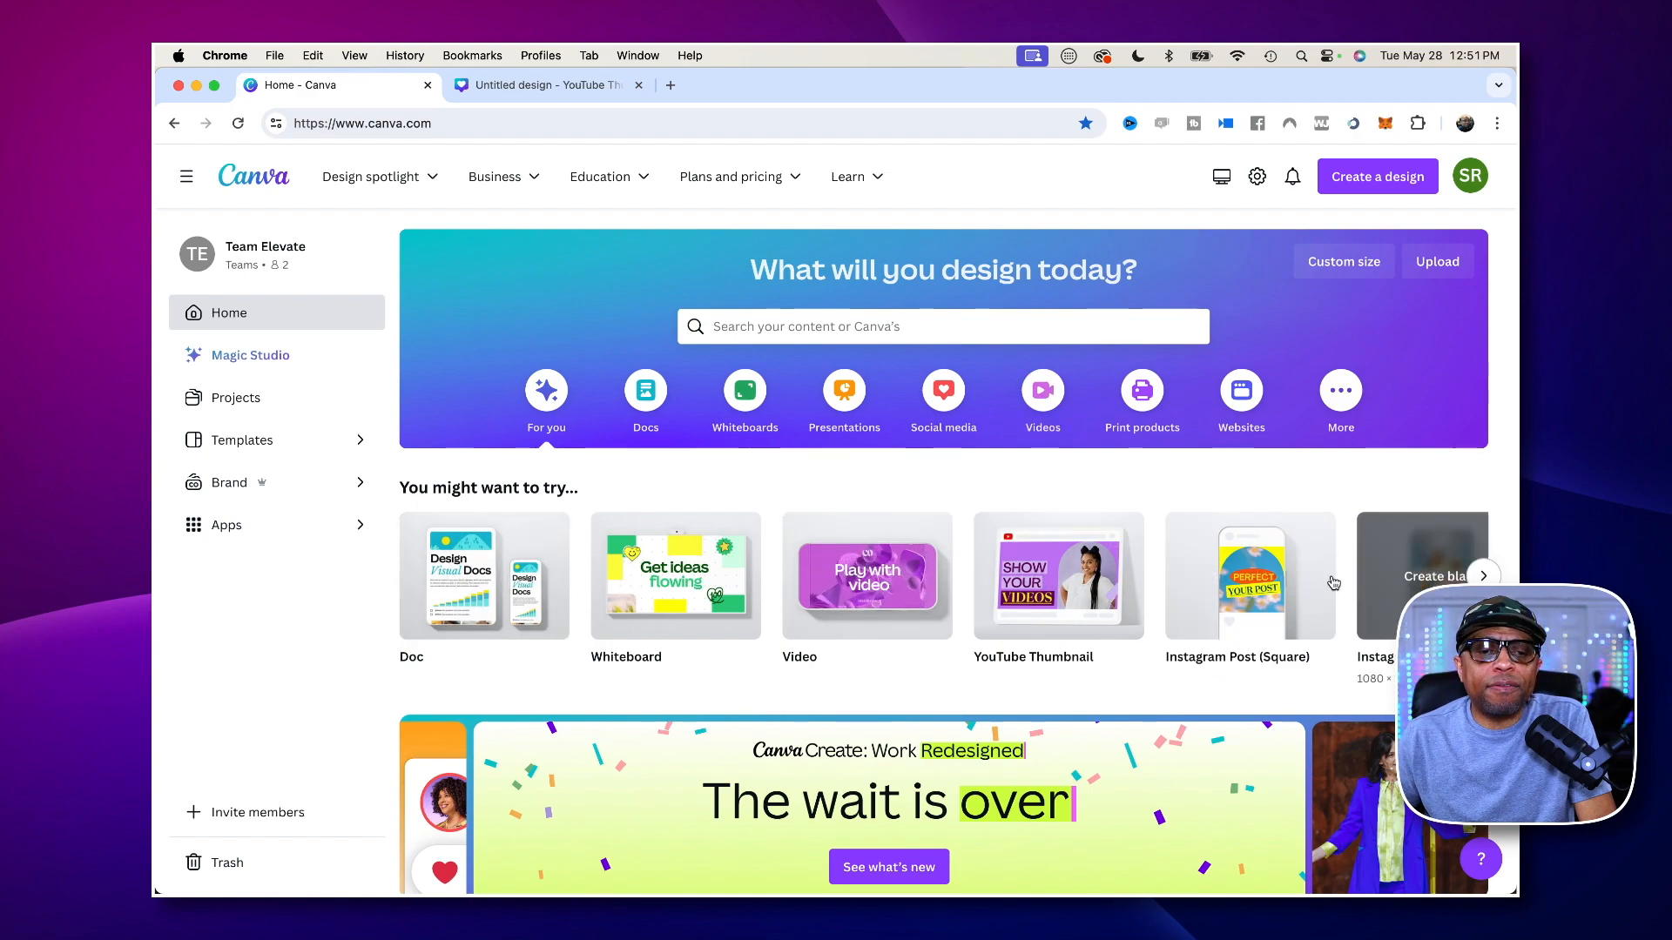
pyautogui.moveTo(1066, 591)
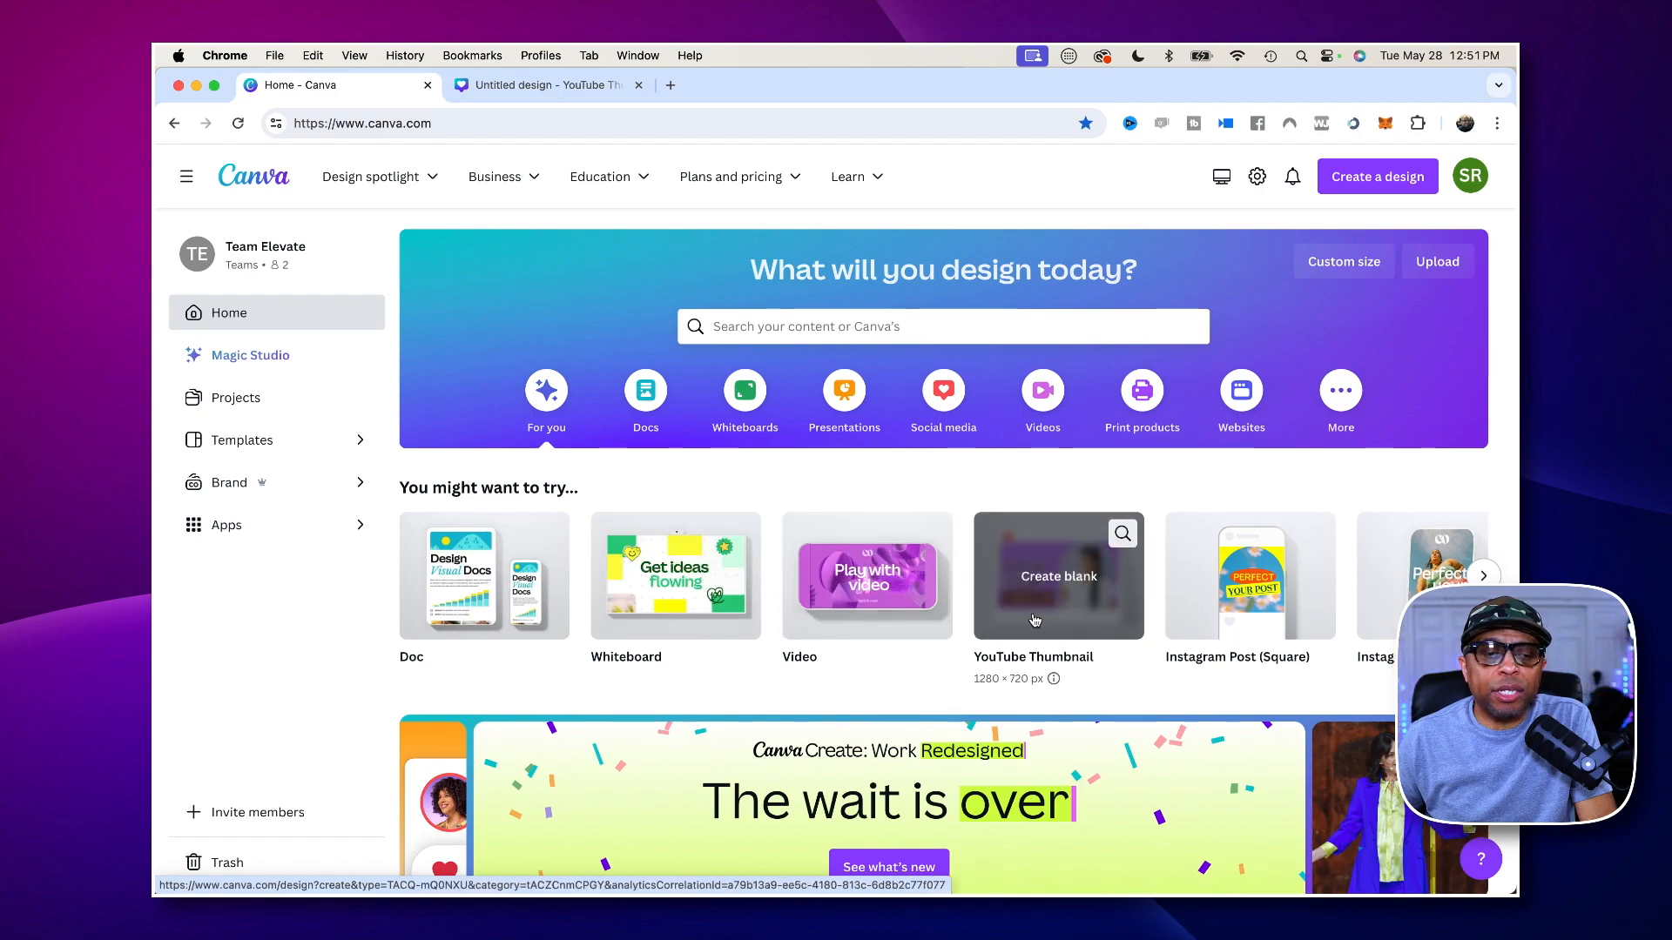
pyautogui.hscroll(7, 1219, 600)
pyautogui.hscroll(3, 1259, 605)
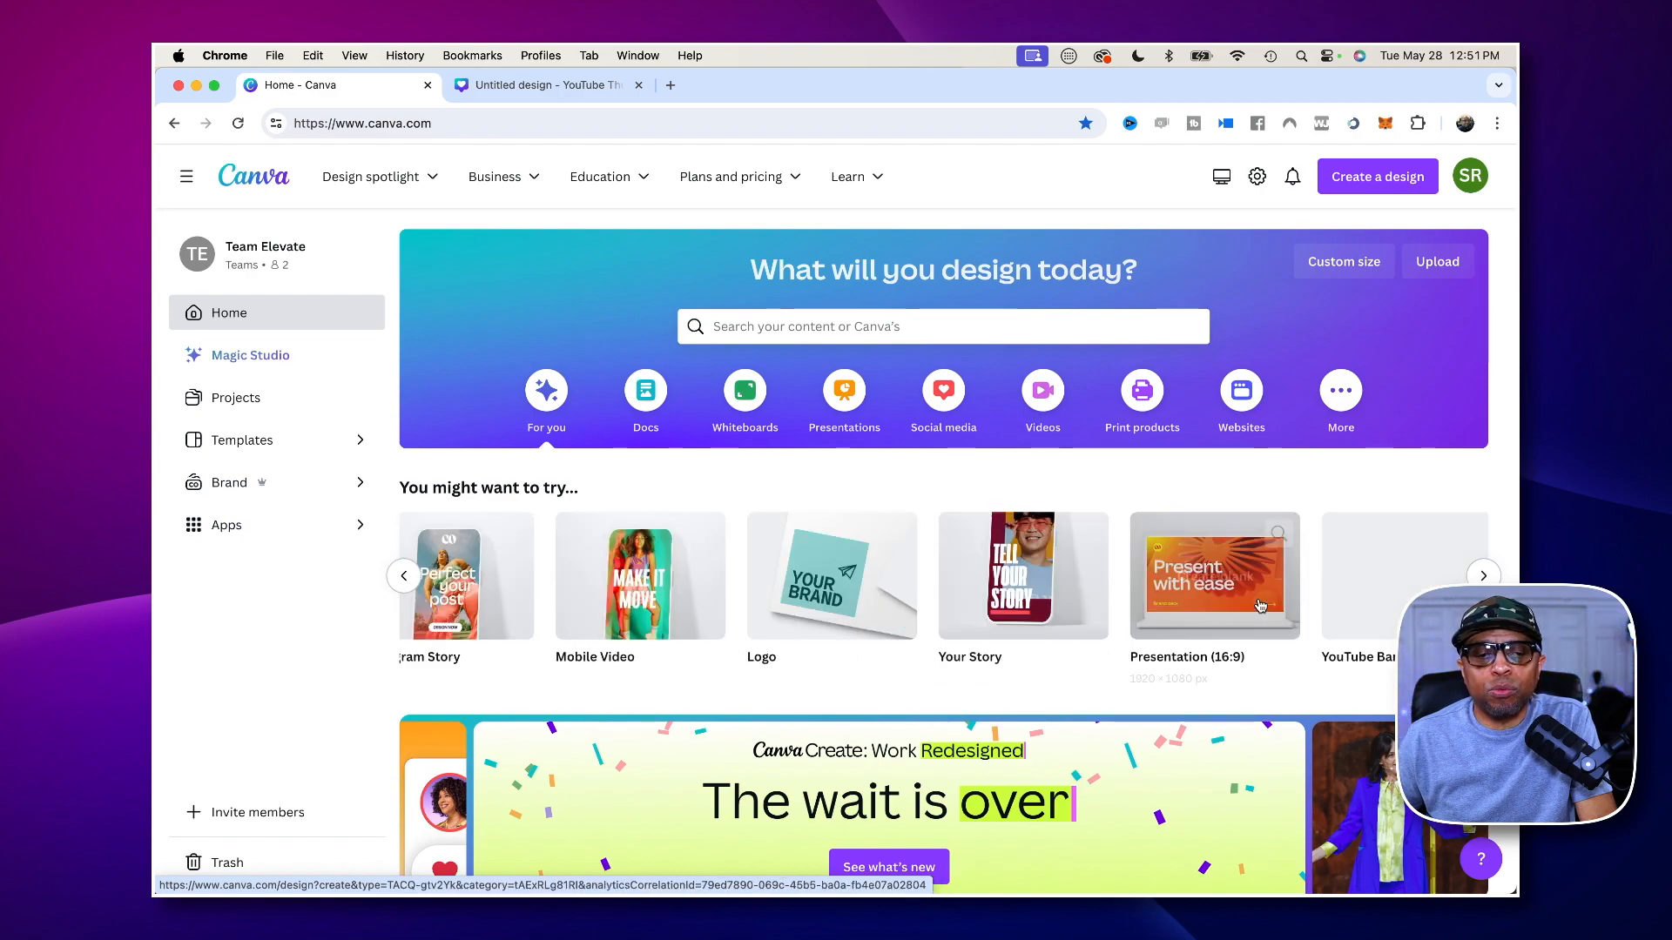
pyautogui.hscroll(-10, 1260, 605)
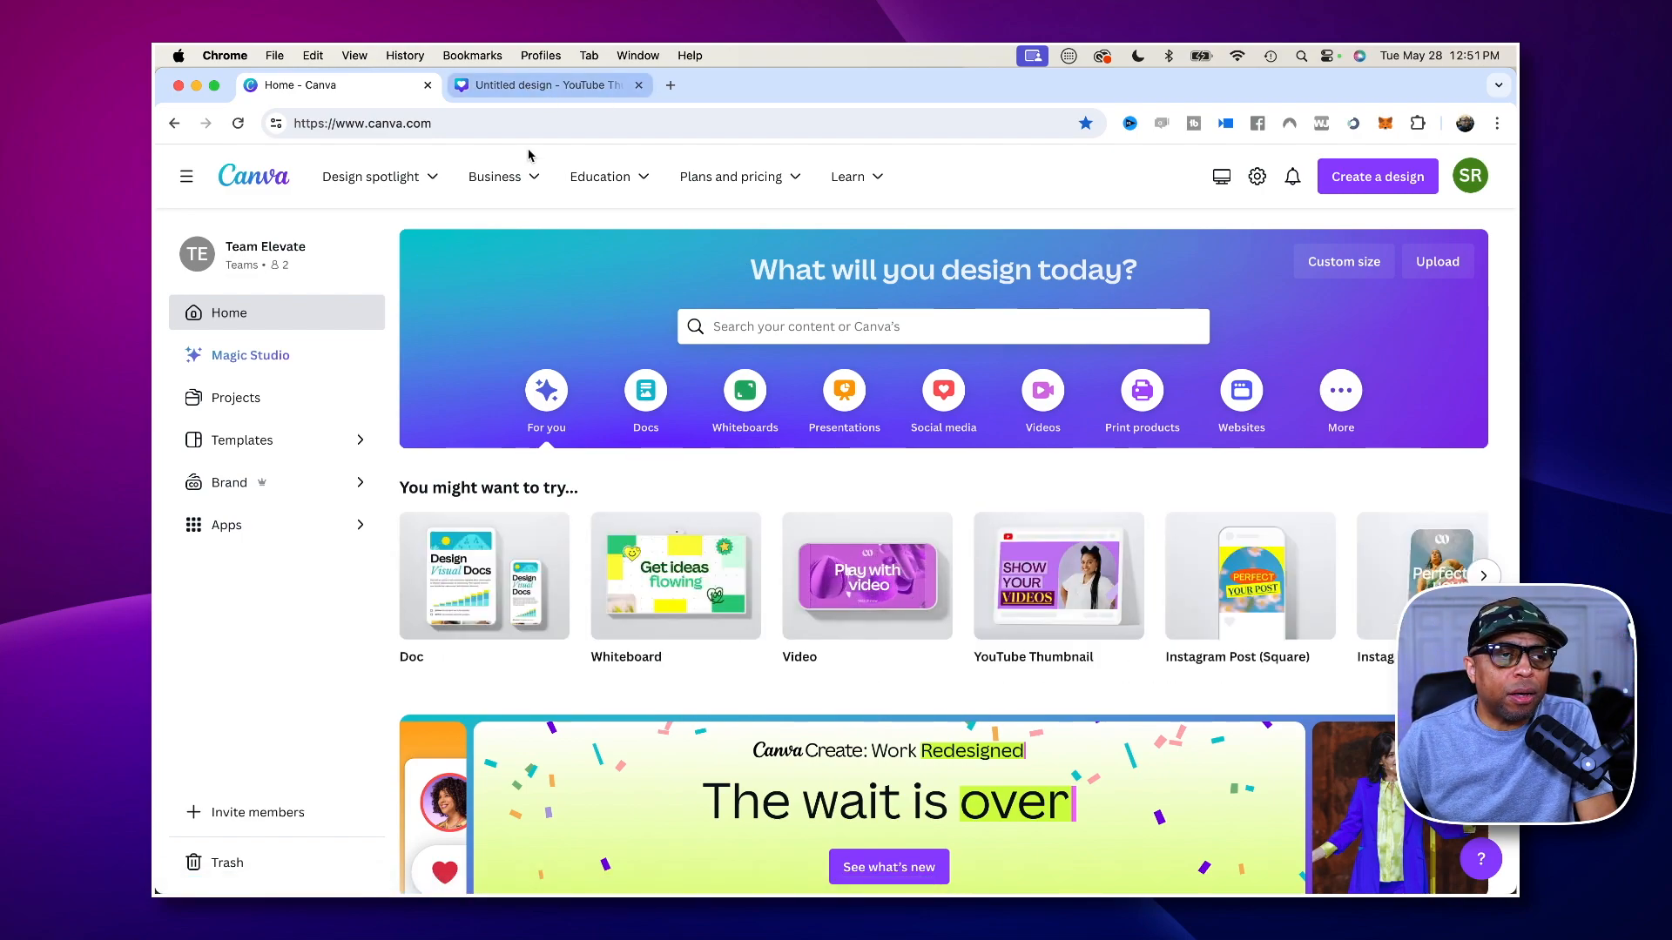
# - Return to the untitled YouTube thumbnail design and browse its suggested templates
pyautogui.click(551, 93)
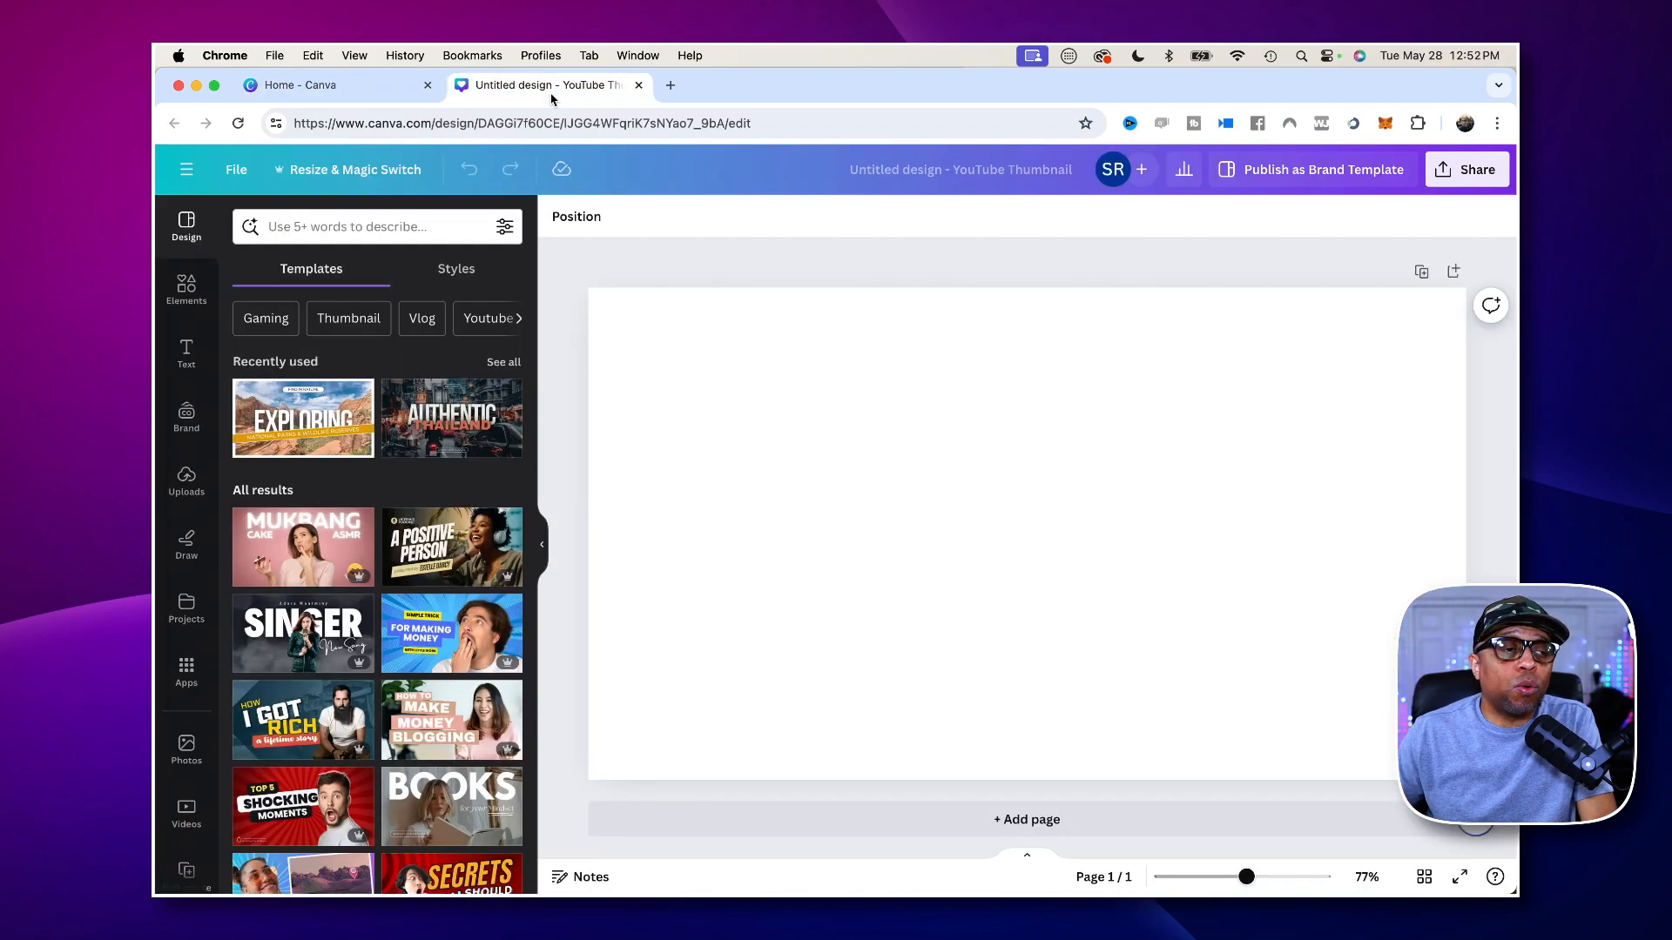
pyautogui.scroll(-5, 418, 453)
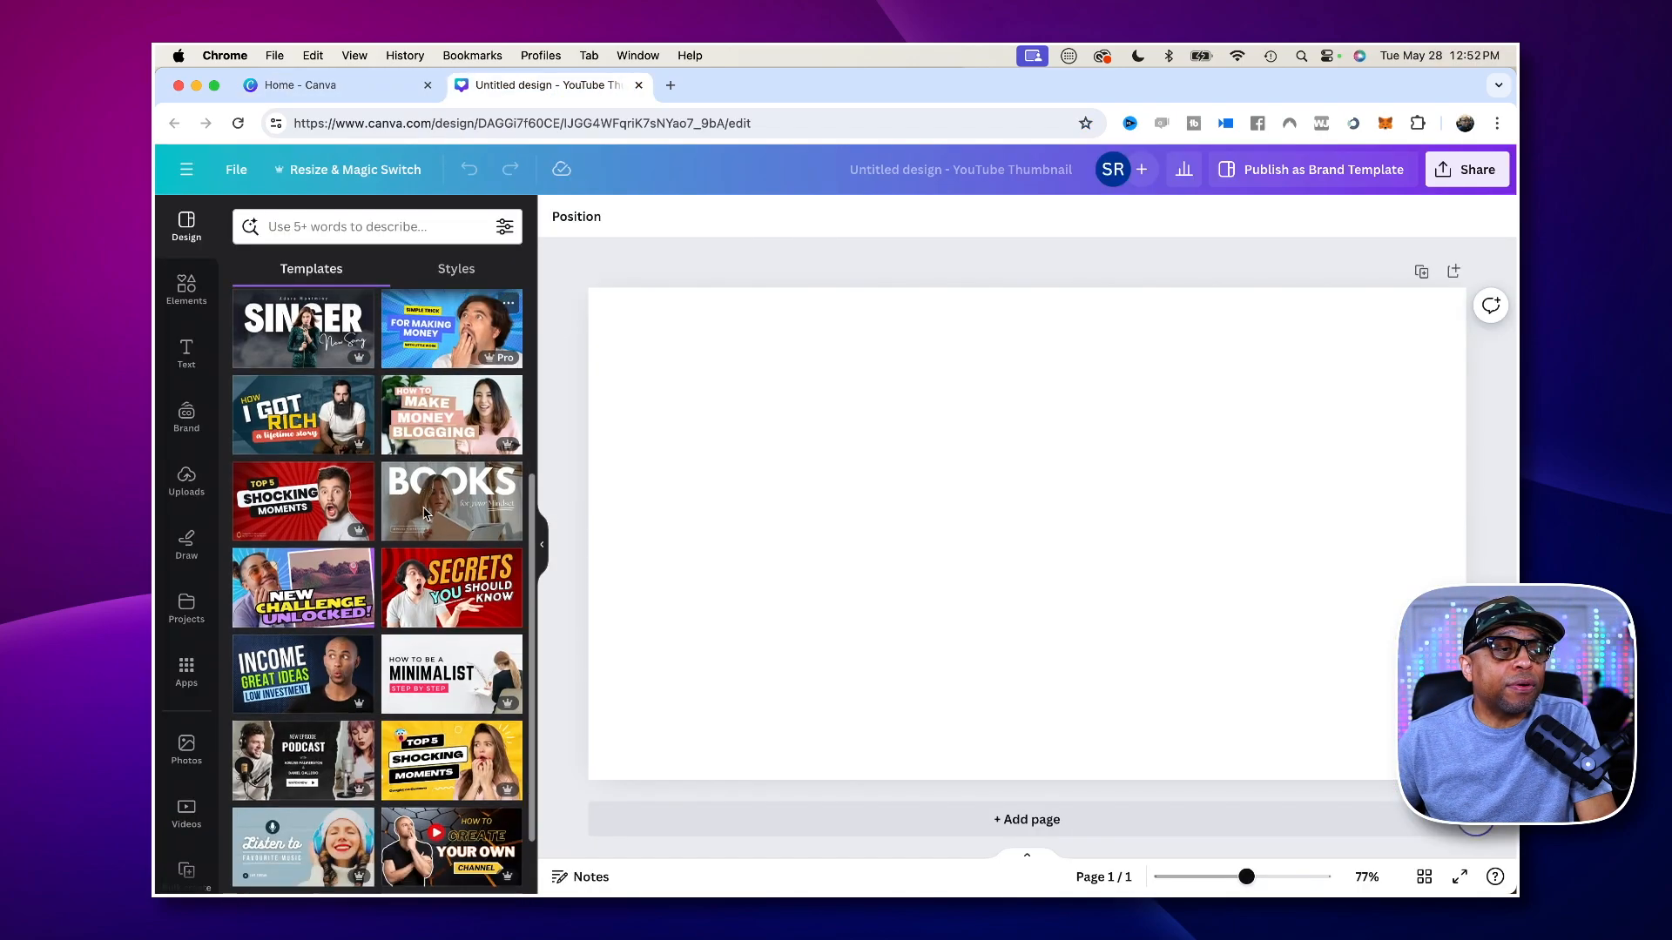
pyautogui.scroll(3, 424, 513)
pyautogui.scroll(2, 424, 514)
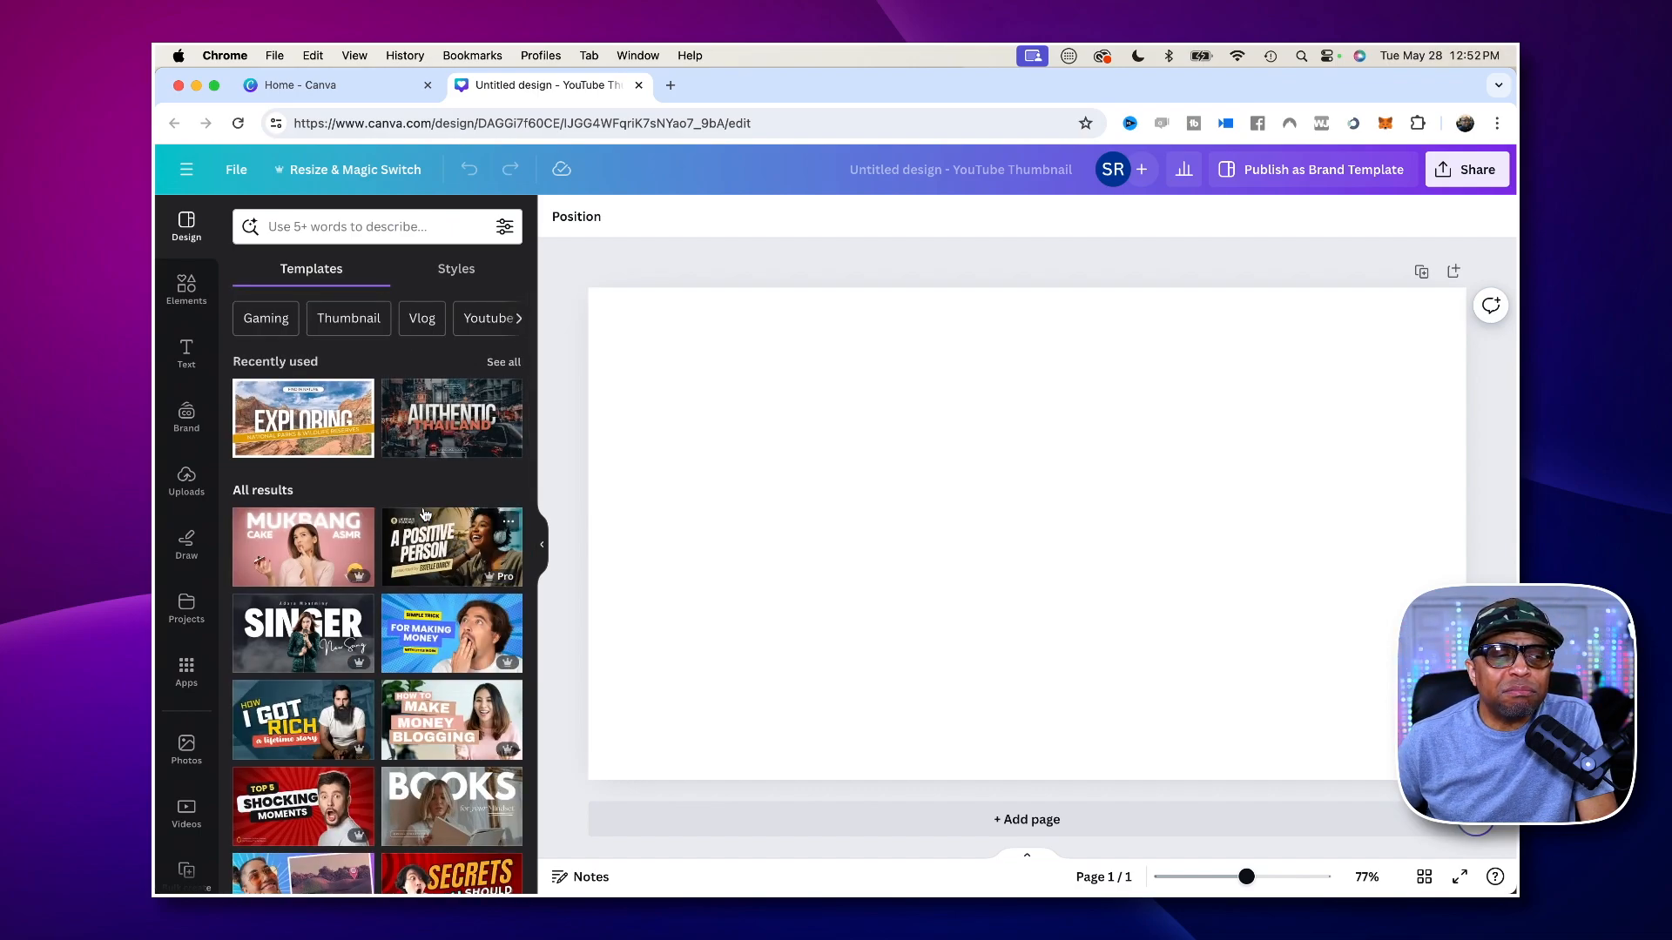
# - Search the thumbnail templates for "make money online" and look through the designs found
pyautogui.click(330, 230)
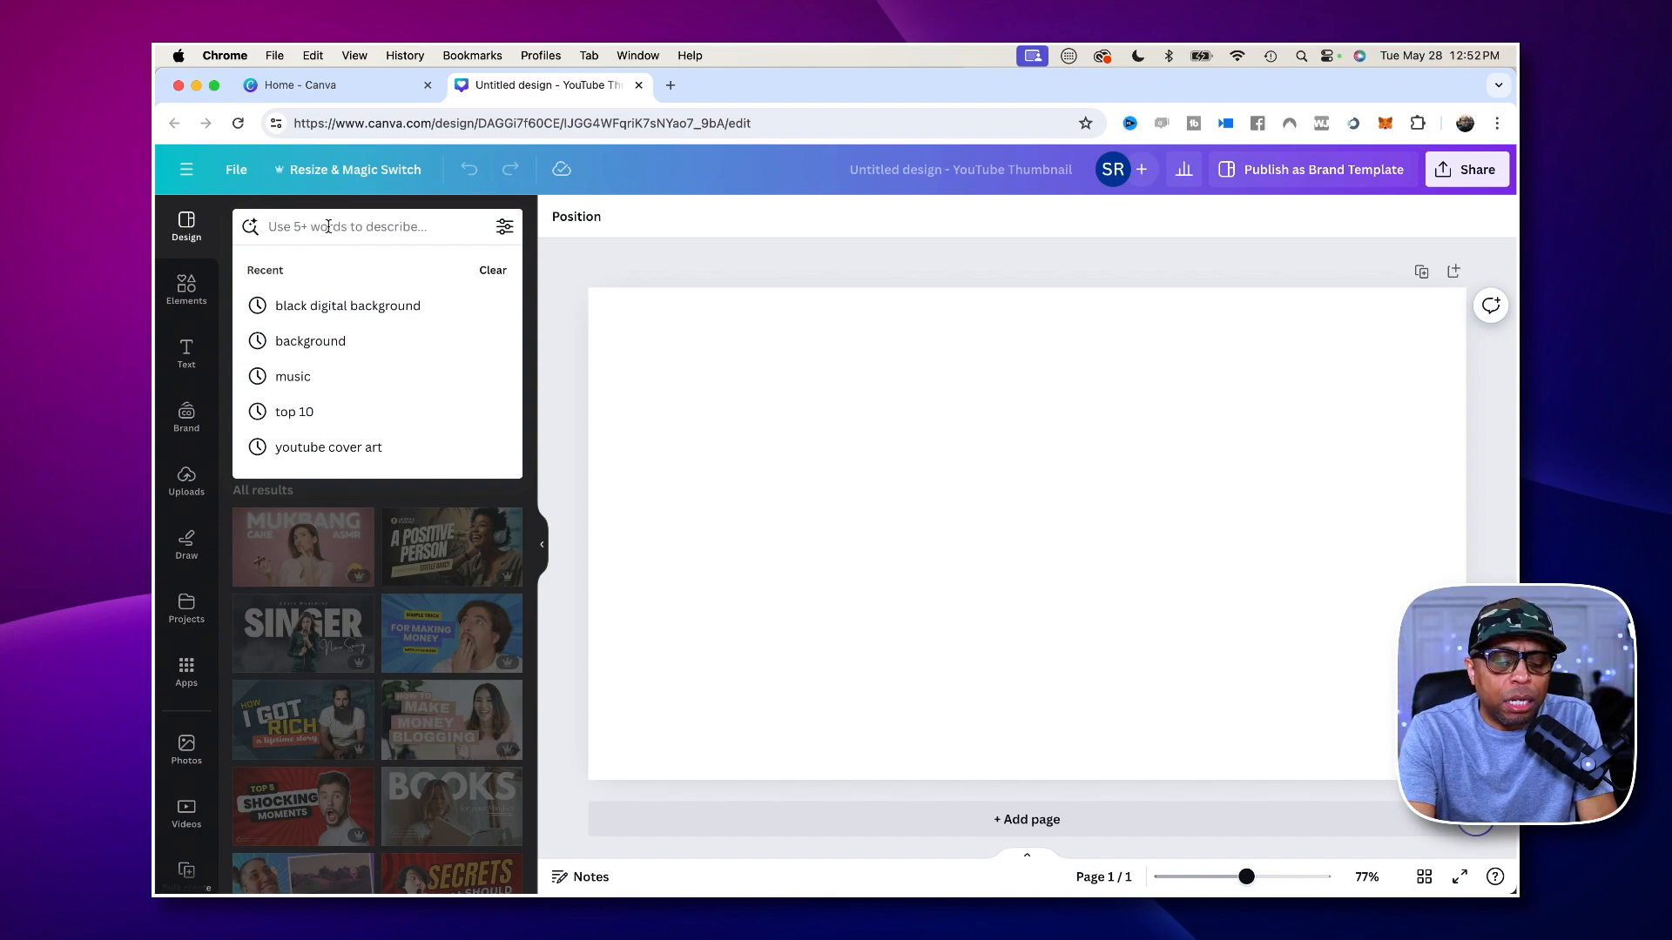
pyautogui.write('make money ')
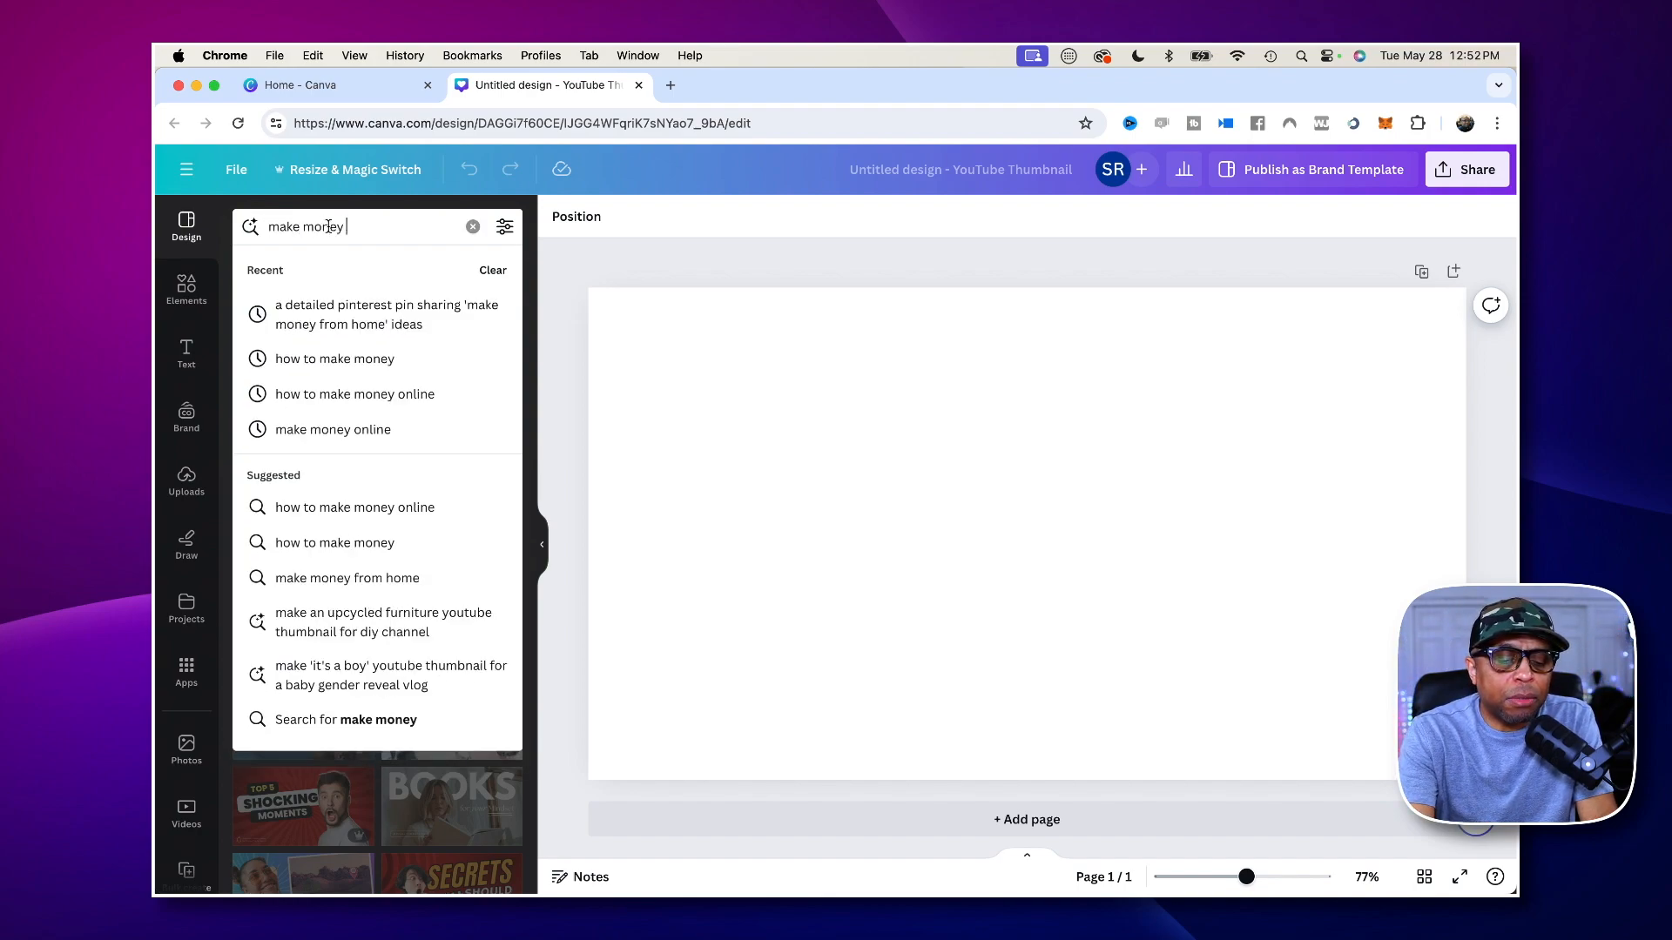
pyautogui.write('online')
pyautogui.press('Return')
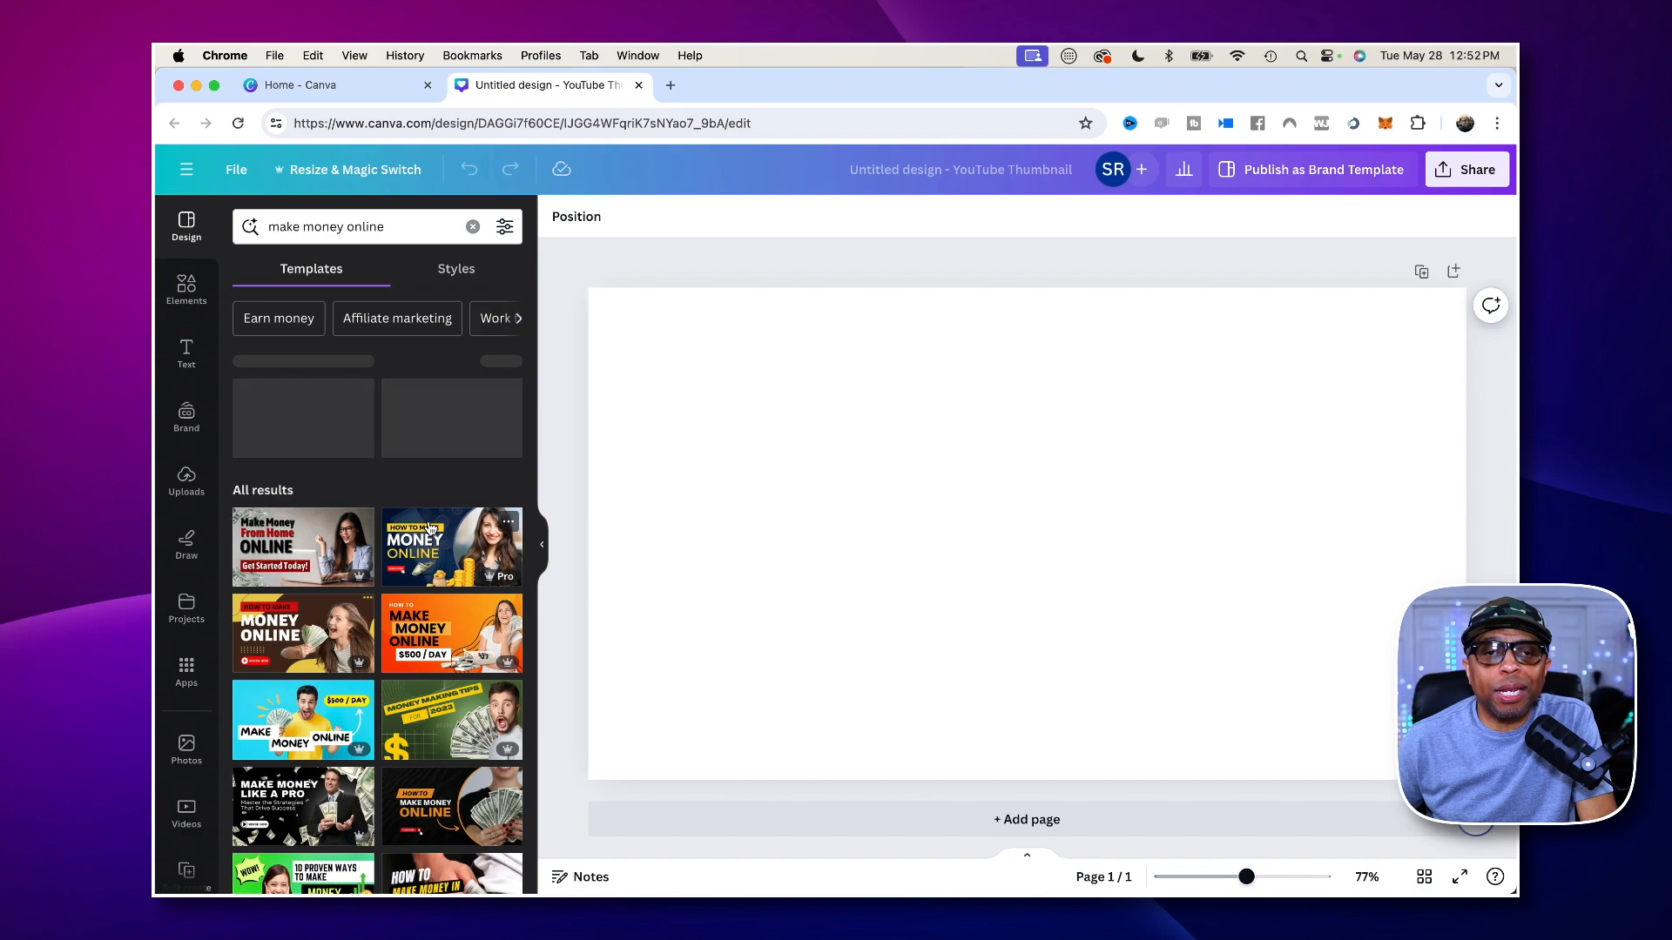
pyautogui.scroll(-5, 411, 525)
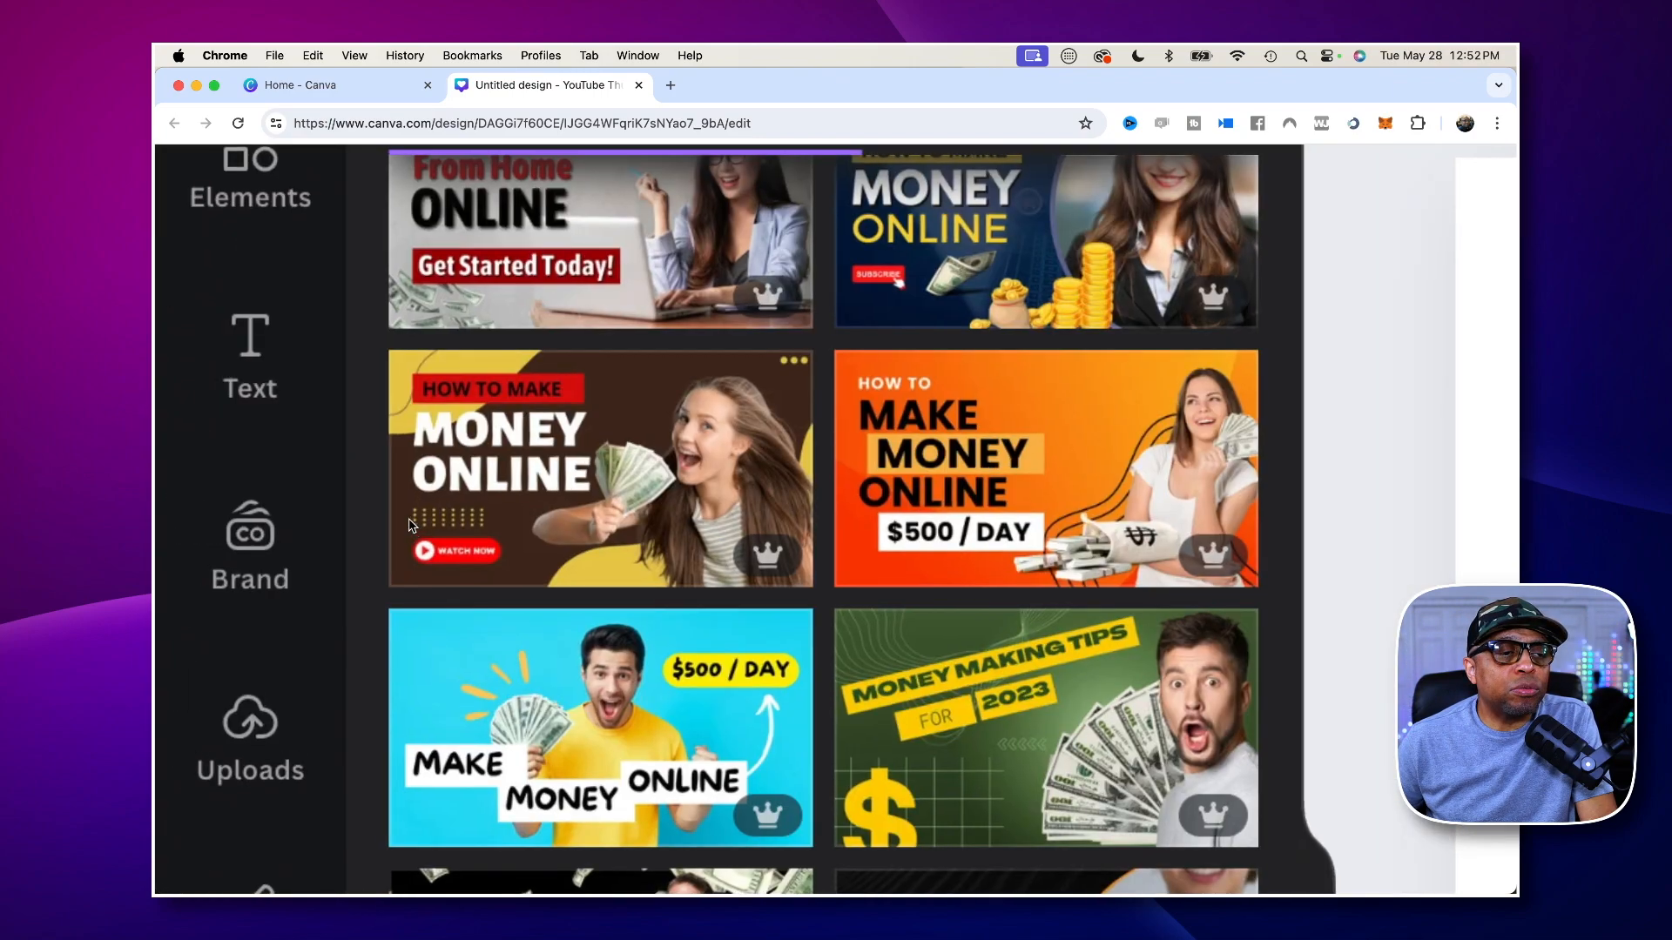
pyautogui.scroll(-5, 678, 557)
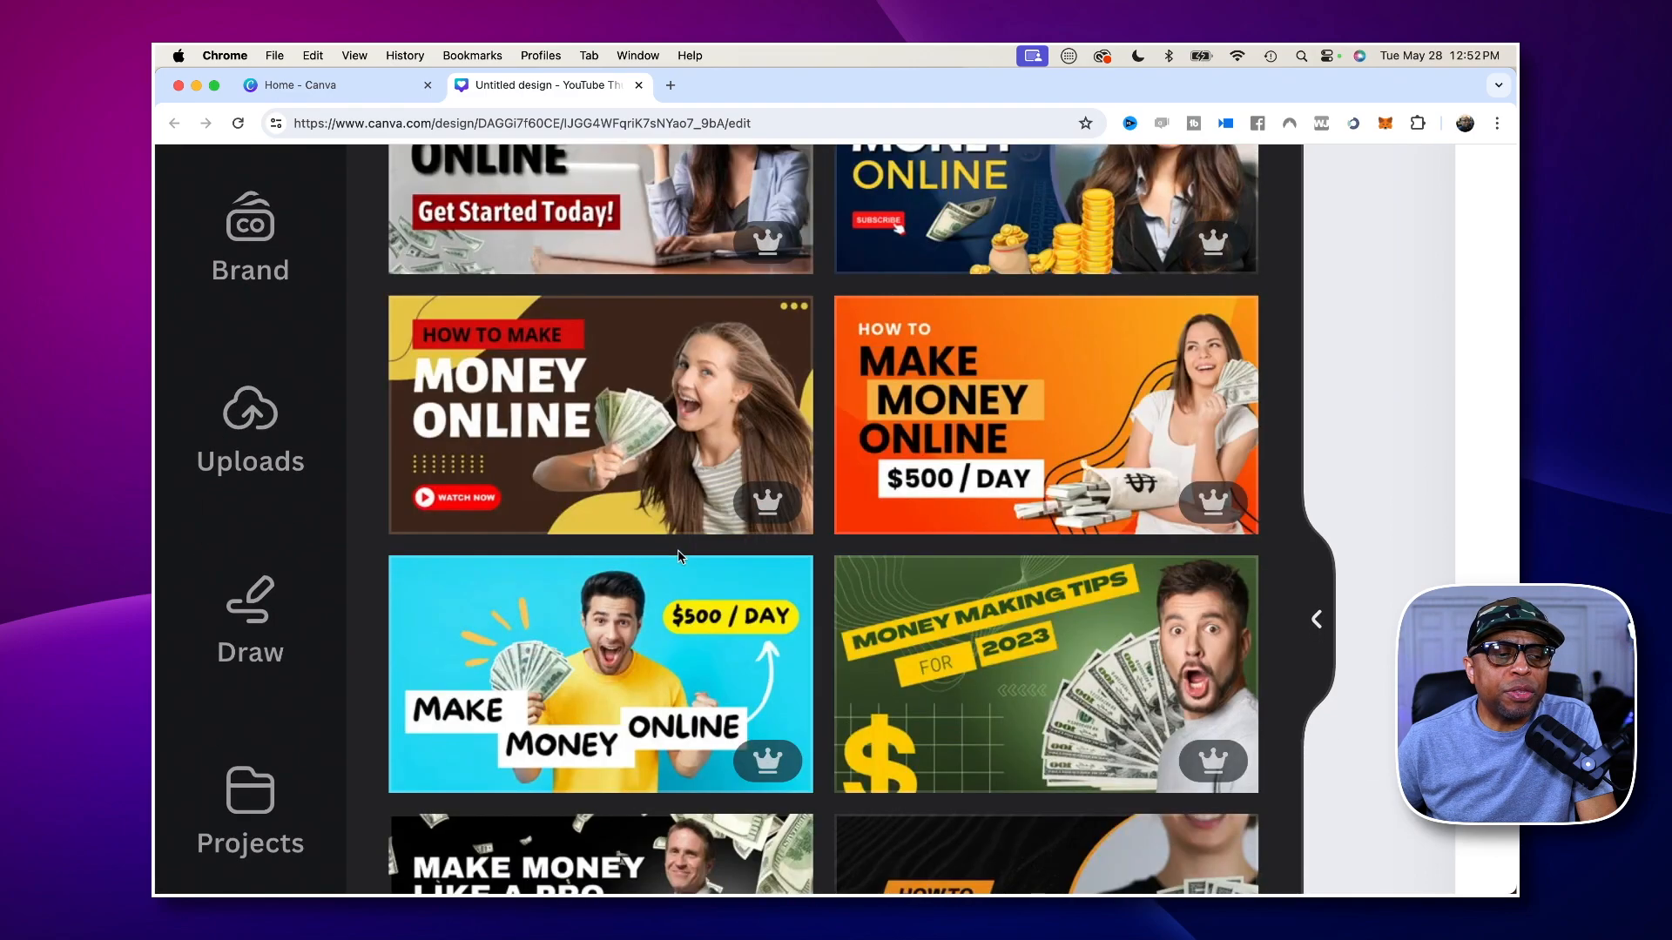
pyautogui.scroll(-3, 677, 553)
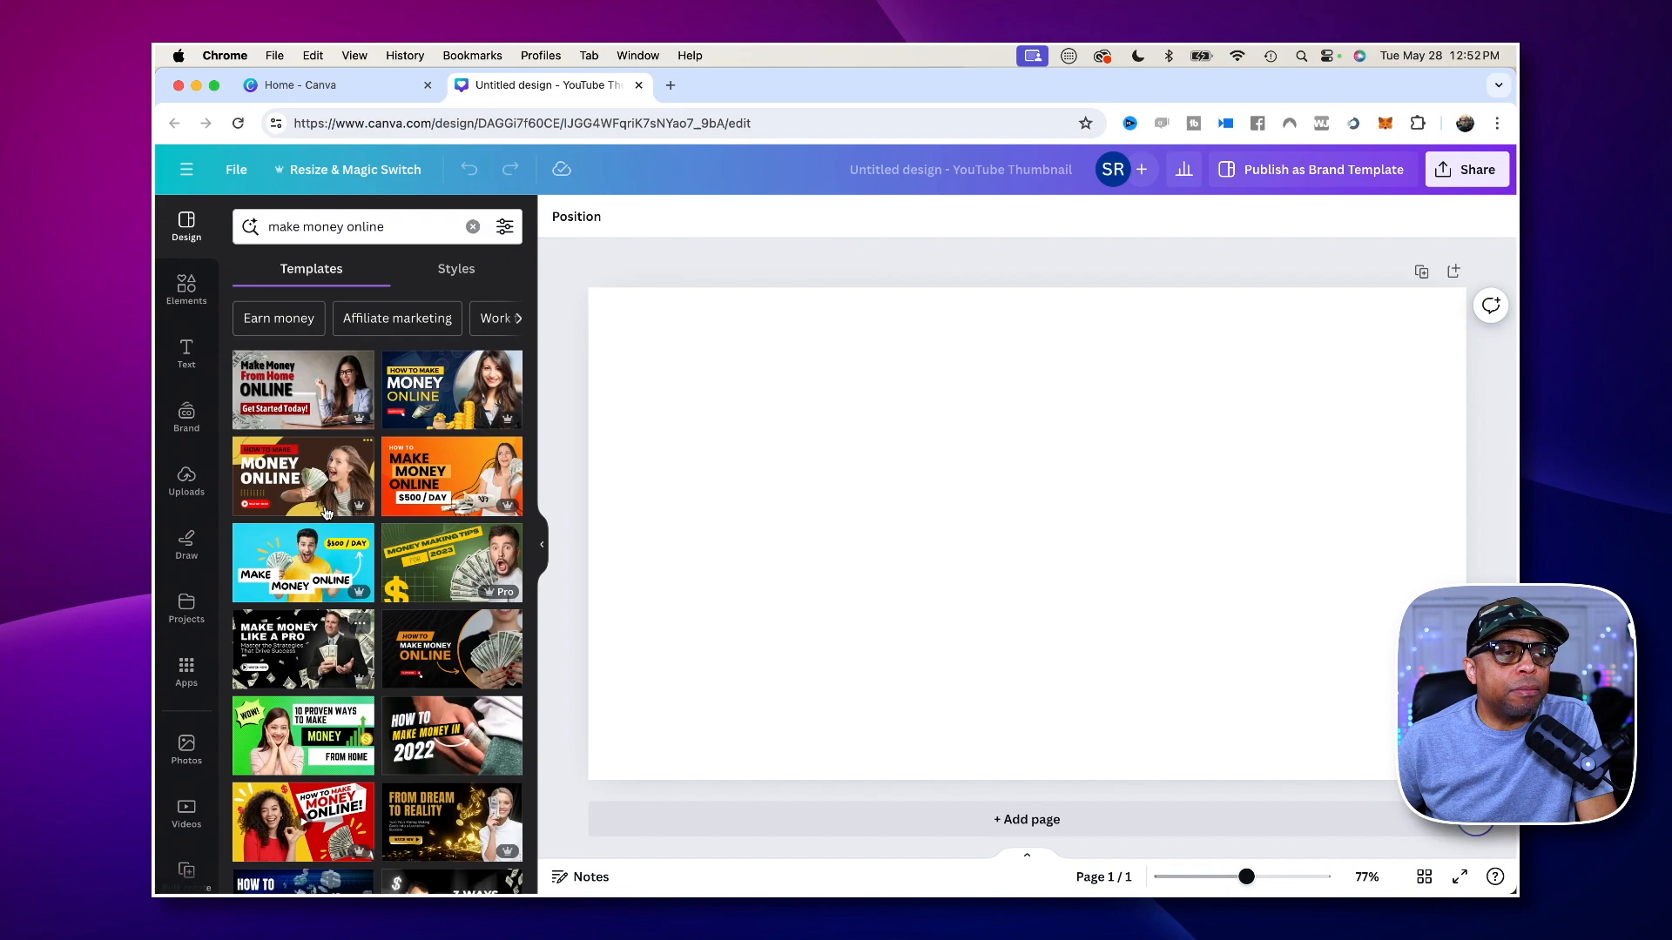
# - Replace the template search term with "insurance" and run the search
pyautogui.doubleClick(346, 229)
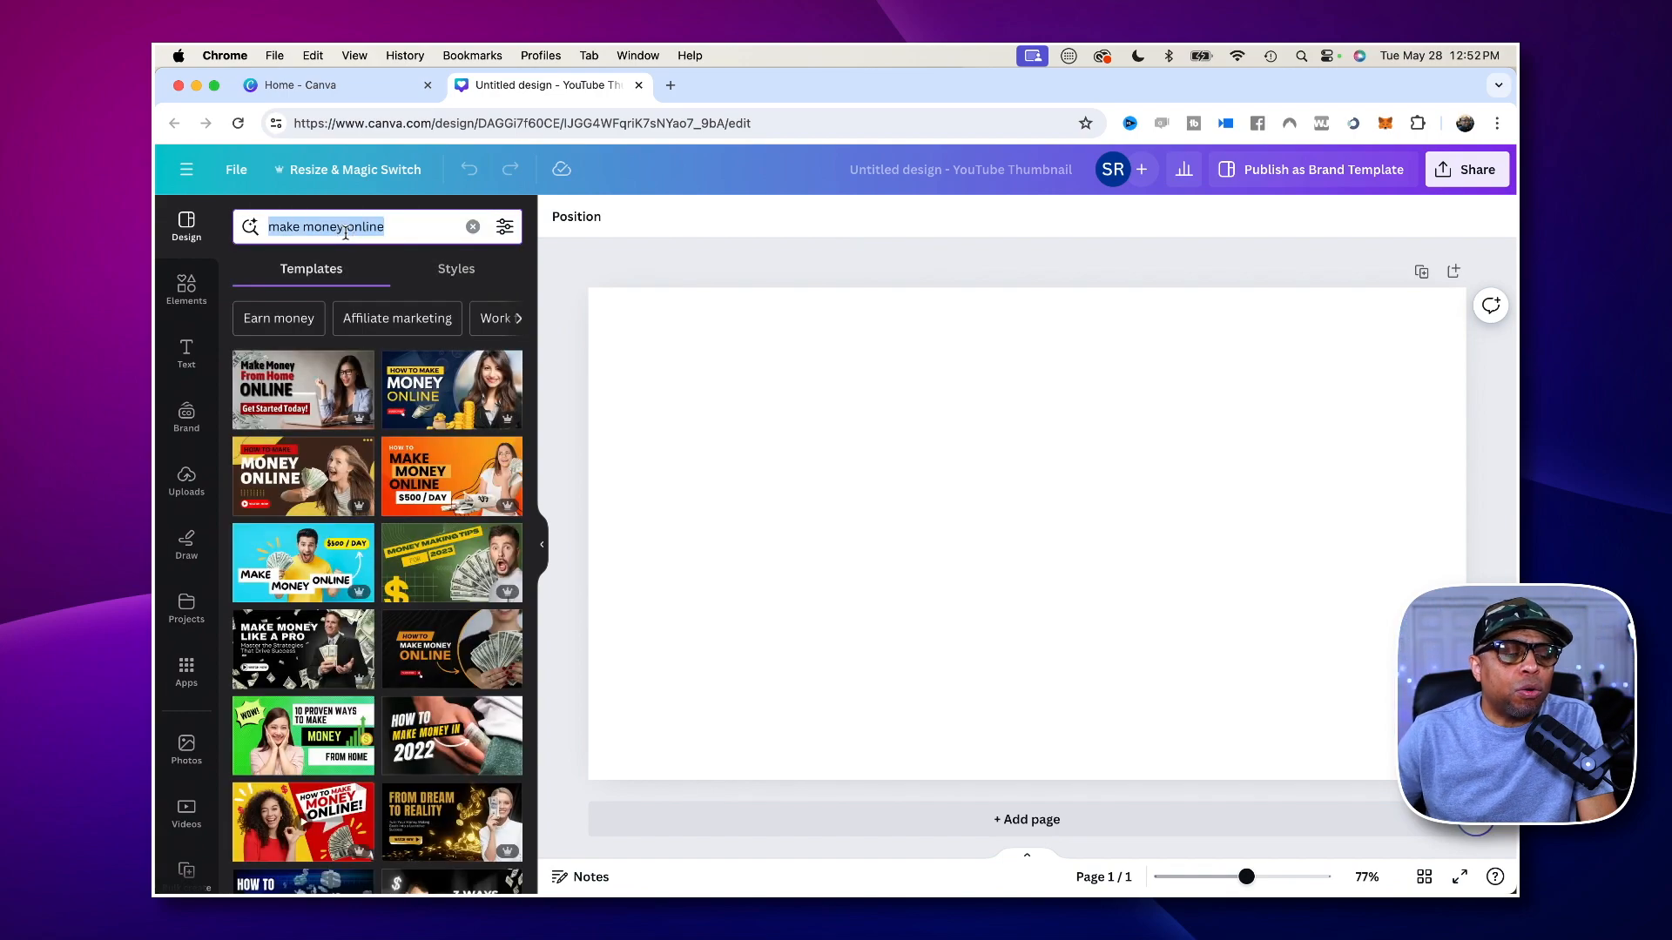
pyautogui.press('BackSpace')
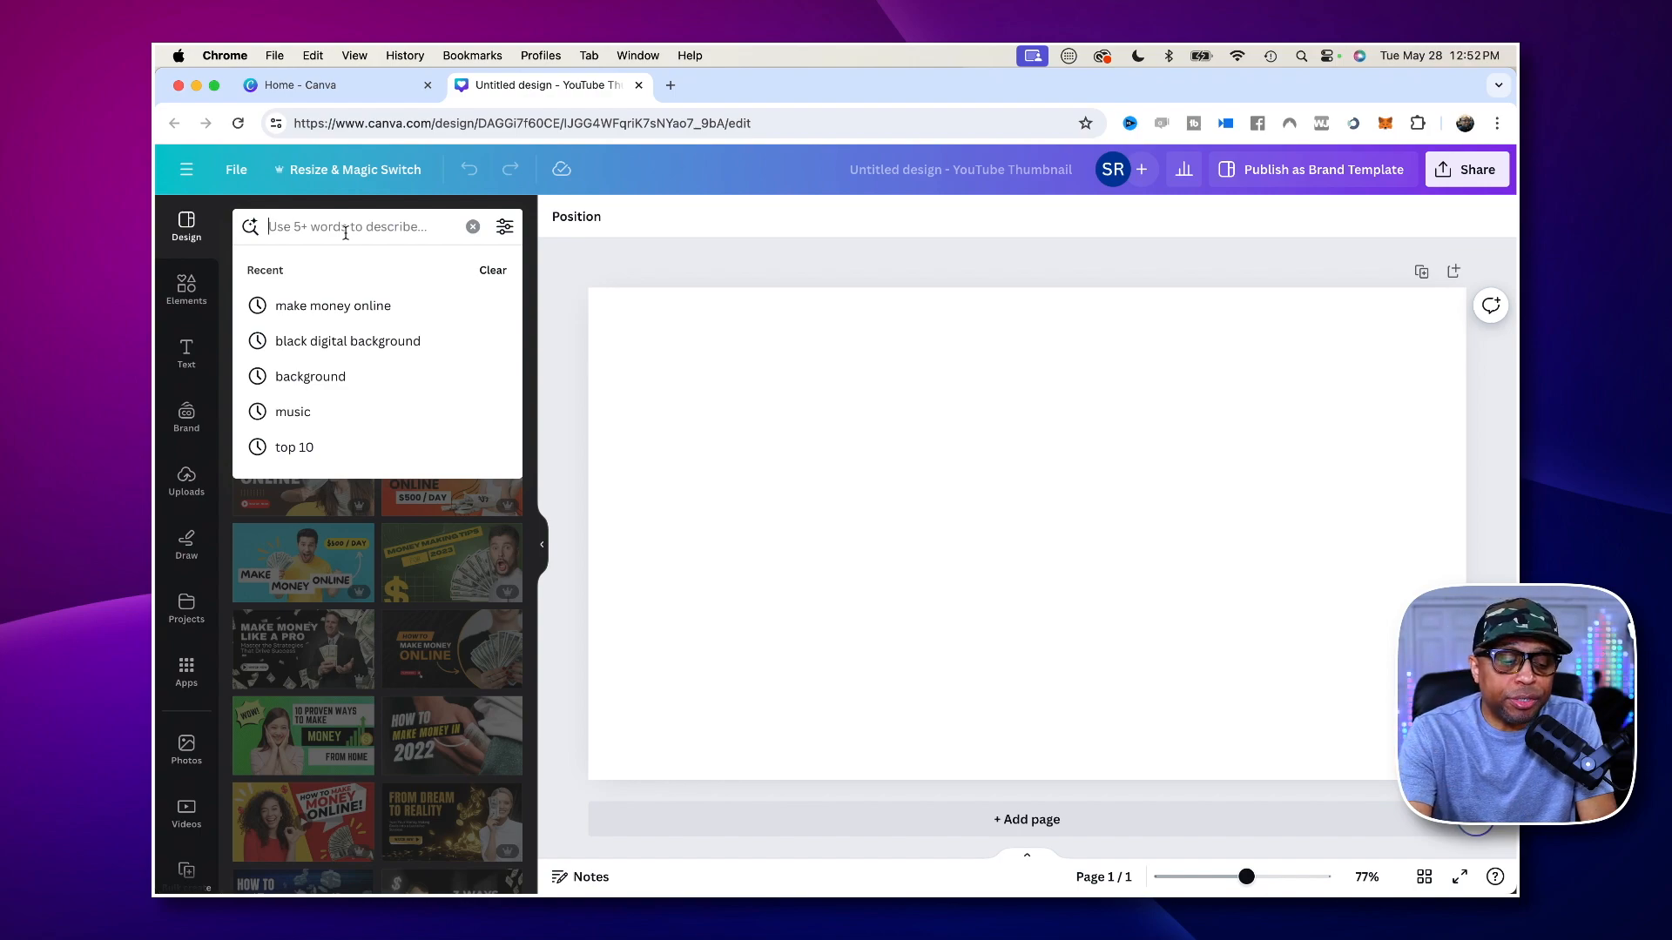
pyautogui.write('insurance')
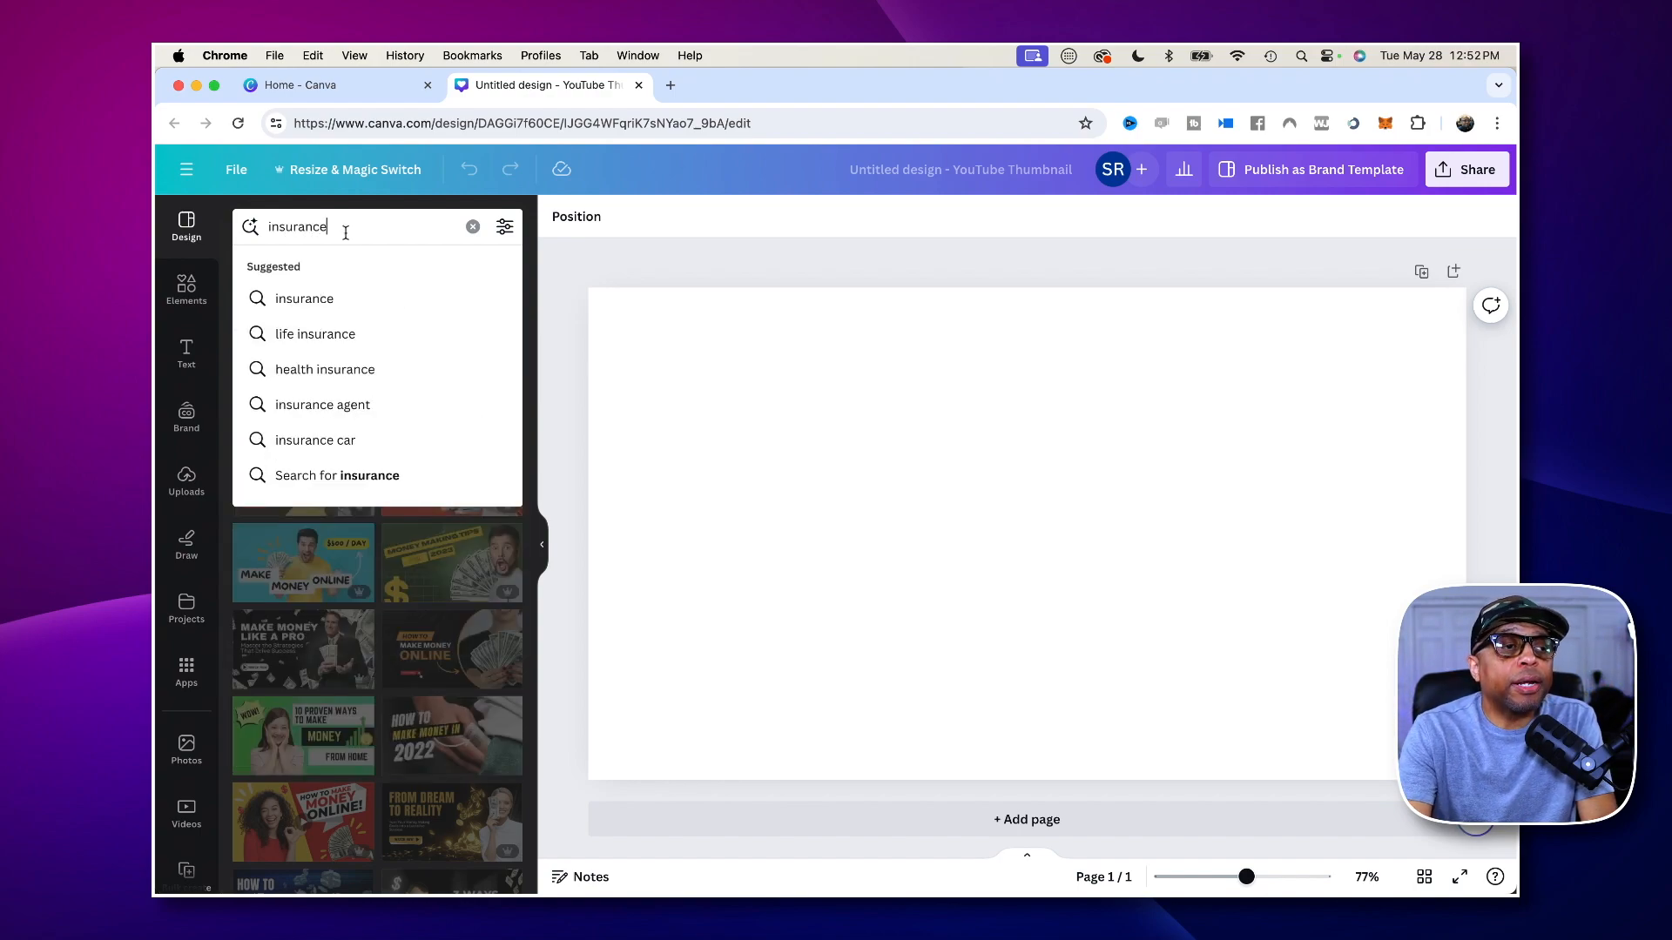
pyautogui.press('Return')
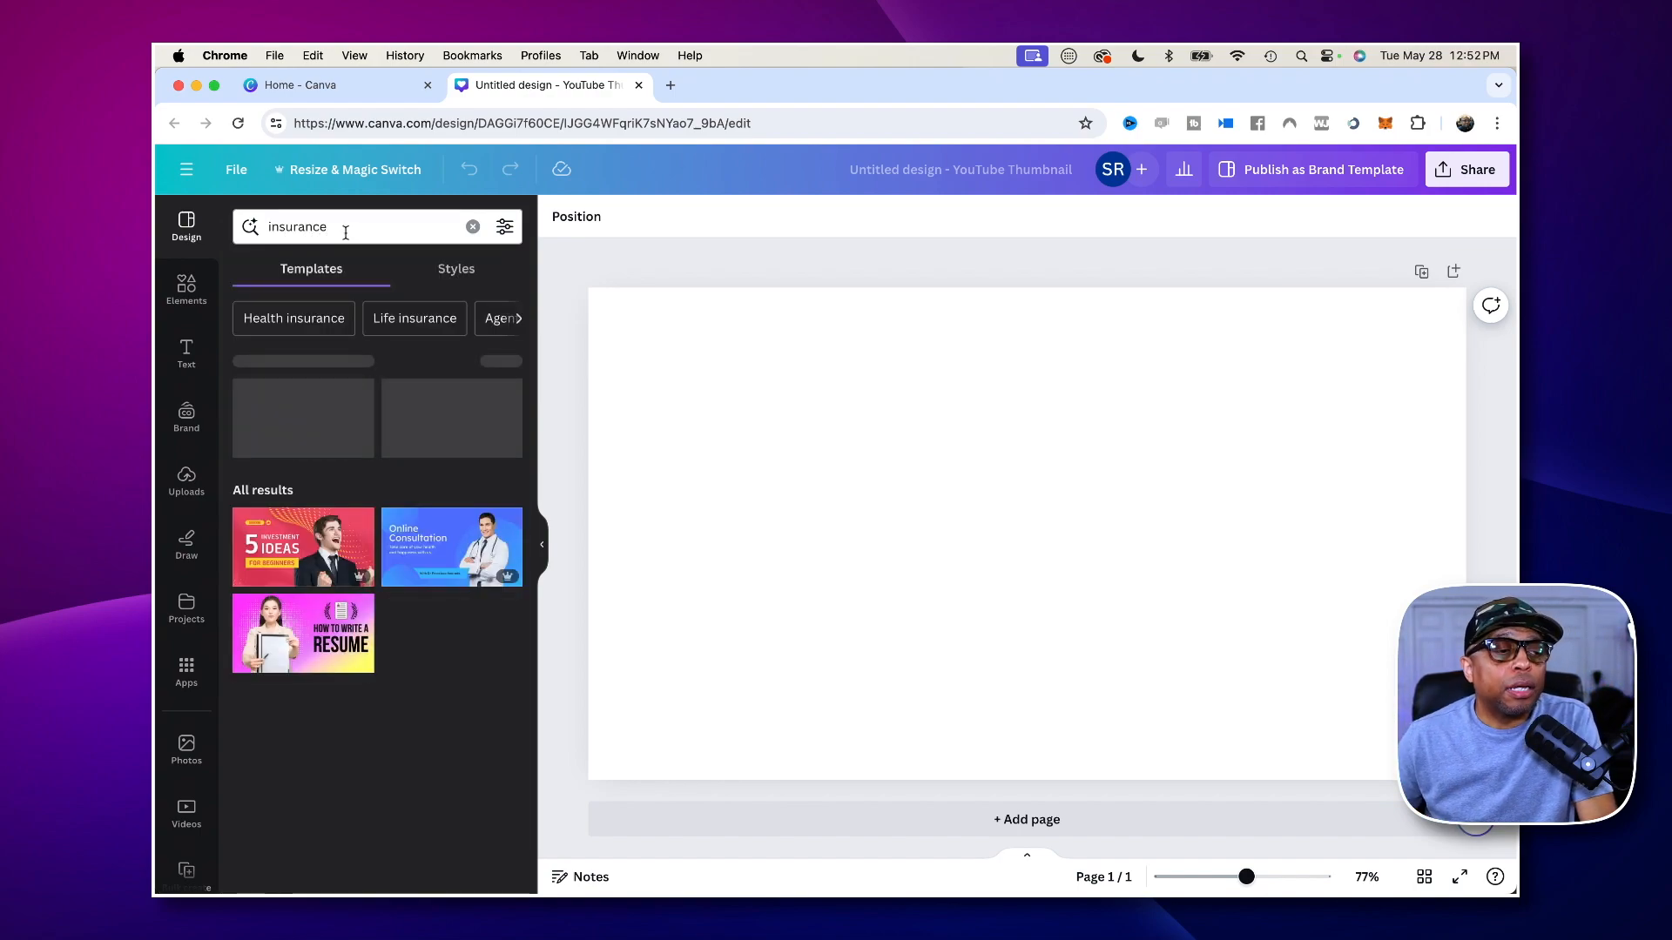
# - Search the templates for "real estate" instead and browse through the thumbnail designs
pyautogui.click(303, 225)
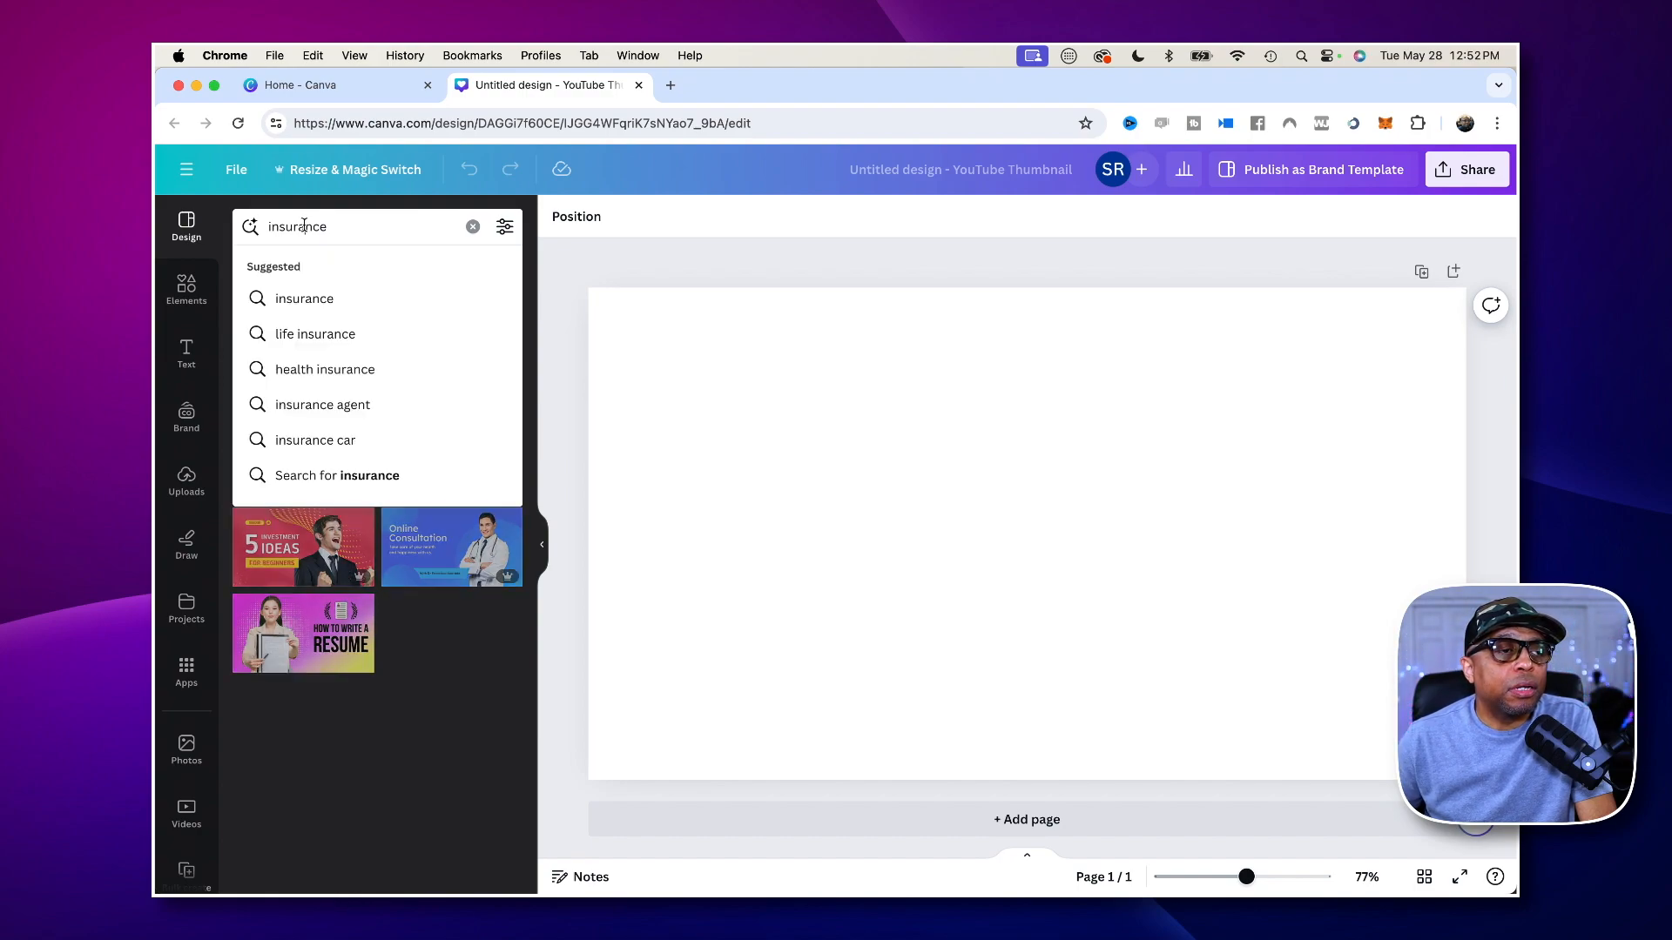
pyautogui.doubleClick(304, 226)
pyautogui.press('BackSpace')
pyautogui.write('real')
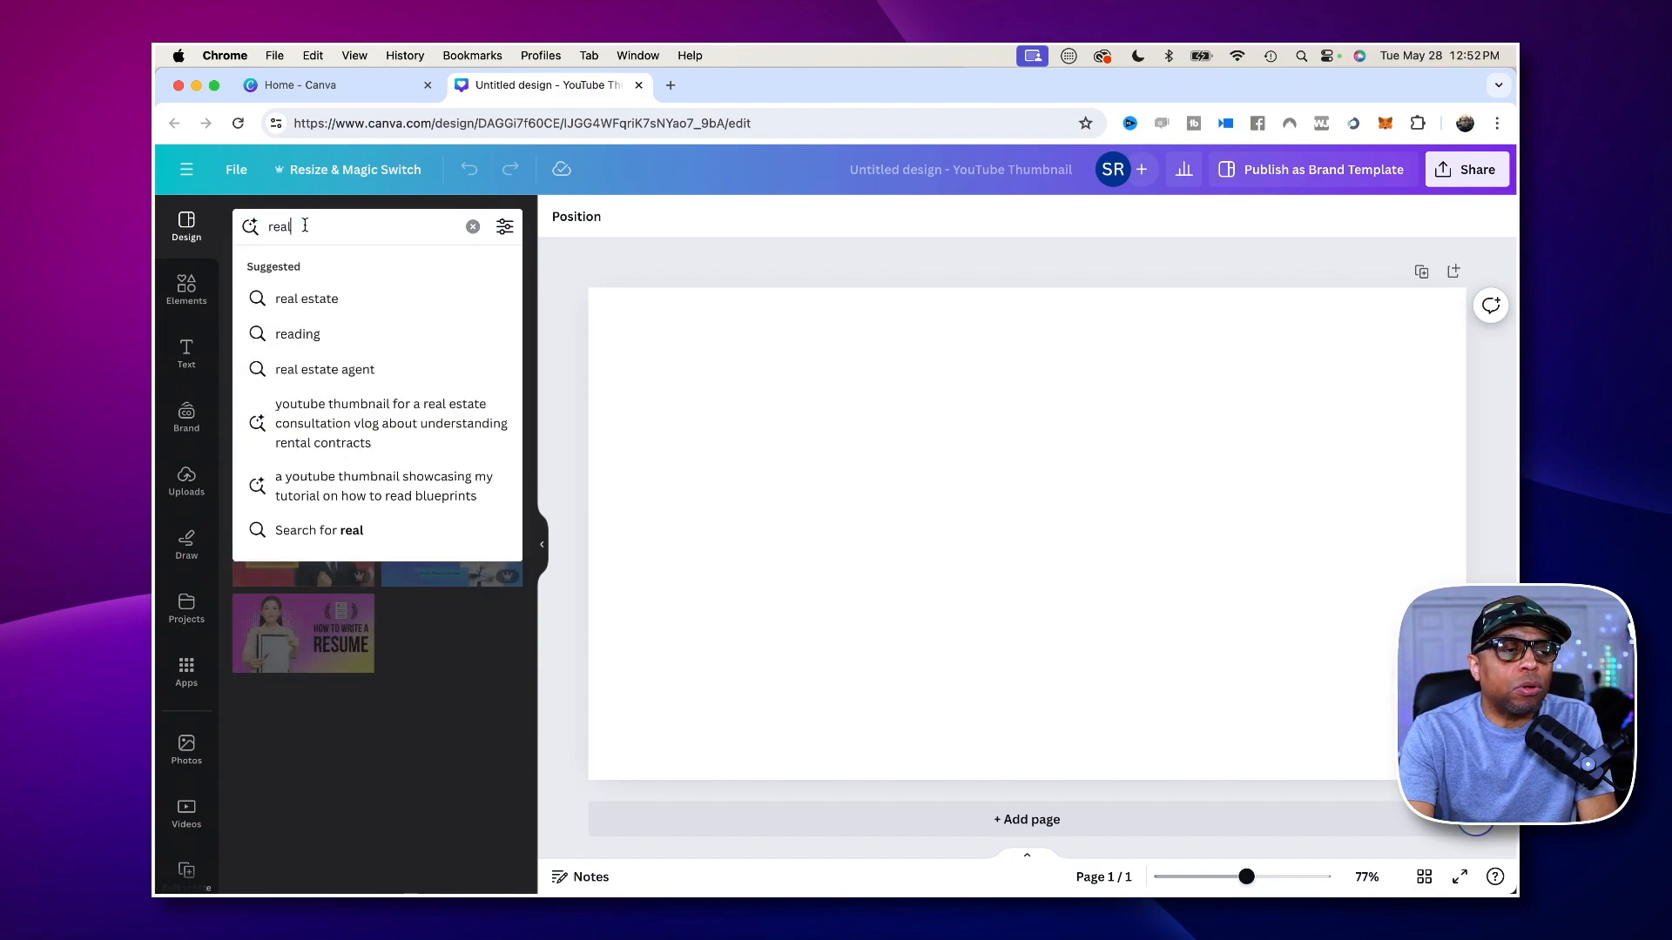
pyautogui.click(313, 299)
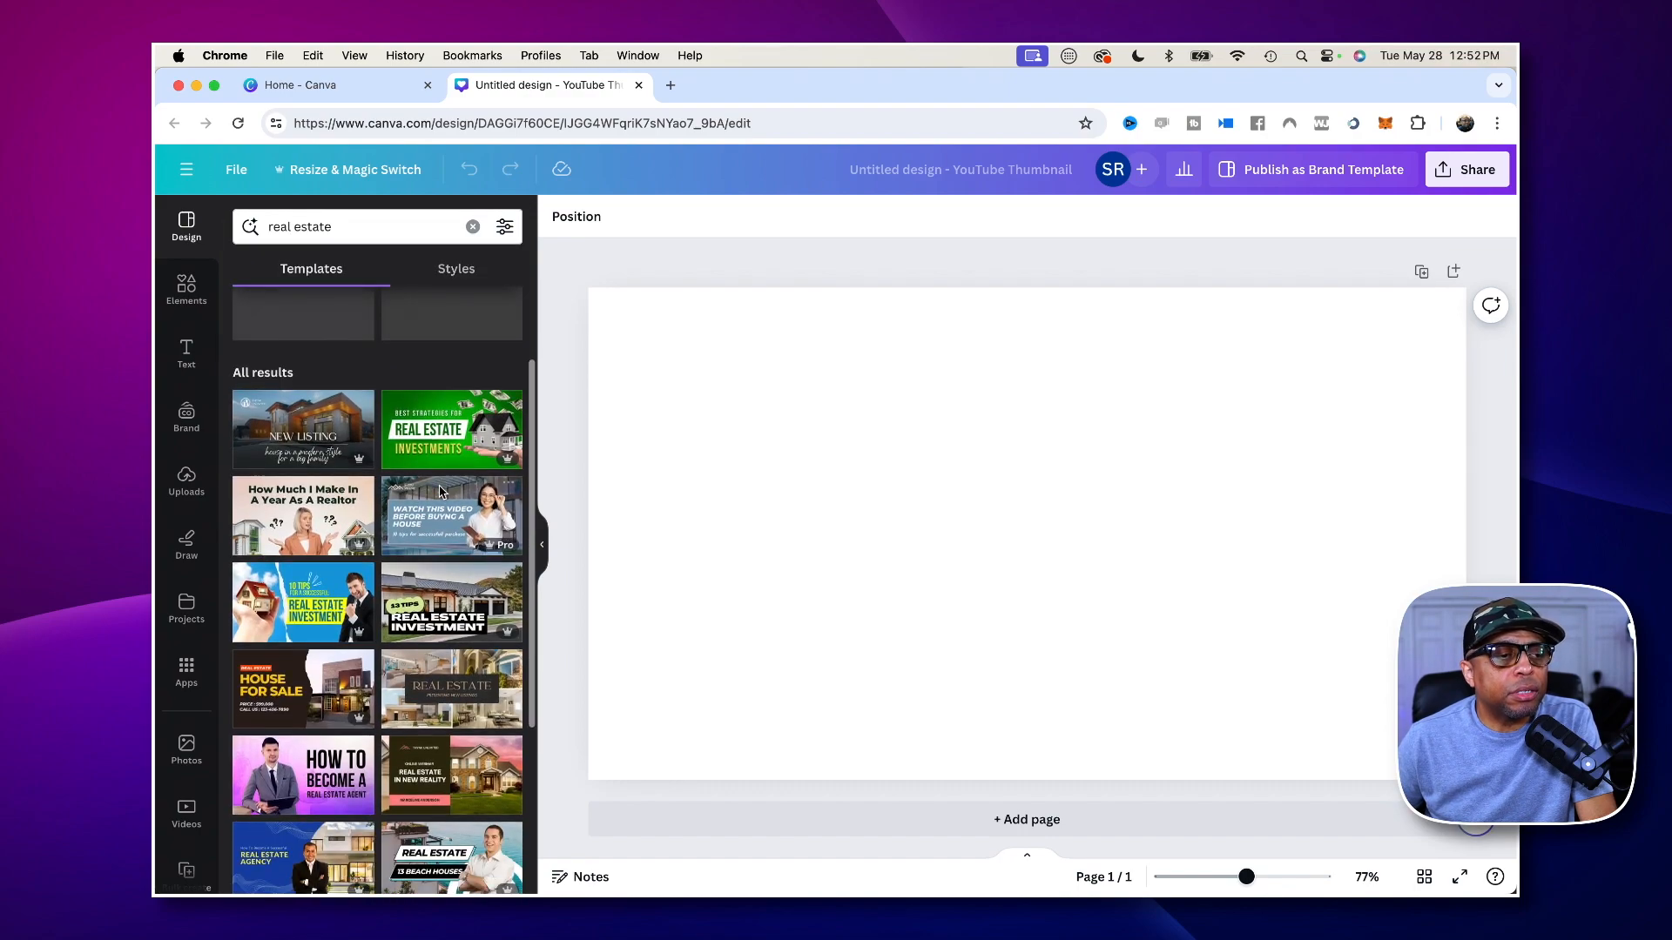
pyautogui.scroll(-5, 619, 484)
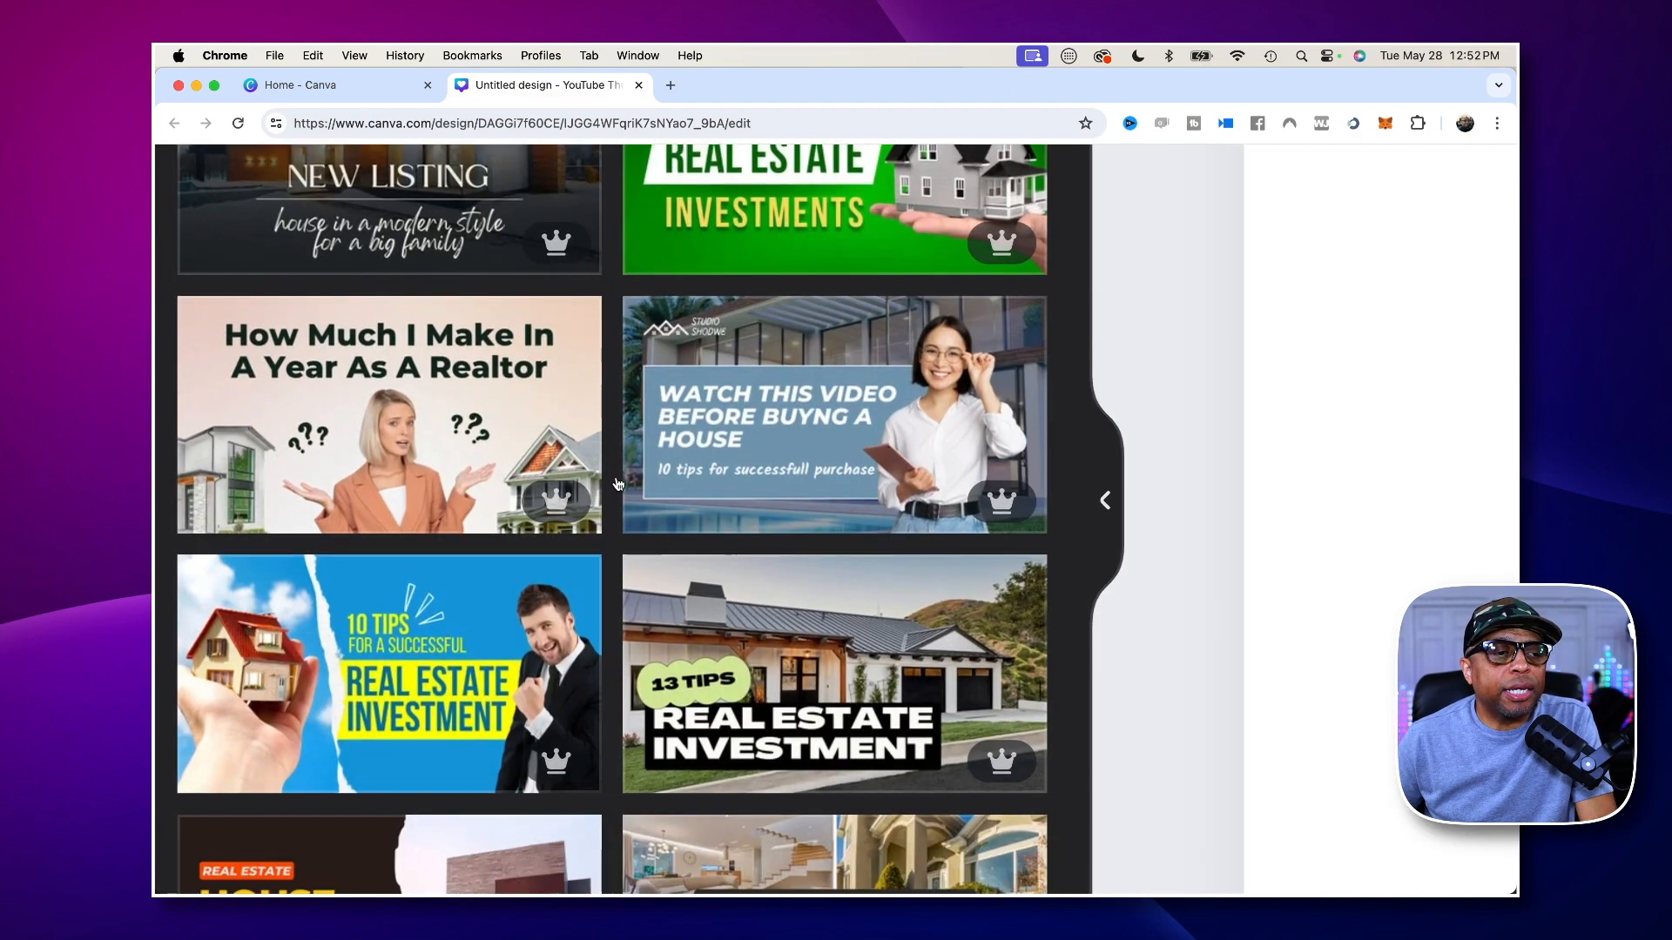
pyautogui.scroll(-2, 617, 484)
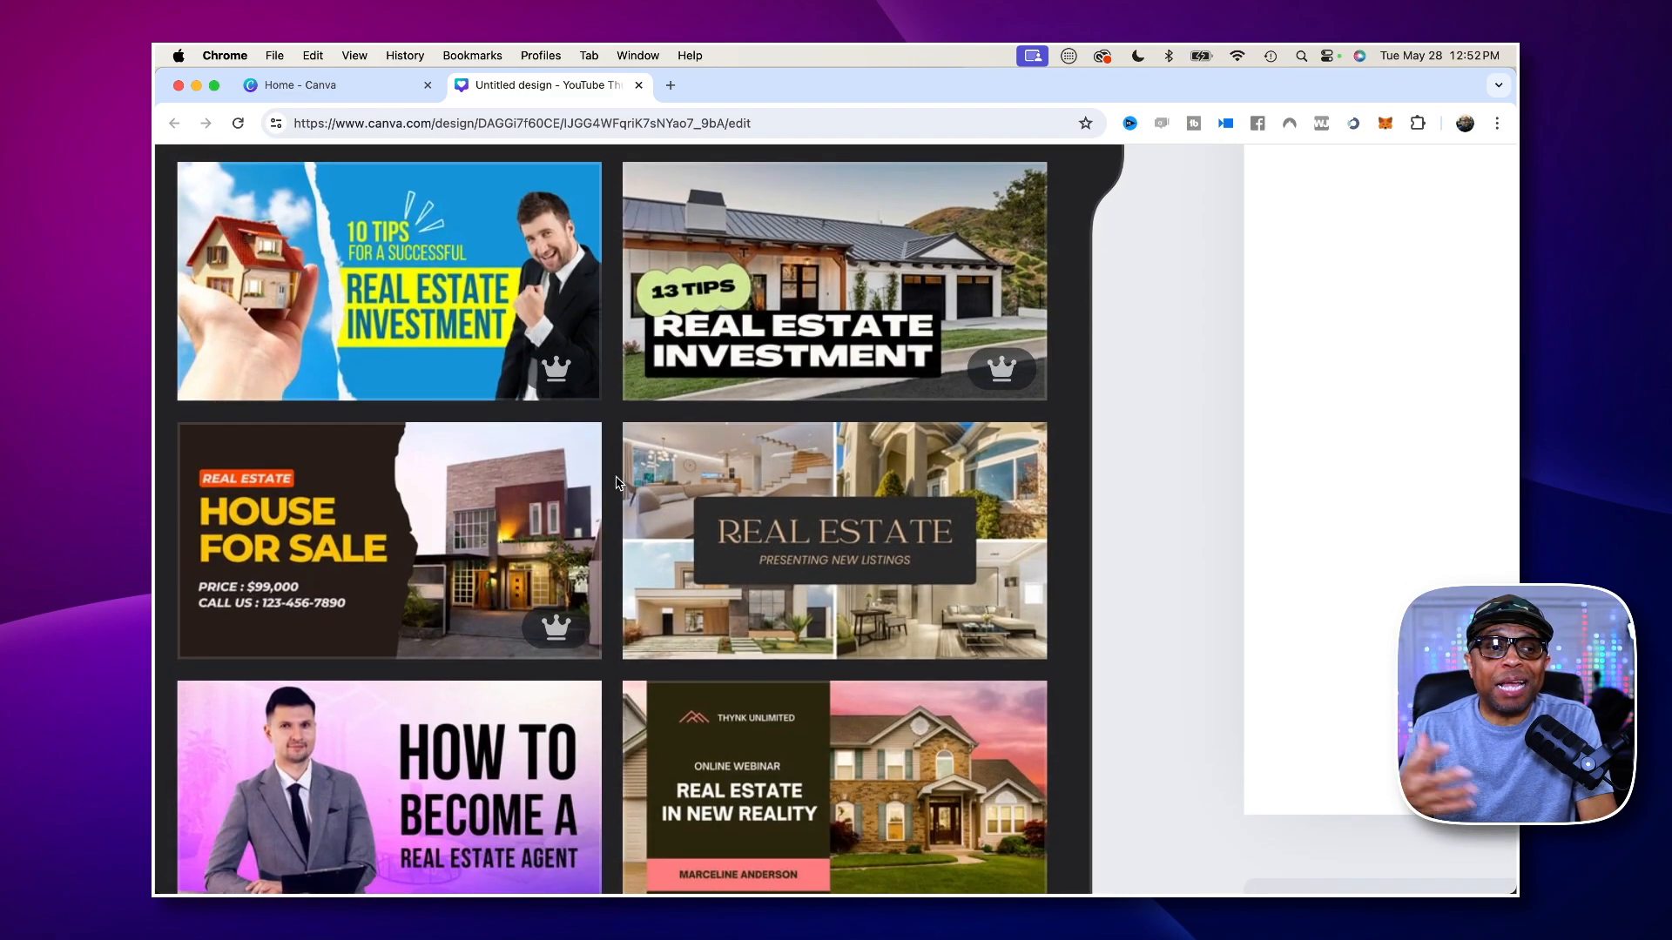
pyautogui.scroll(-3, 616, 483)
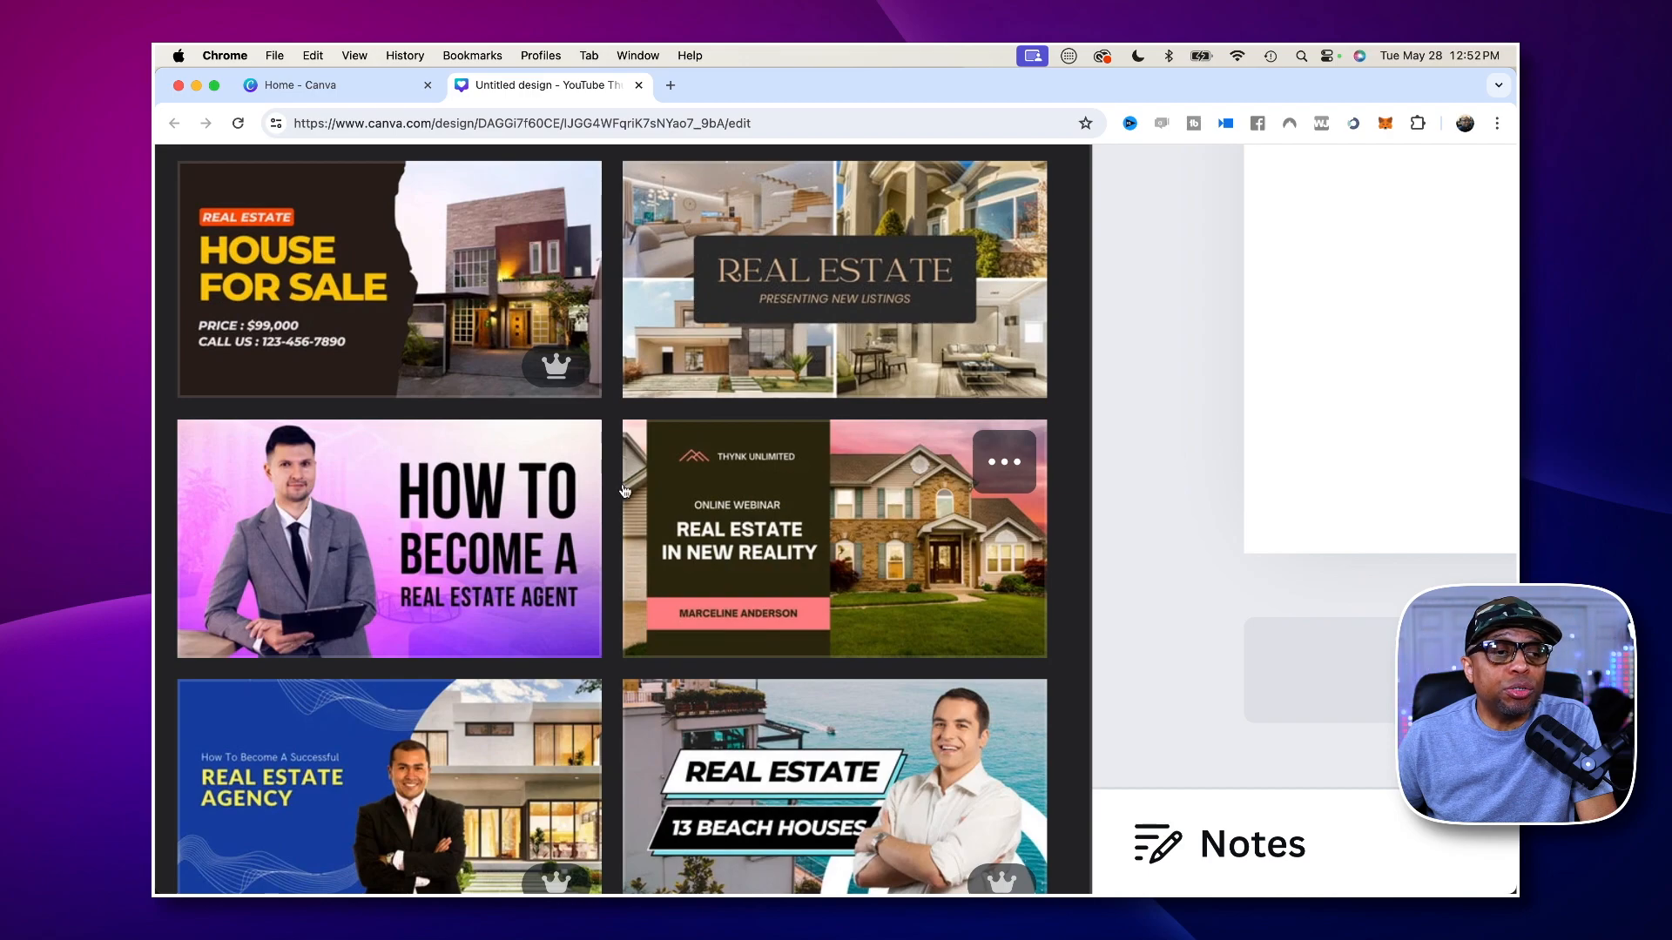
pyautogui.scroll(-5, 624, 492)
pyautogui.scroll(-6, 392, 601)
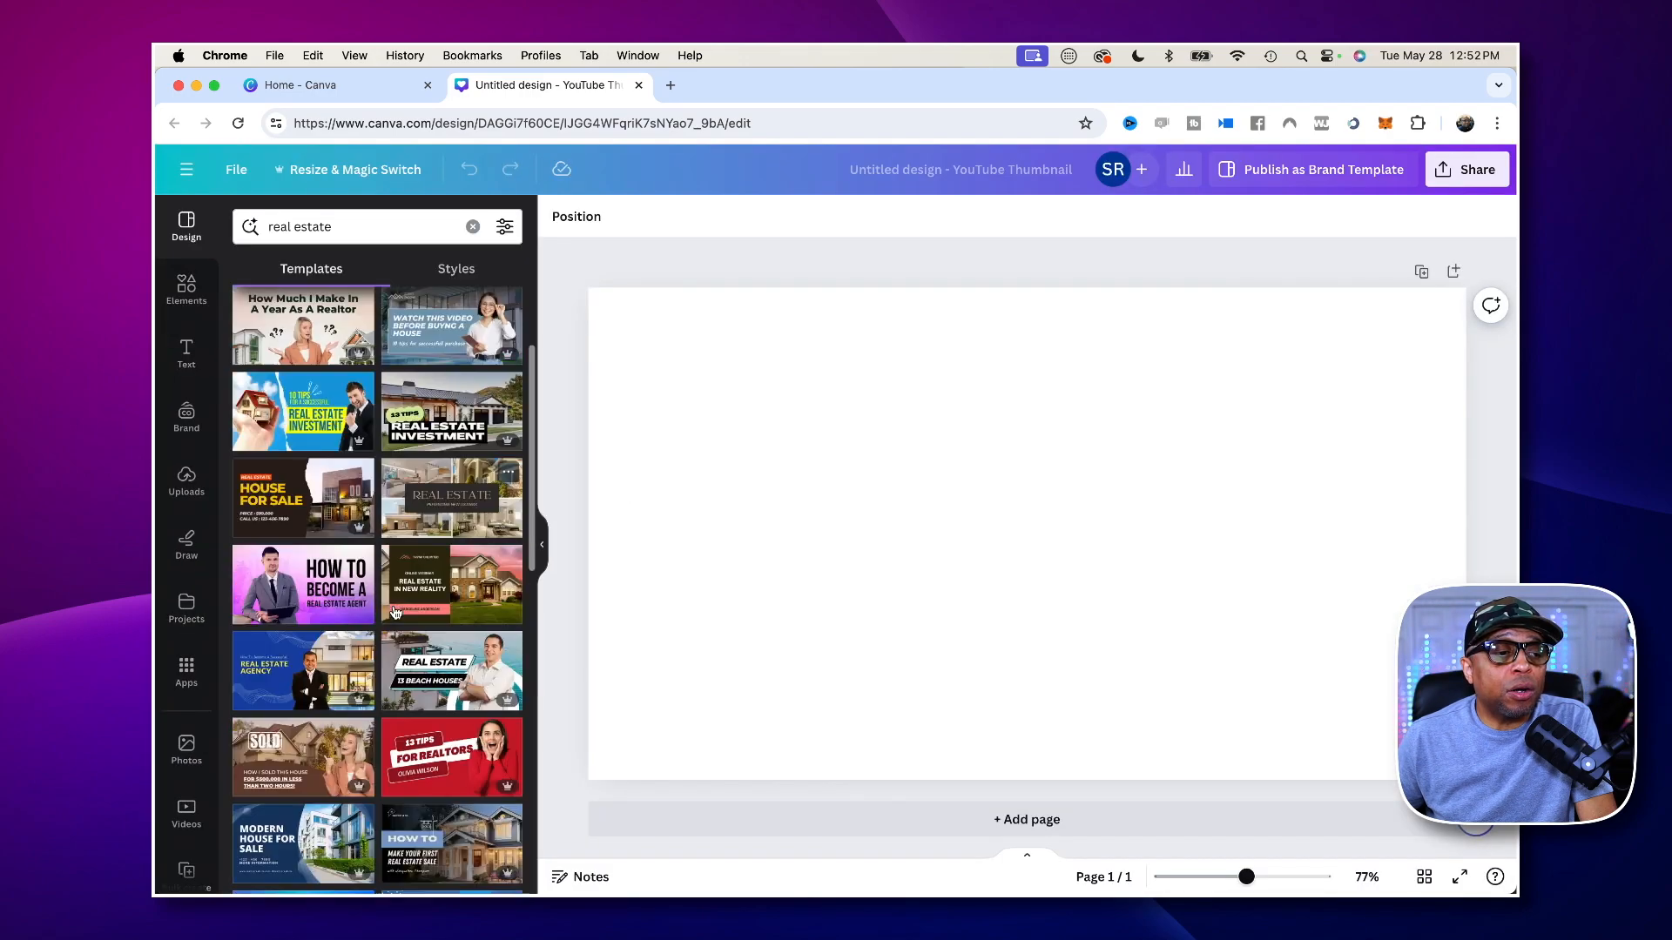
pyautogui.scroll(-8, 393, 612)
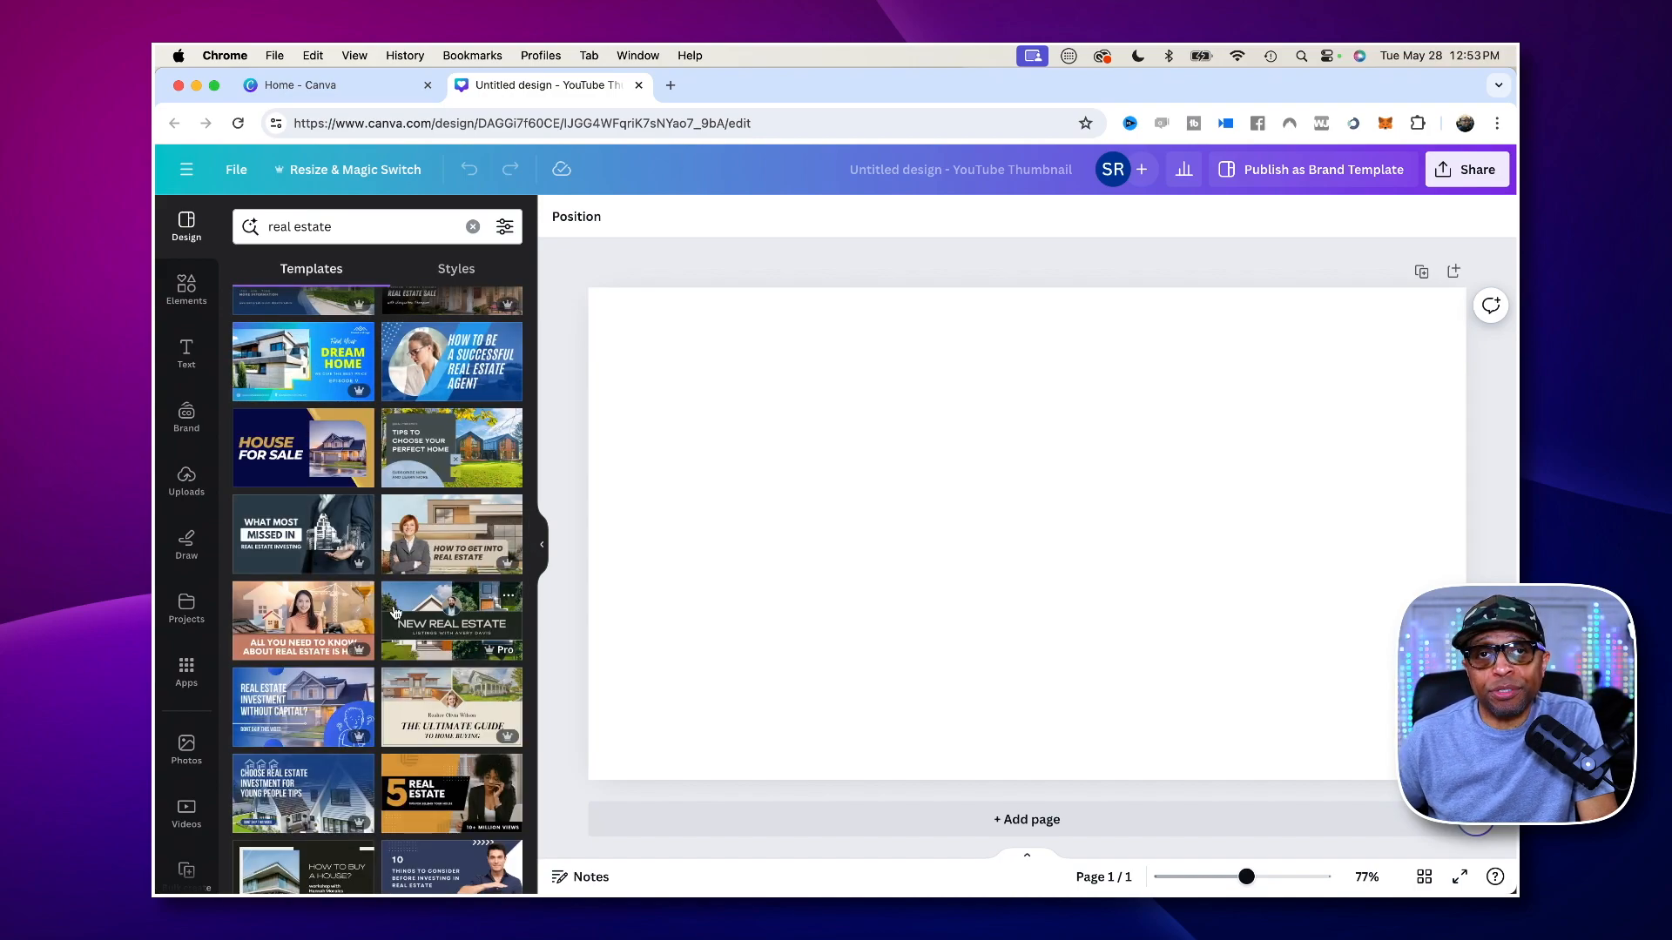
pyautogui.scroll(15, 394, 612)
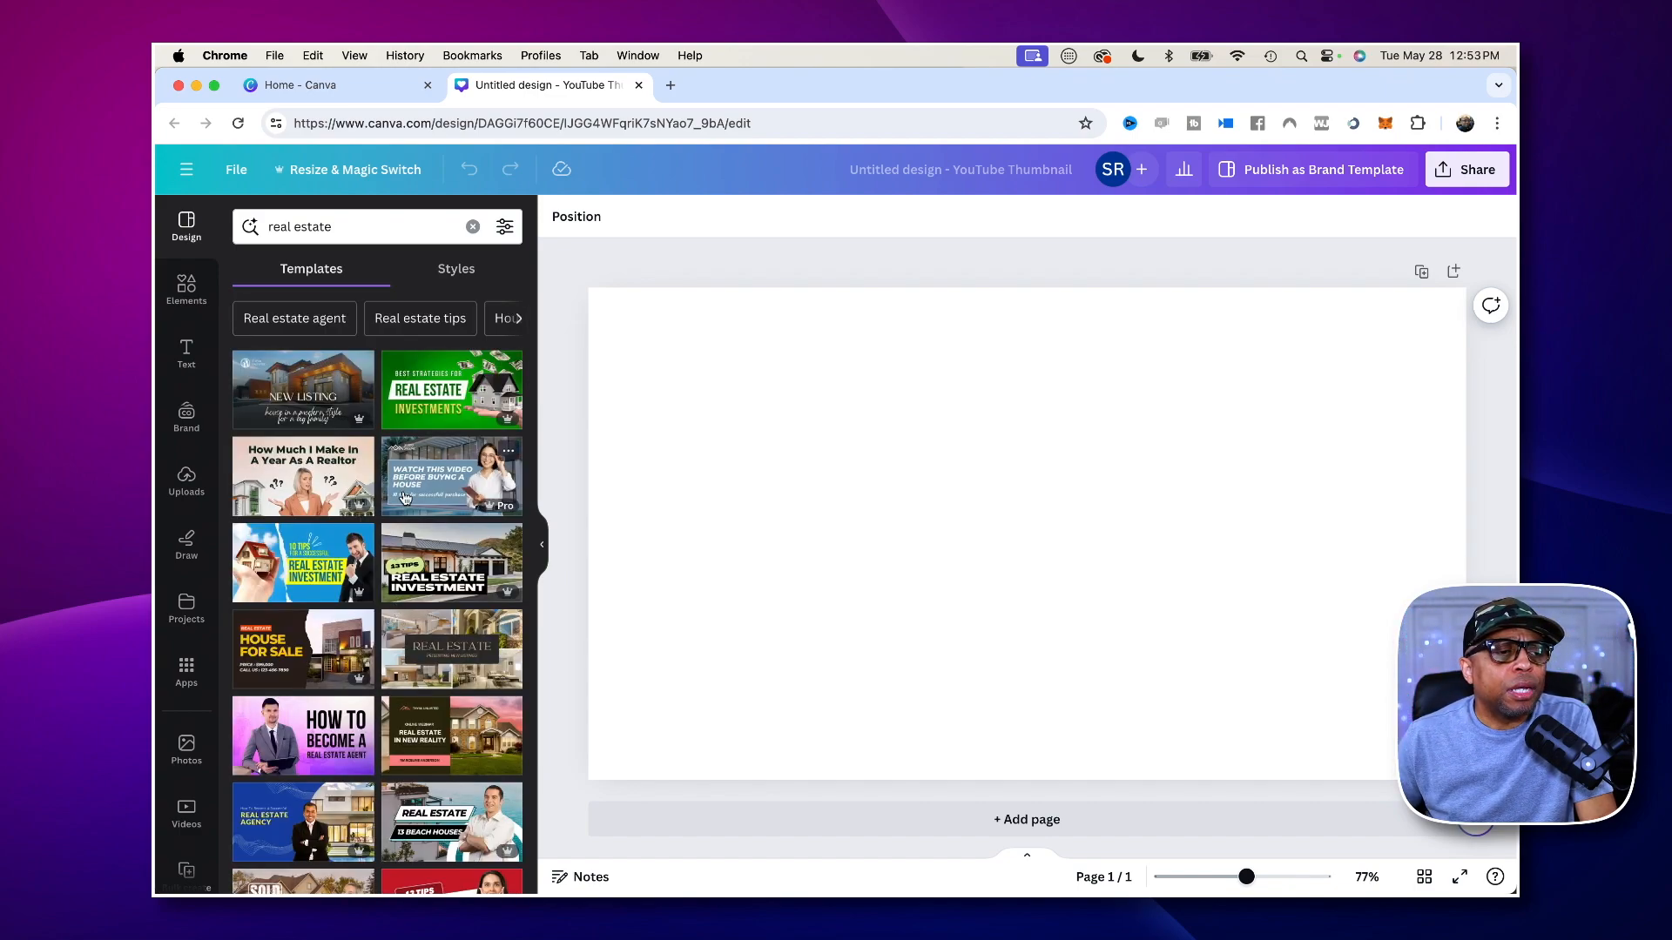
# - Search the templates for "make money online" again and browse the results for a suitable thumbnail design
pyautogui.tripleClick(321, 228)
pyautogui.write('make')
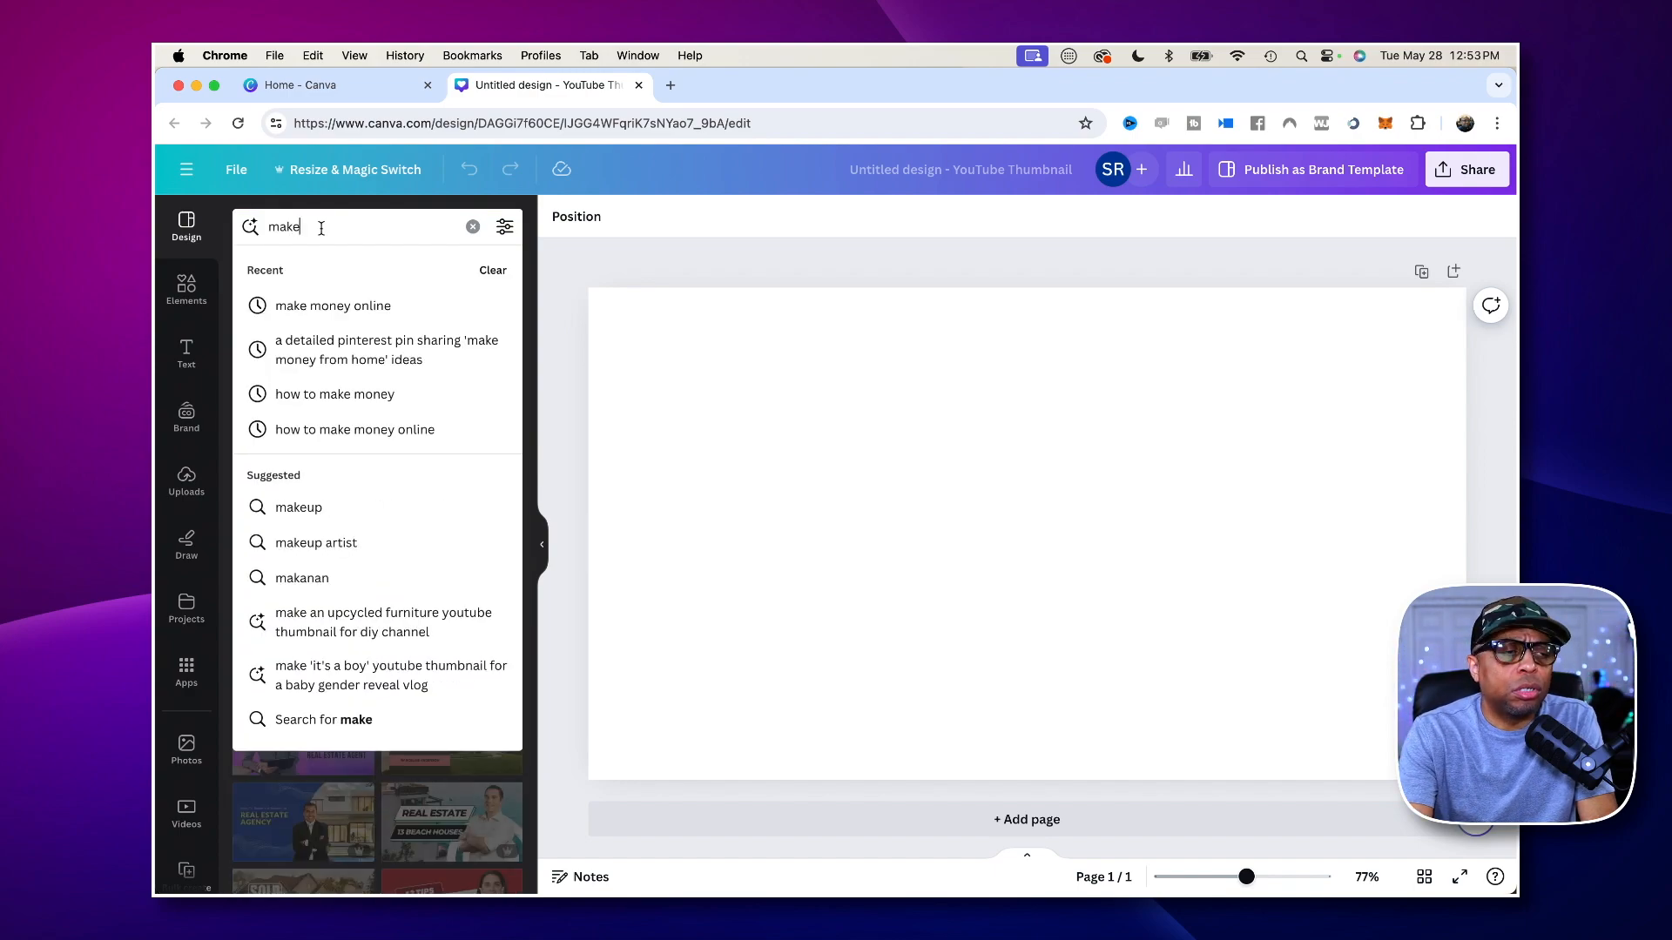
pyautogui.write(' money online')
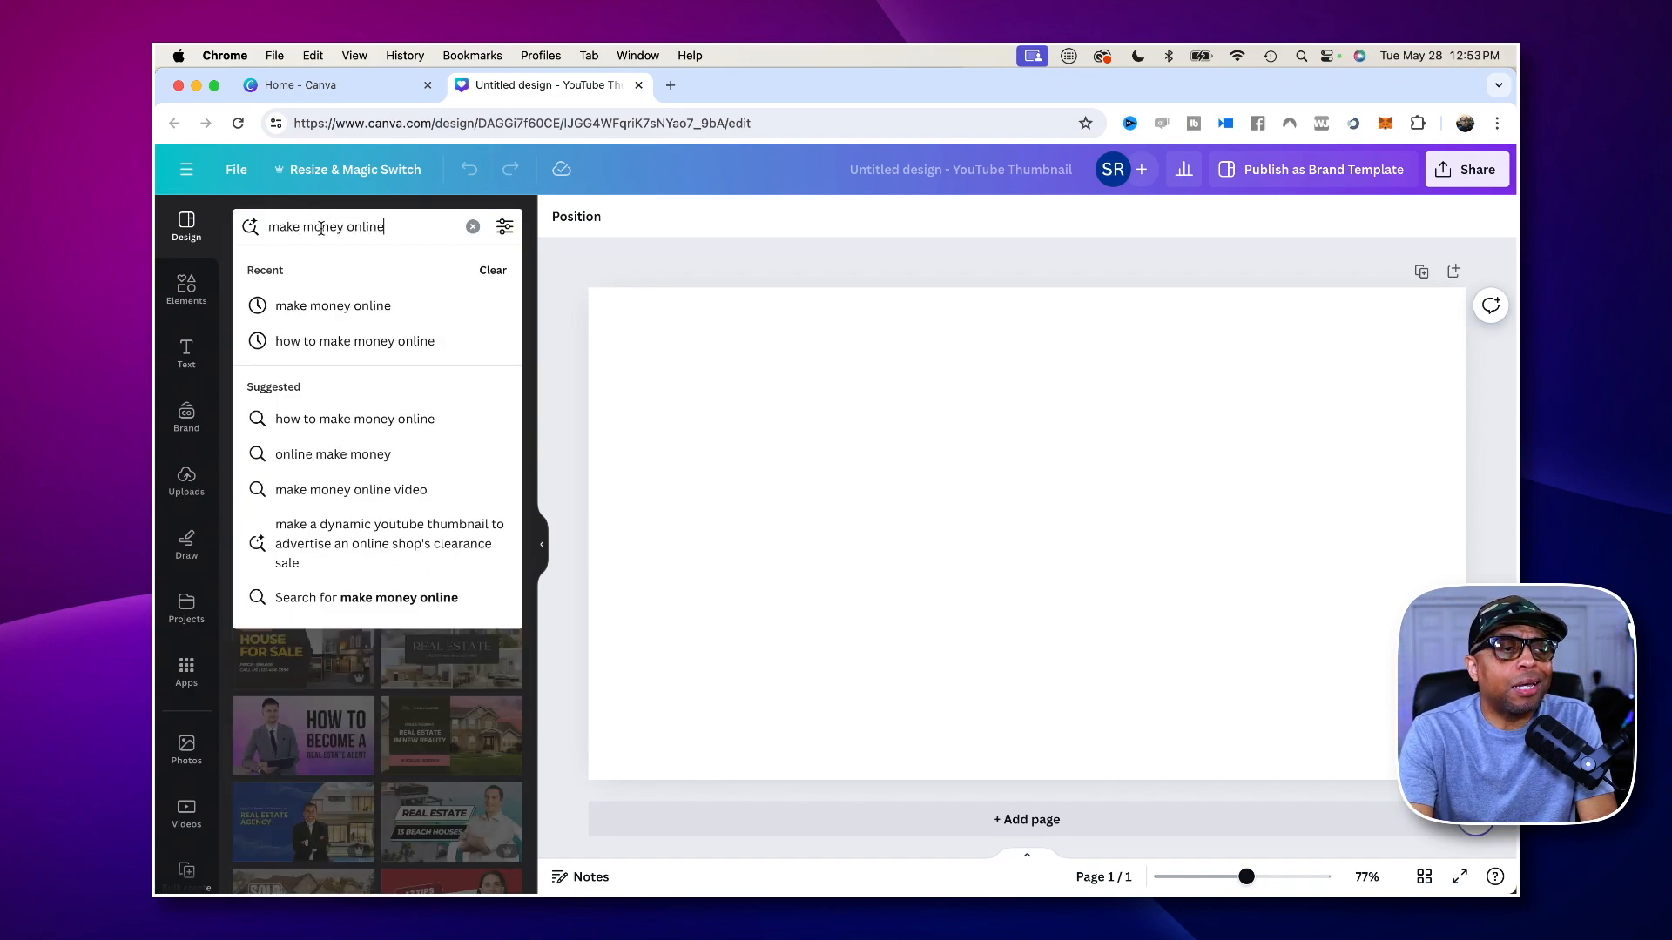
pyautogui.press('Return')
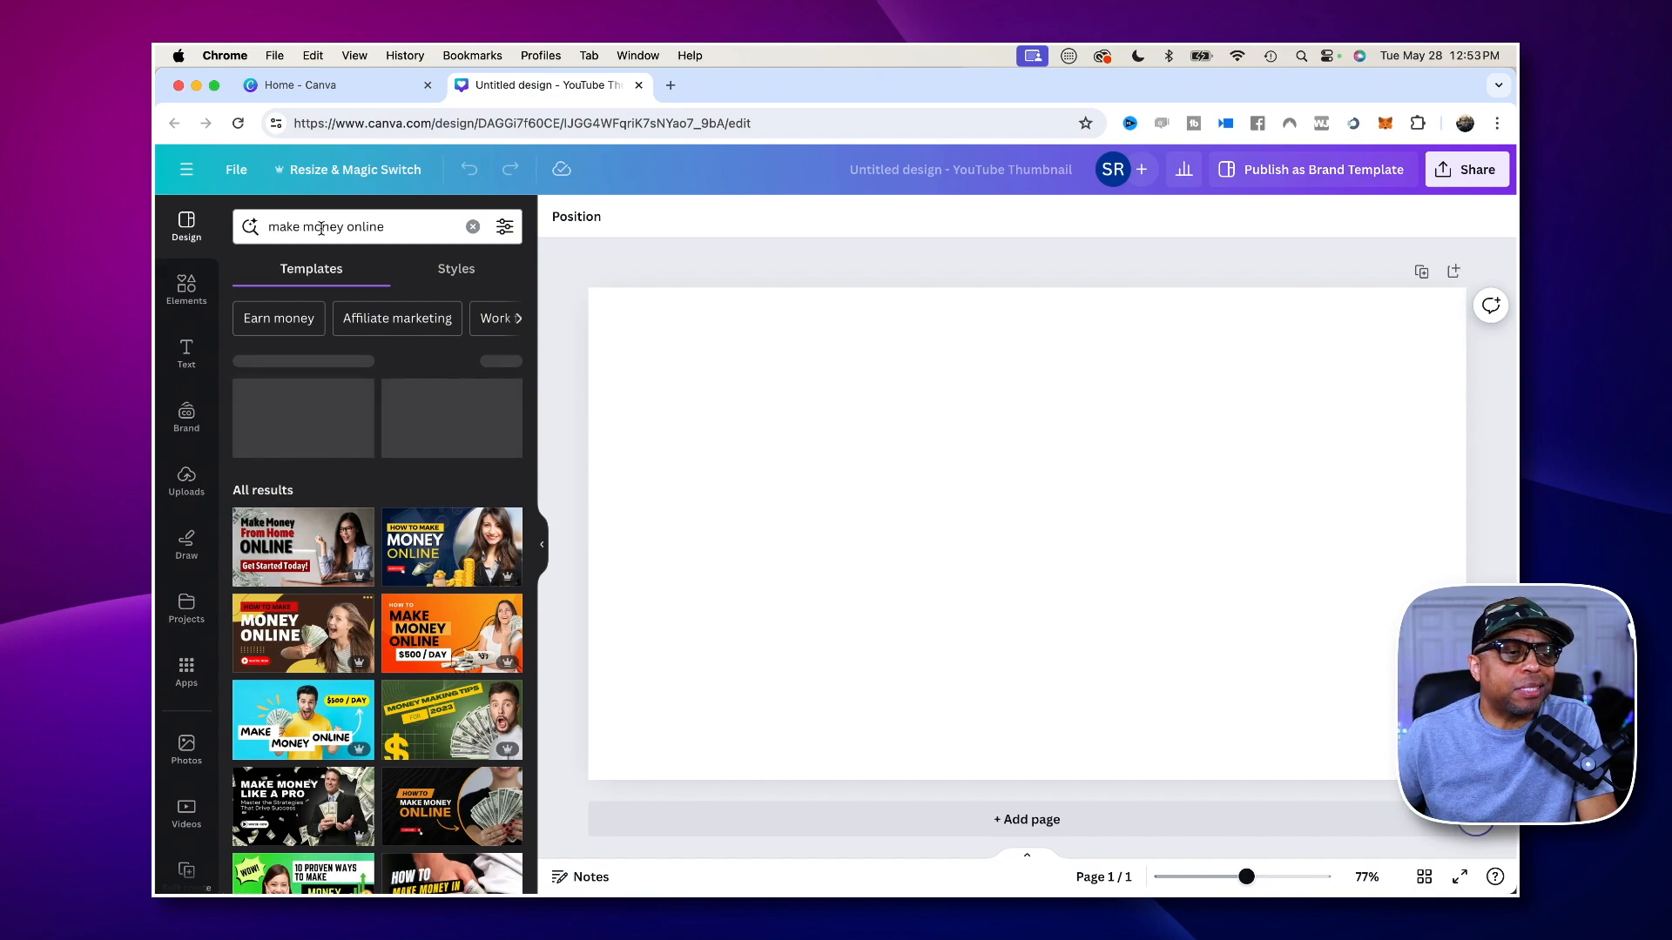
pyautogui.scroll(-3, 422, 556)
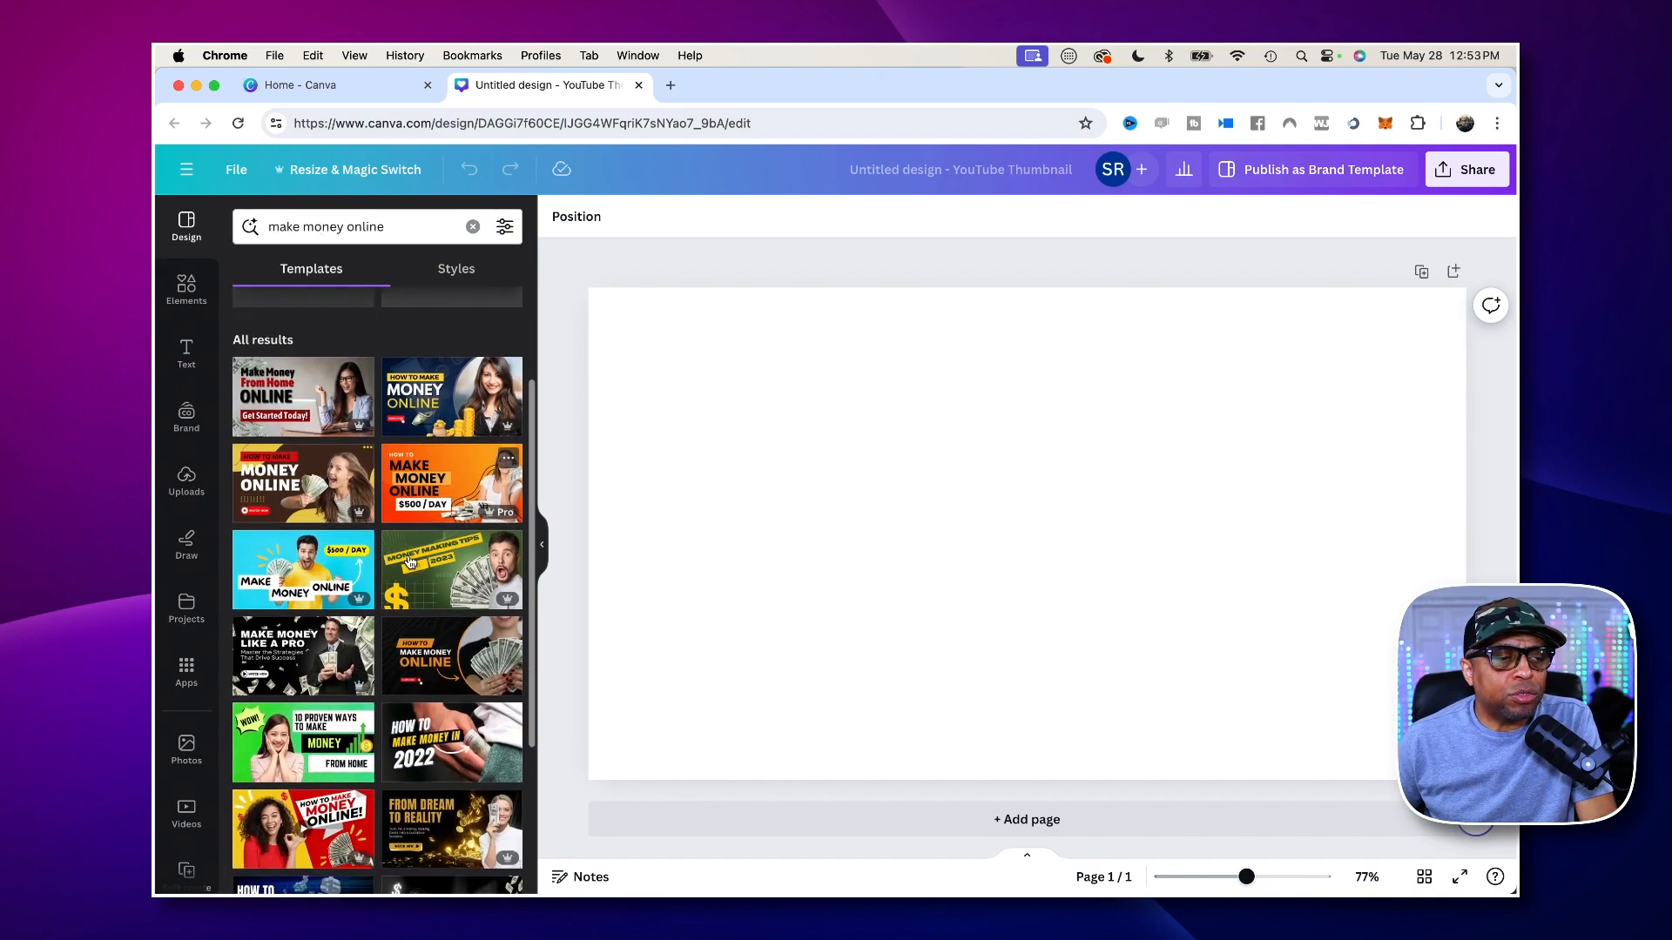
pyautogui.scroll(-2, 409, 561)
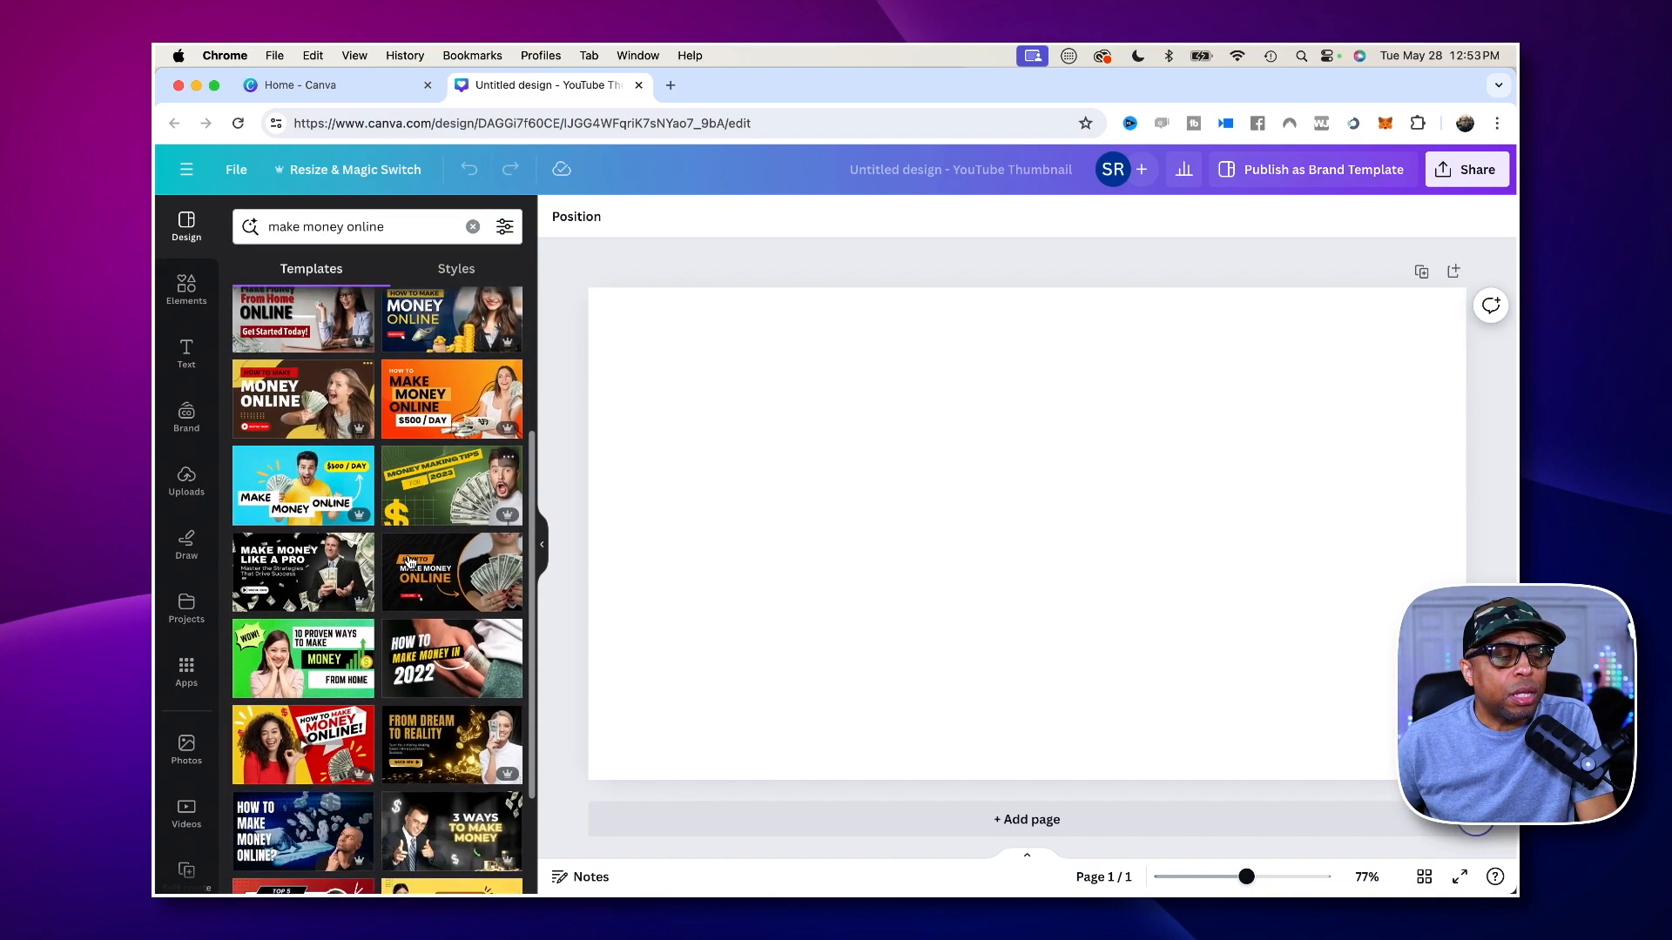
pyautogui.scroll(3, 370, 539)
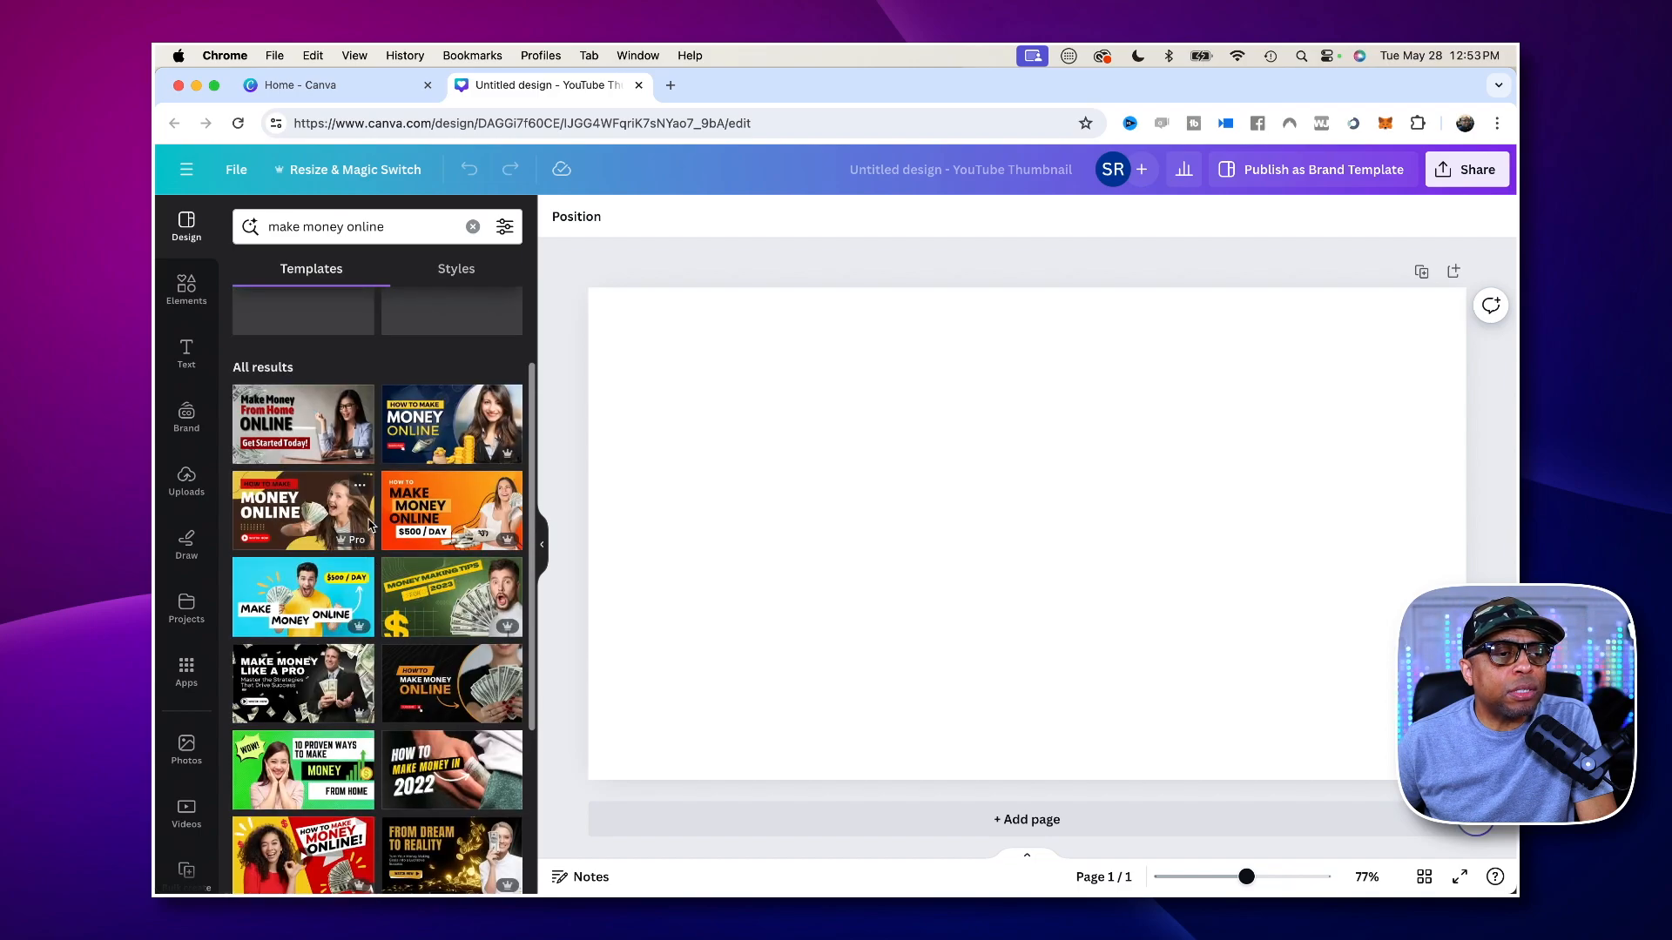
pyautogui.scroll(-2, 370, 525)
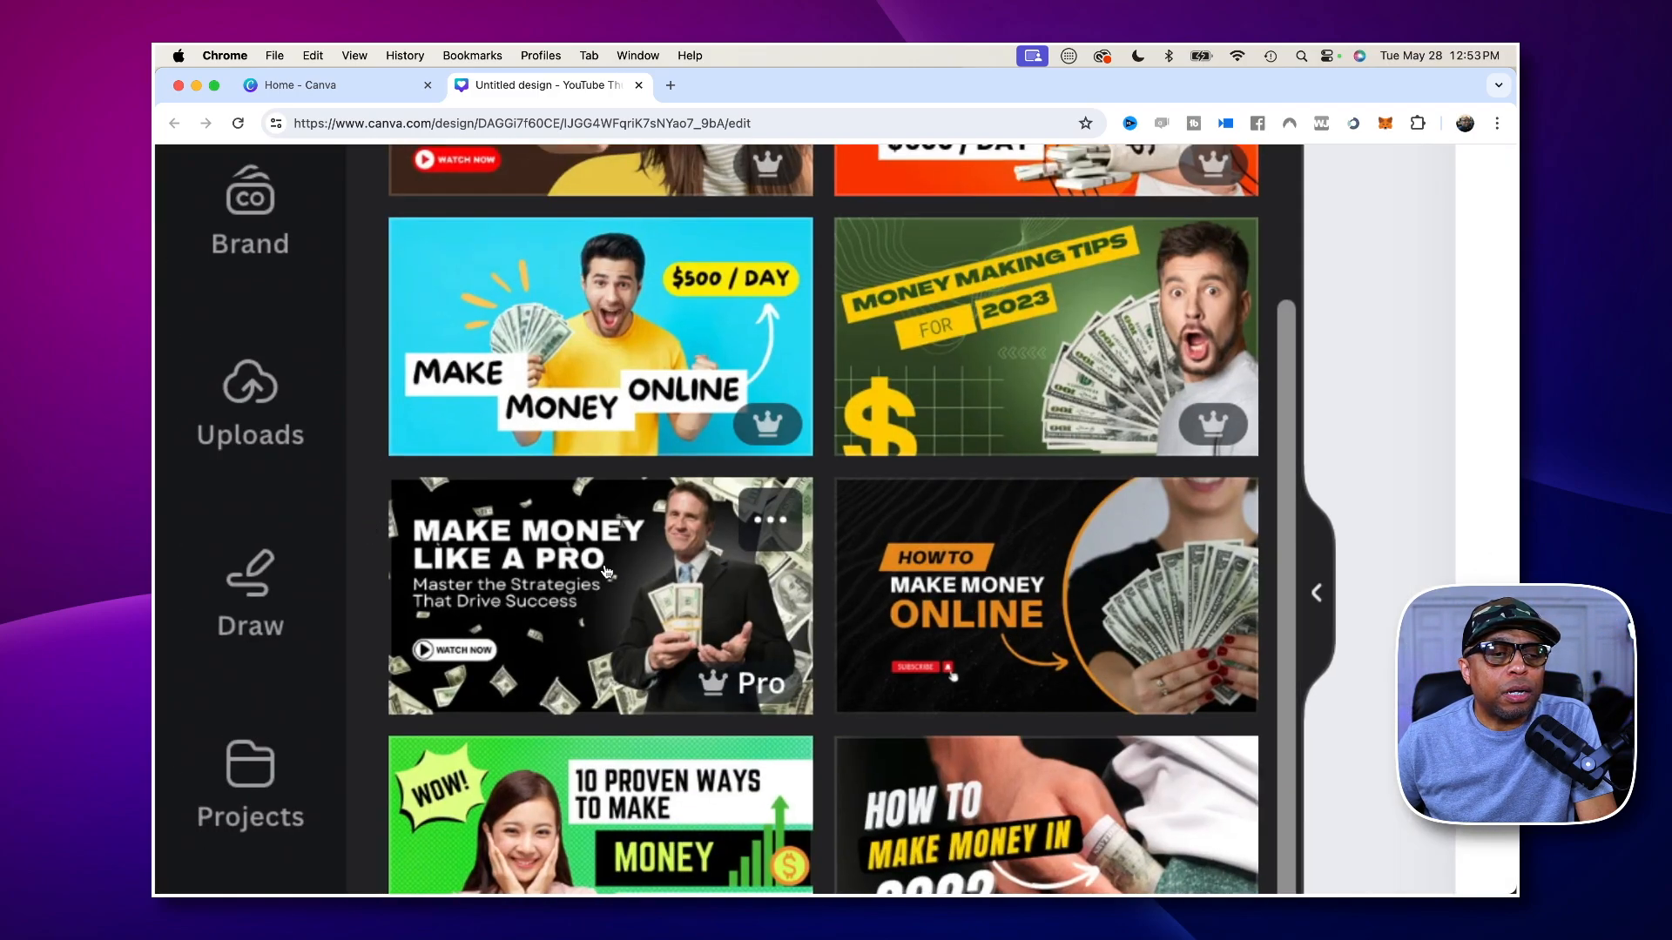
# - Examine further "make money online" thumbnail templates, comparing their headlines, colours and photos
pyautogui.scroll(-4, 607, 570)
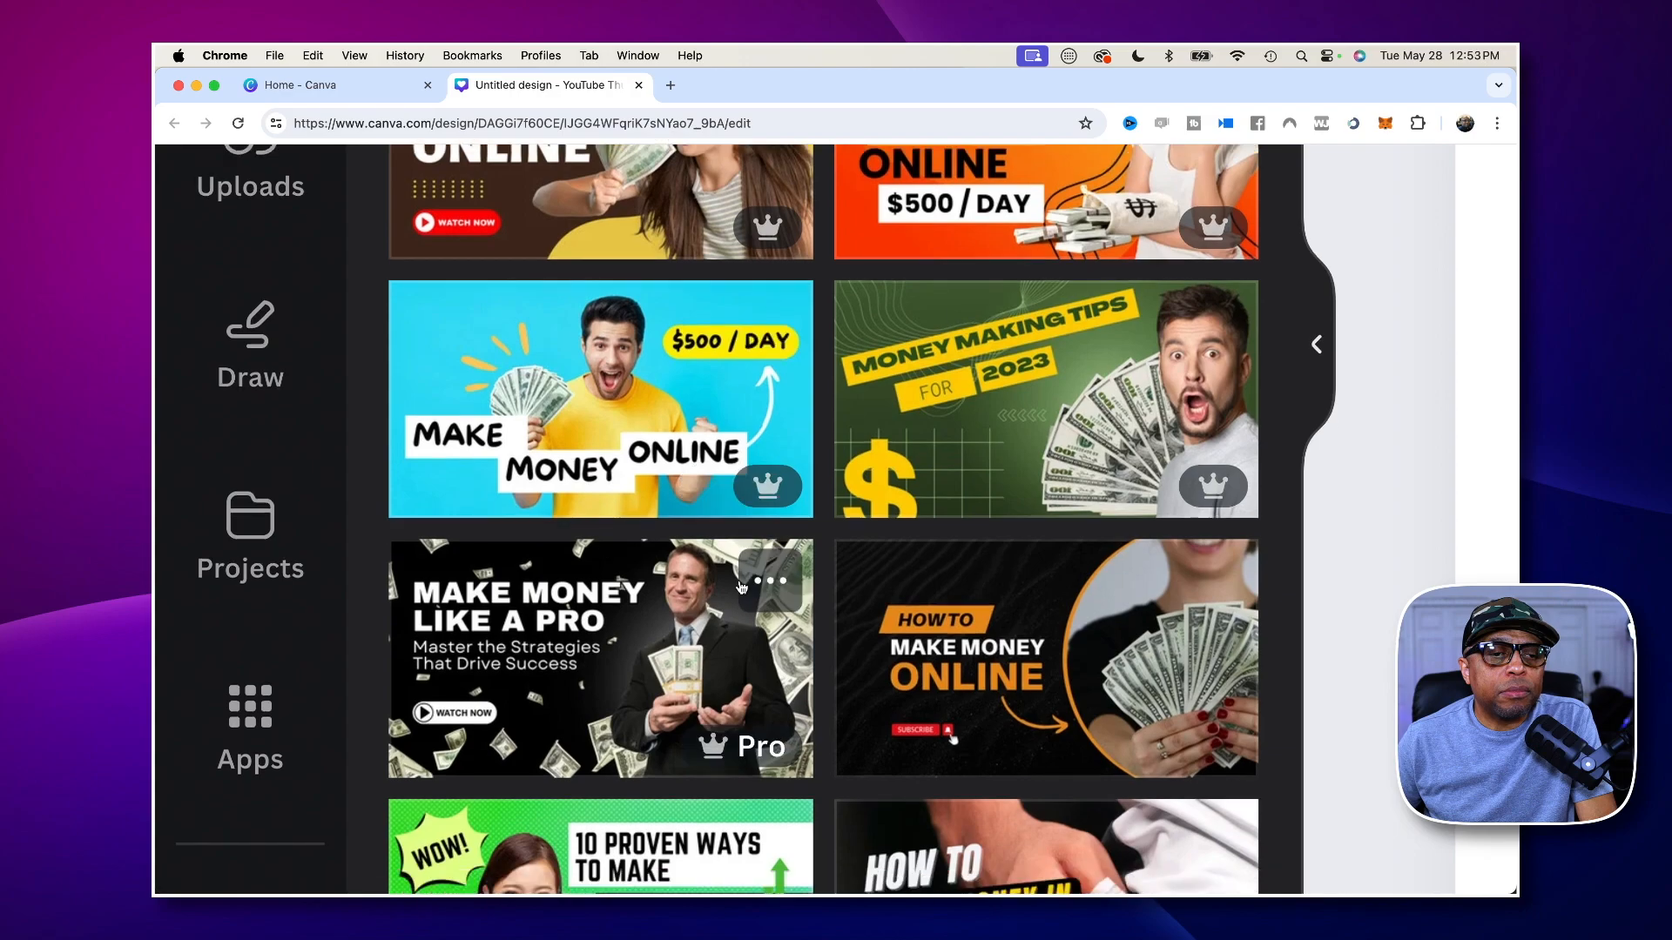
pyautogui.scroll(-5, 737, 587)
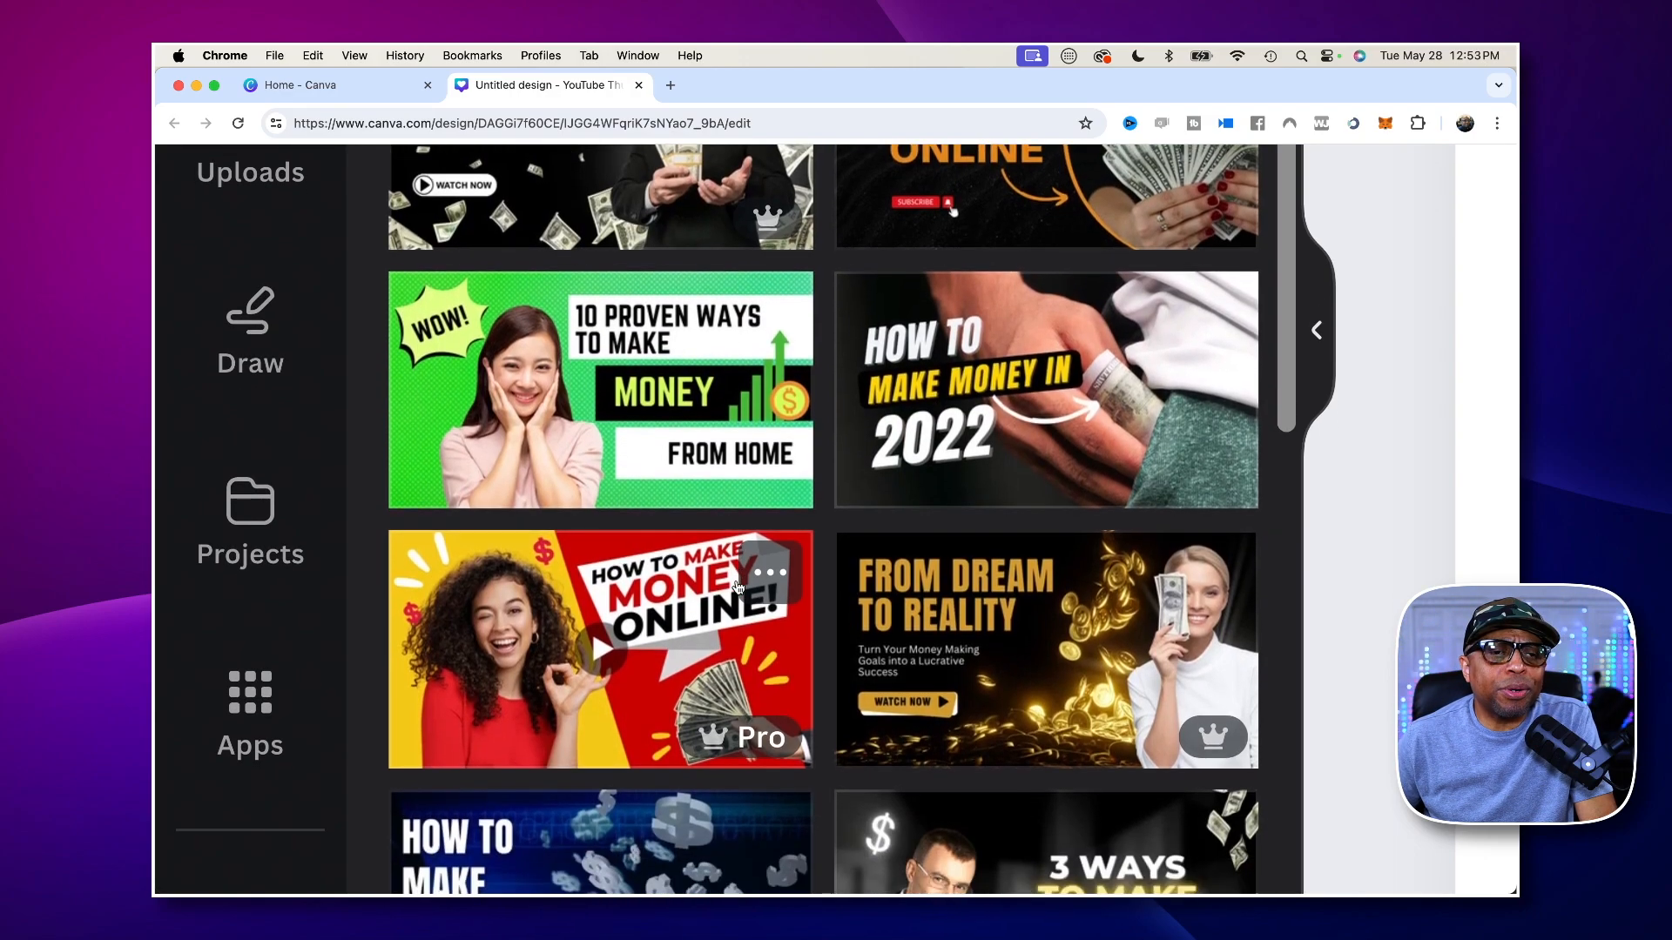
pyautogui.scroll(-4, 737, 587)
pyautogui.scroll(-10, 737, 588)
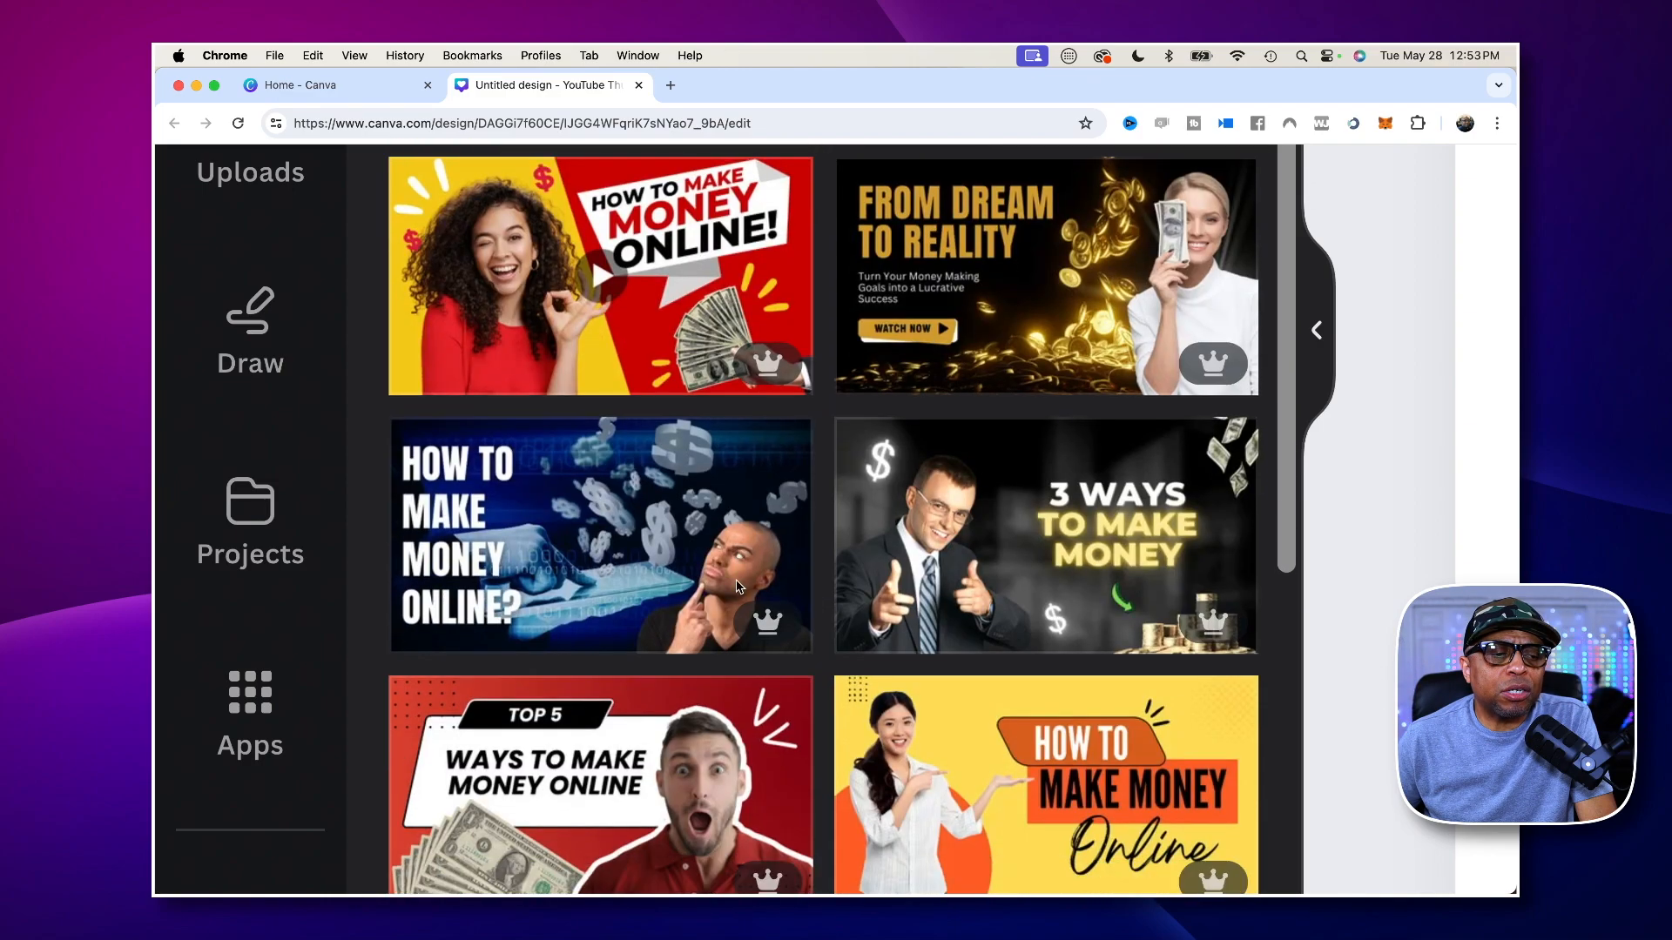
pyautogui.scroll(-10, 737, 588)
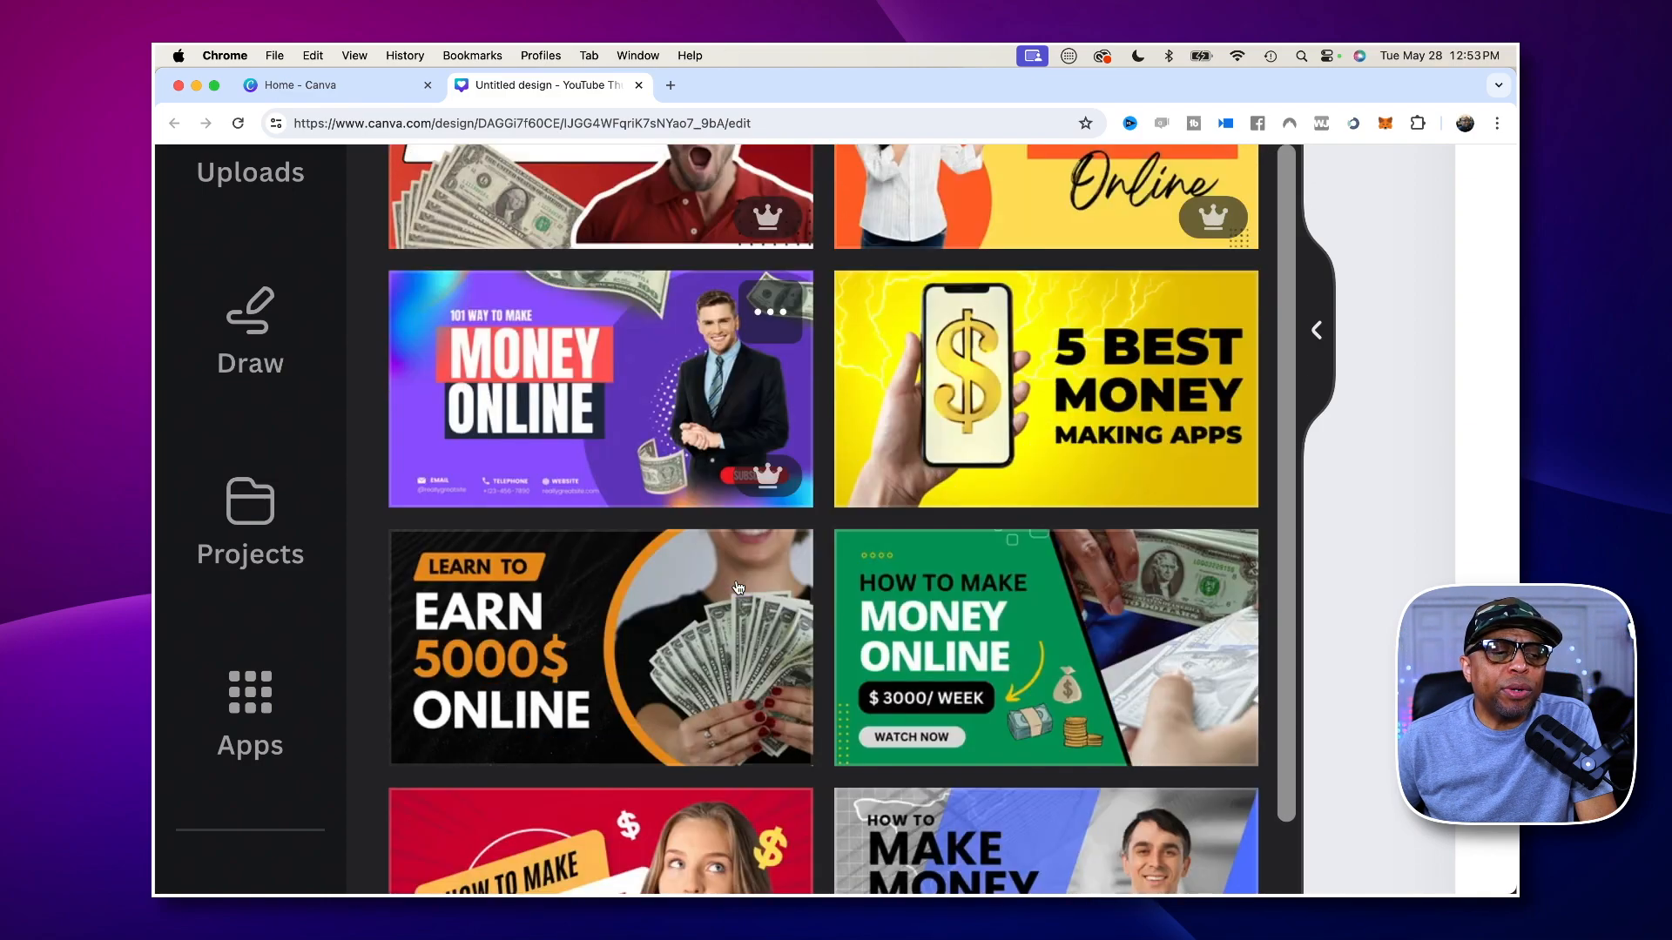
pyautogui.scroll(3, 738, 588)
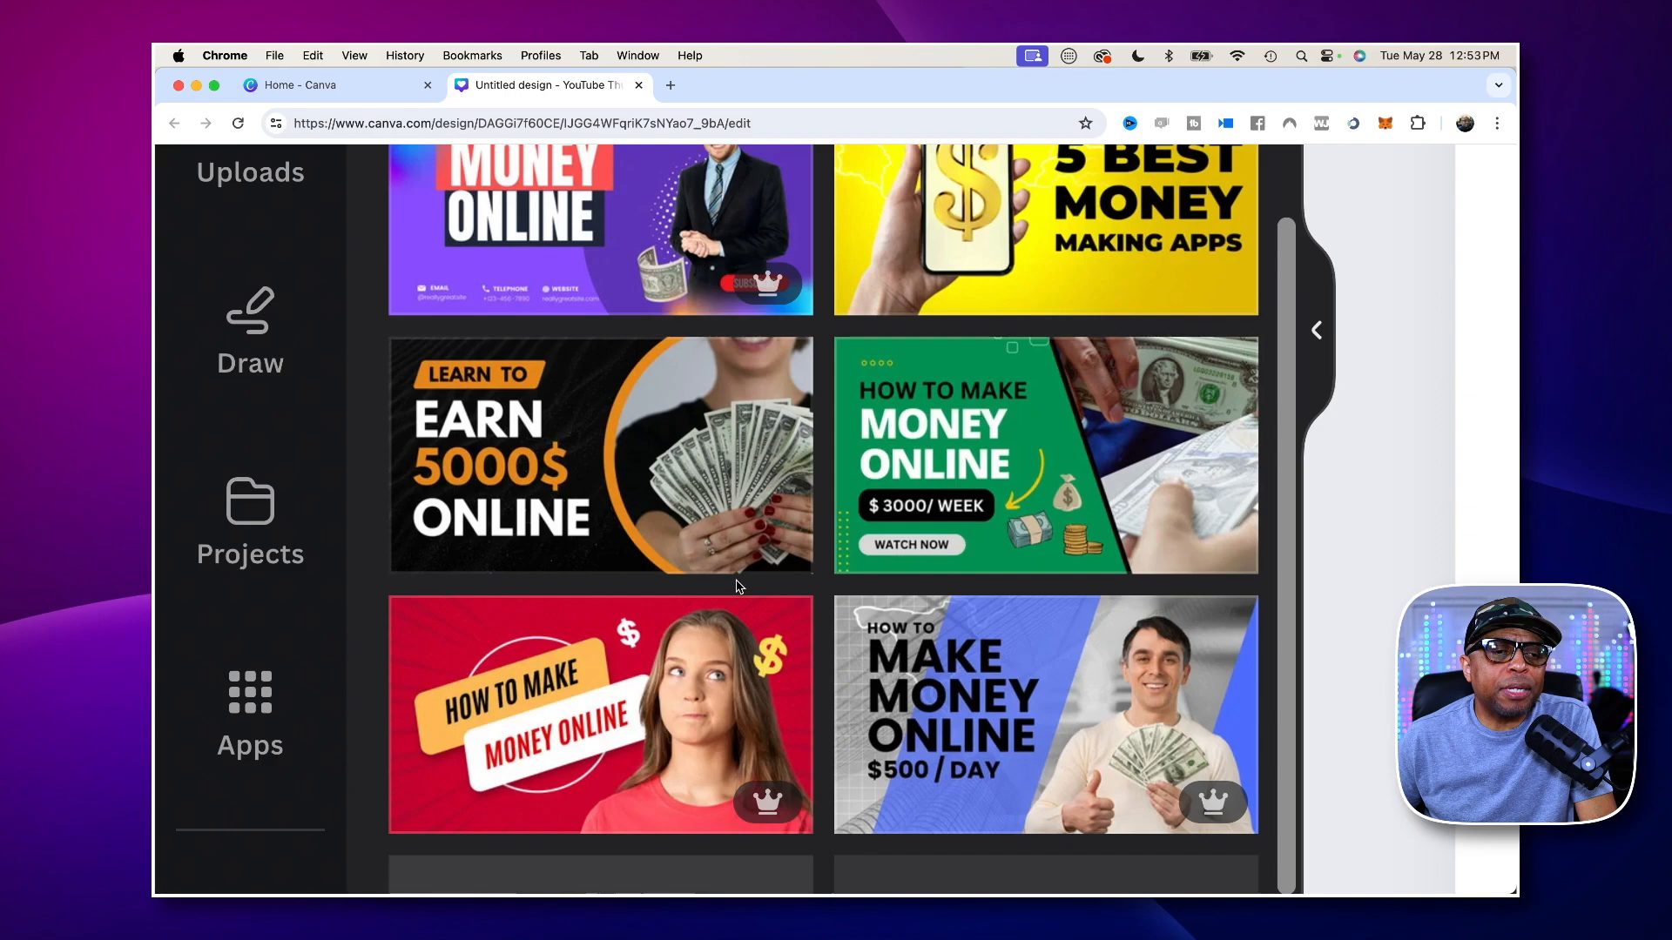
pyautogui.scroll(-8, 737, 587)
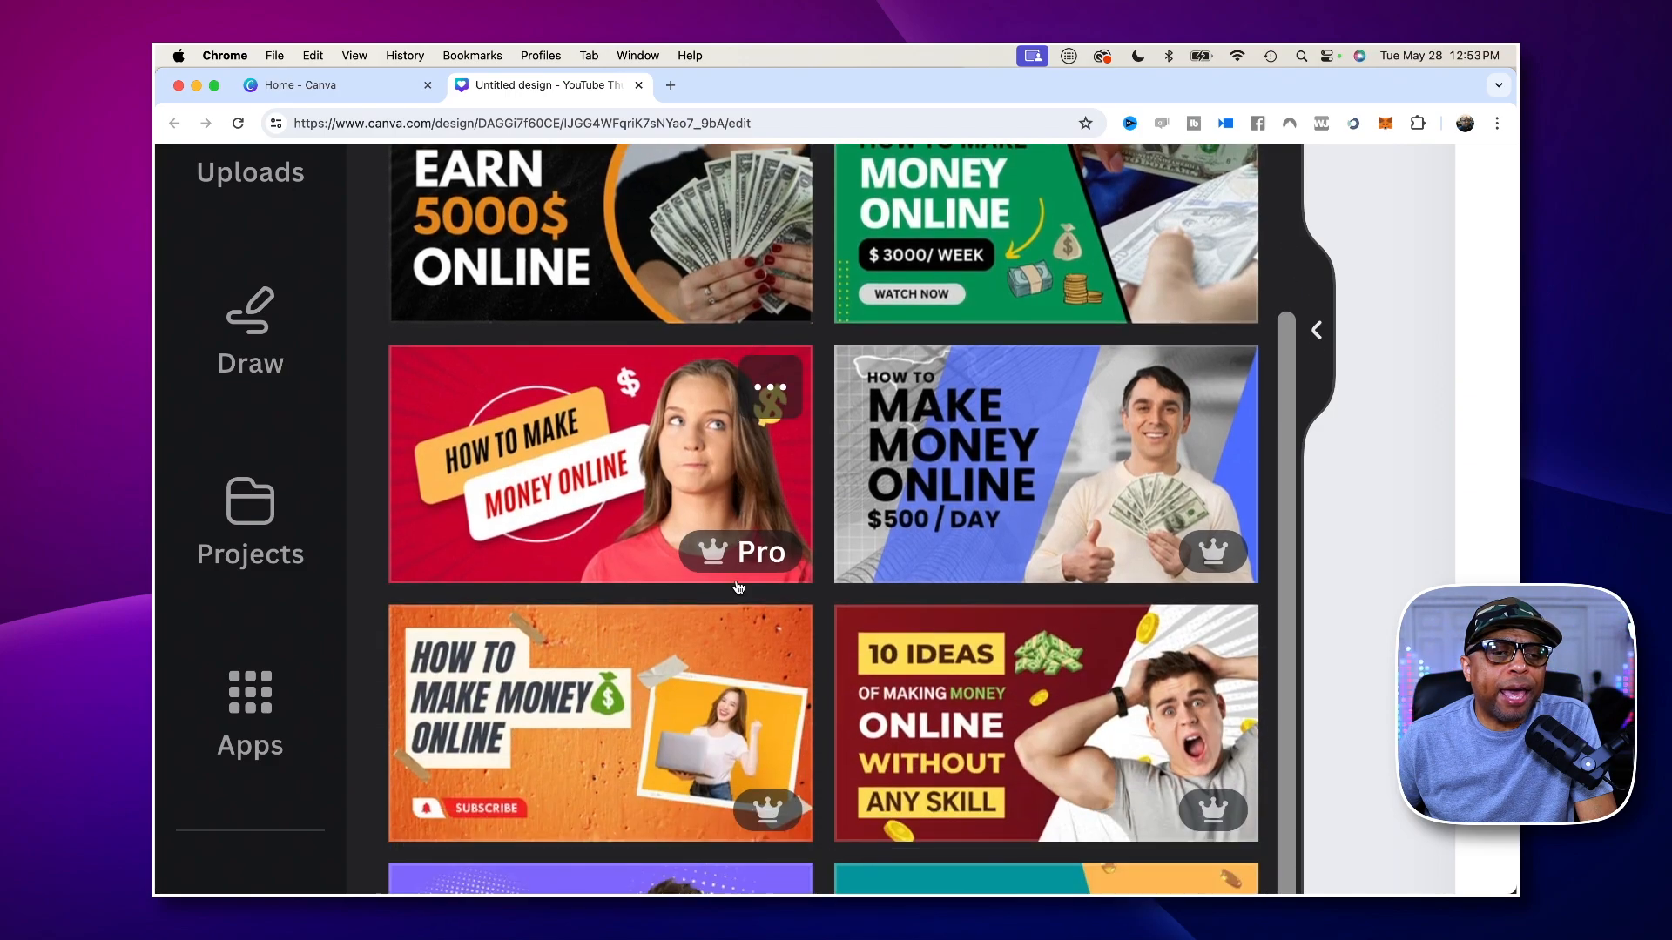
pyautogui.scroll(-1, 738, 587)
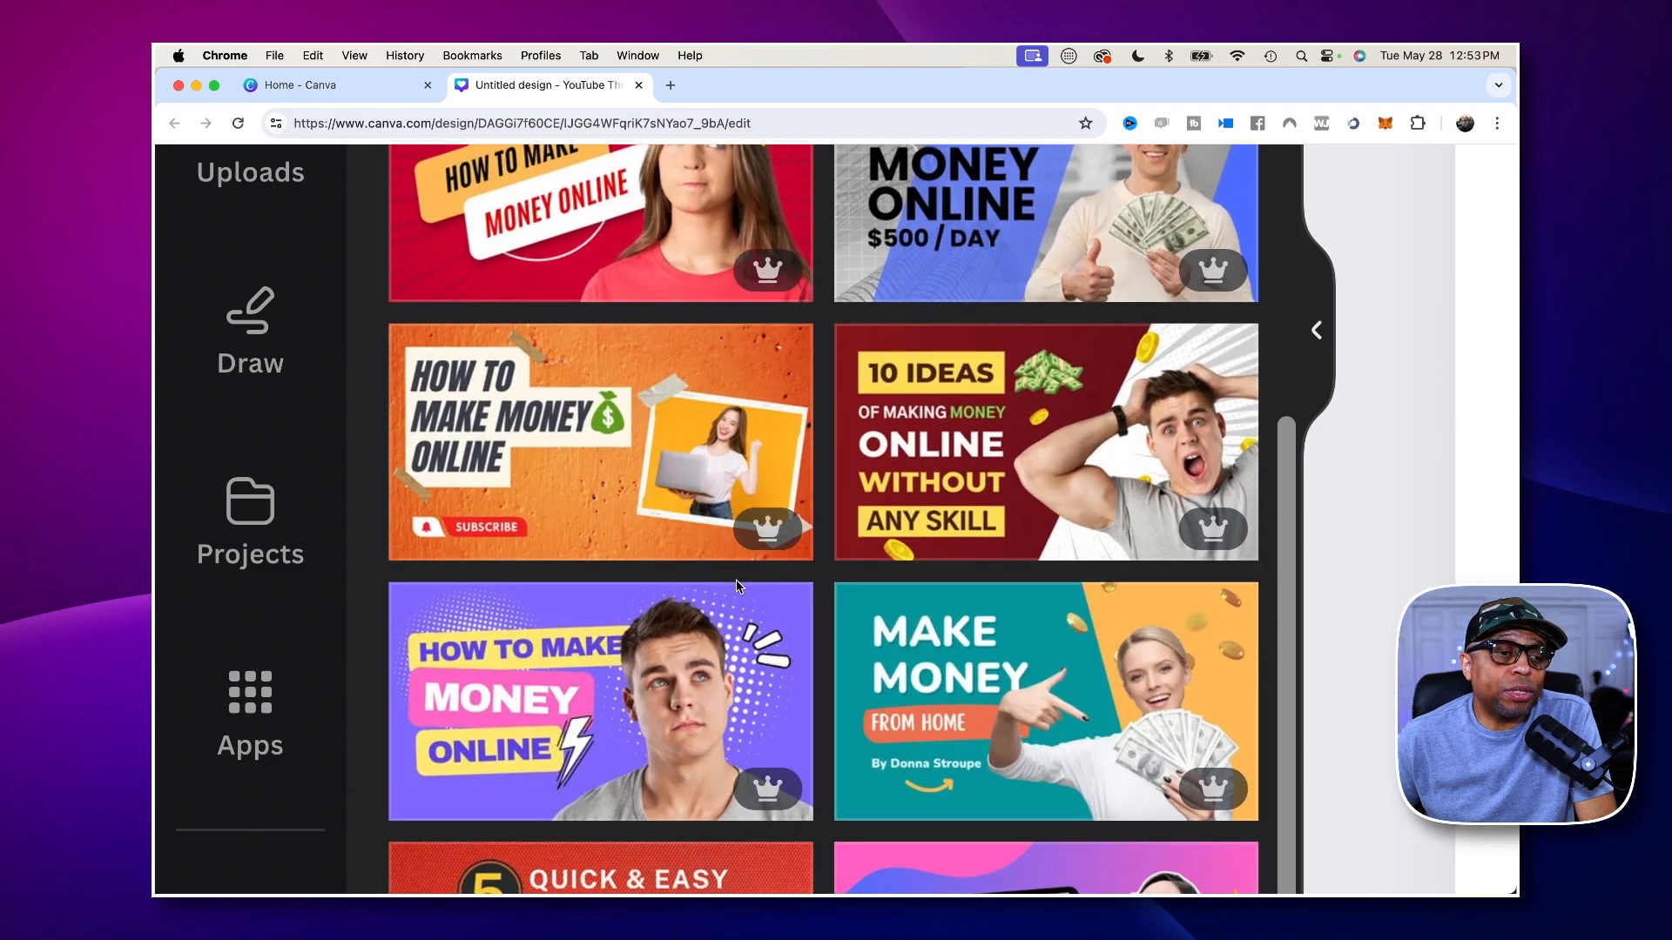
pyautogui.scroll(-8, 737, 588)
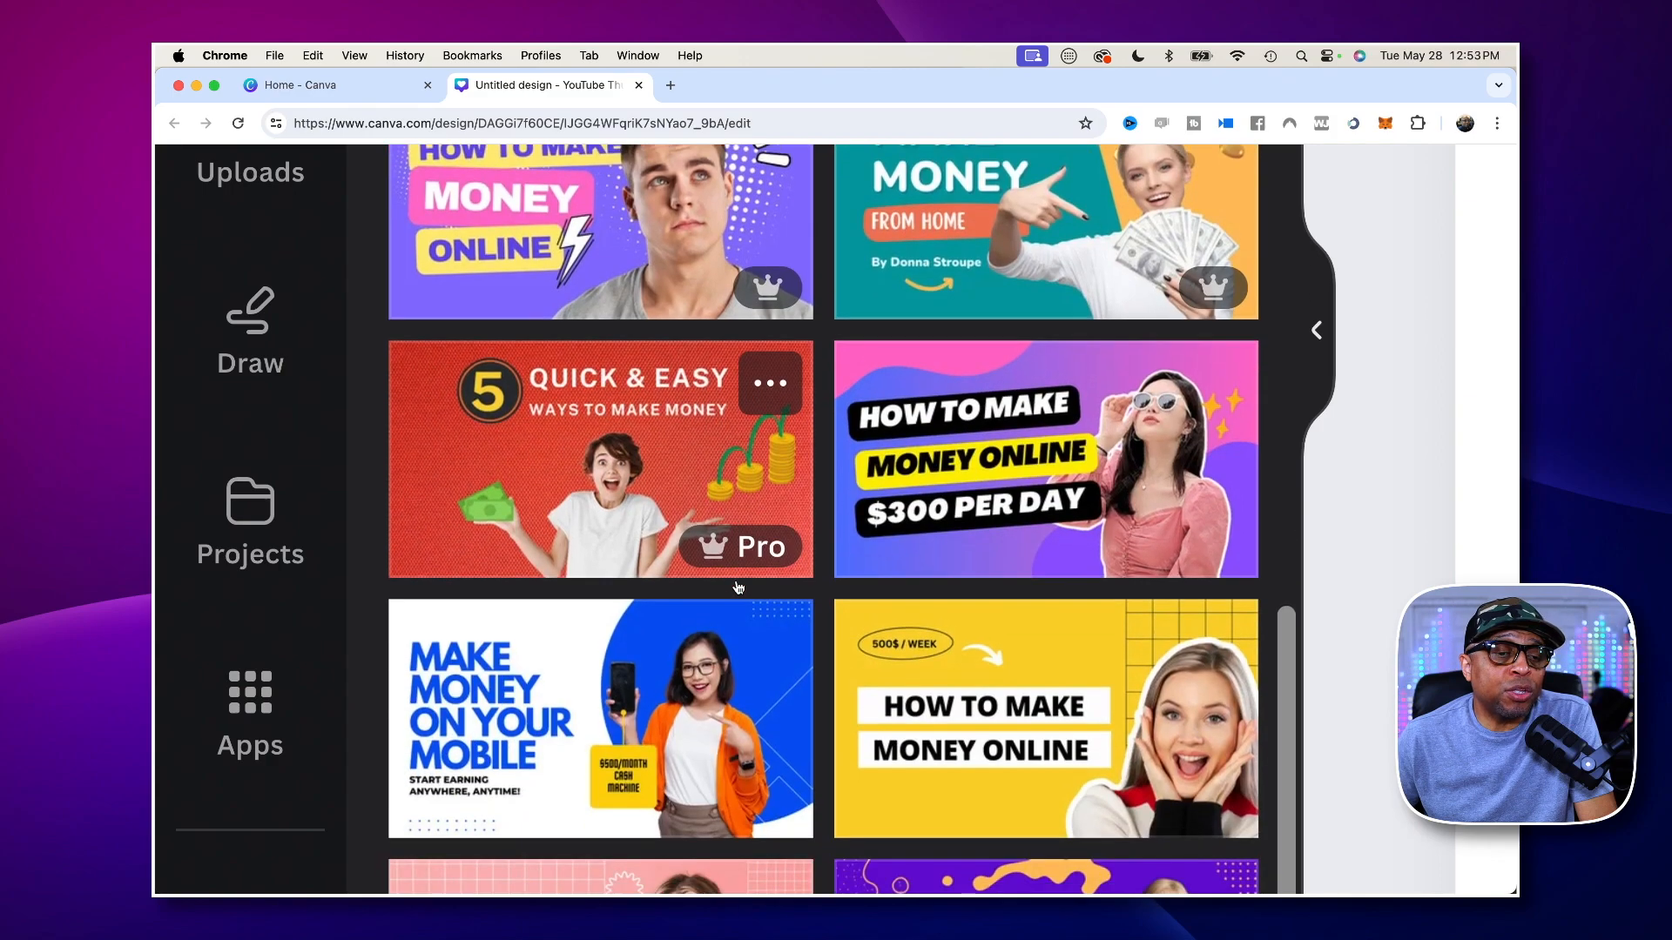
pyautogui.scroll(-12, 738, 588)
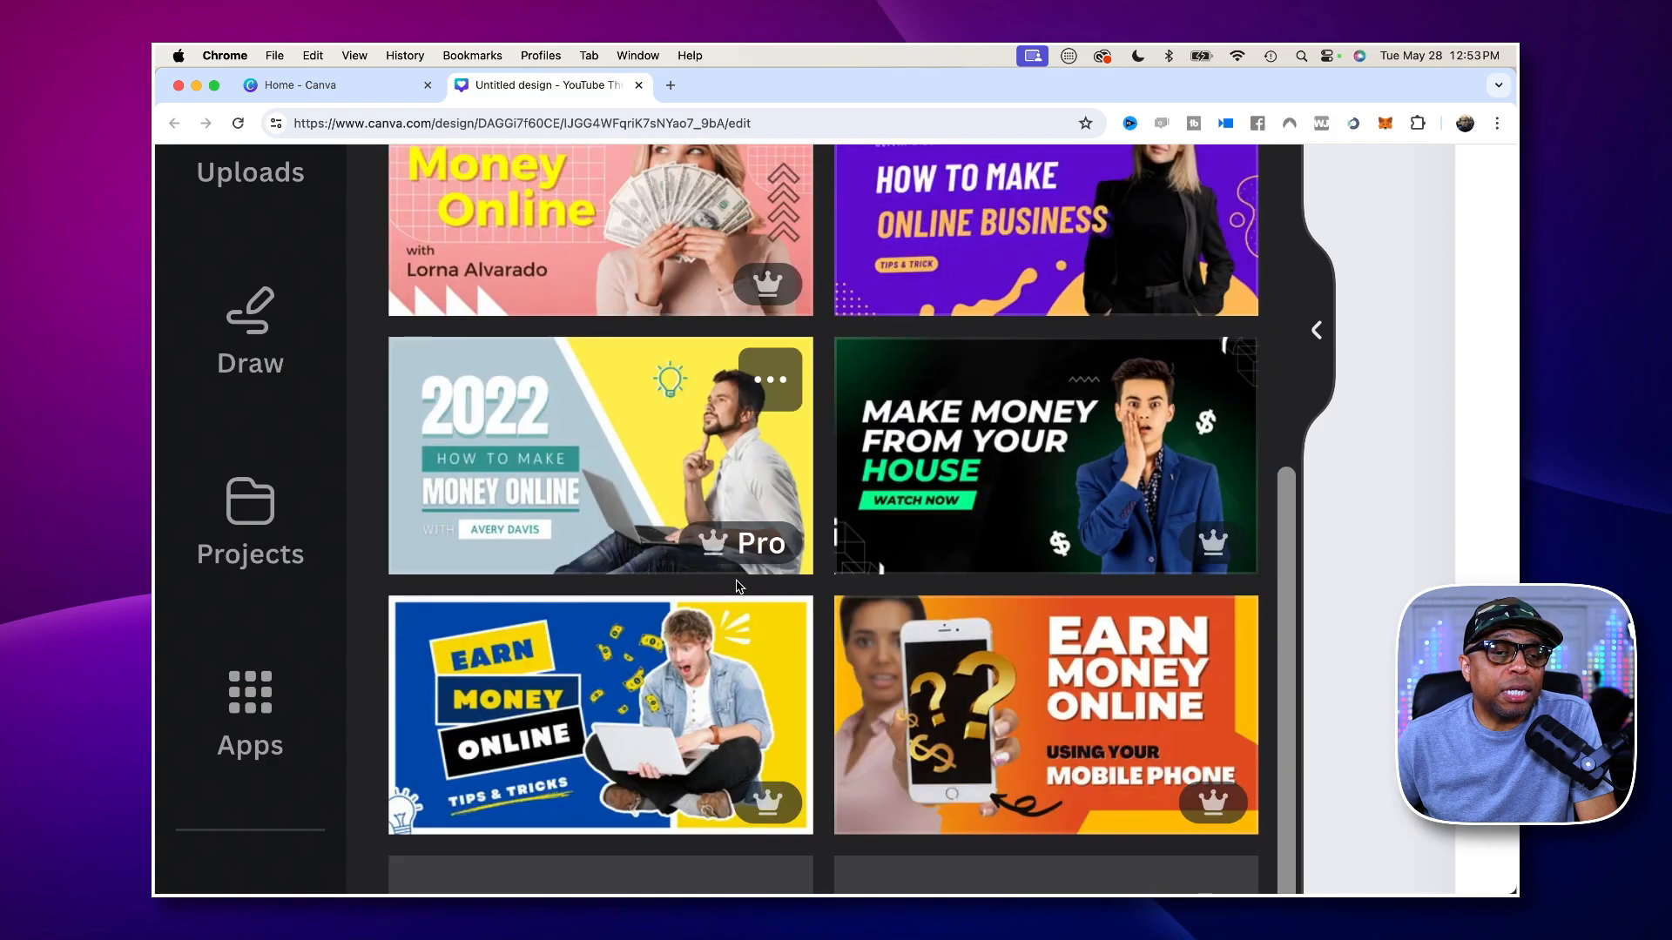
pyautogui.scroll(-3, 737, 588)
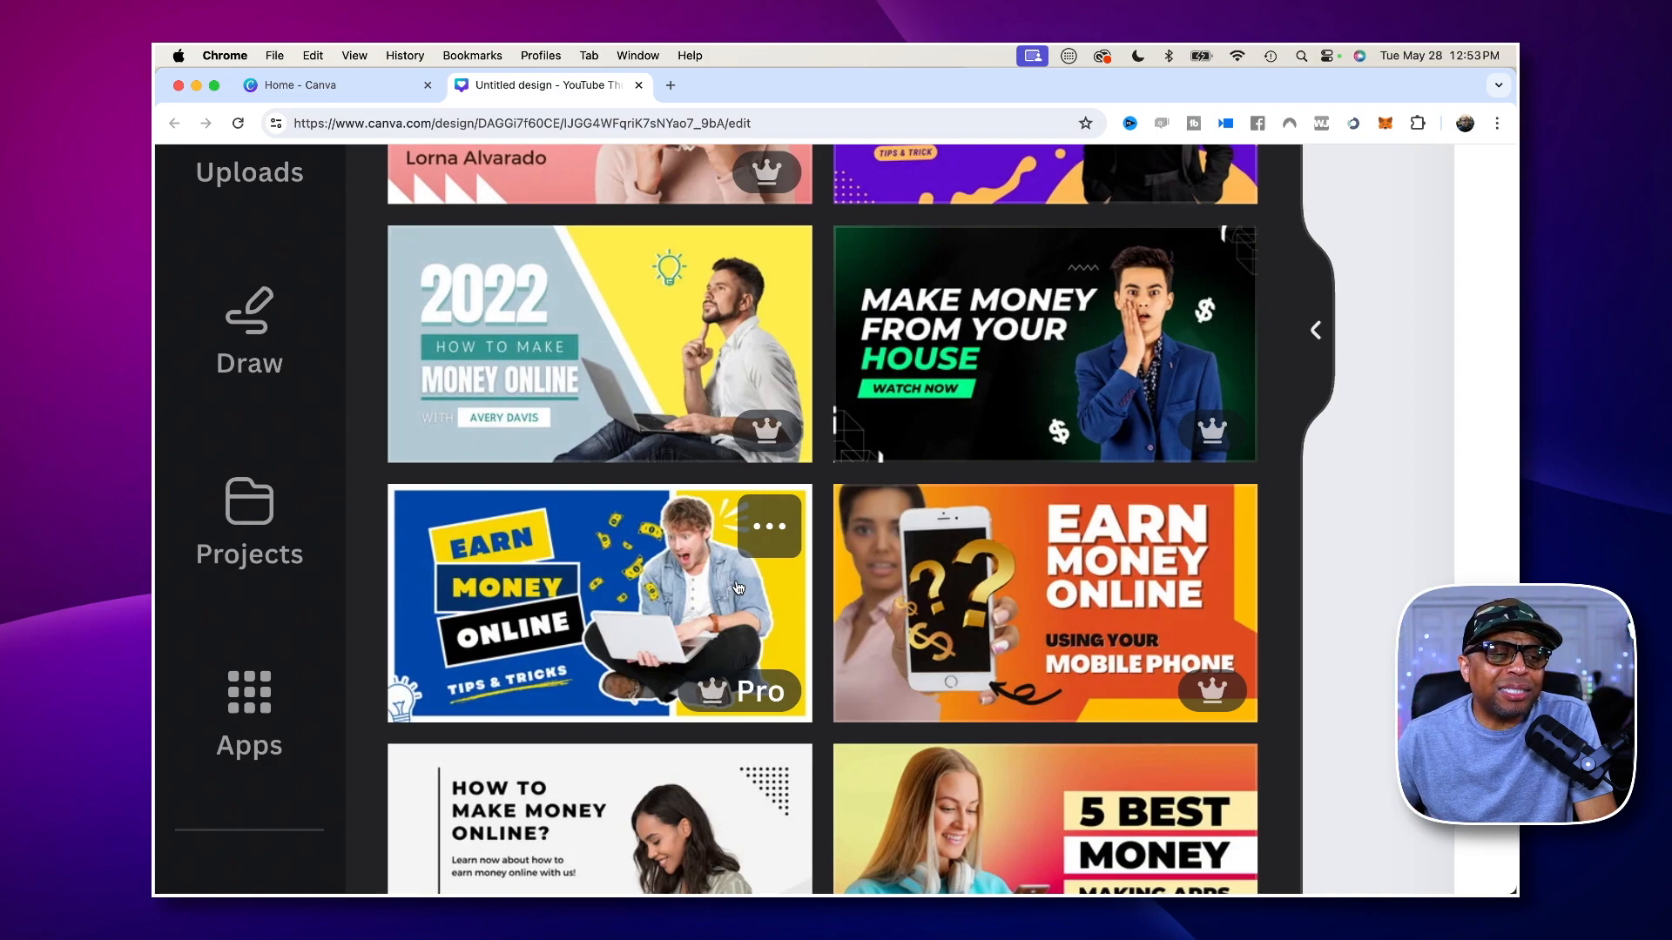
pyautogui.scroll(-3, 737, 588)
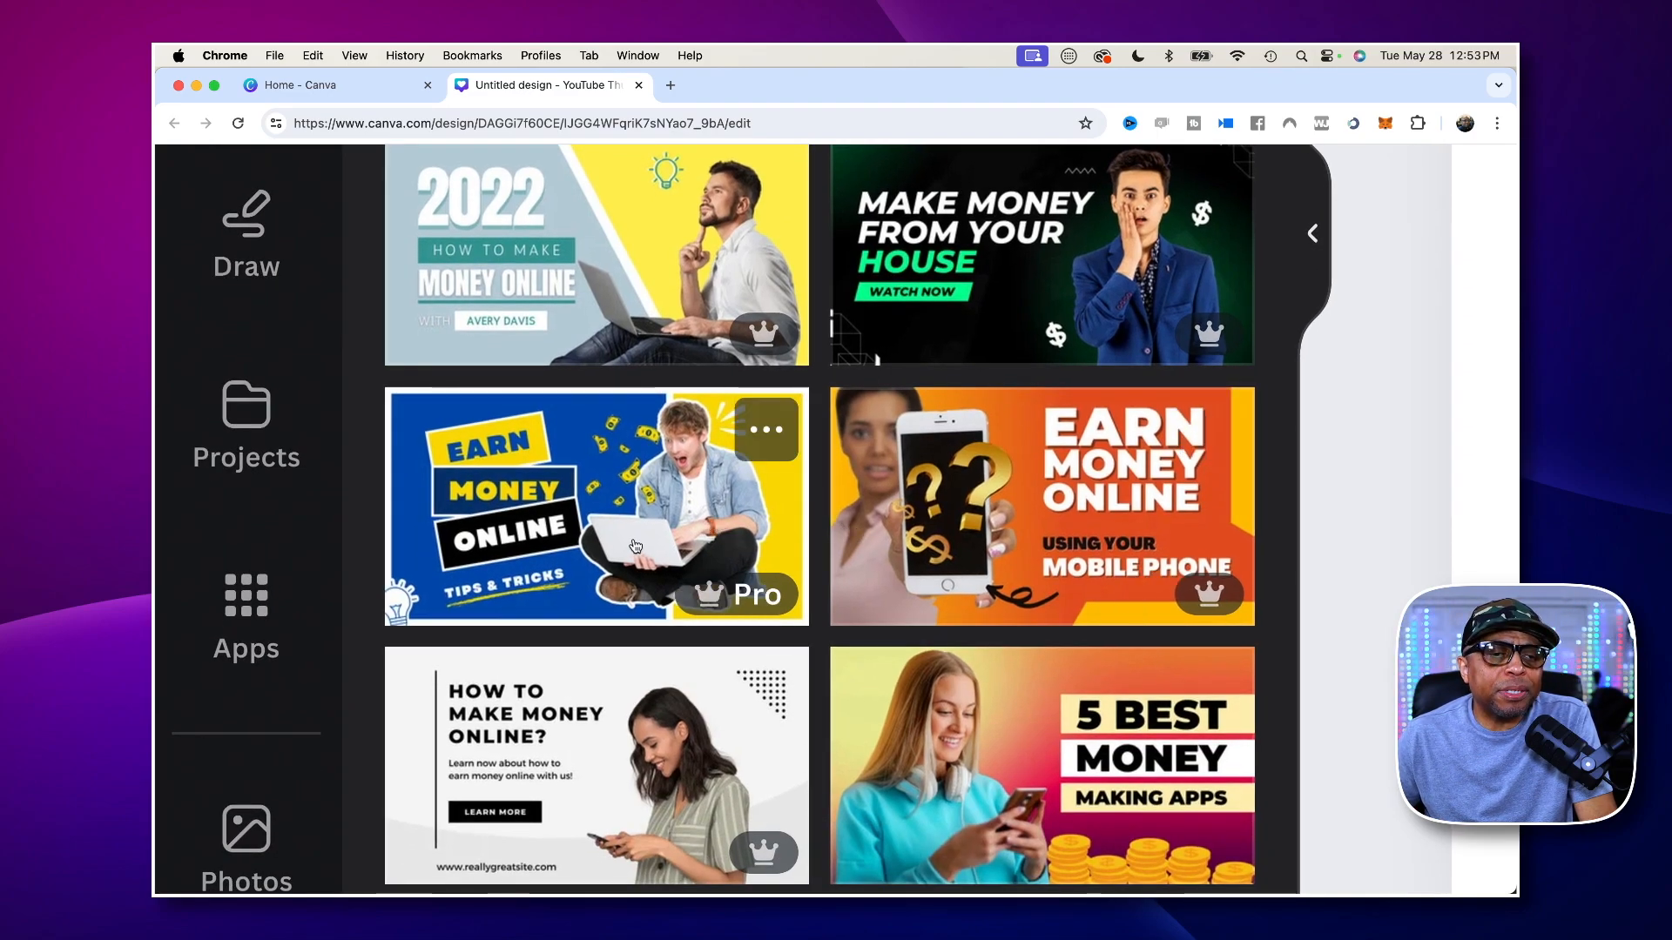
pyautogui.scroll(-6, 641, 547)
pyautogui.scroll(-2, 642, 547)
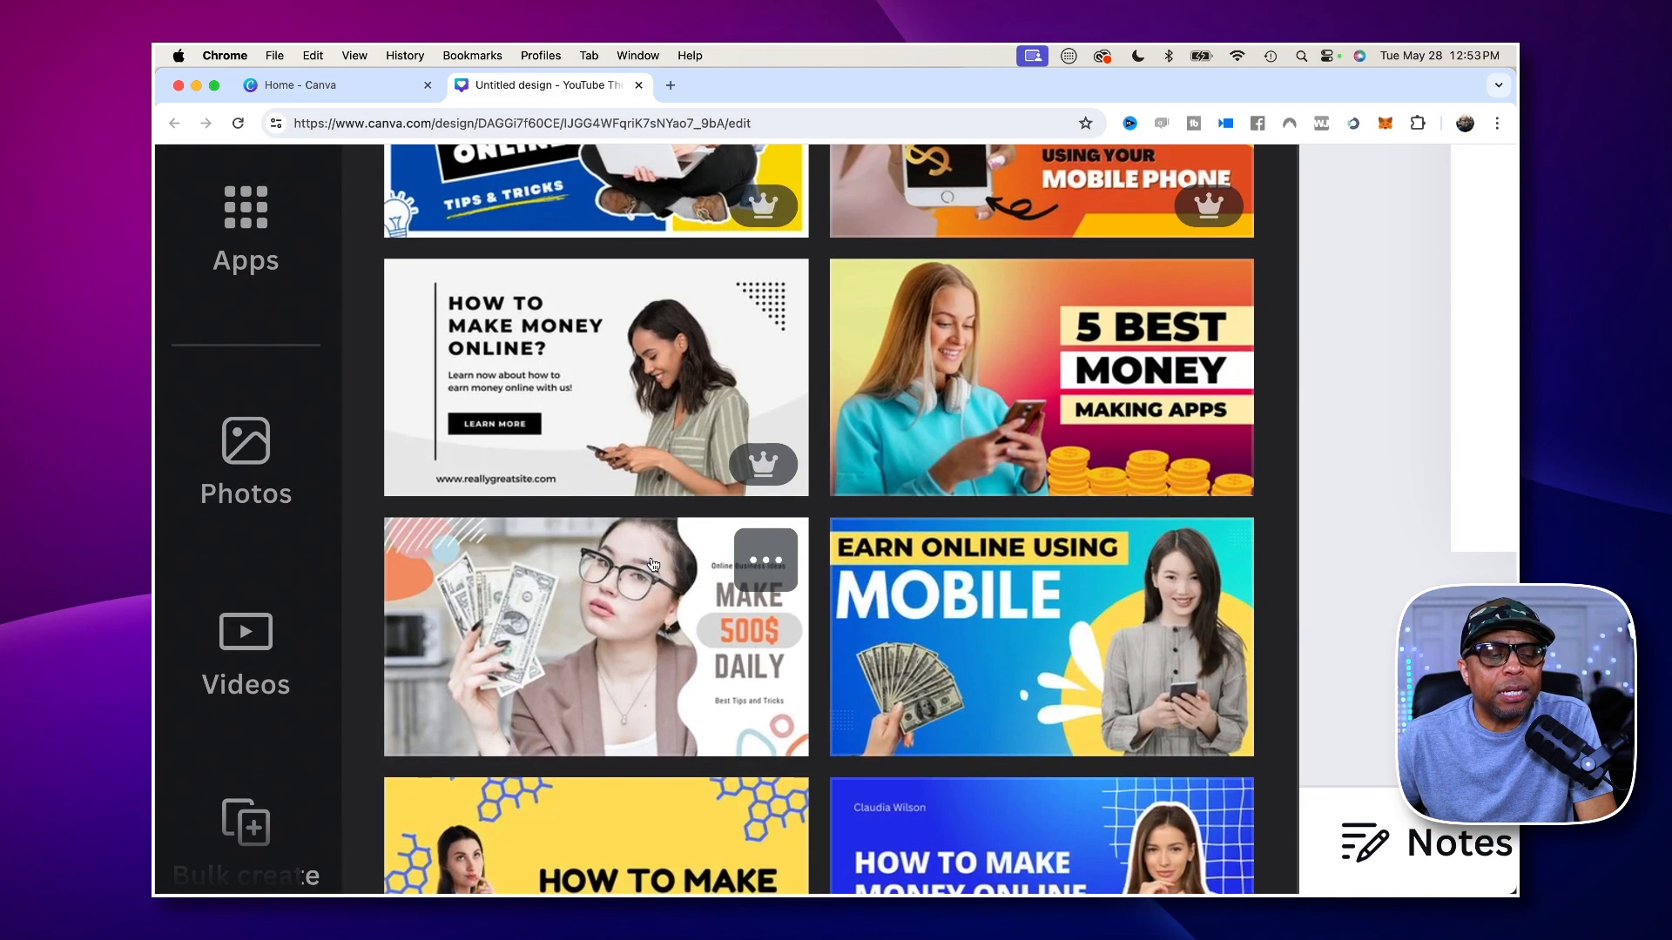
pyautogui.scroll(-9, 370, 594)
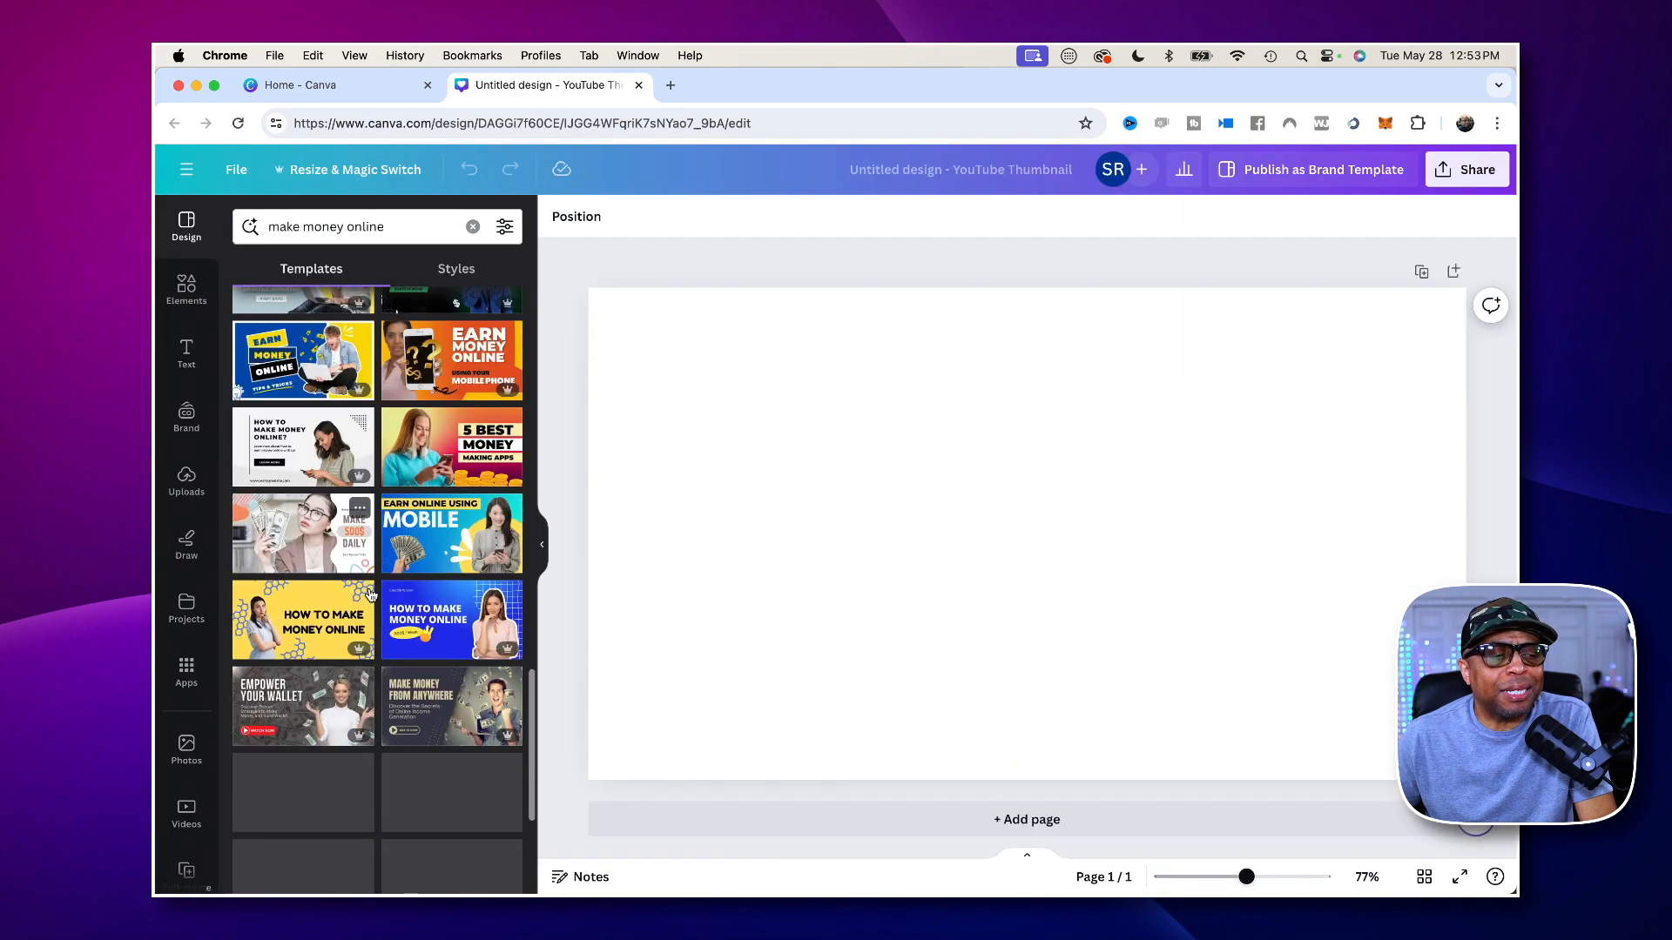
# - Find the black "Maximize Your Earnings" template among the remaining results and apply it to the blank page
pyautogui.scroll(-2, 370, 595)
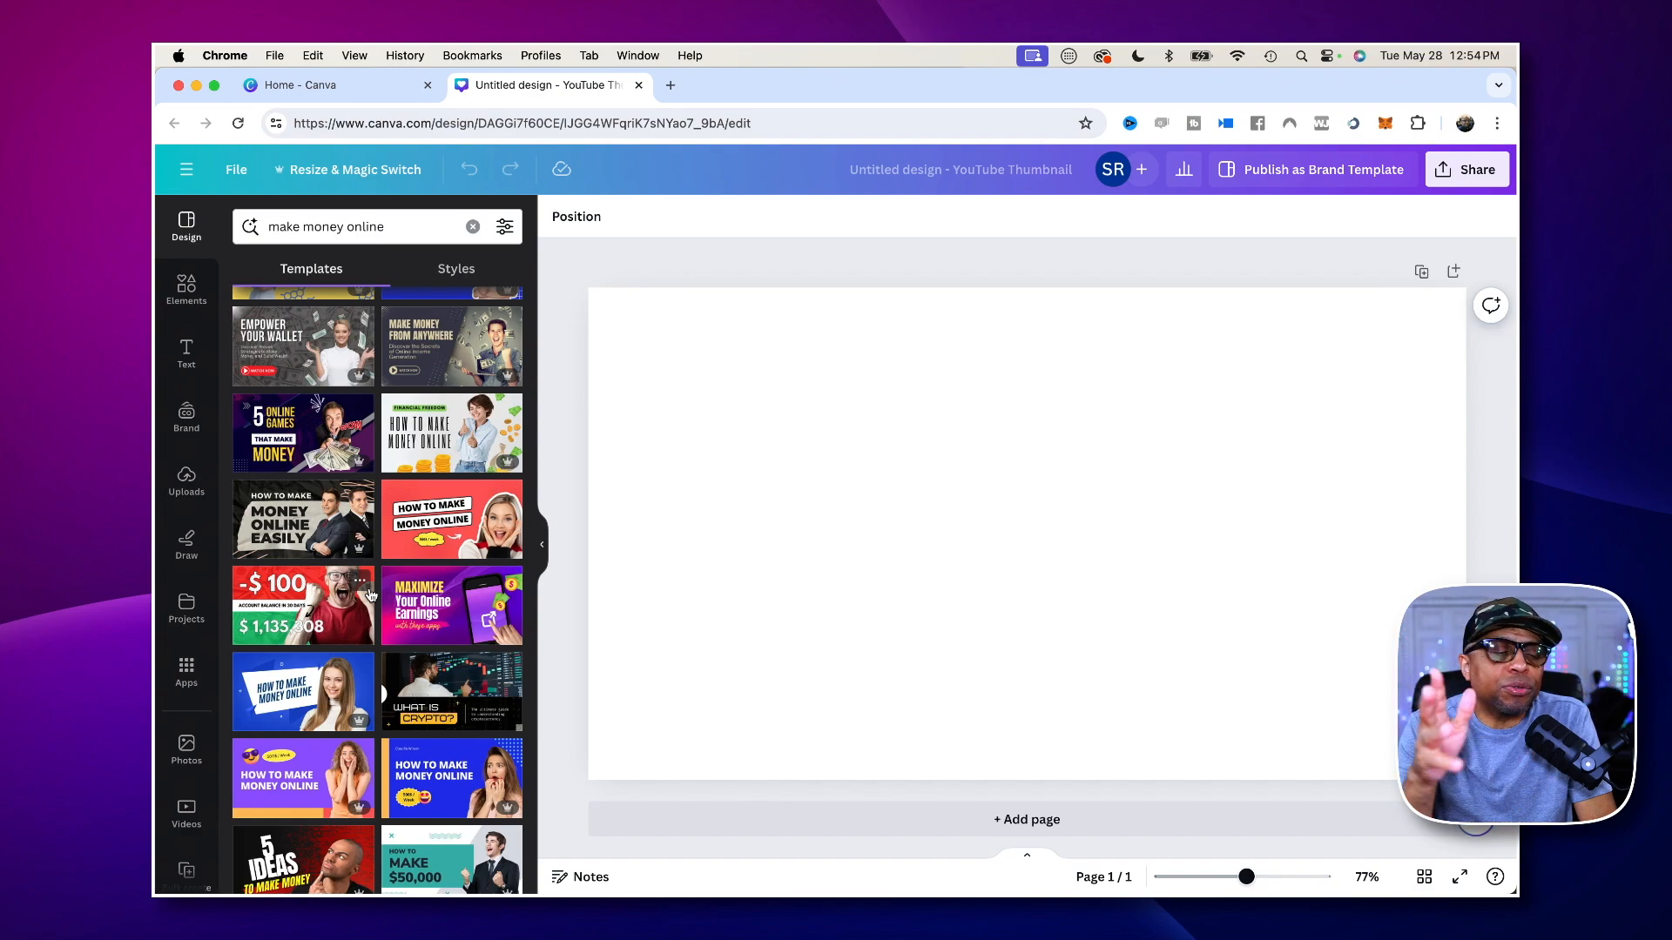
pyautogui.scroll(-1, 348, 621)
pyautogui.scroll(-10, 349, 621)
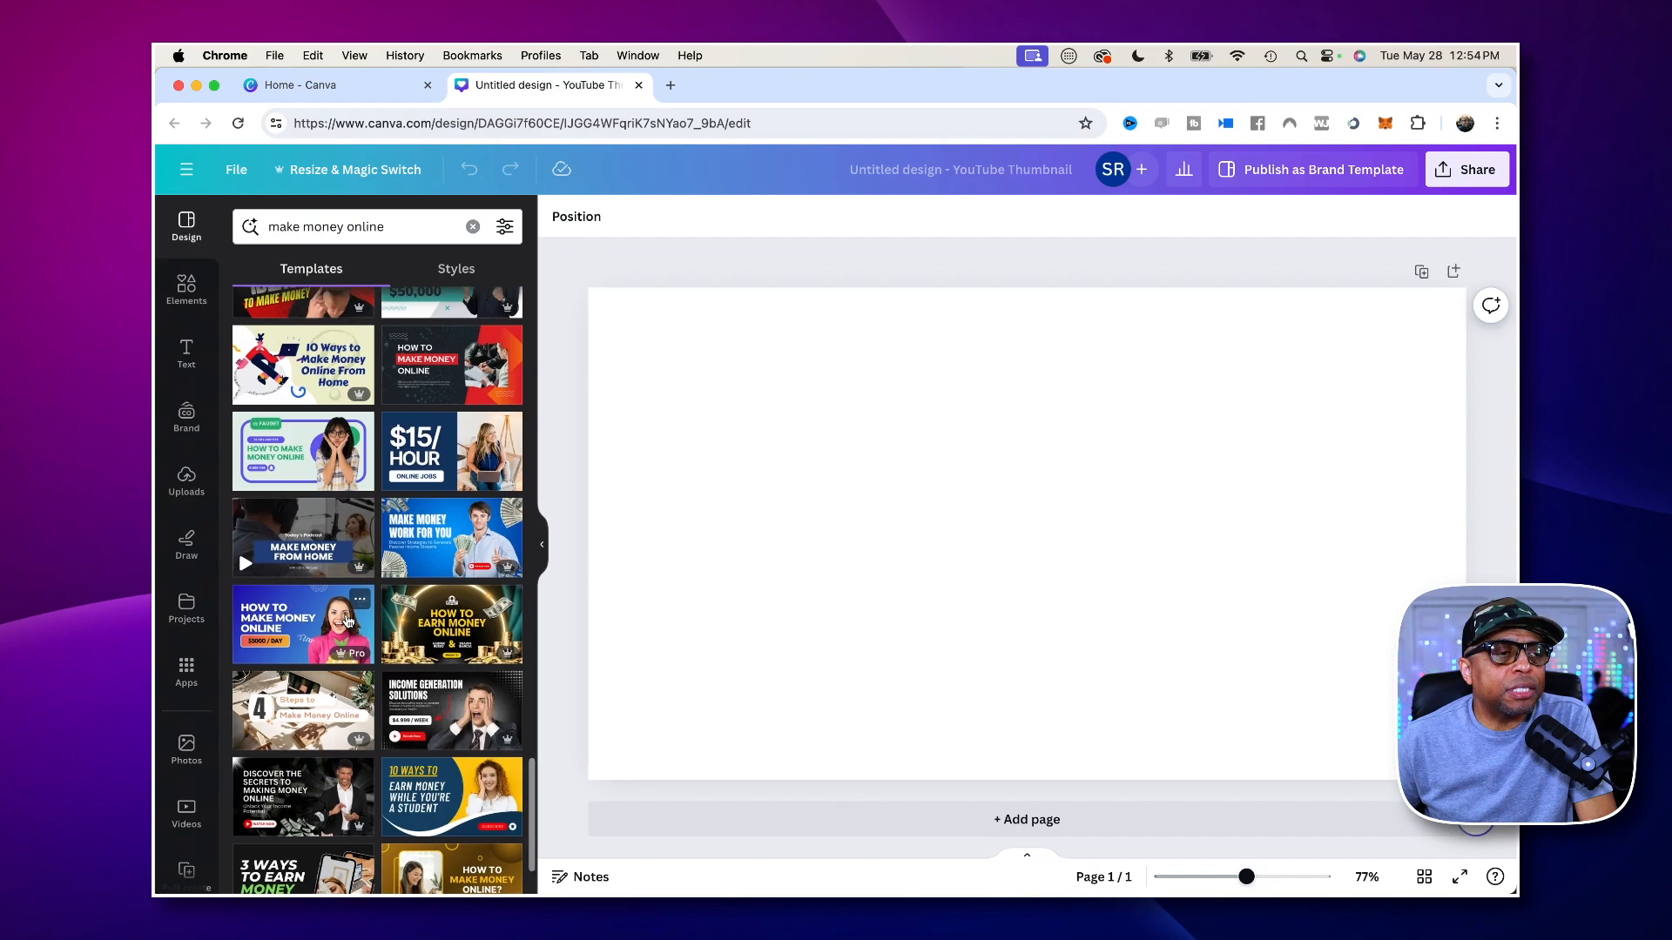
pyautogui.scroll(2, 347, 621)
pyautogui.scroll(-4, 347, 621)
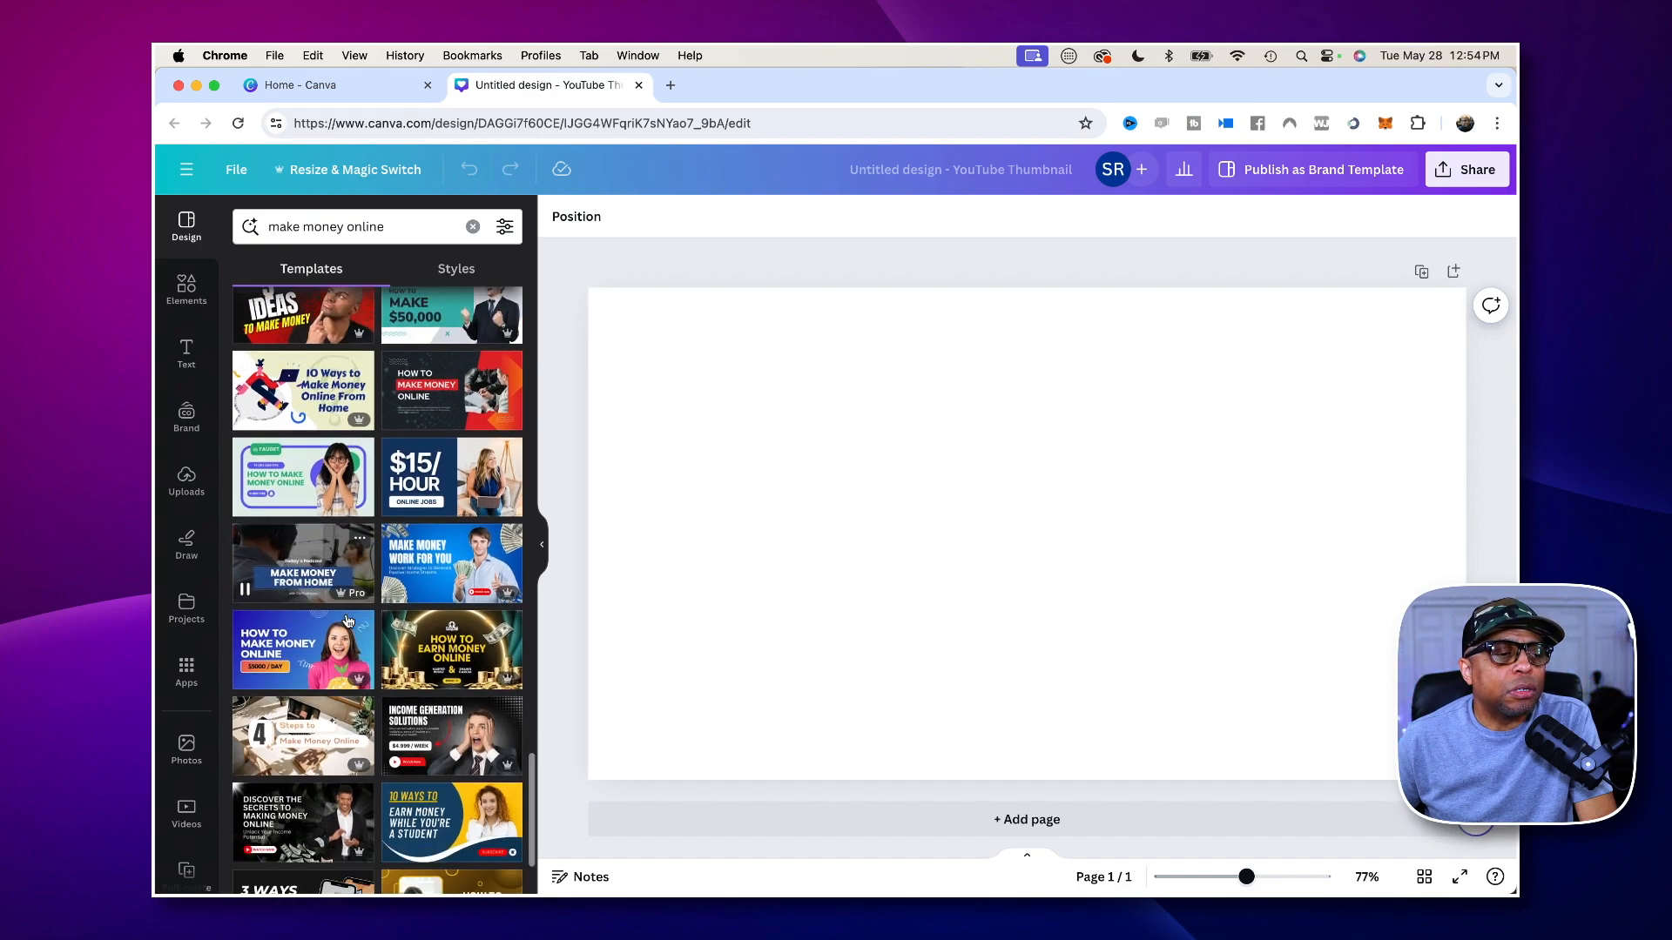
pyautogui.scroll(-5, 347, 621)
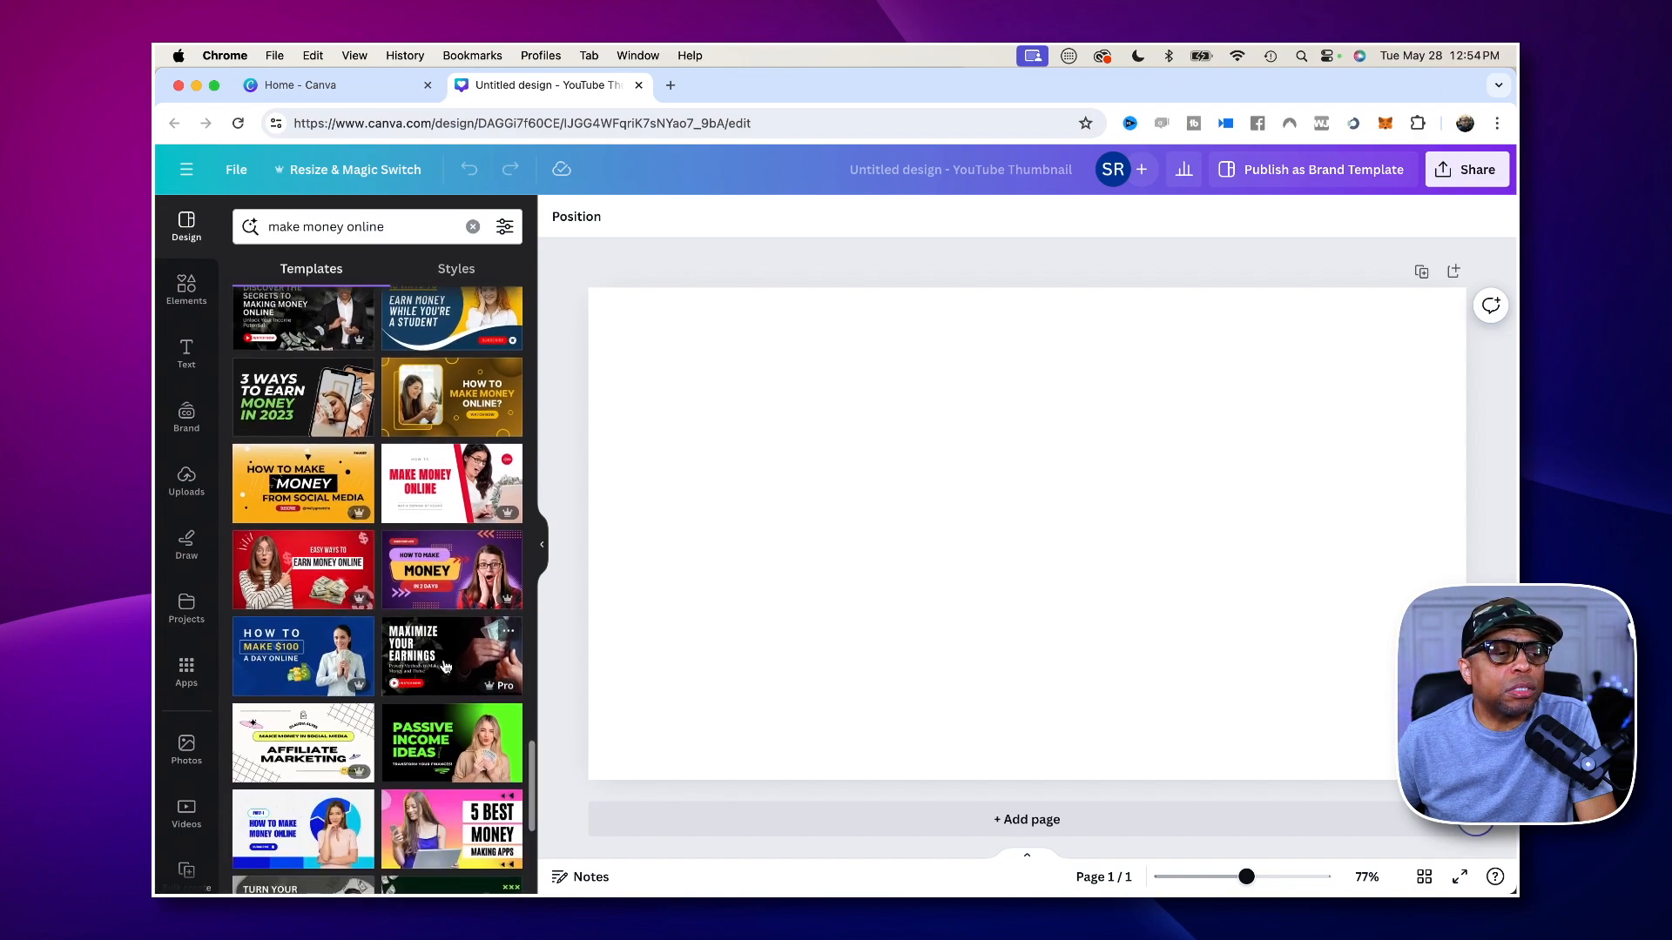
pyautogui.click(432, 584)
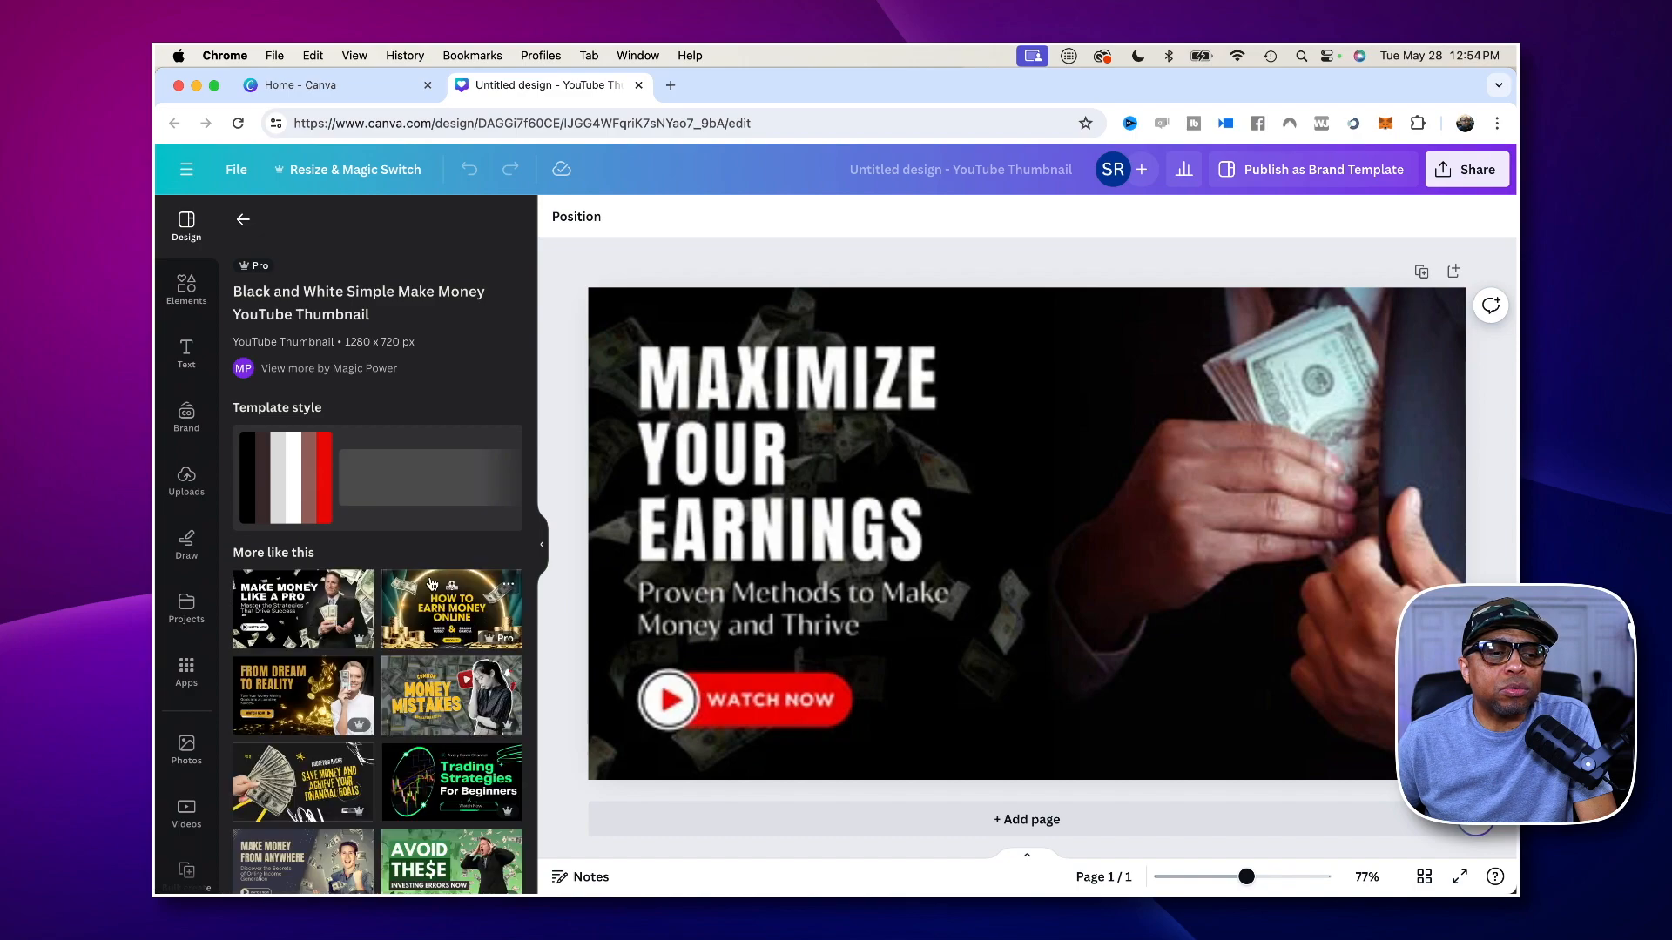
# - Try moving the falling-money background image slightly, and undo the move
pyautogui.click(1029, 587)
pyautogui.moveTo(1025, 597); pyautogui.dragTo(1033, 600)
pyautogui.press('super+z')
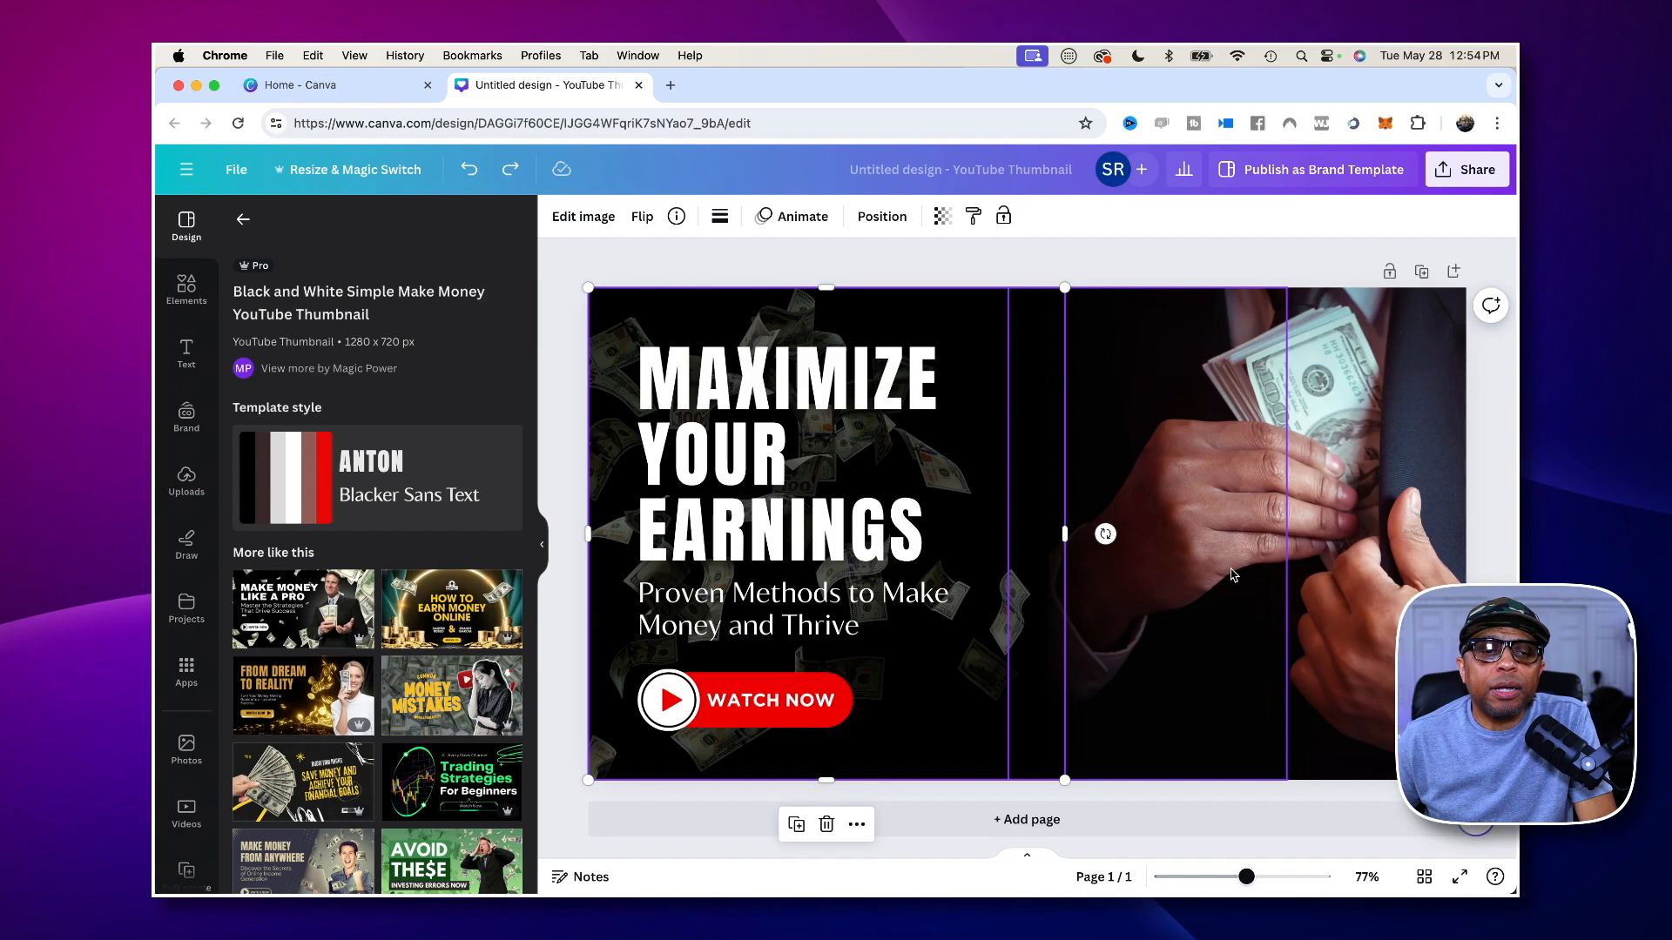
# - Inspect the template's hand photo and headline text as separate editable elements, viewing the whole page at 67% zoom
pyautogui.click(1367, 578)
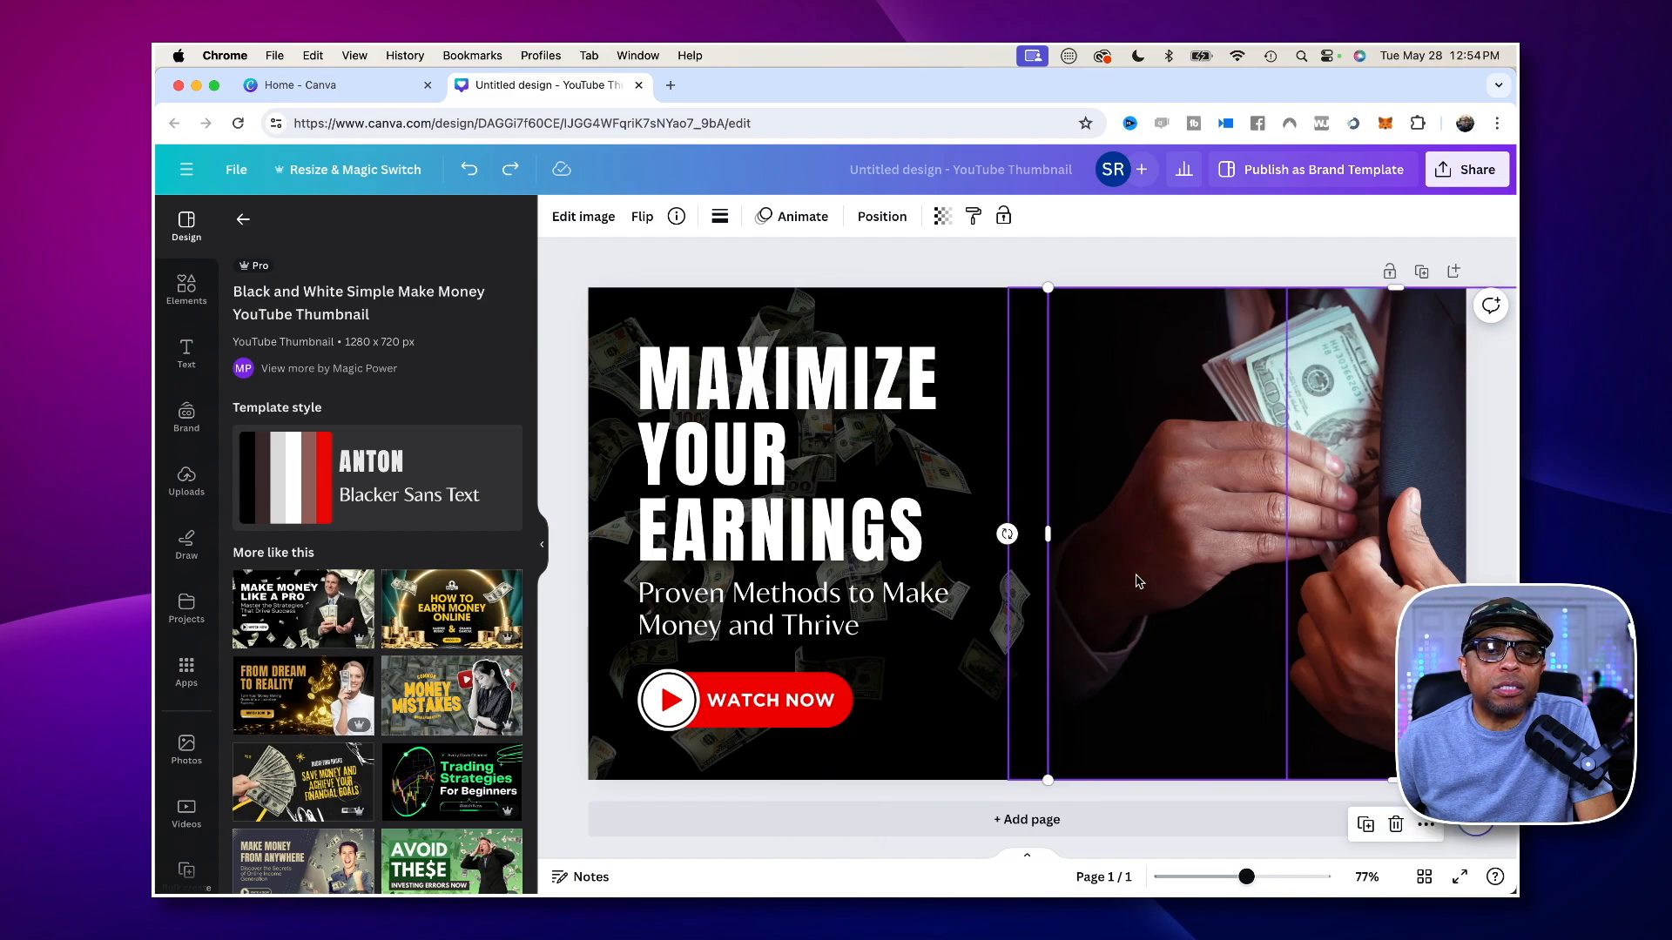
pyautogui.moveTo(1246, 876); pyautogui.dragTo(1239, 876)
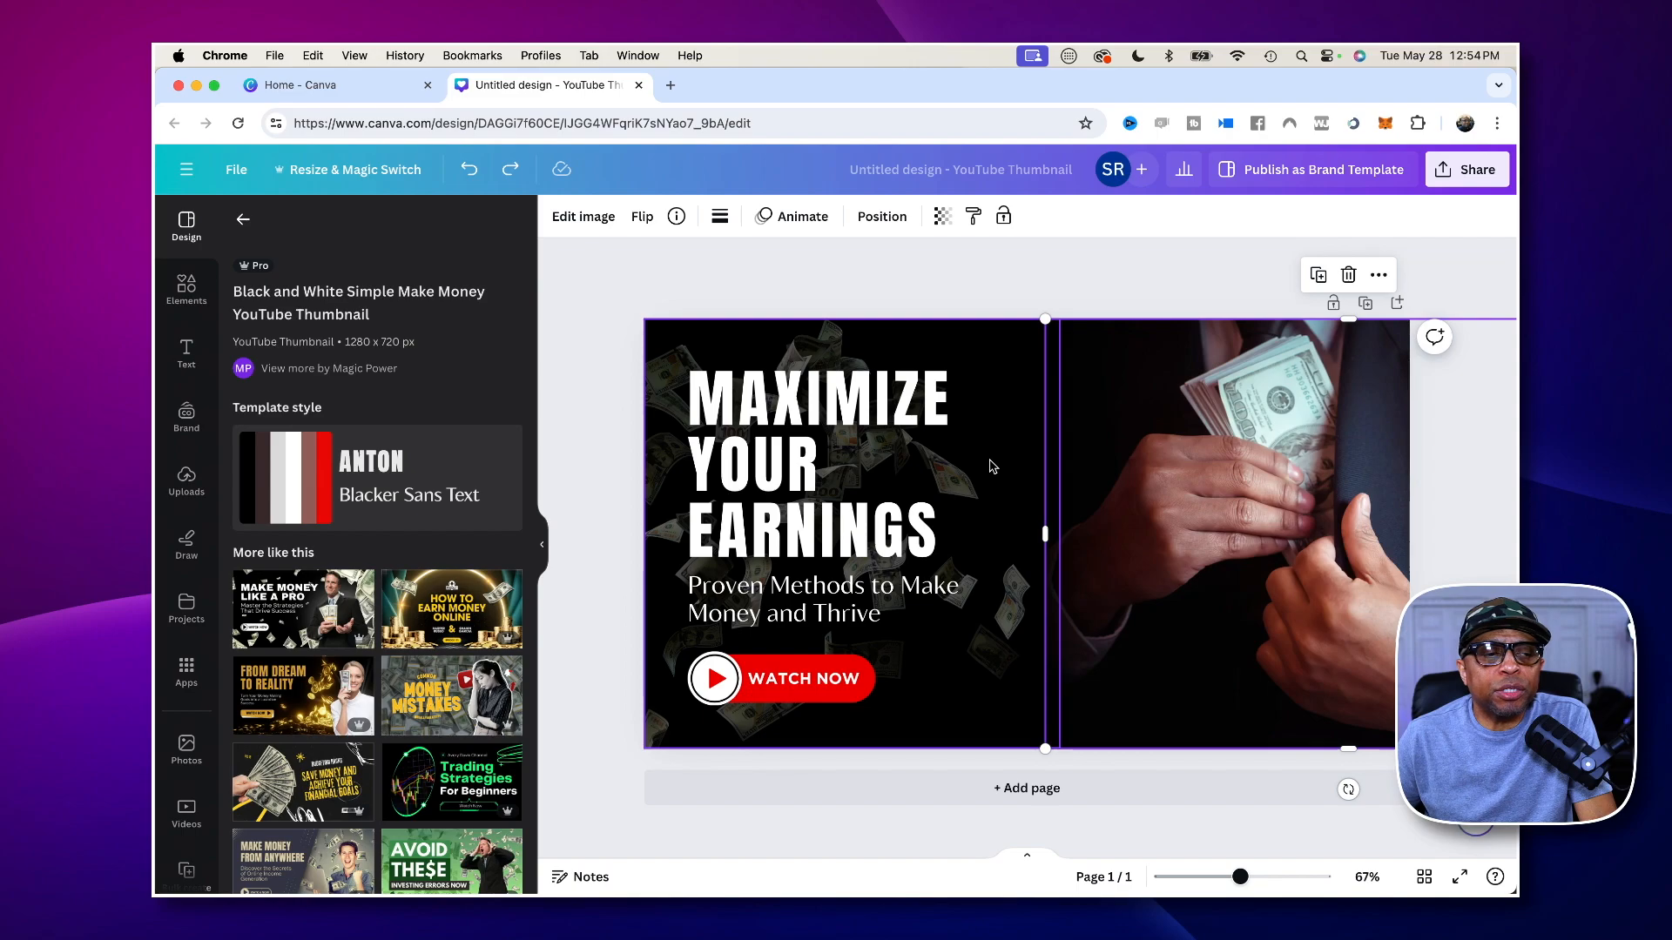
pyautogui.click(595, 293)
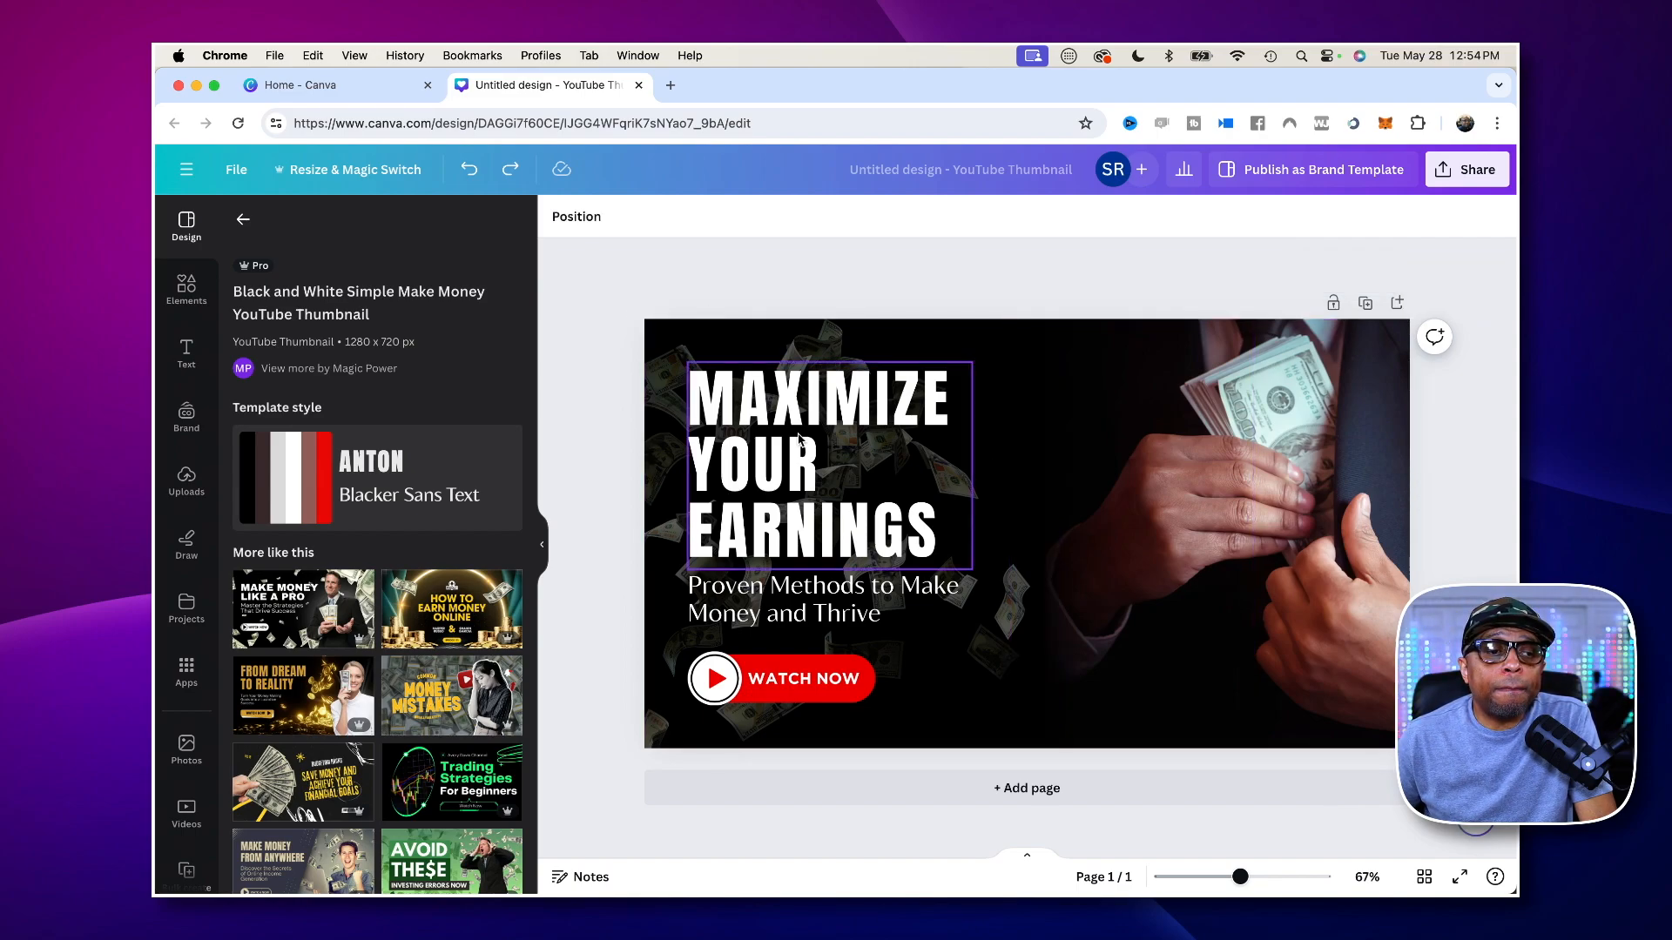
pyautogui.doubleClick(775, 398)
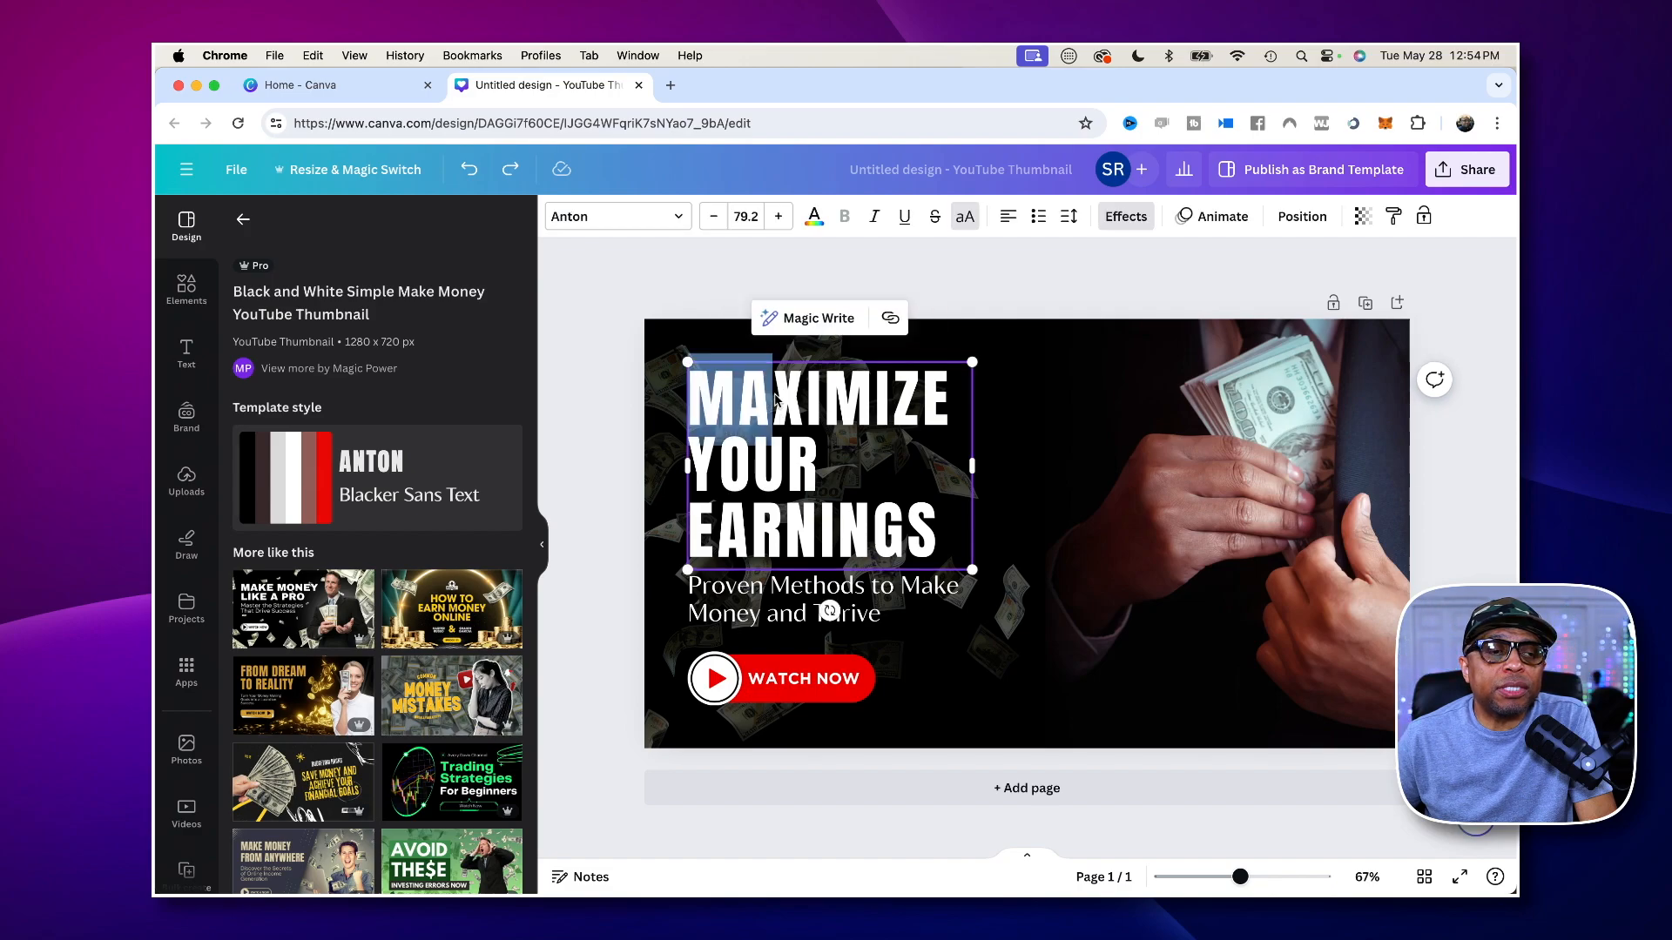
pyautogui.click(627, 376)
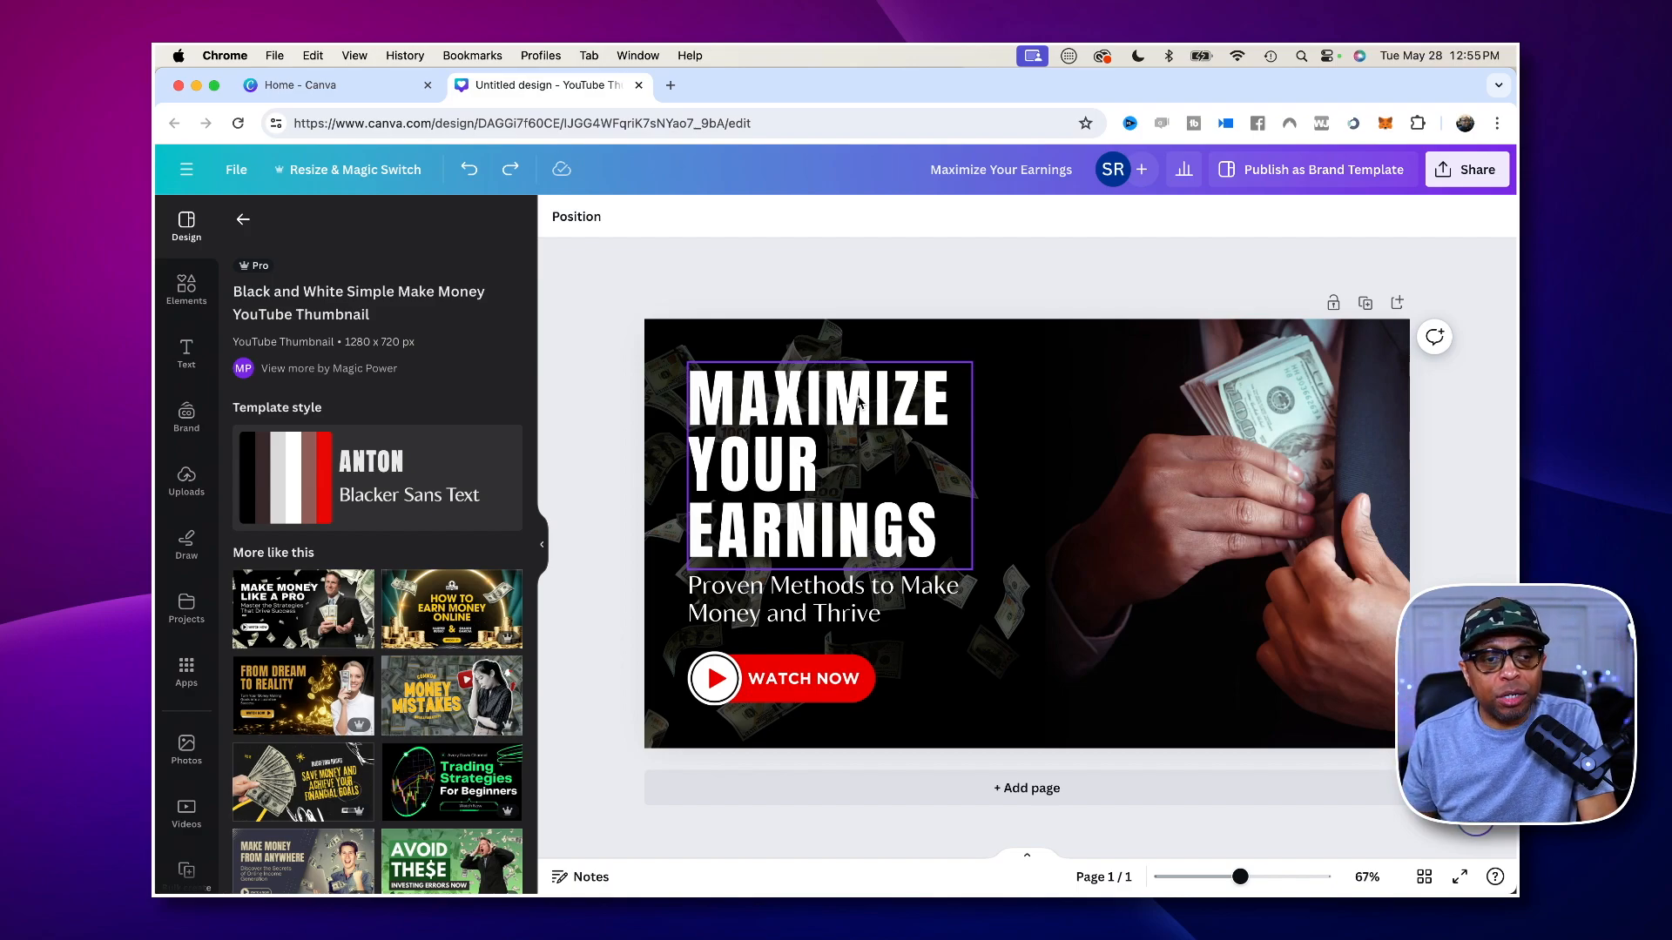
# - Replace the headline "MAXIMIZE YOUR EARNINGS" with "MAKE MONEY TODAY!!!", keeping one word per line
pyautogui.click(769, 413)
pyautogui.doubleClick(769, 408)
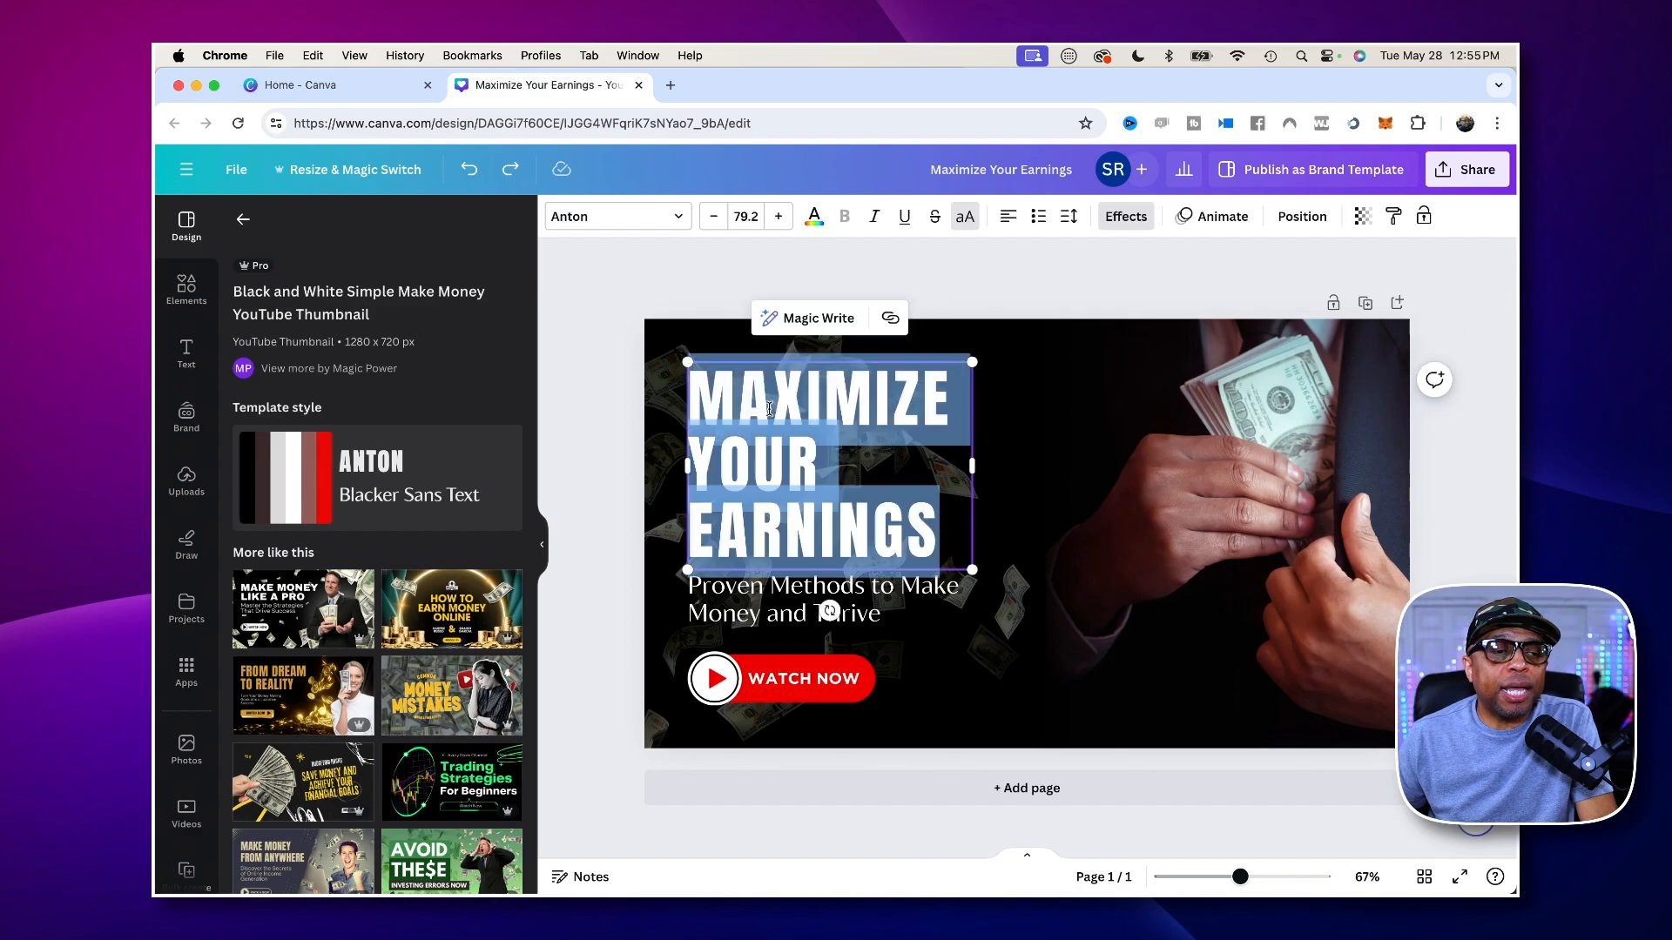
pyautogui.doubleClick(835, 397)
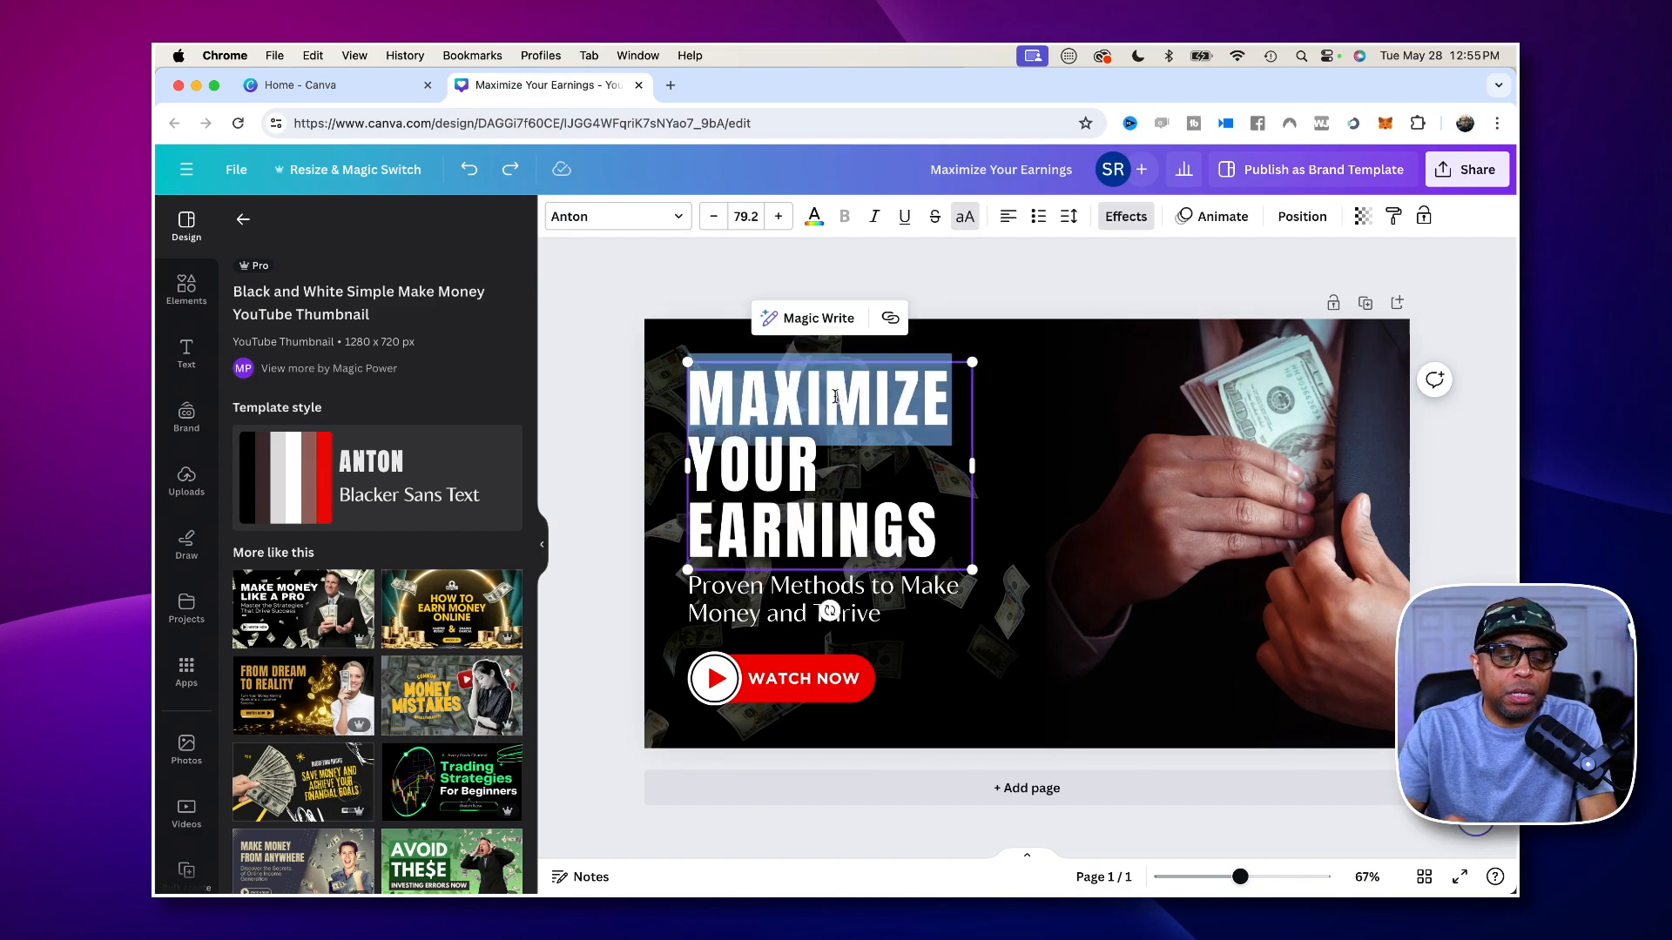
pyautogui.write('MAKE')
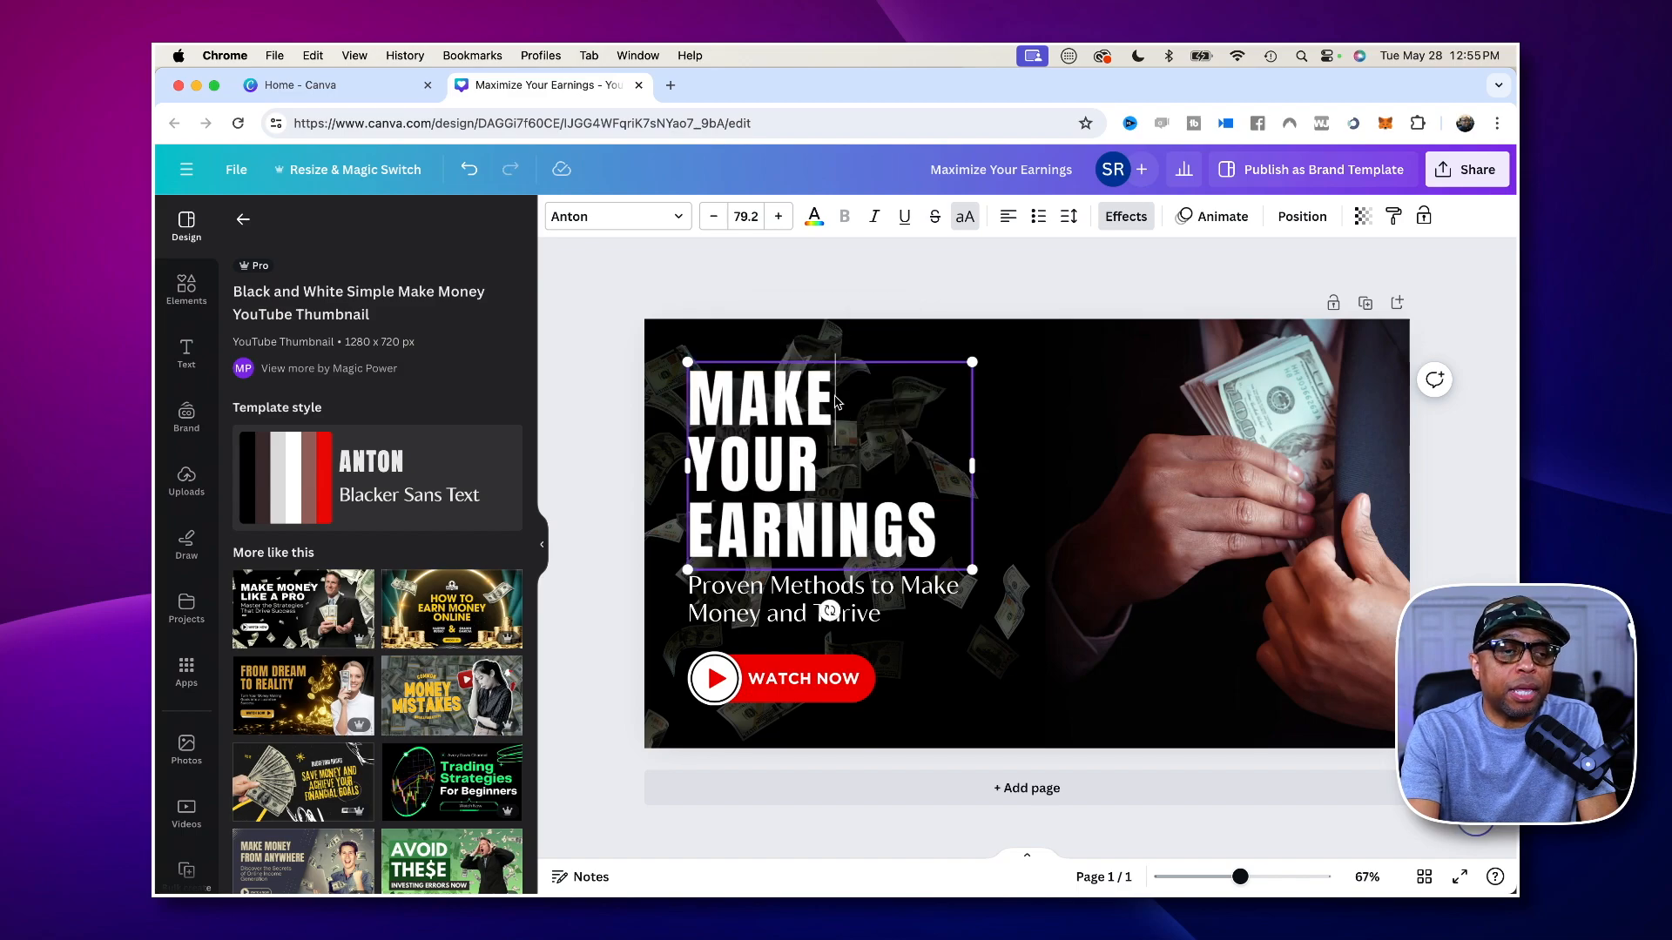
pyautogui.doubleClick(762, 457)
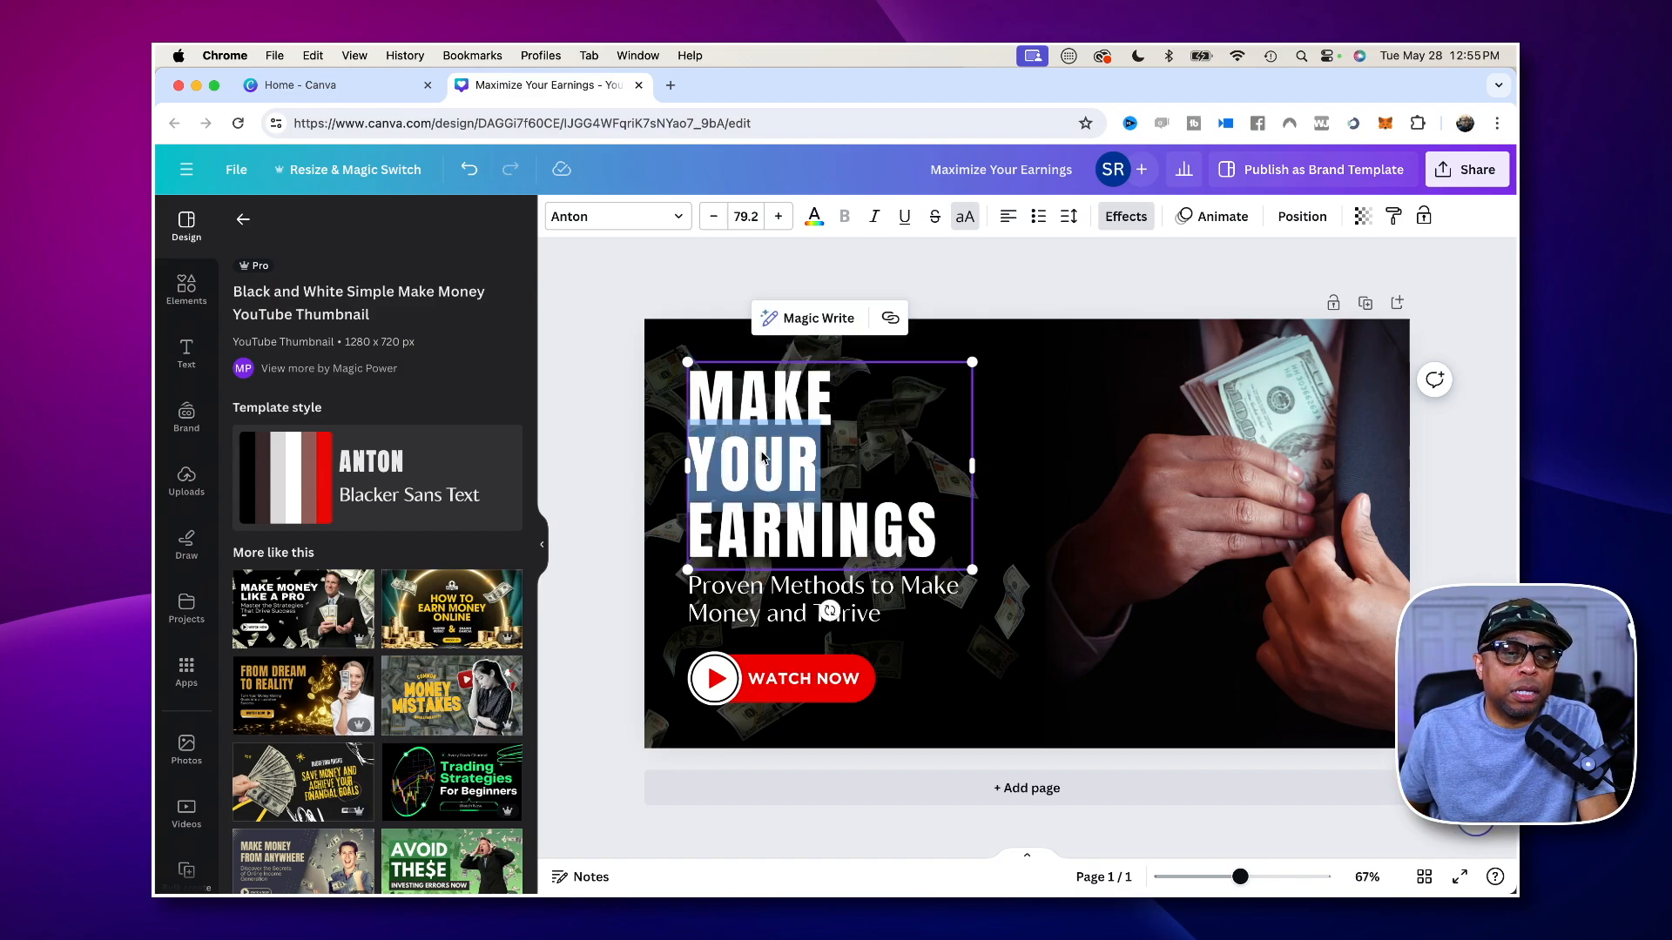
pyautogui.write('MONEY')
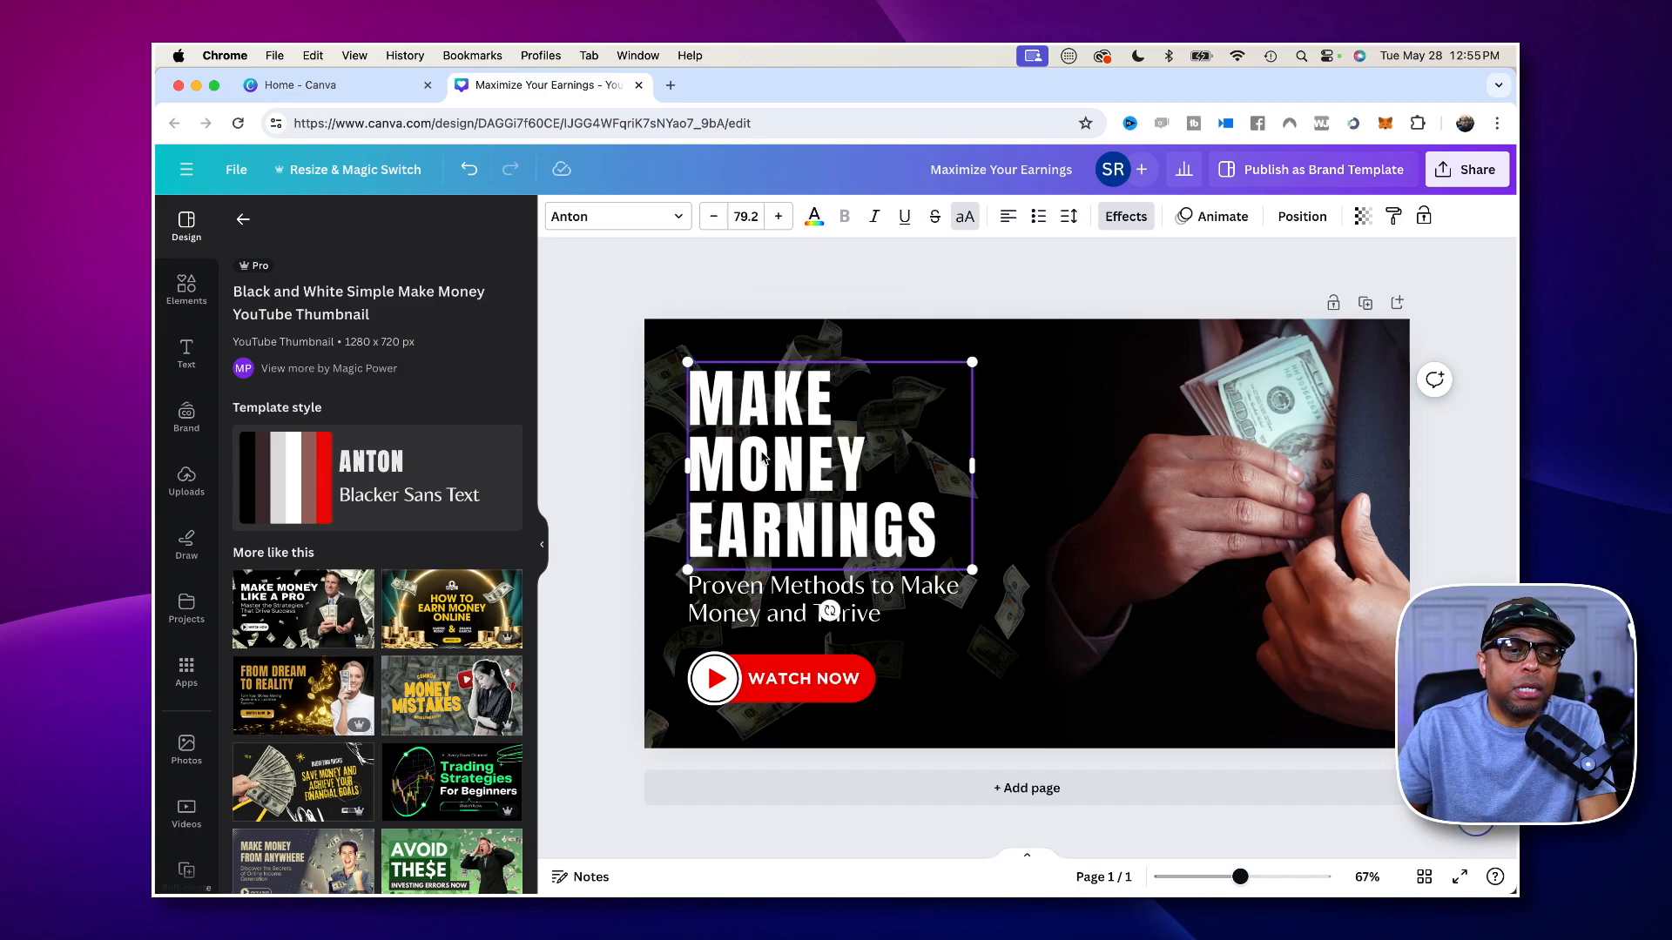
pyautogui.tripleClick(779, 533)
pyautogui.click(779, 533)
pyautogui.doubleClick(780, 533)
pyautogui.write('TODAY')
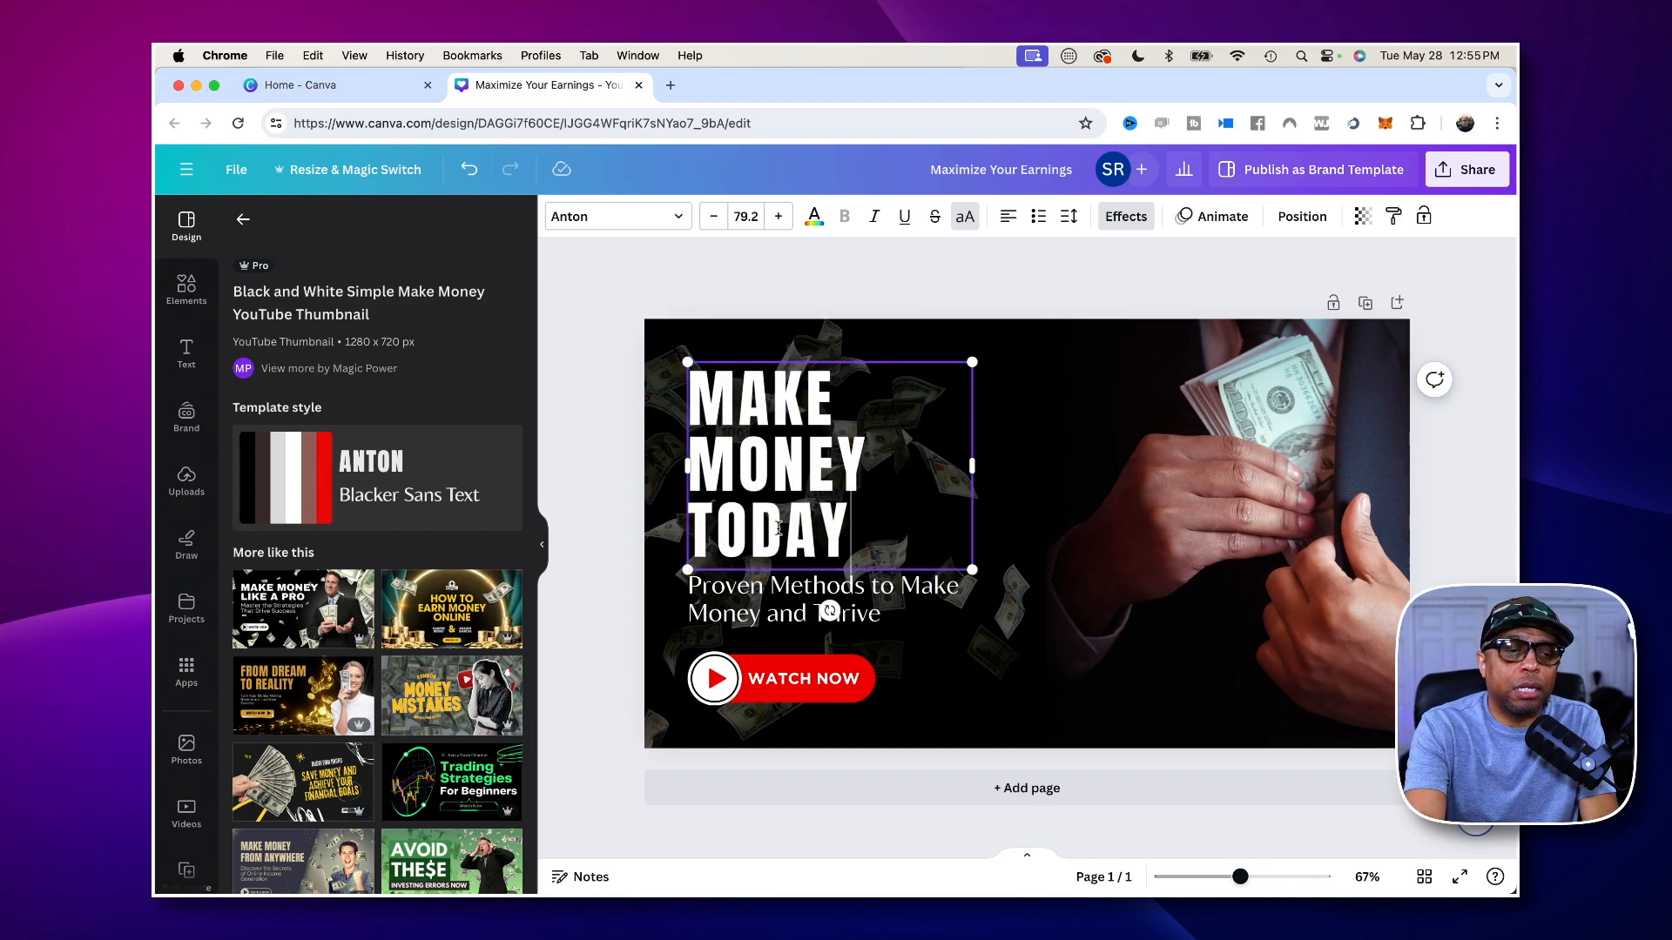
pyautogui.write('!!!')
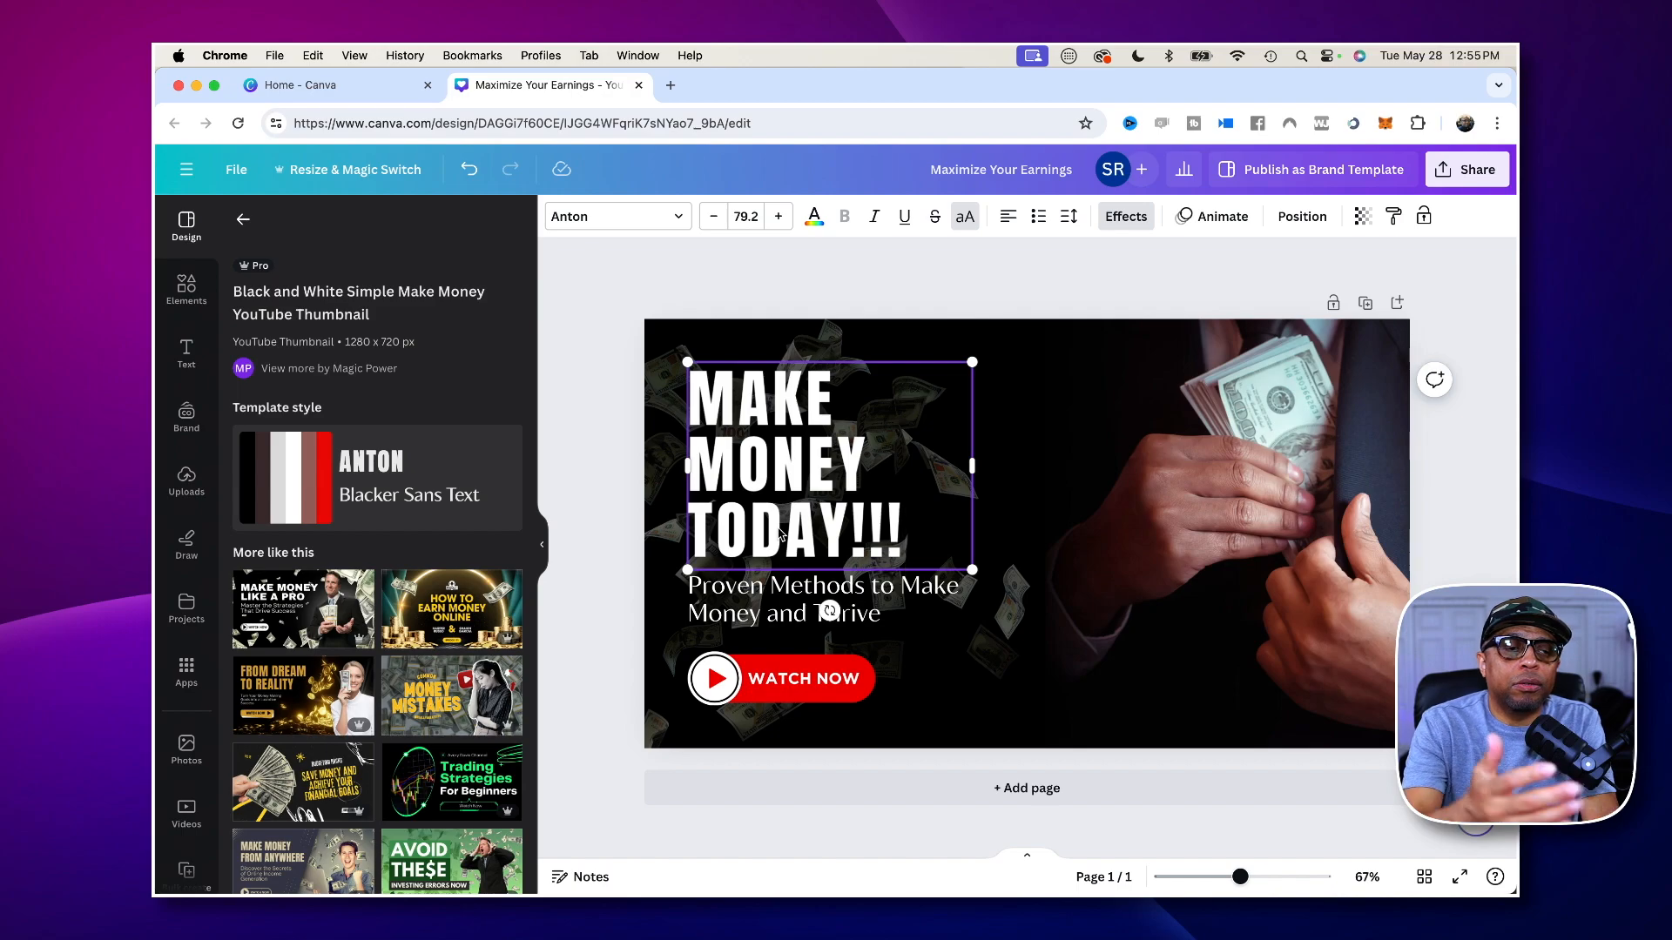
pyautogui.click(582, 471)
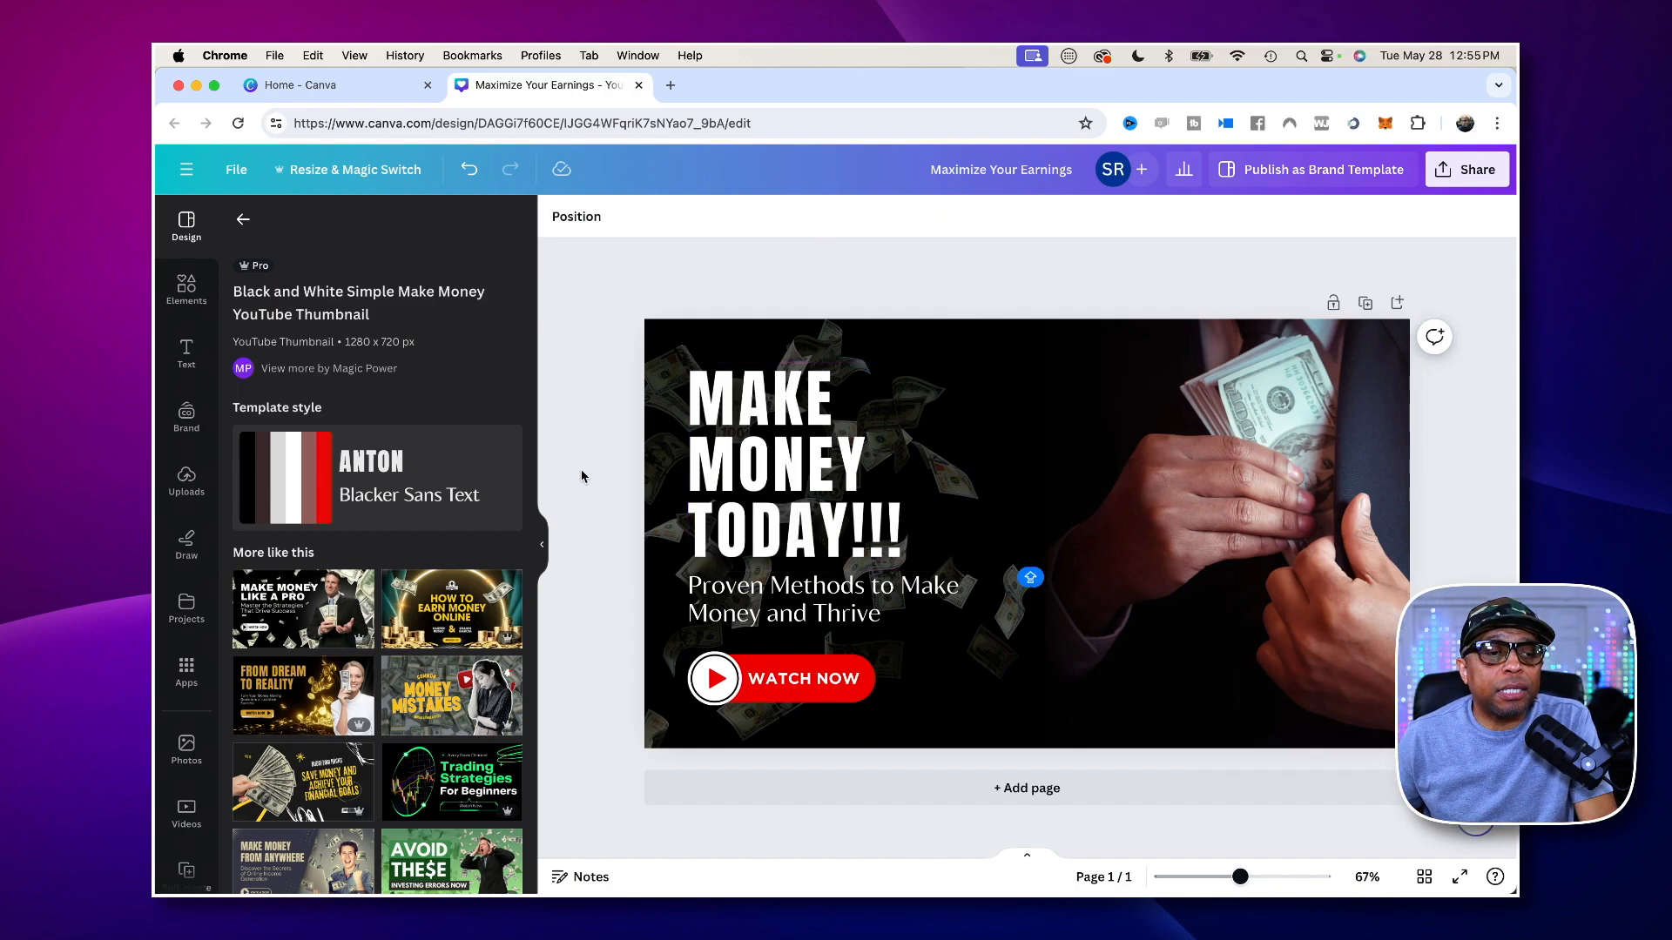
# - Colour only the headline word "MONEY" lime green using the default solid colours
pyautogui.click(794, 474)
pyautogui.click(794, 474)
pyautogui.click(793, 473)
pyautogui.moveTo(868, 461); pyautogui.dragTo(699, 463)
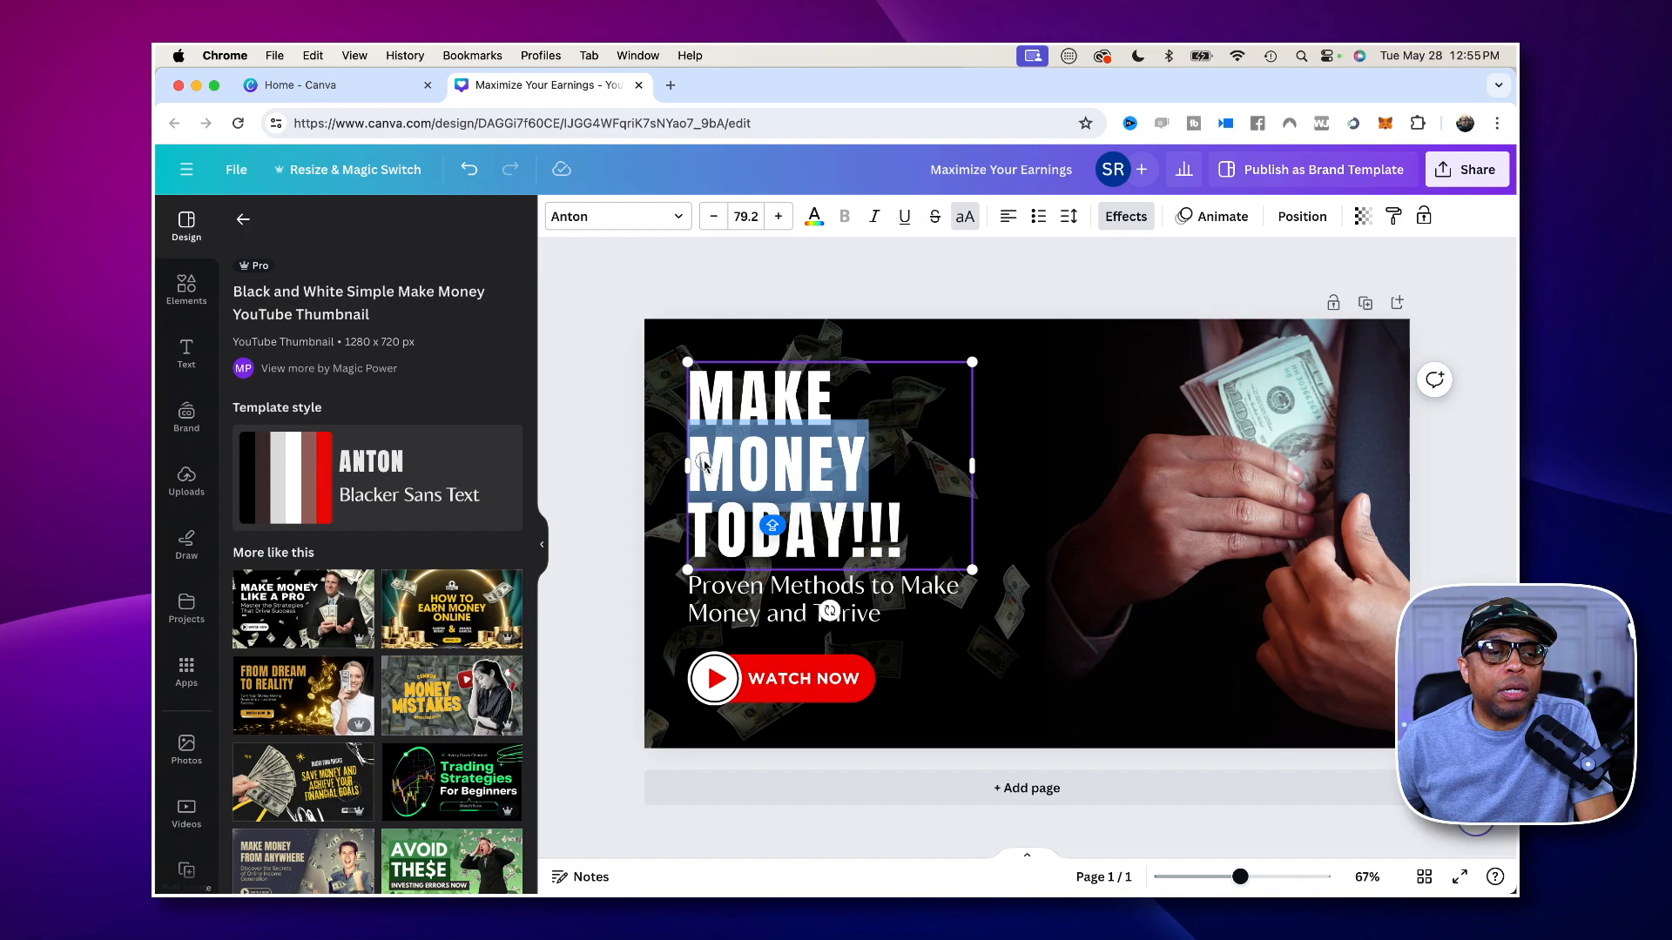
pyautogui.click(811, 217)
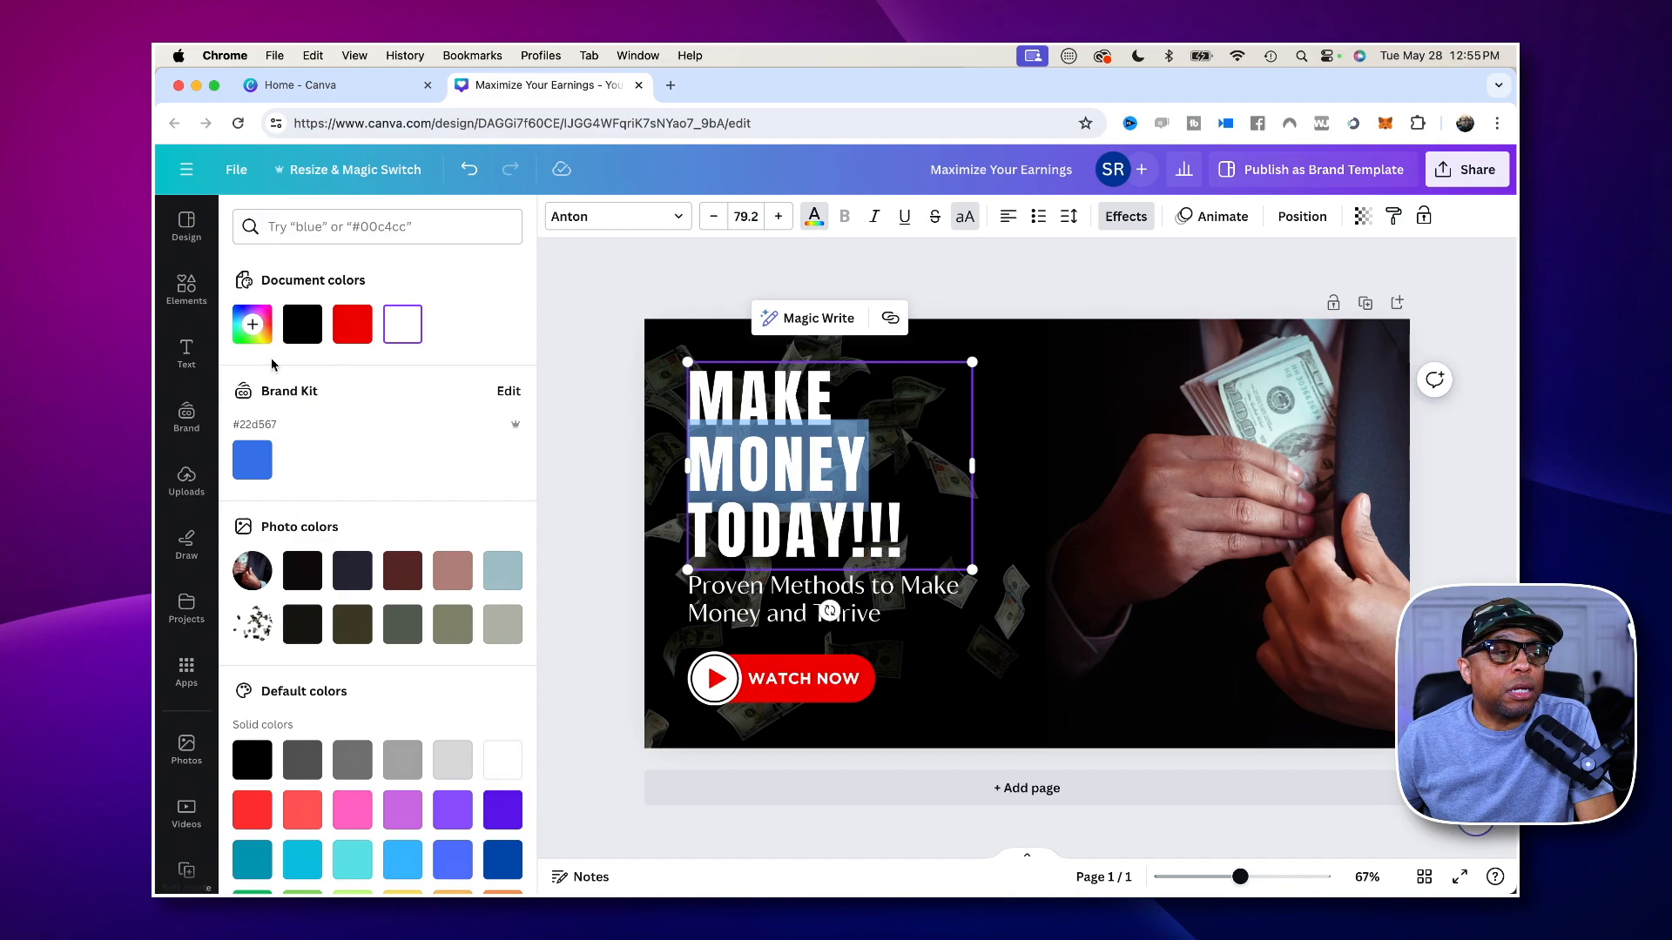
pyautogui.scroll(-2, 428, 573)
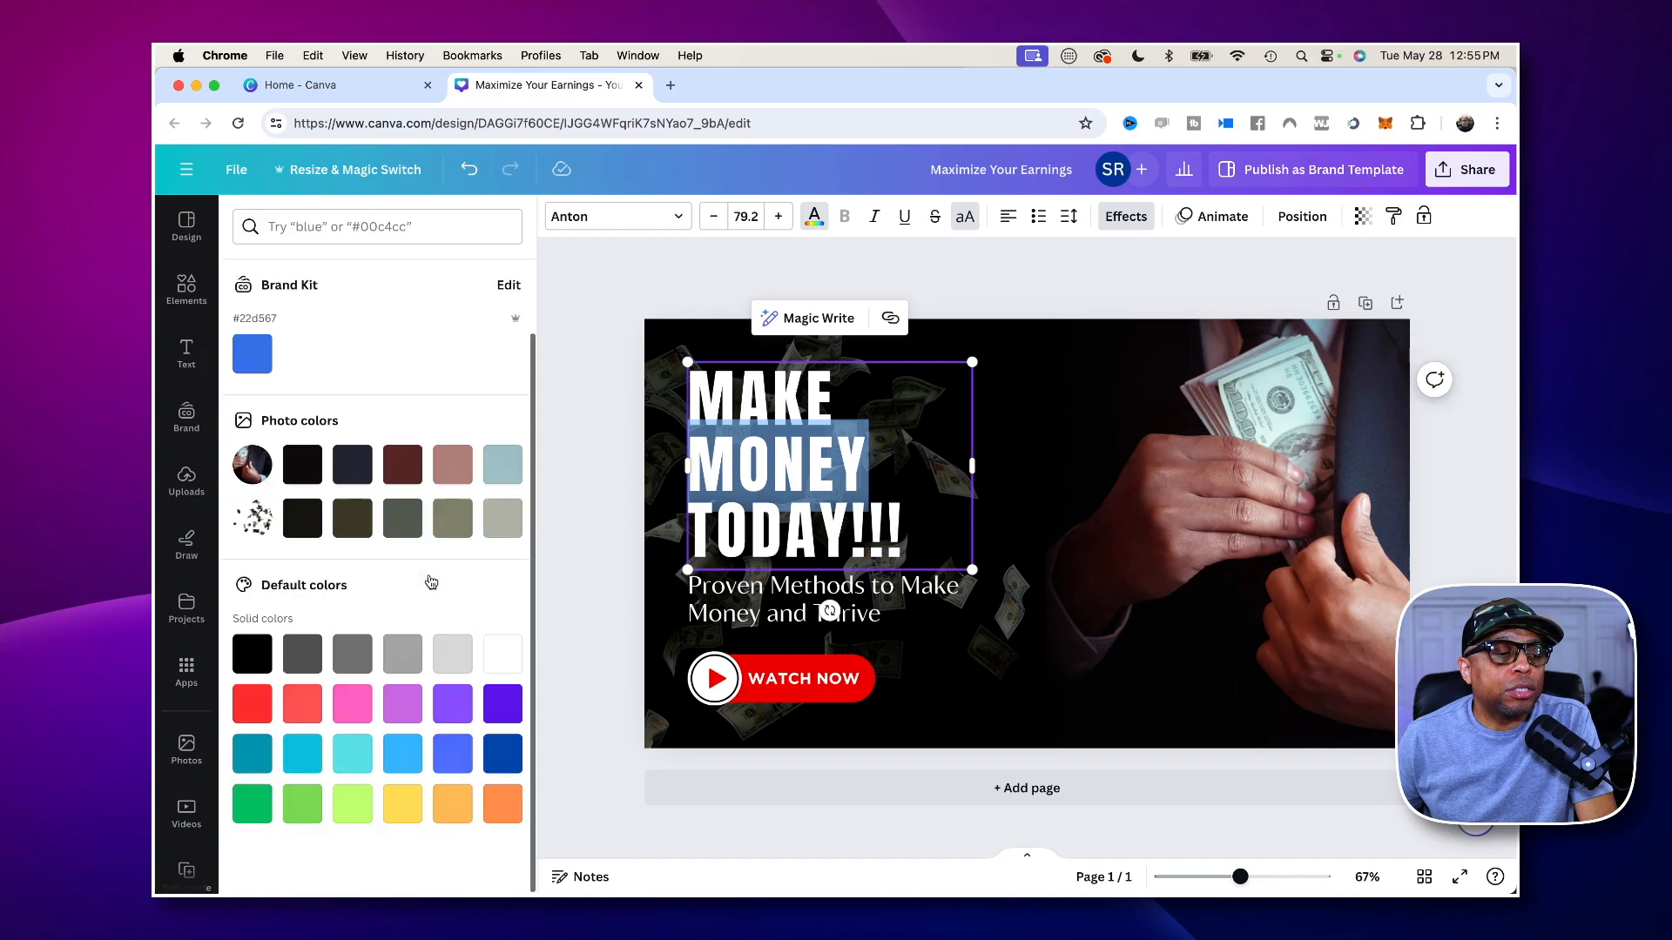
pyautogui.click(304, 812)
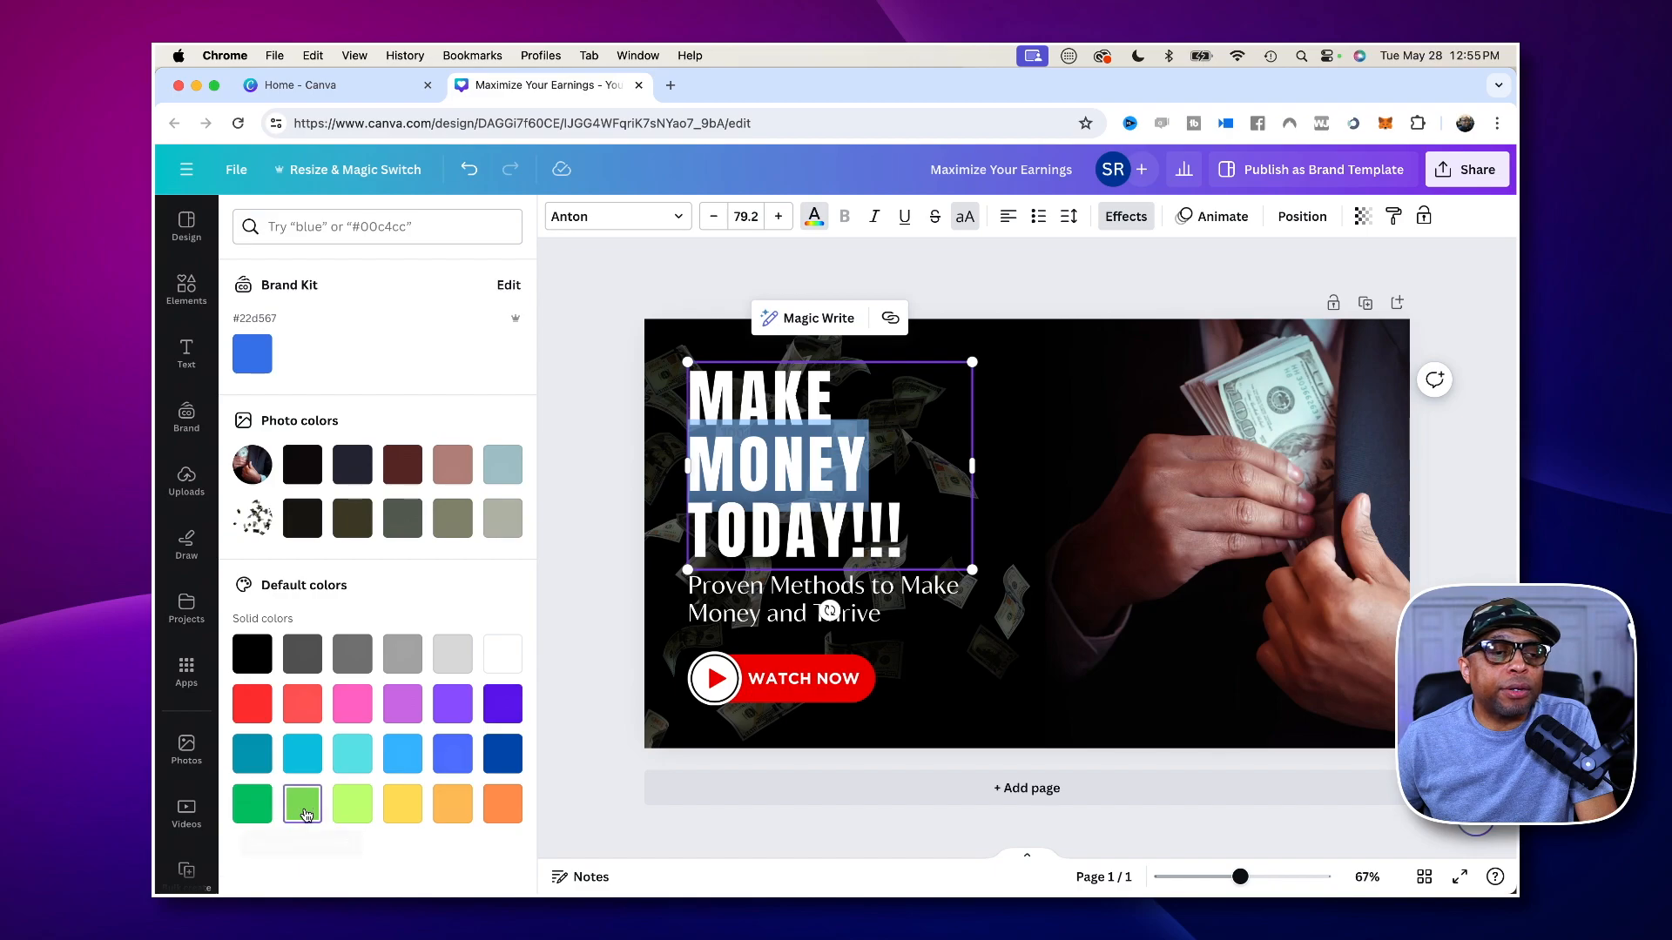
pyautogui.click(353, 799)
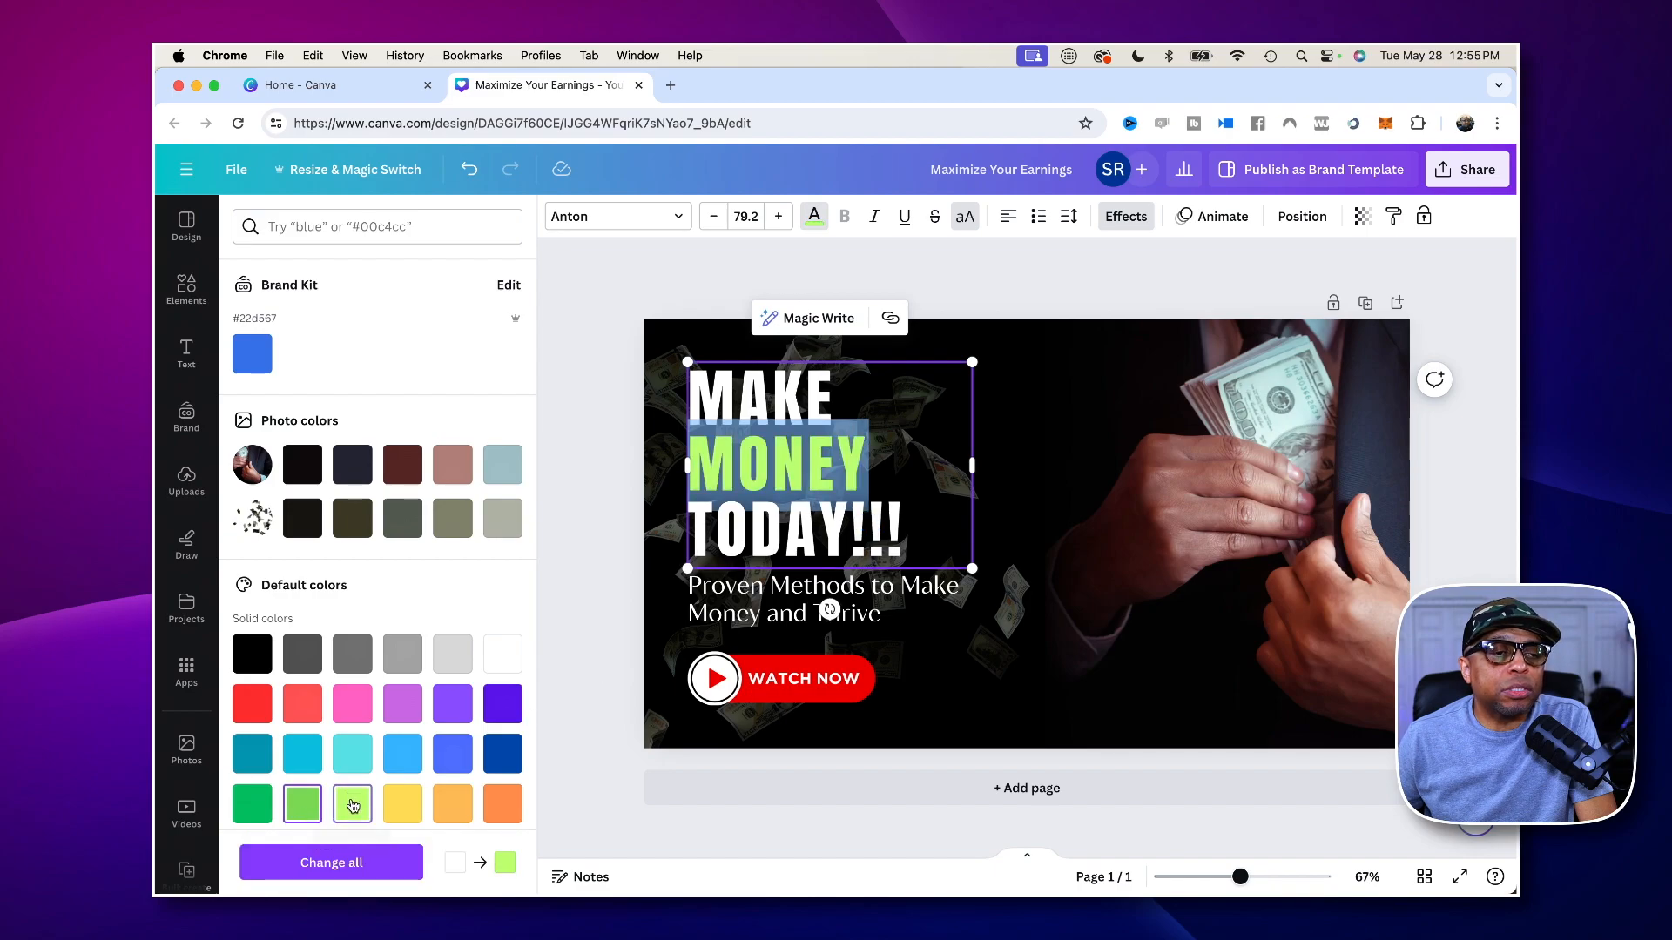
pyautogui.click(594, 626)
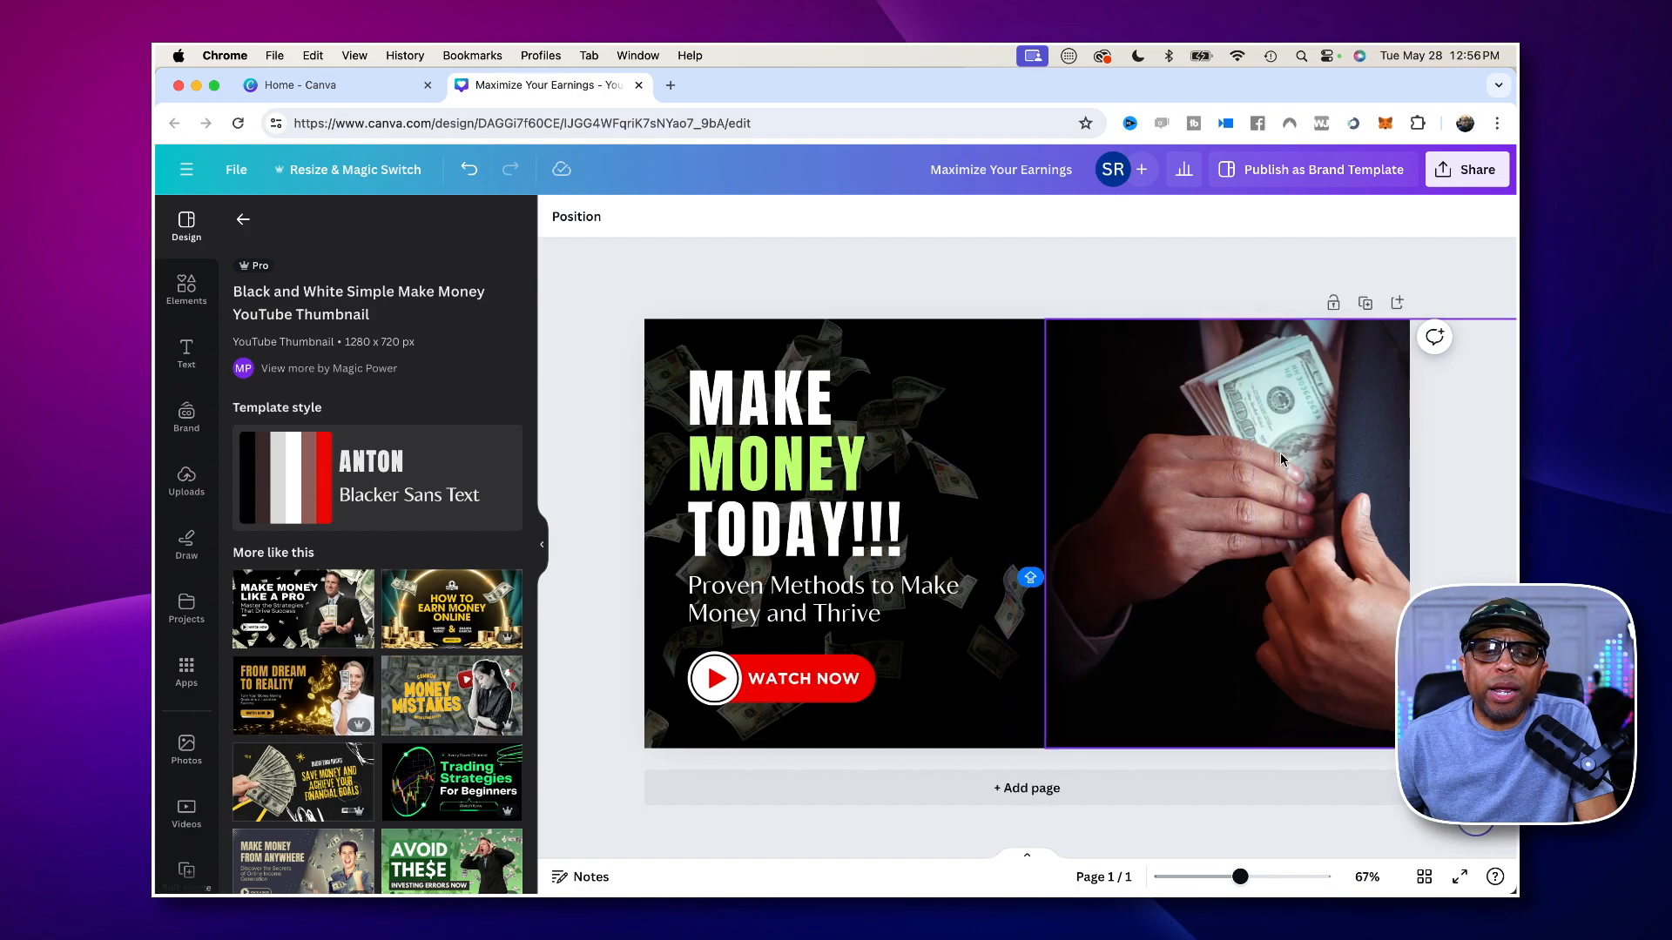
# - Delete the template's photo of hands tucking cash into a suit jacket
pyautogui.moveTo(1280, 452); pyautogui.dragTo(1299, 460)
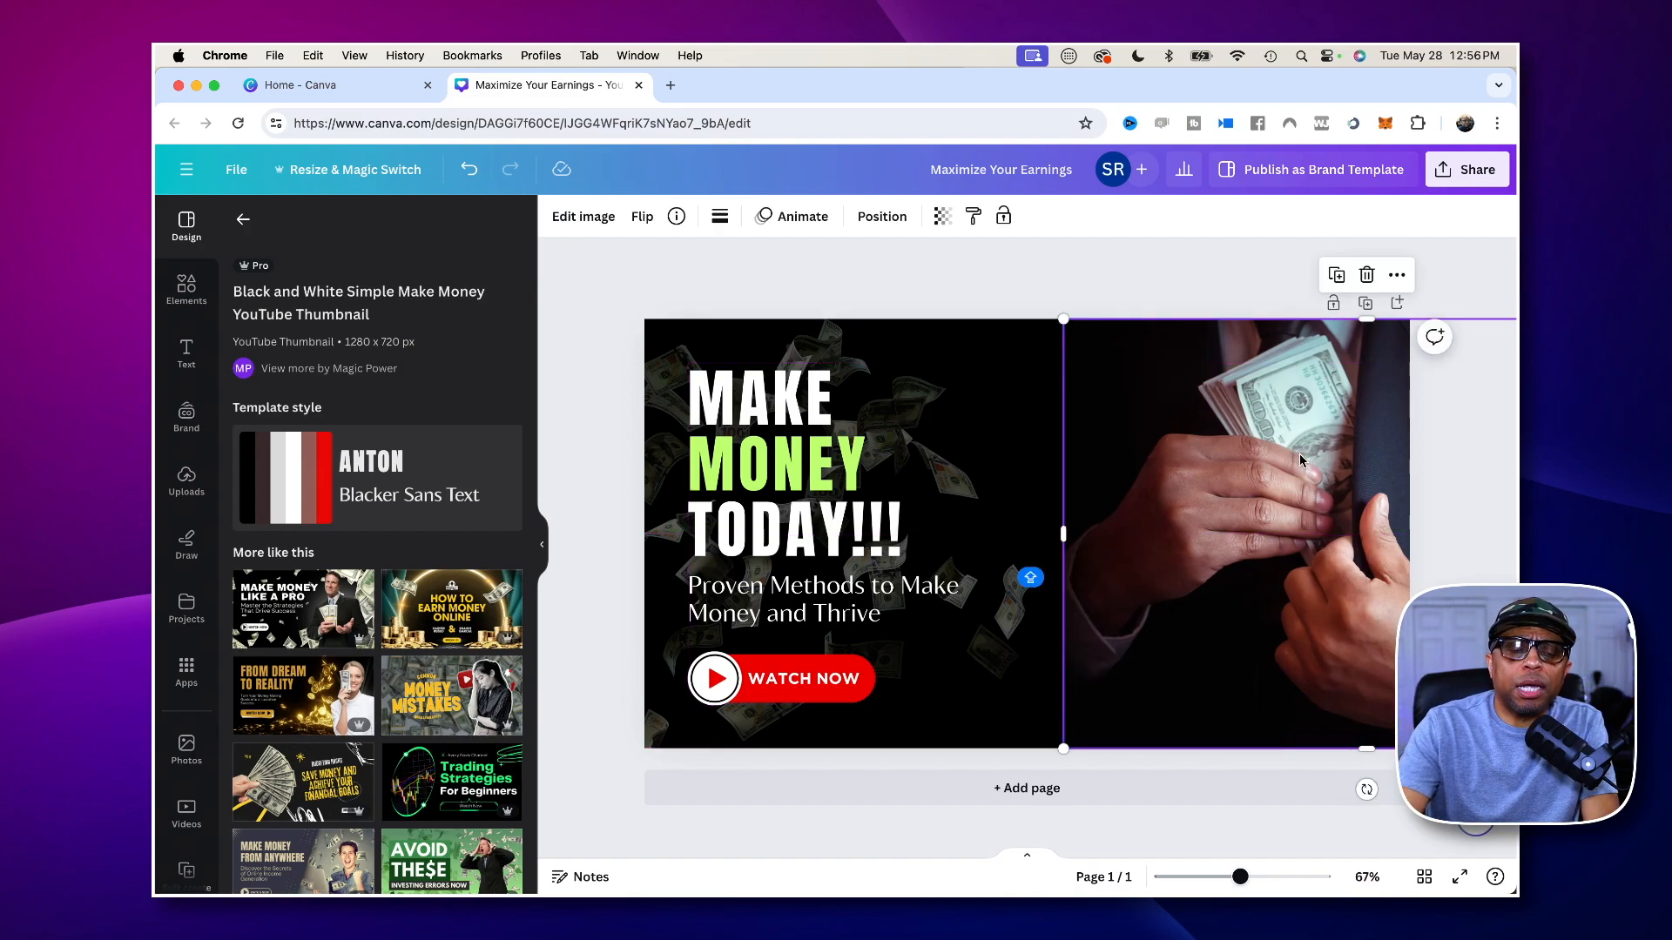
pyautogui.click(957, 281)
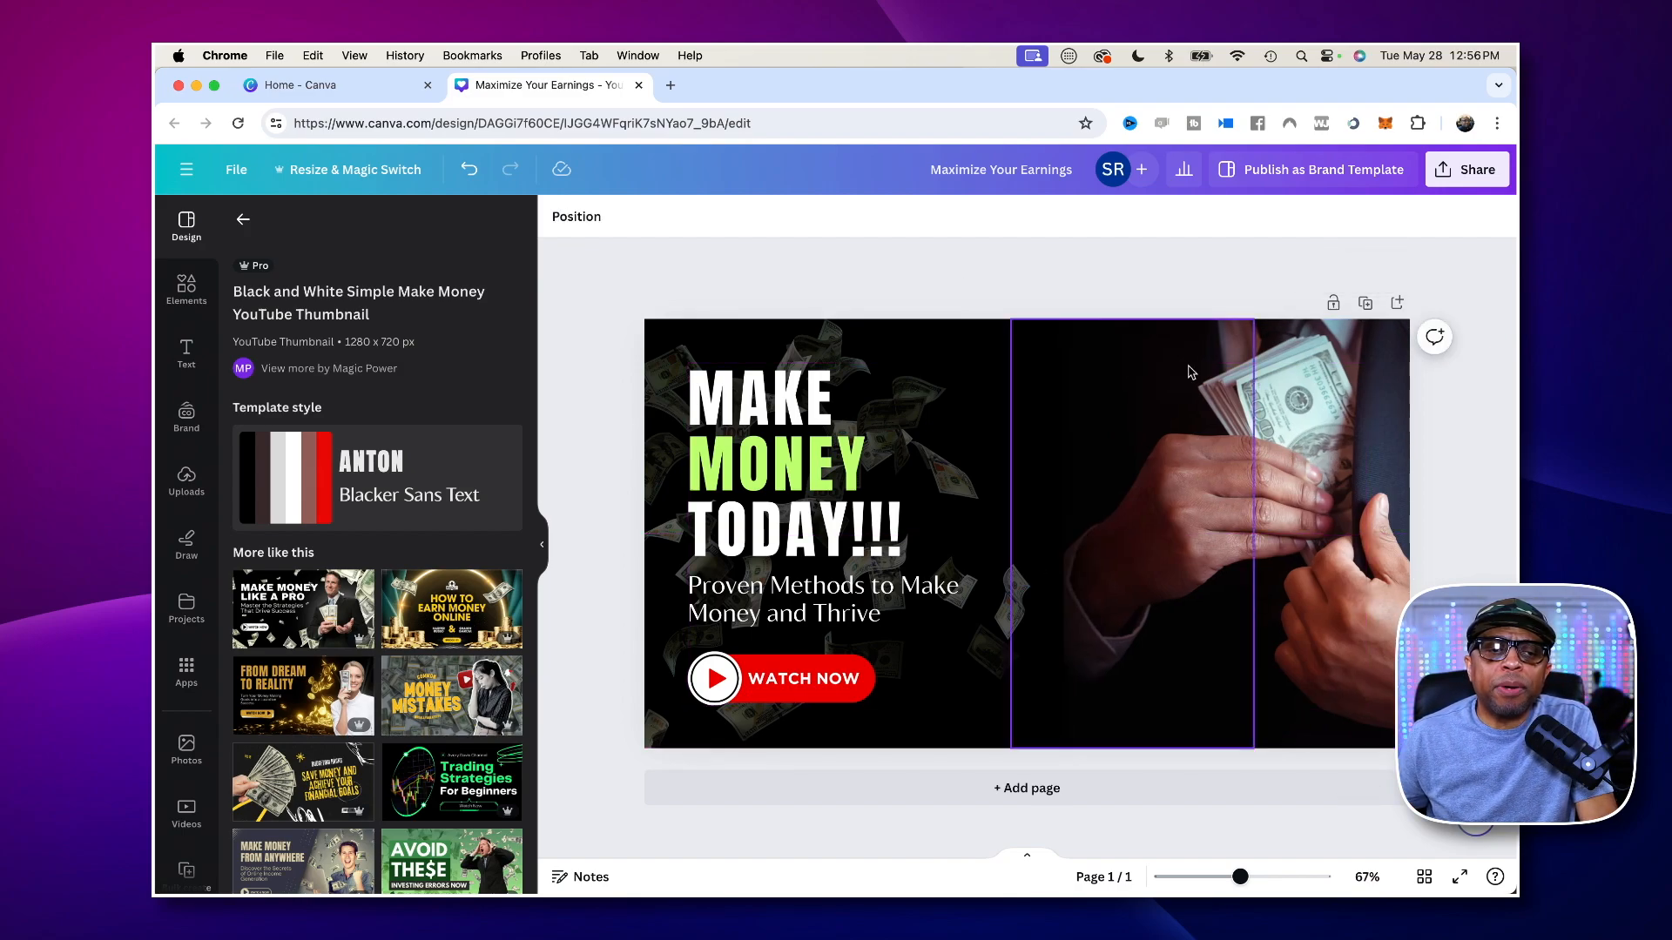
pyautogui.click(1323, 426)
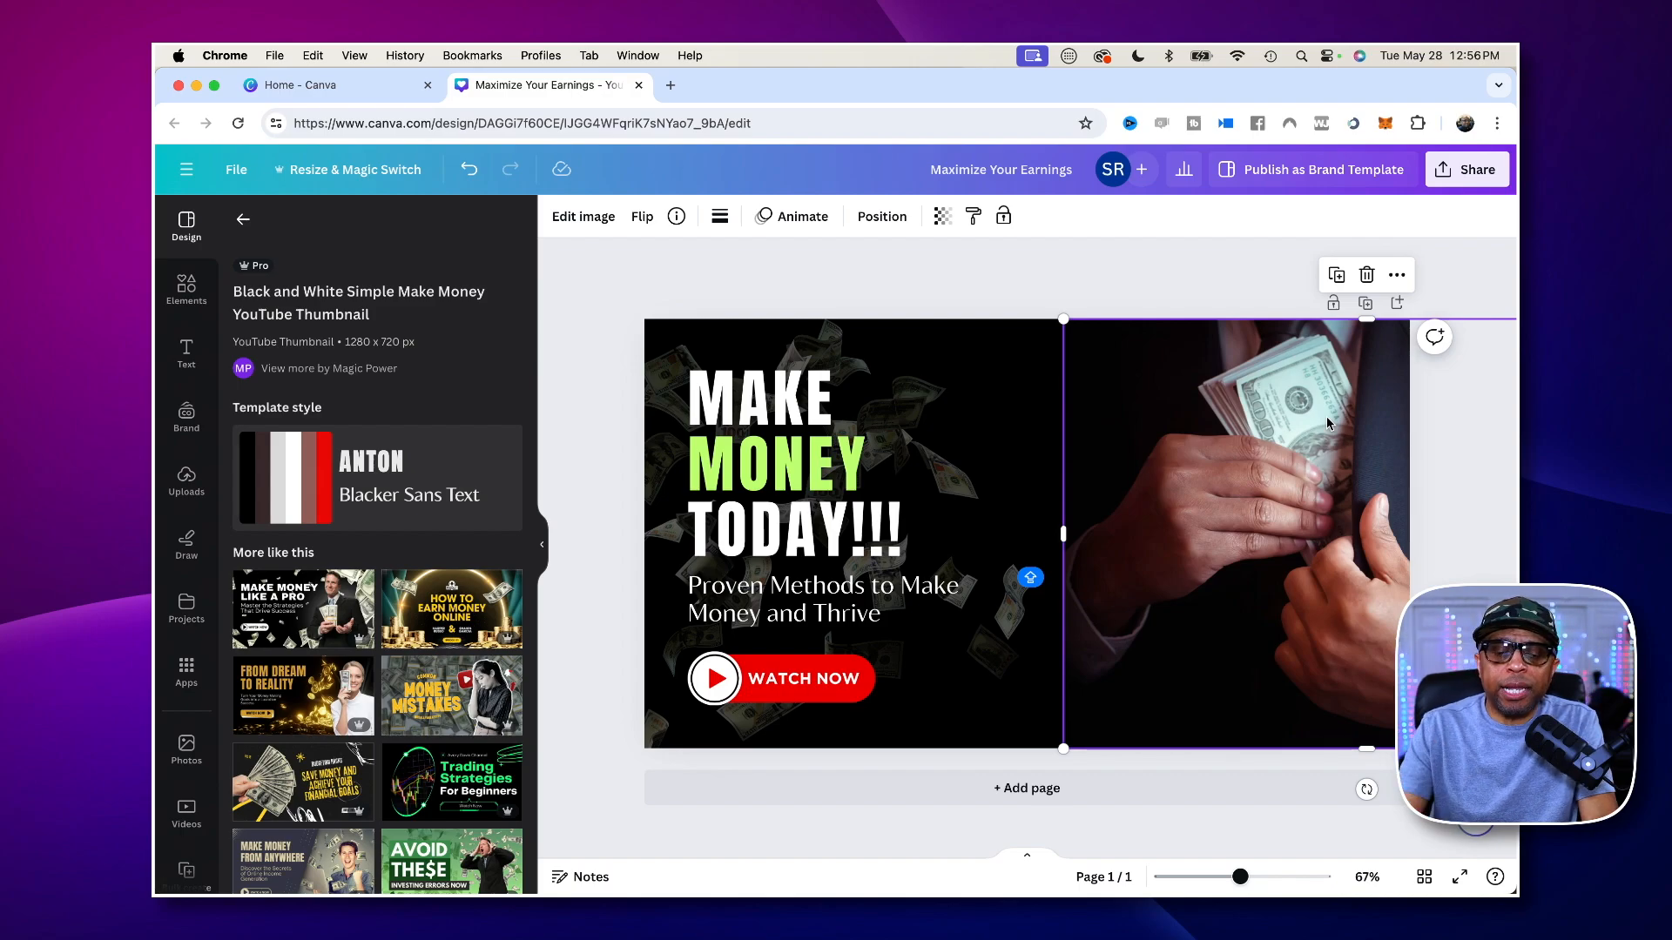
pyautogui.press('Delete')
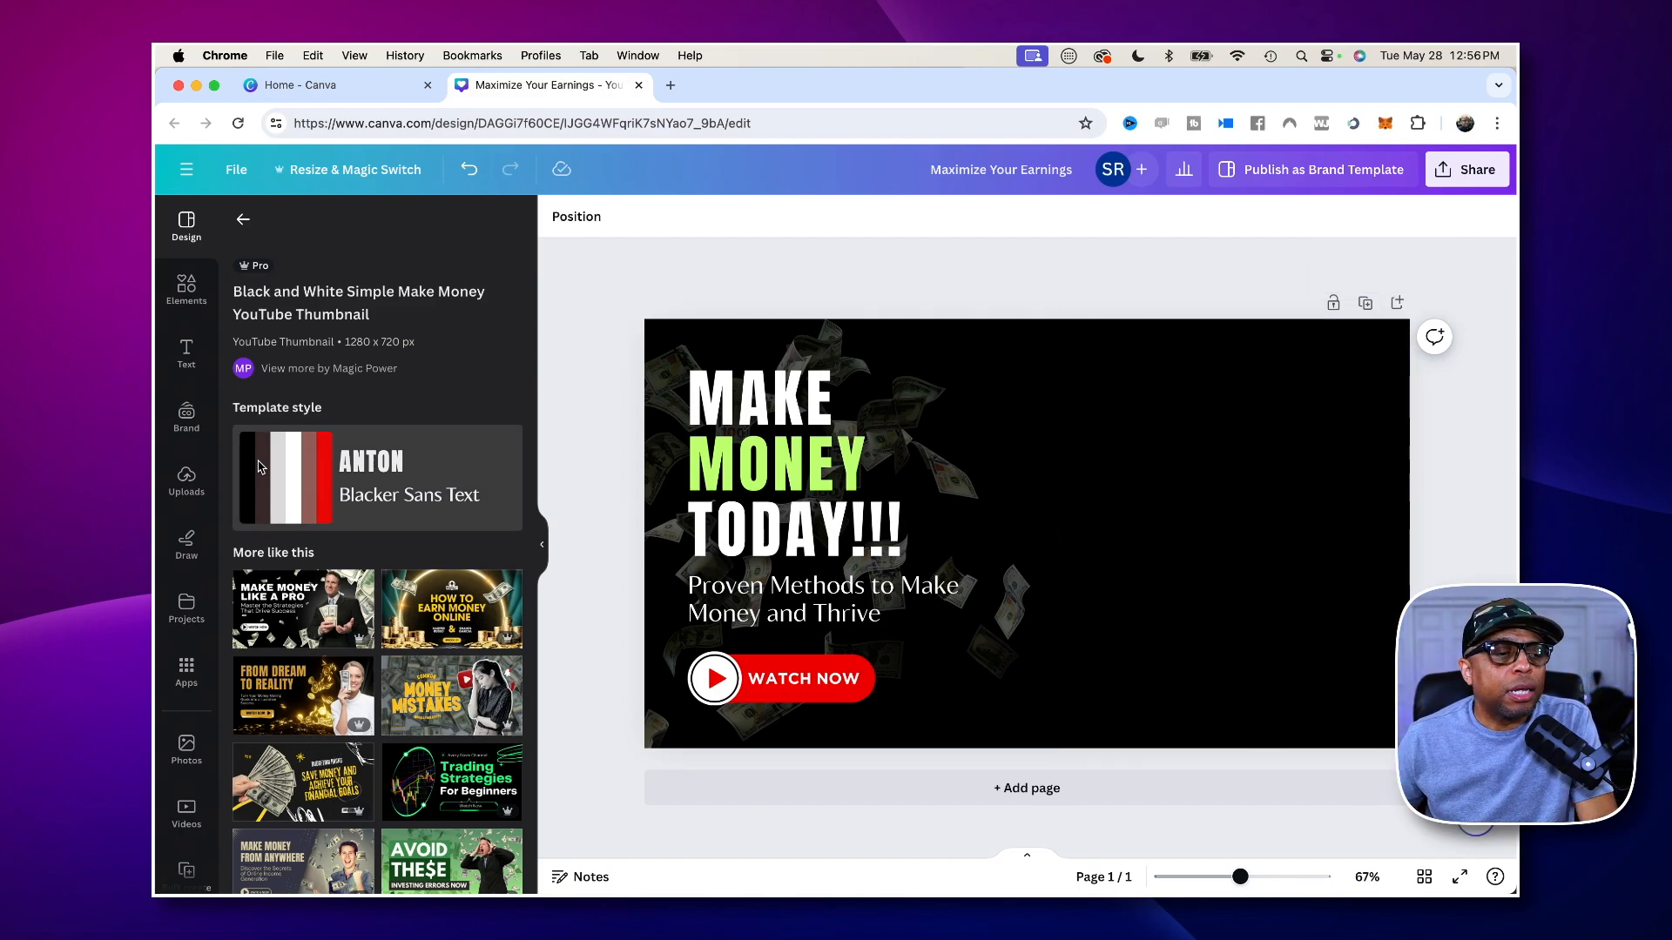
# - Find the uploaded photo of the man in a cap holding two phones, add it to the page and place it right of the headline
pyautogui.click(186, 481)
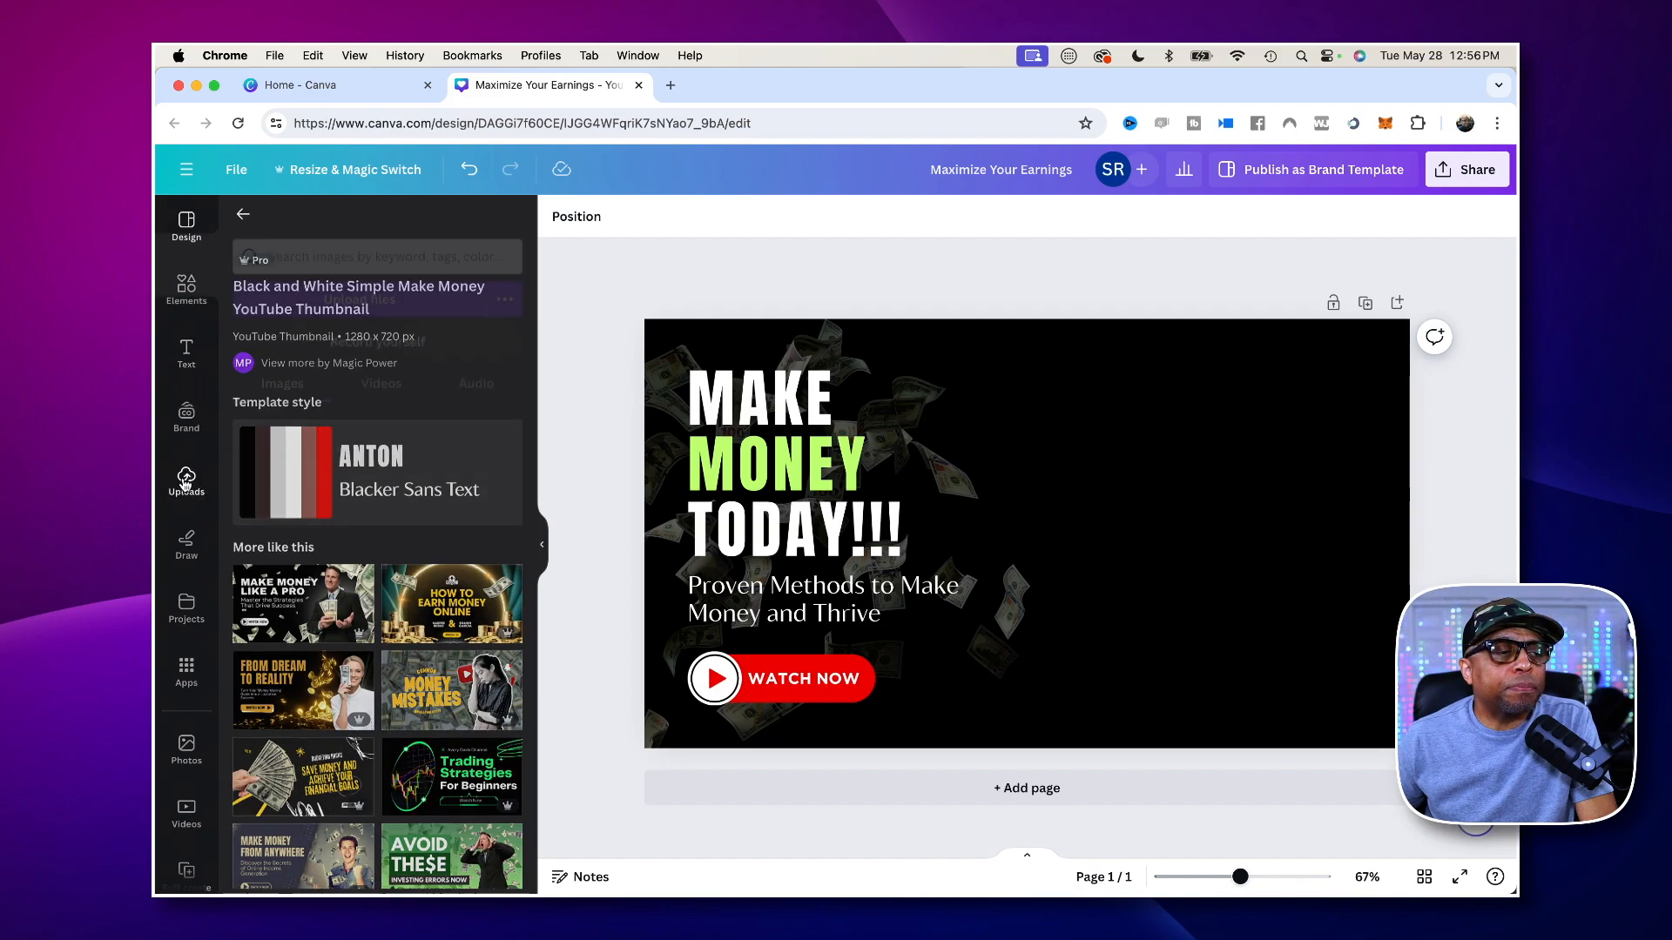
pyautogui.scroll(-10, 439, 516)
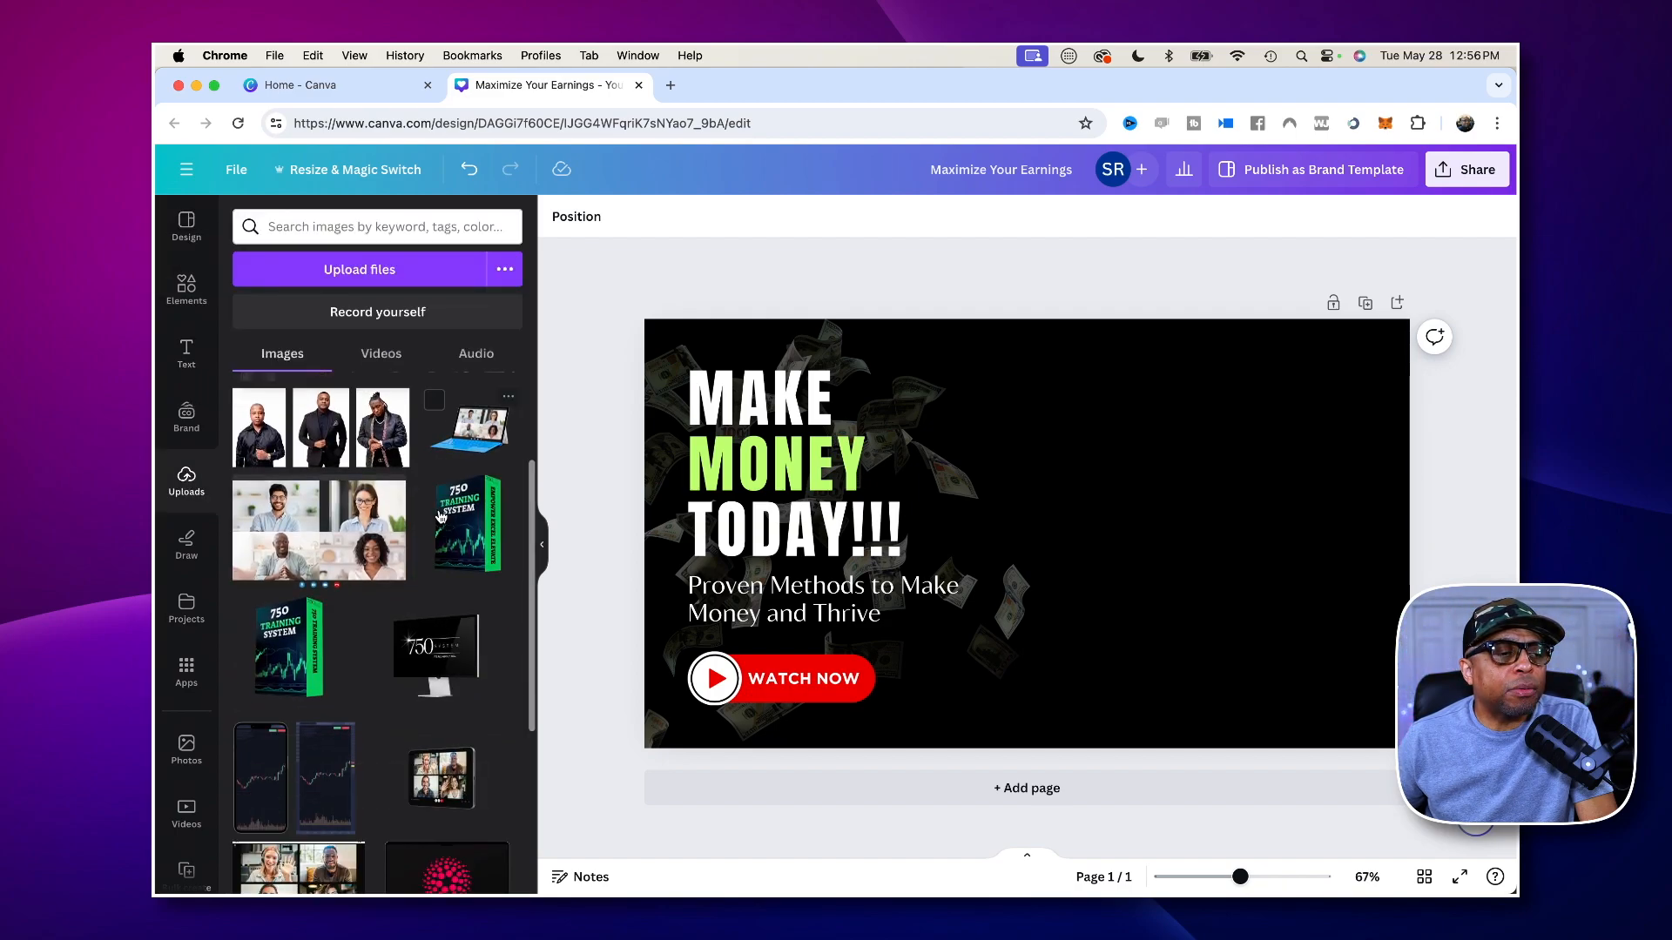
pyautogui.scroll(-8, 439, 515)
pyautogui.scroll(-5, 439, 515)
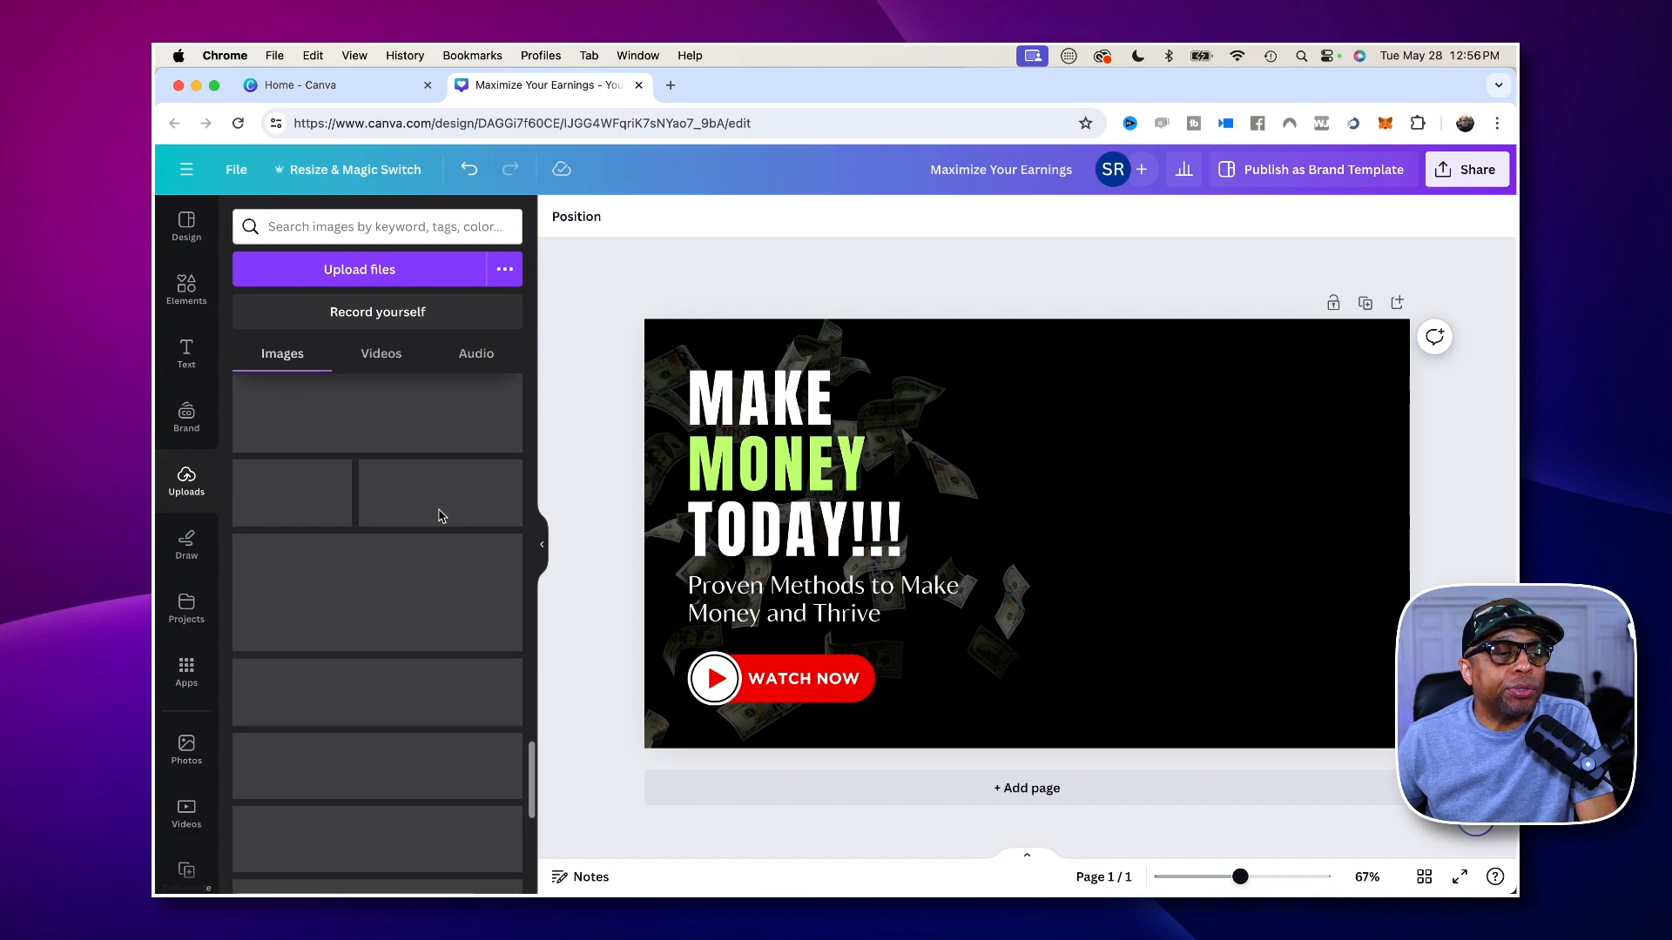
pyautogui.scroll(-5, 439, 516)
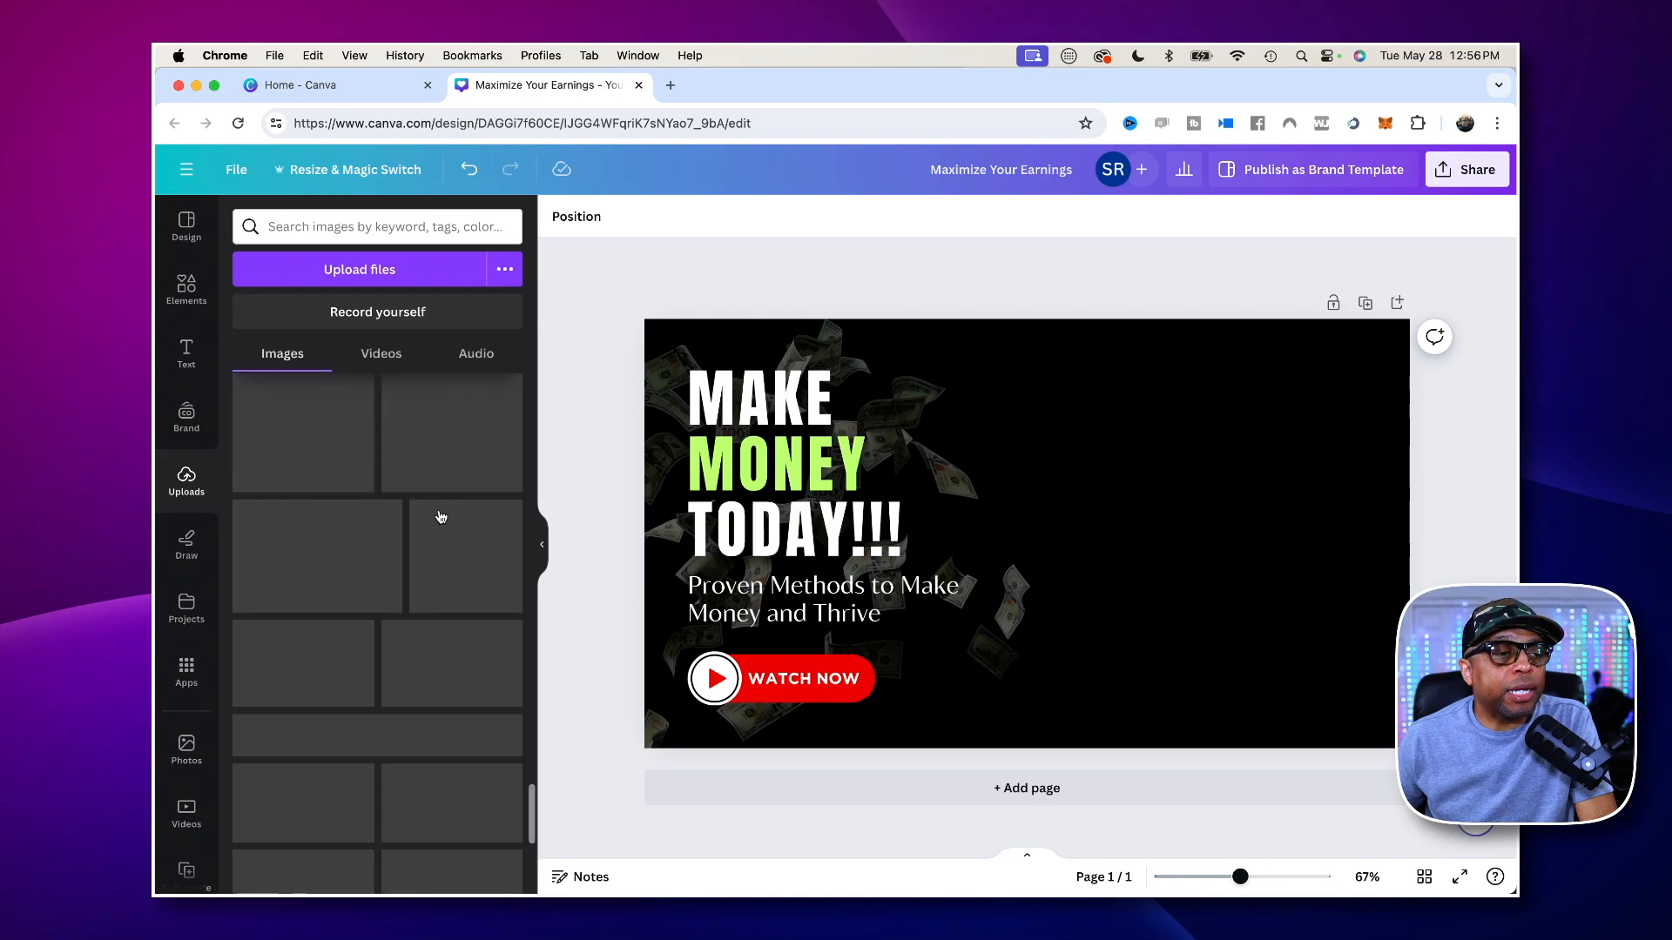
pyautogui.scroll(-5, 440, 517)
pyautogui.scroll(3, 440, 516)
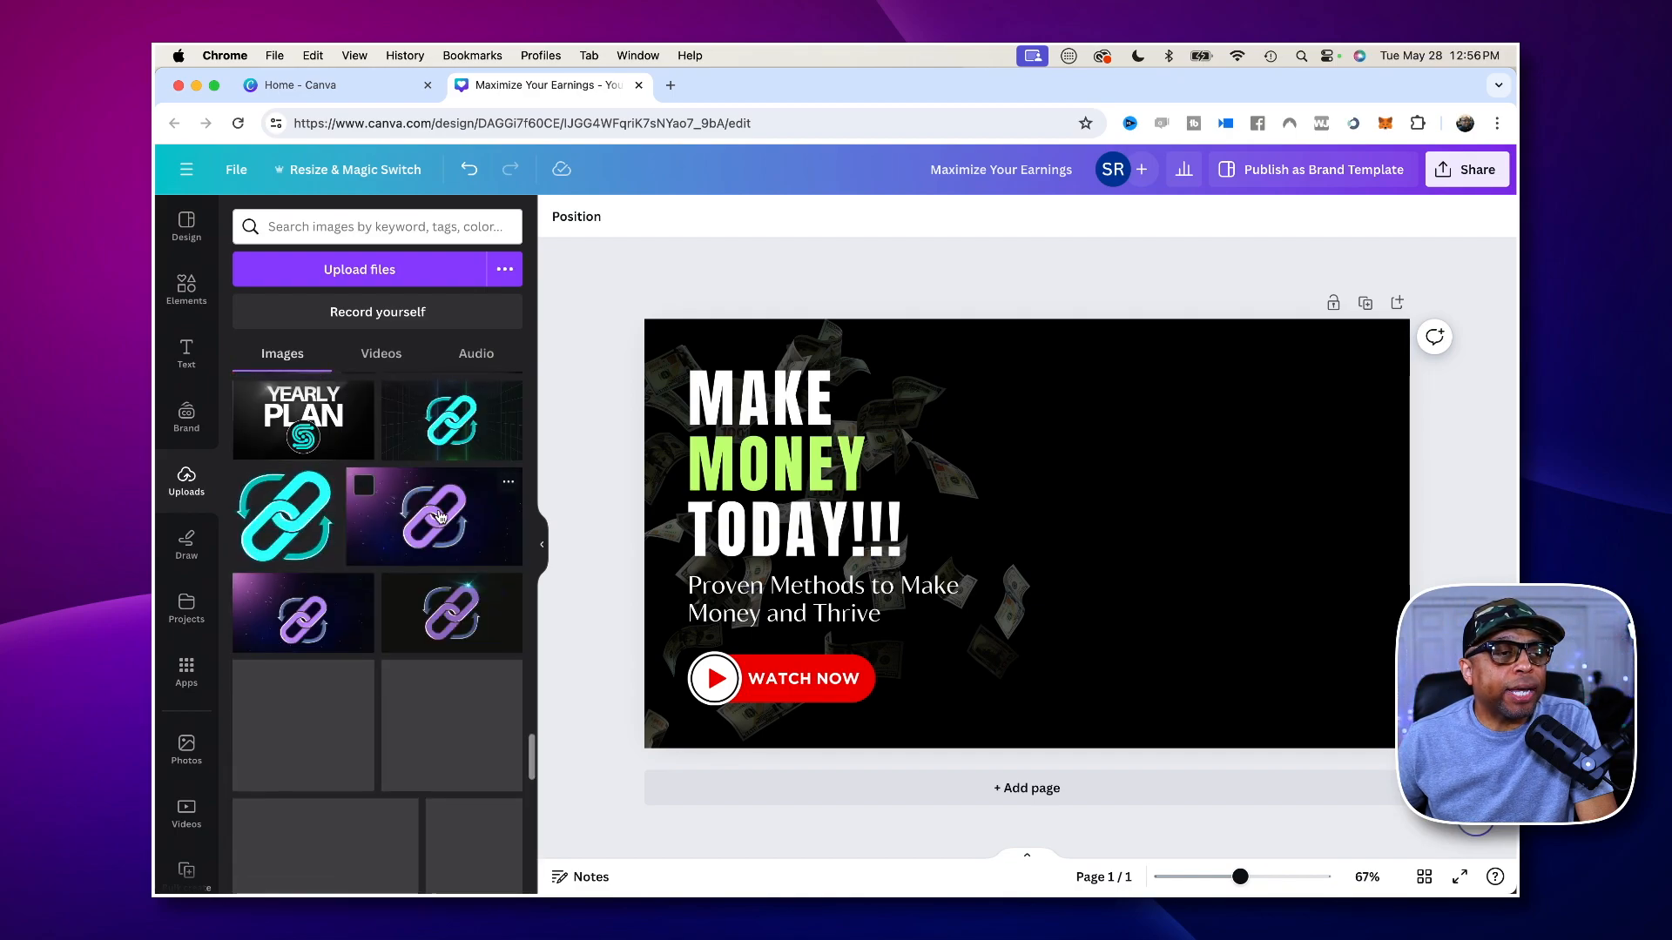
pyautogui.scroll(3, 439, 516)
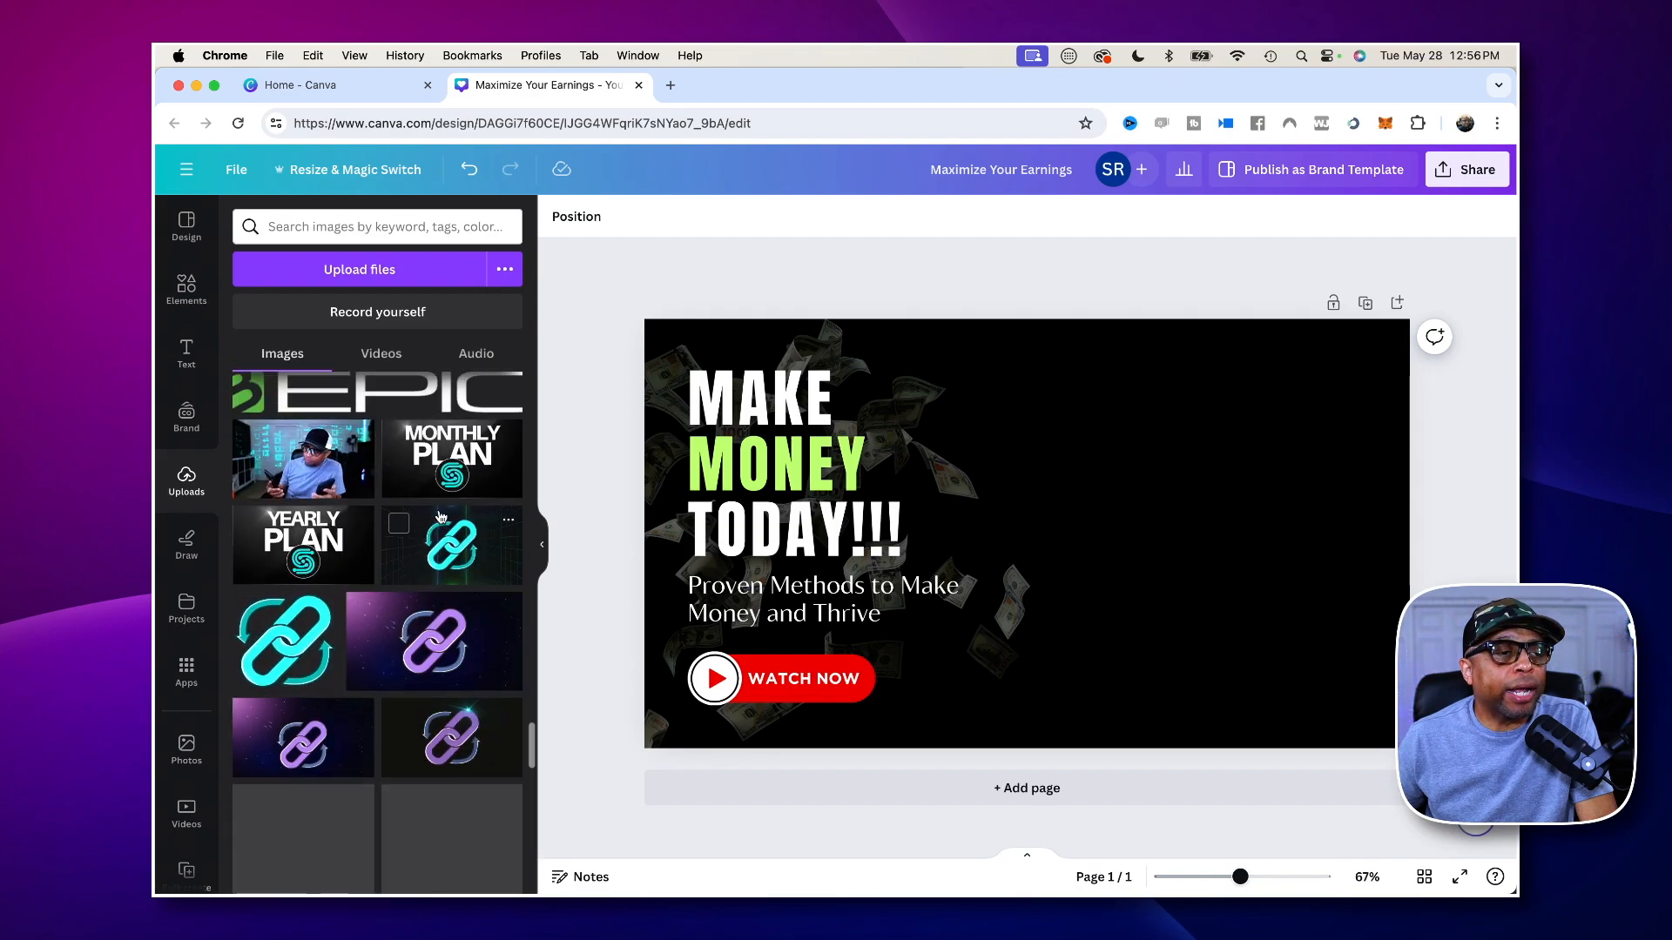
pyautogui.click(298, 499)
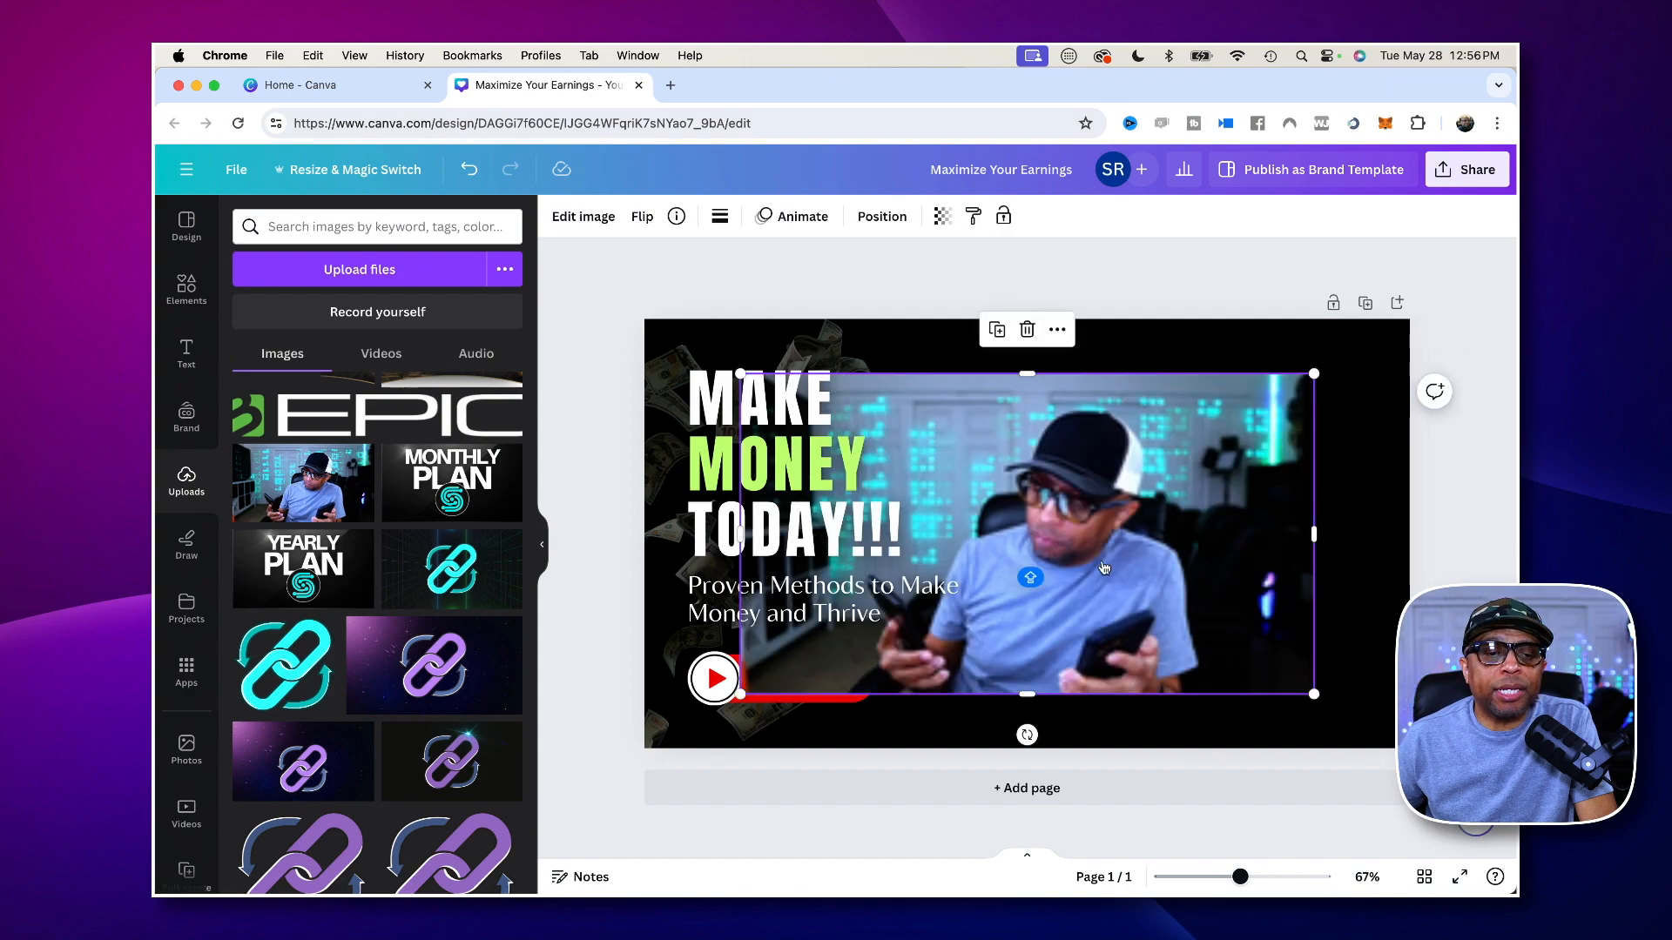
pyautogui.moveTo(1096, 566); pyautogui.dragTo(1246, 561)
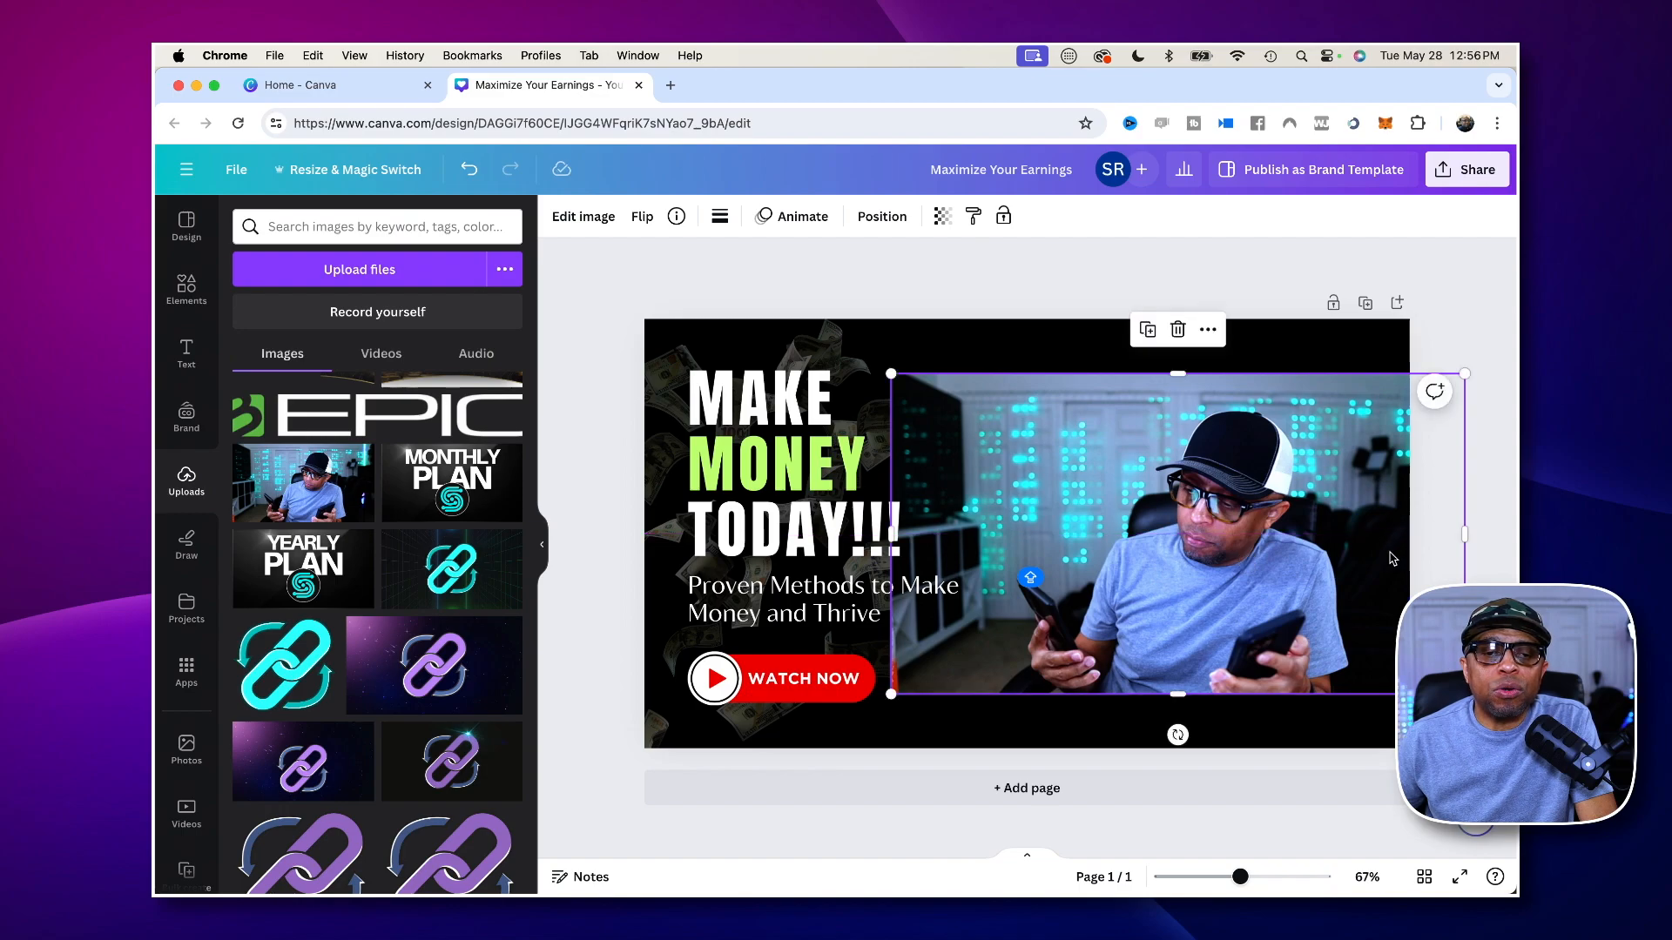
# - Try cropping the right side of the man's photo, and undo the crop
pyautogui.moveTo(1467, 542); pyautogui.dragTo(1362, 538)
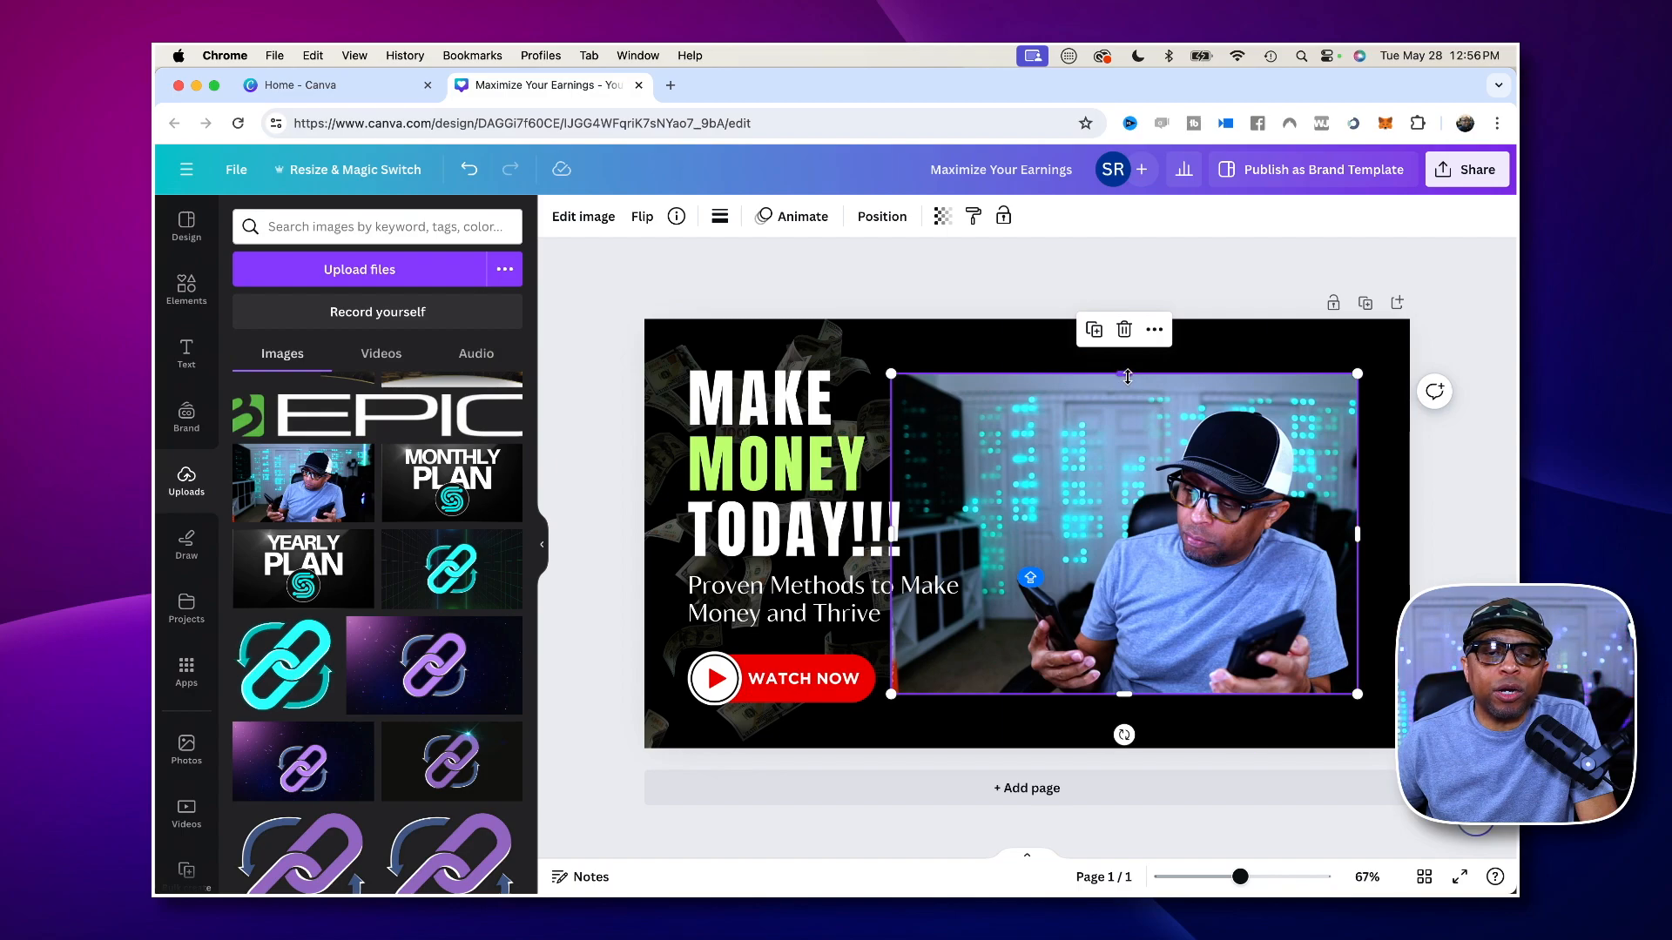
pyautogui.moveTo(1127, 376)
pyautogui.mouseDown()
pyautogui.moveTo(1129, 407)
pyautogui.moveTo(1129, 377)
pyautogui.mouseUp()
pyautogui.hotkey('ctrl', 'z')
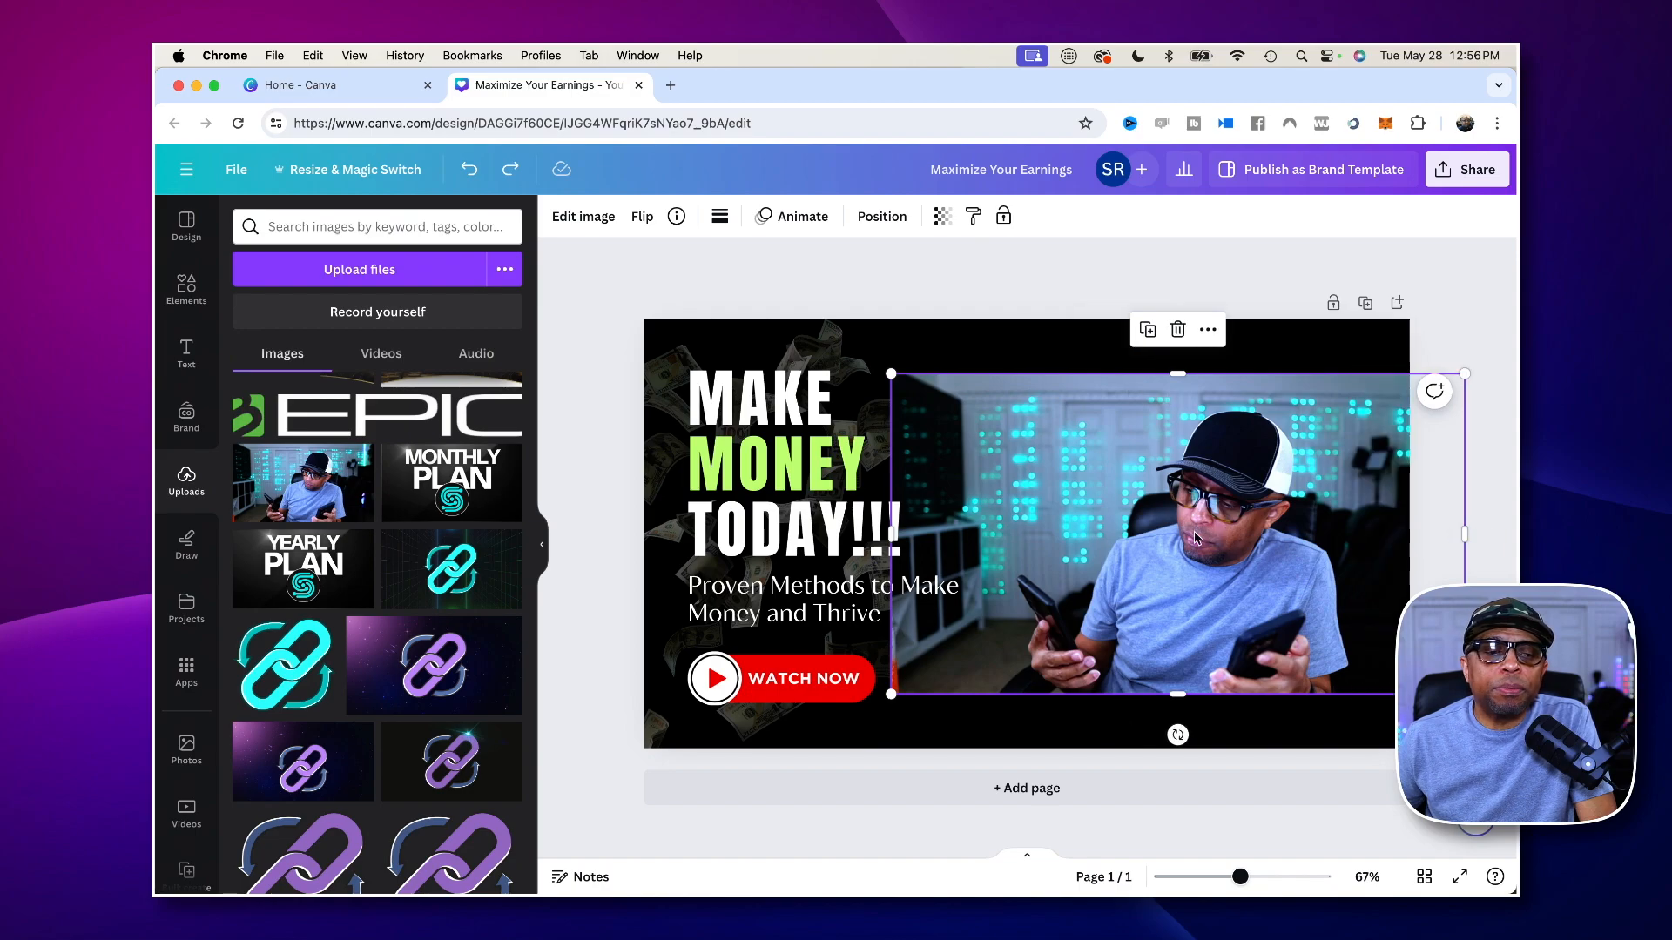
# - Crop the left and right sides of the man's photo and enlarge it to full page height over the page's right half
pyautogui.moveTo(893, 537); pyautogui.dragTo(1010, 532)
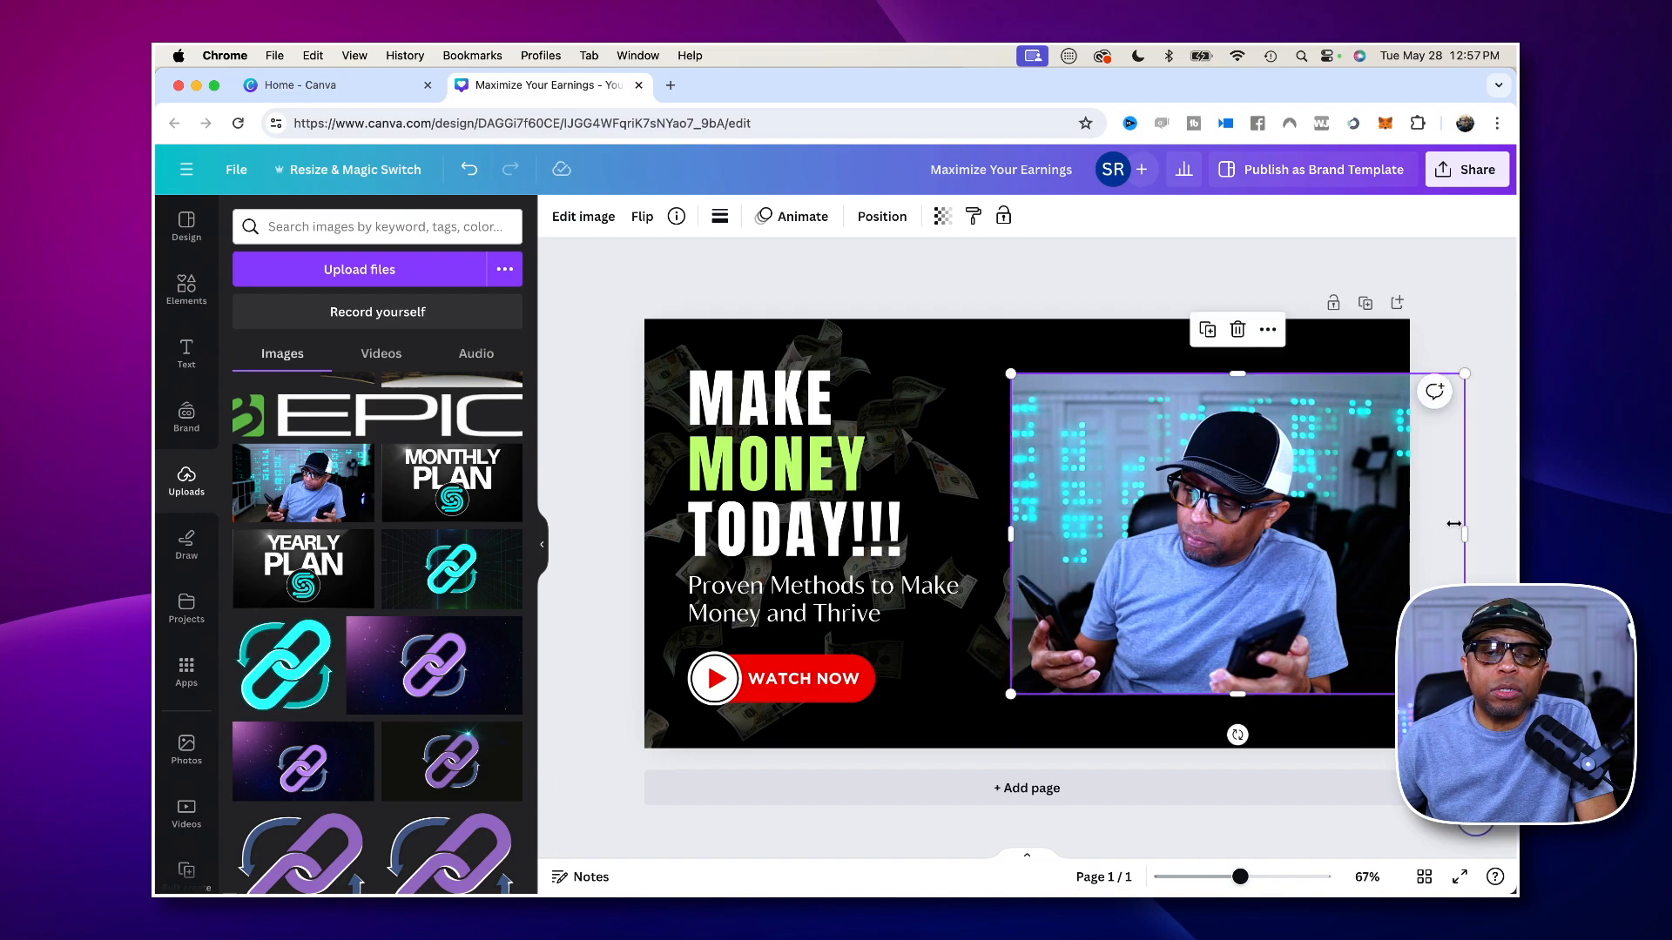
pyautogui.moveTo(1462, 535); pyautogui.dragTo(1358, 533)
pyautogui.moveTo(1240, 508); pyautogui.dragTo(1212, 454)
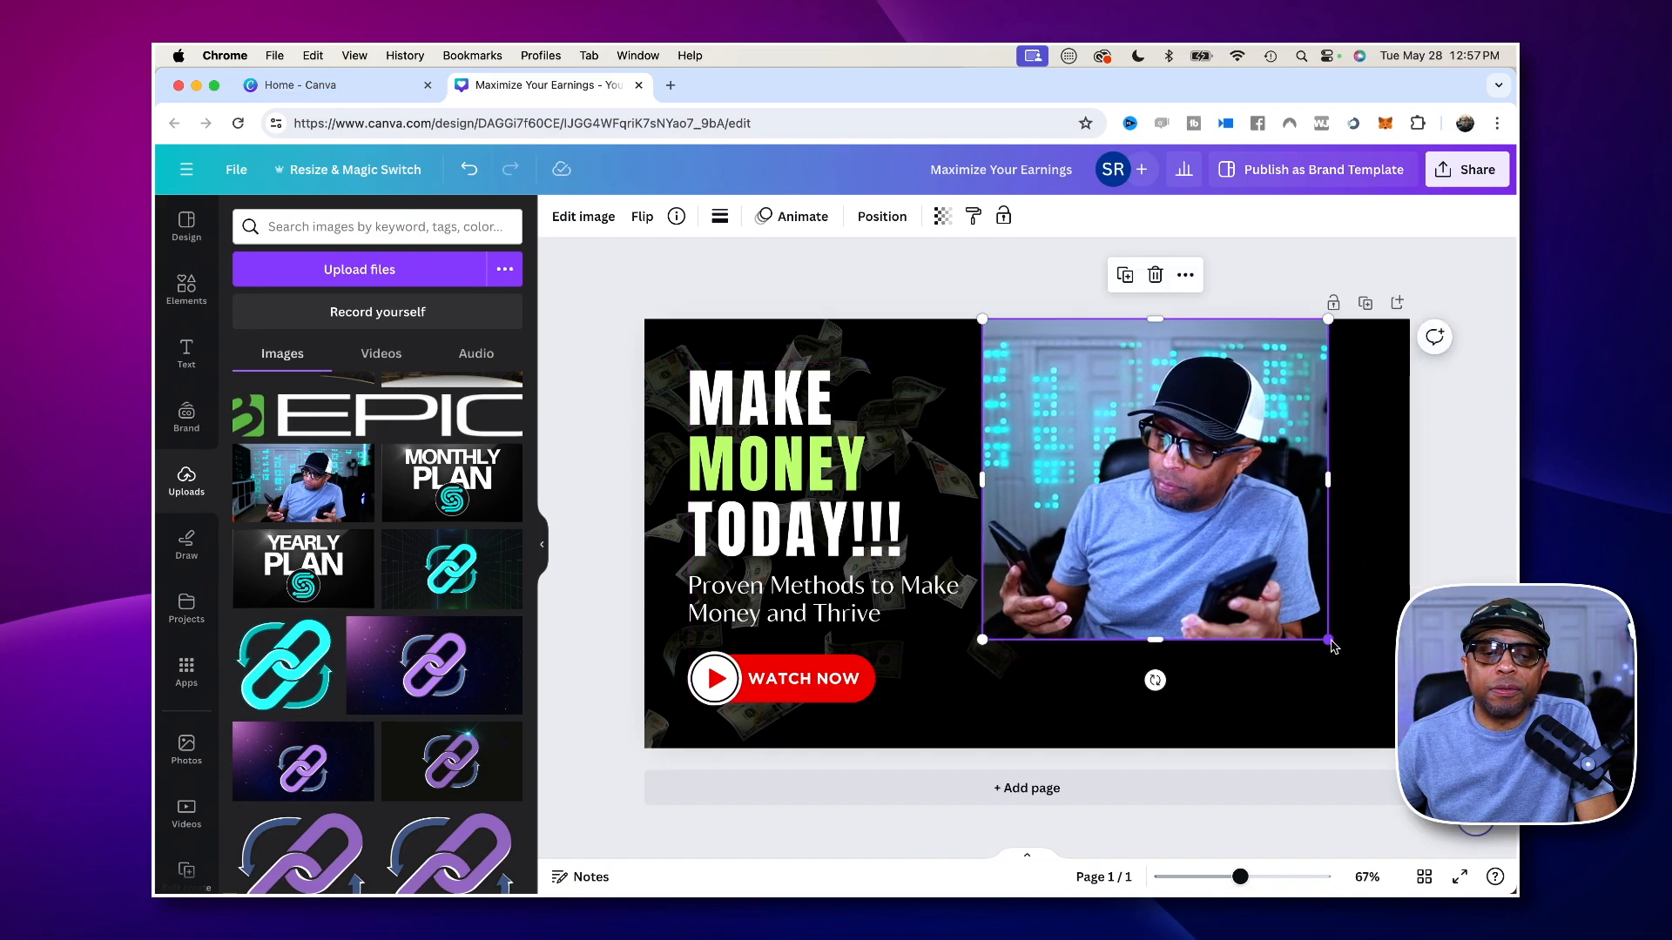
pyautogui.moveTo(1328, 638); pyautogui.dragTo(1445, 749)
pyautogui.moveTo(1281, 586); pyautogui.dragTo(1322, 582)
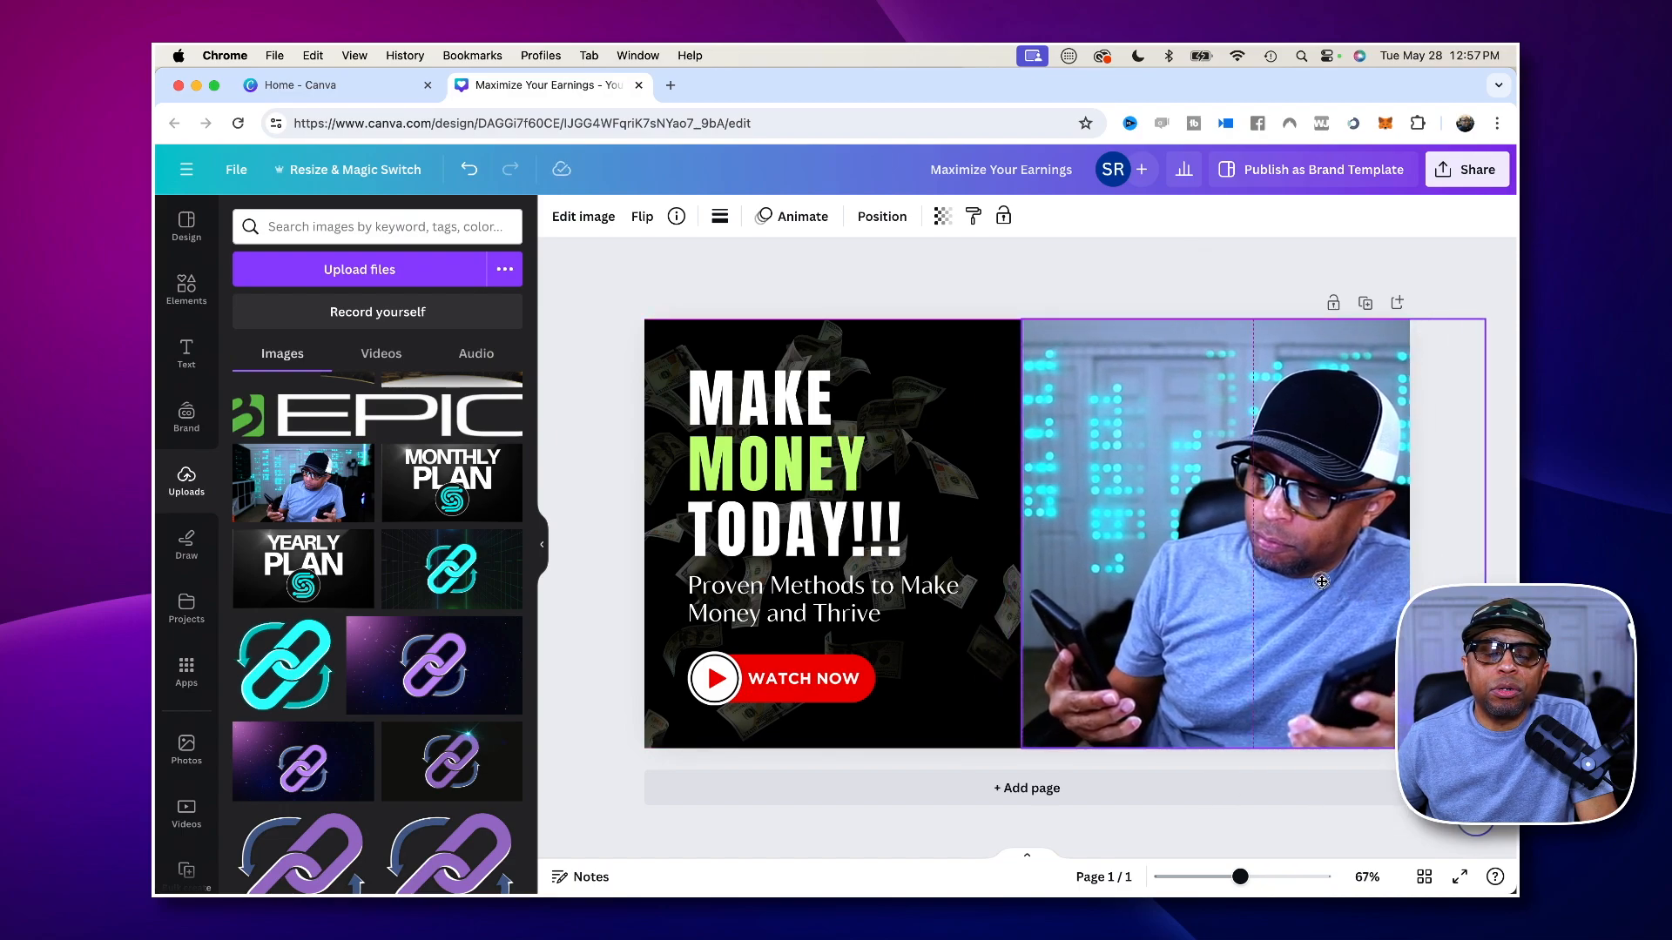
pyautogui.moveTo(1322, 582); pyautogui.dragTo(1321, 582)
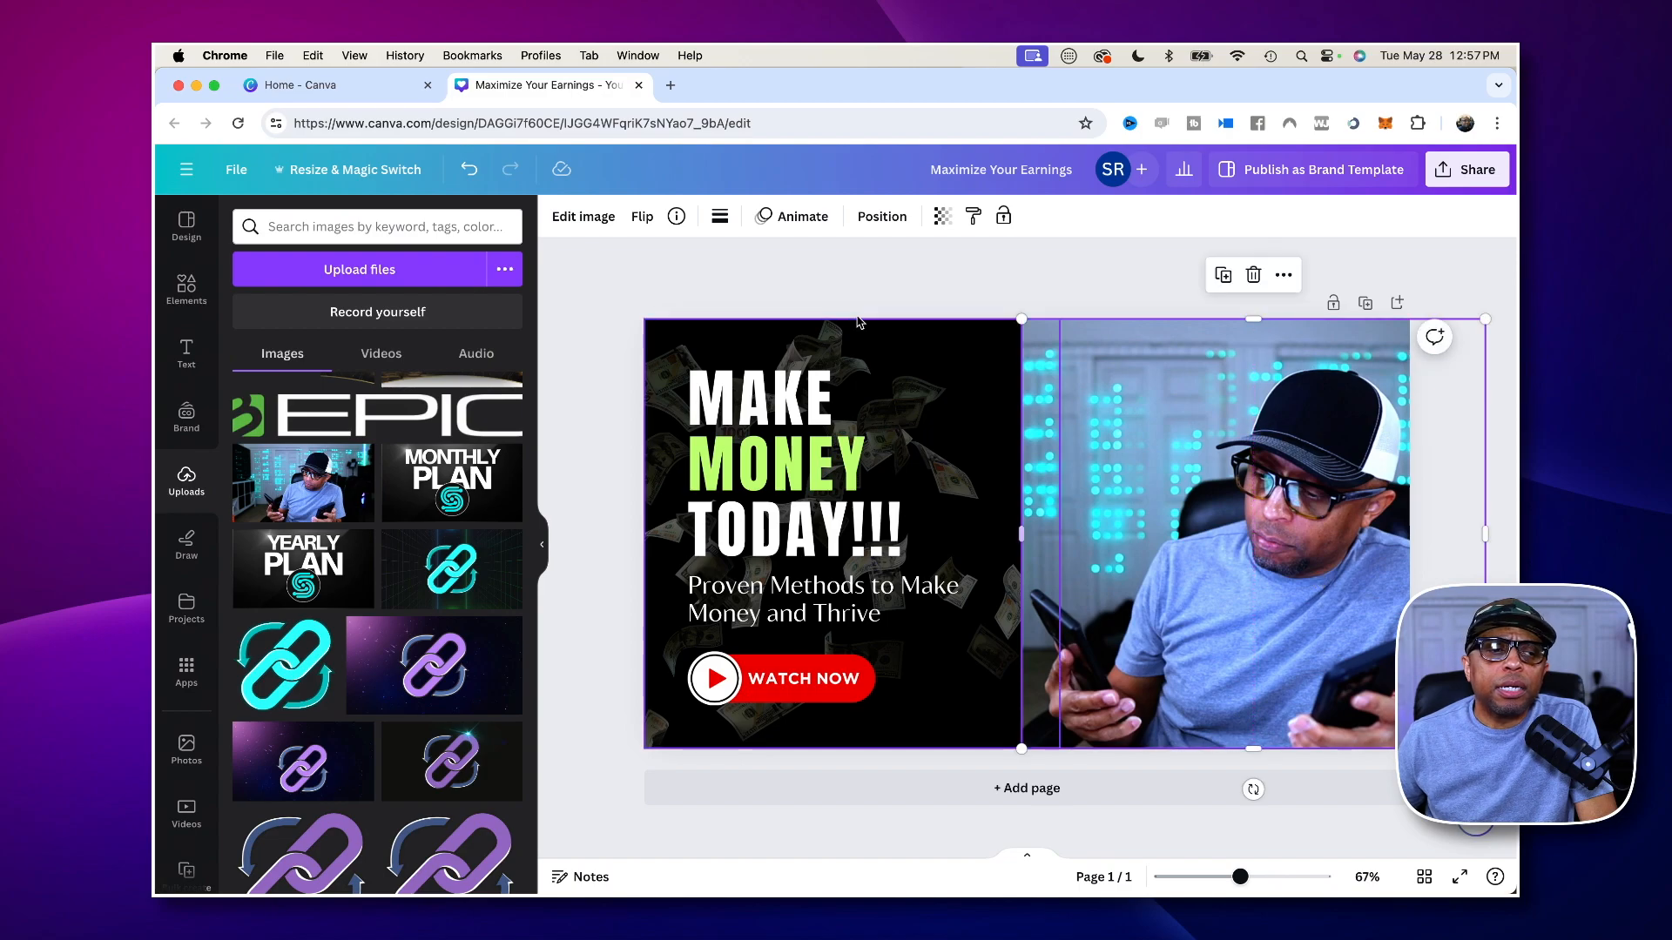
pyautogui.click(596, 347)
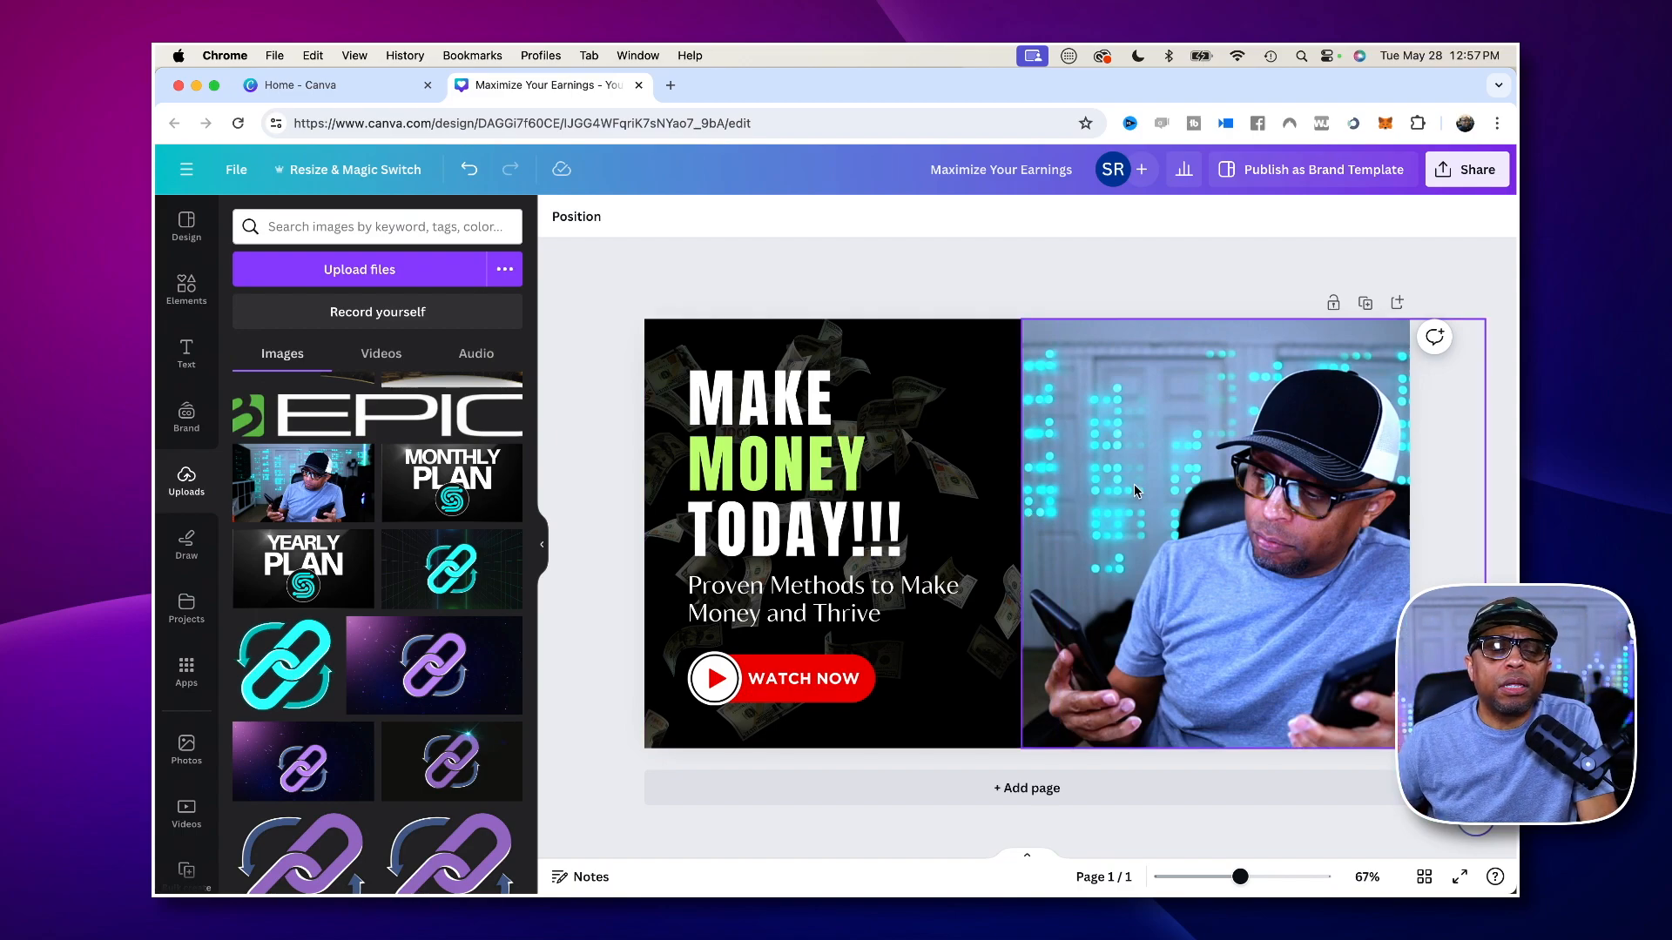
pyautogui.rightClick(1186, 372)
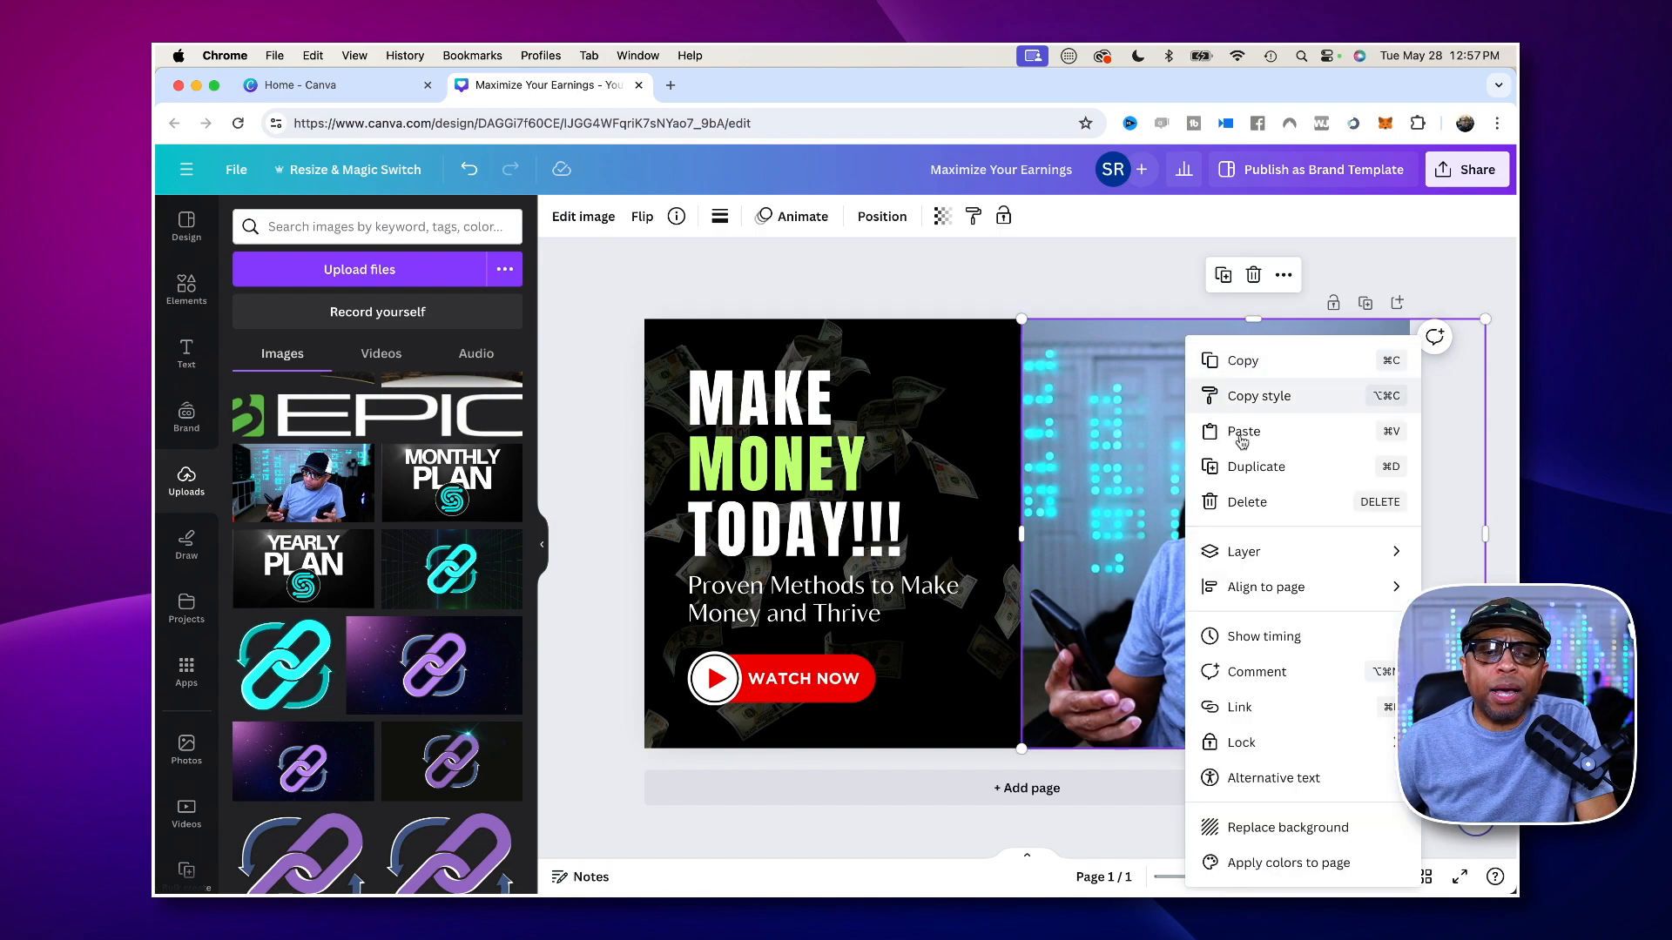
pyautogui.moveTo(1258, 562)
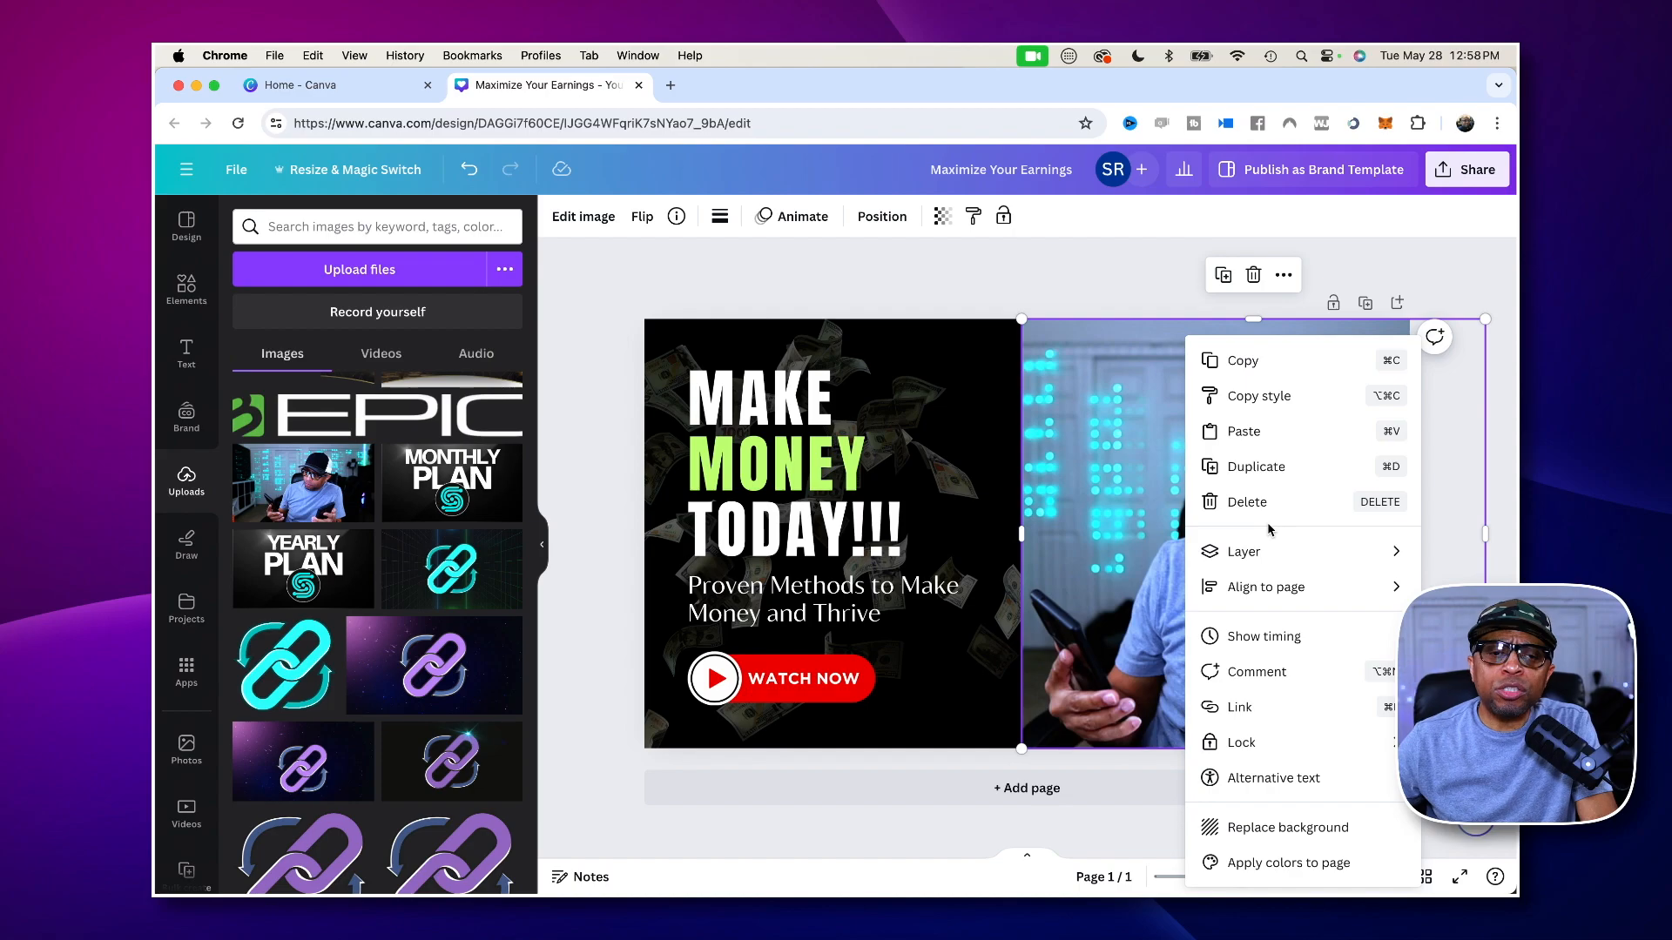
pyautogui.moveTo(1274, 547)
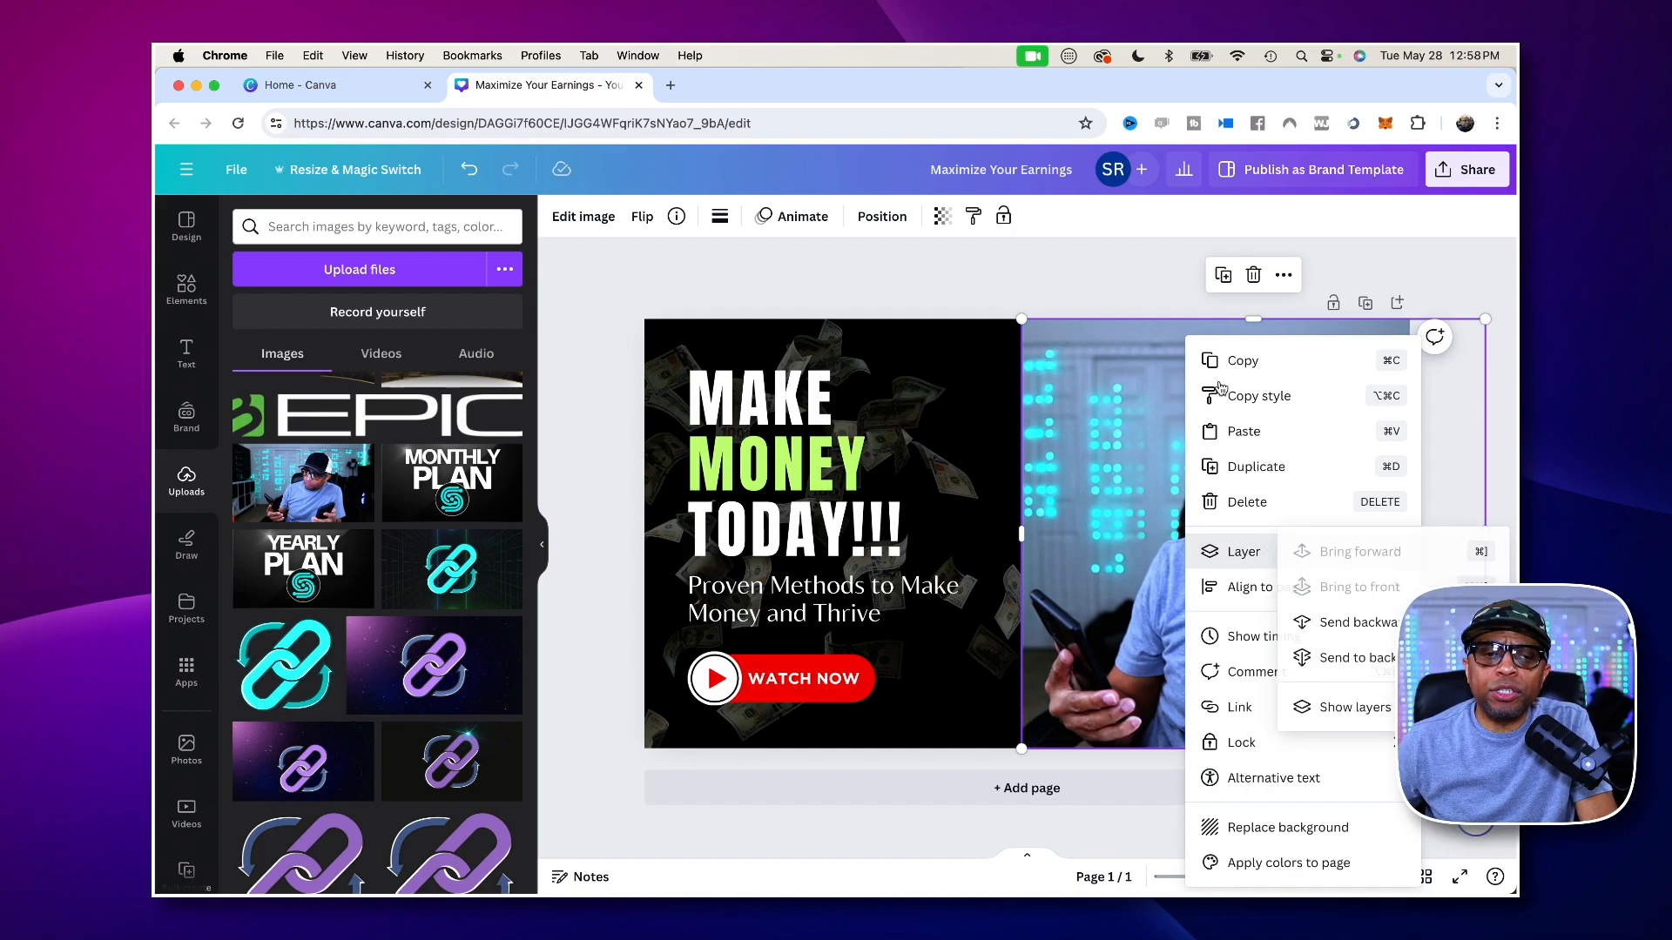
pyautogui.click(1039, 277)
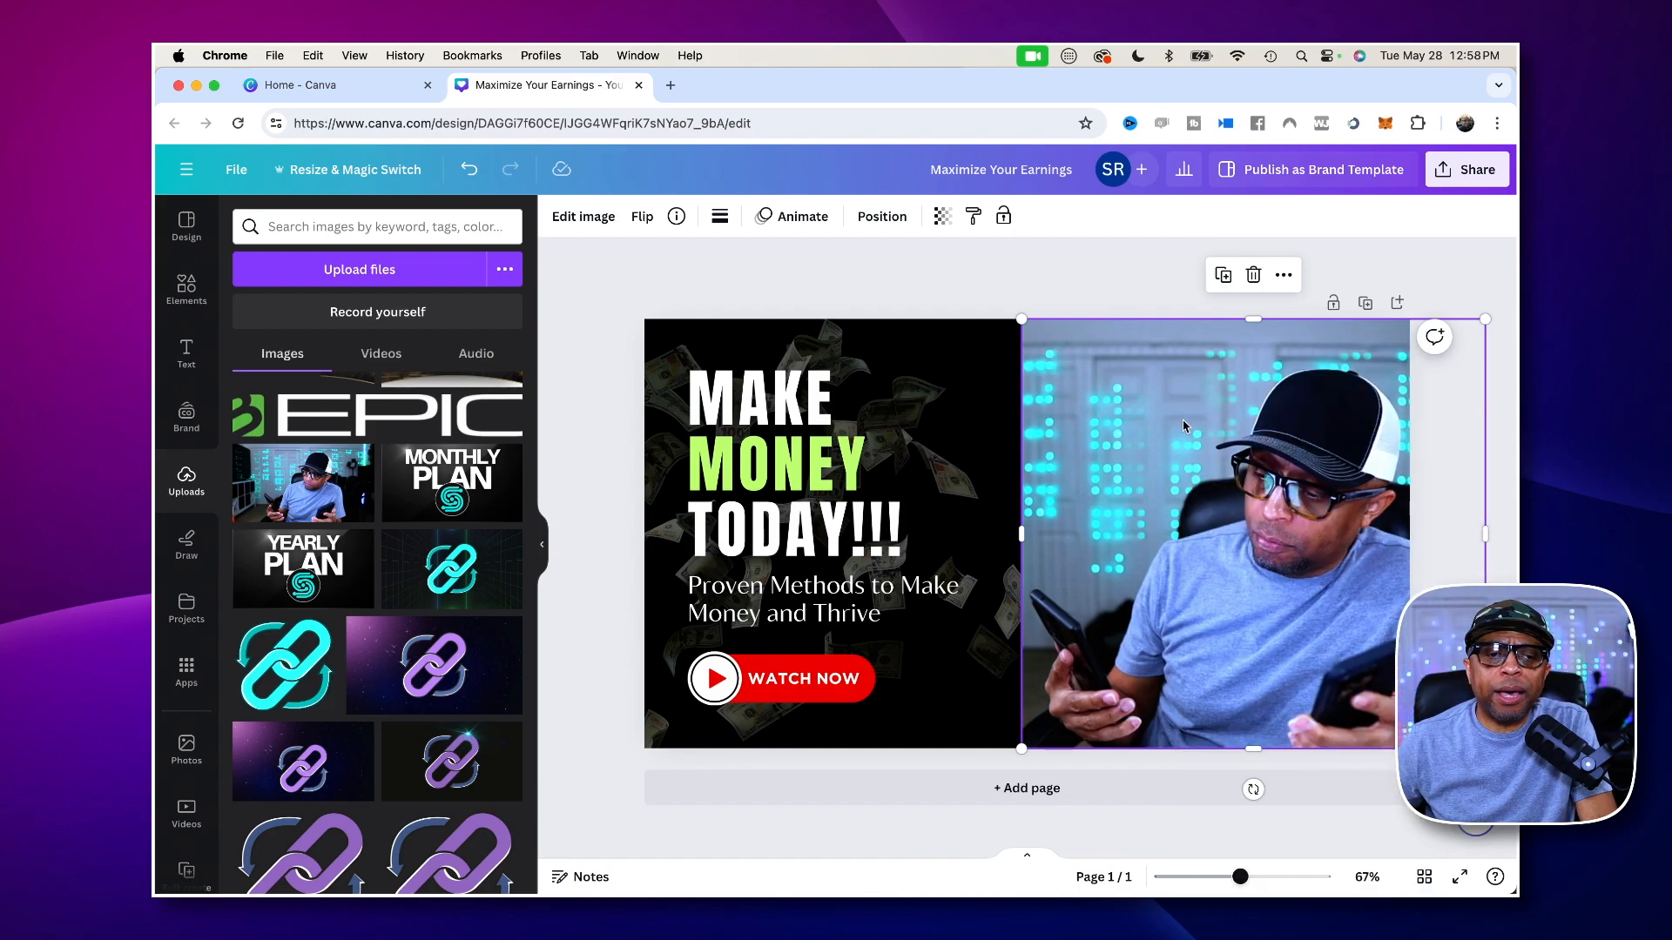
pyautogui.click(1035, 275)
# - Send the man's photo backward two layers, placing it behind the black gradient that fades its left edge
pyautogui.rightClick(1156, 433)
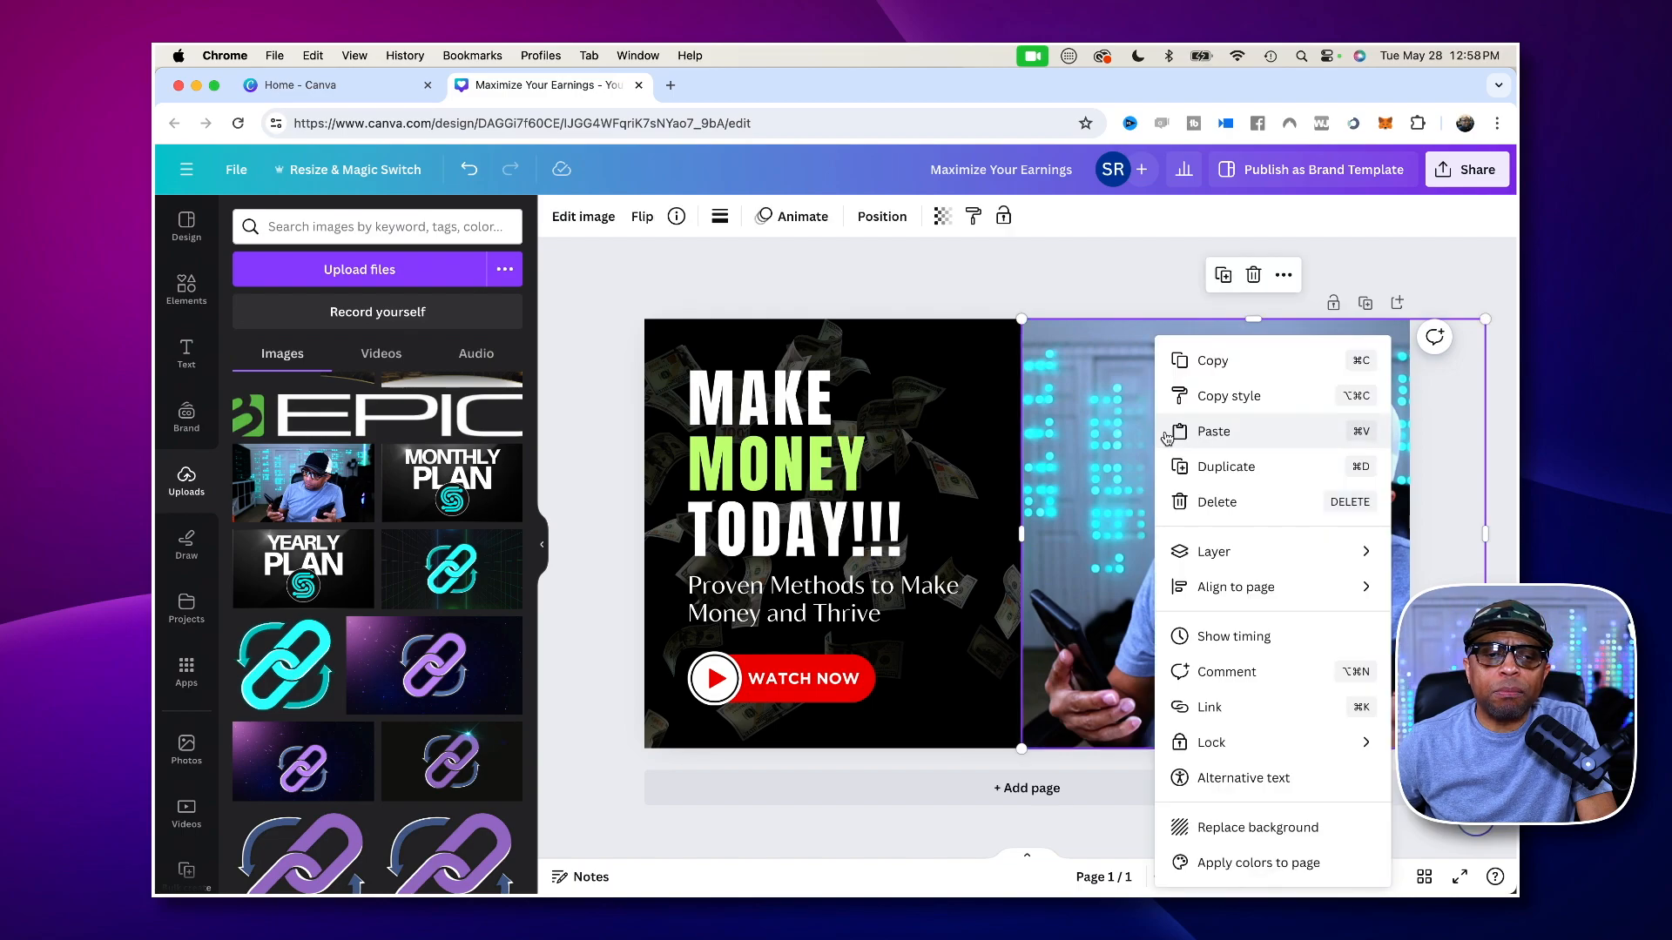
pyautogui.moveTo(1226, 558)
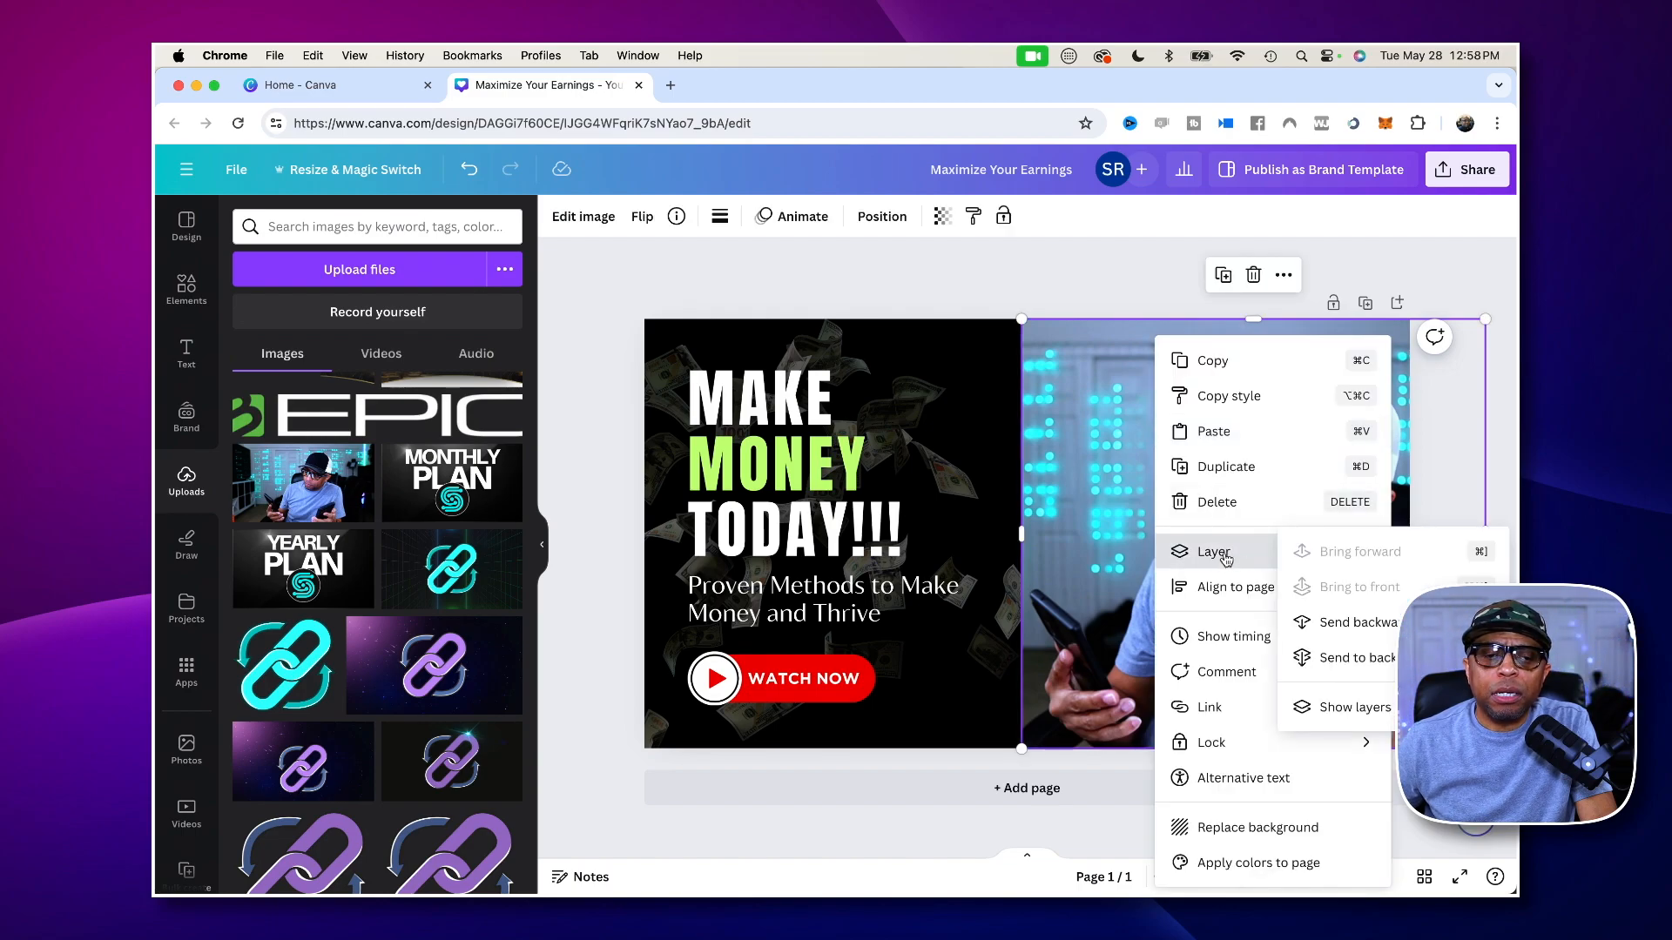
pyautogui.click(1359, 623)
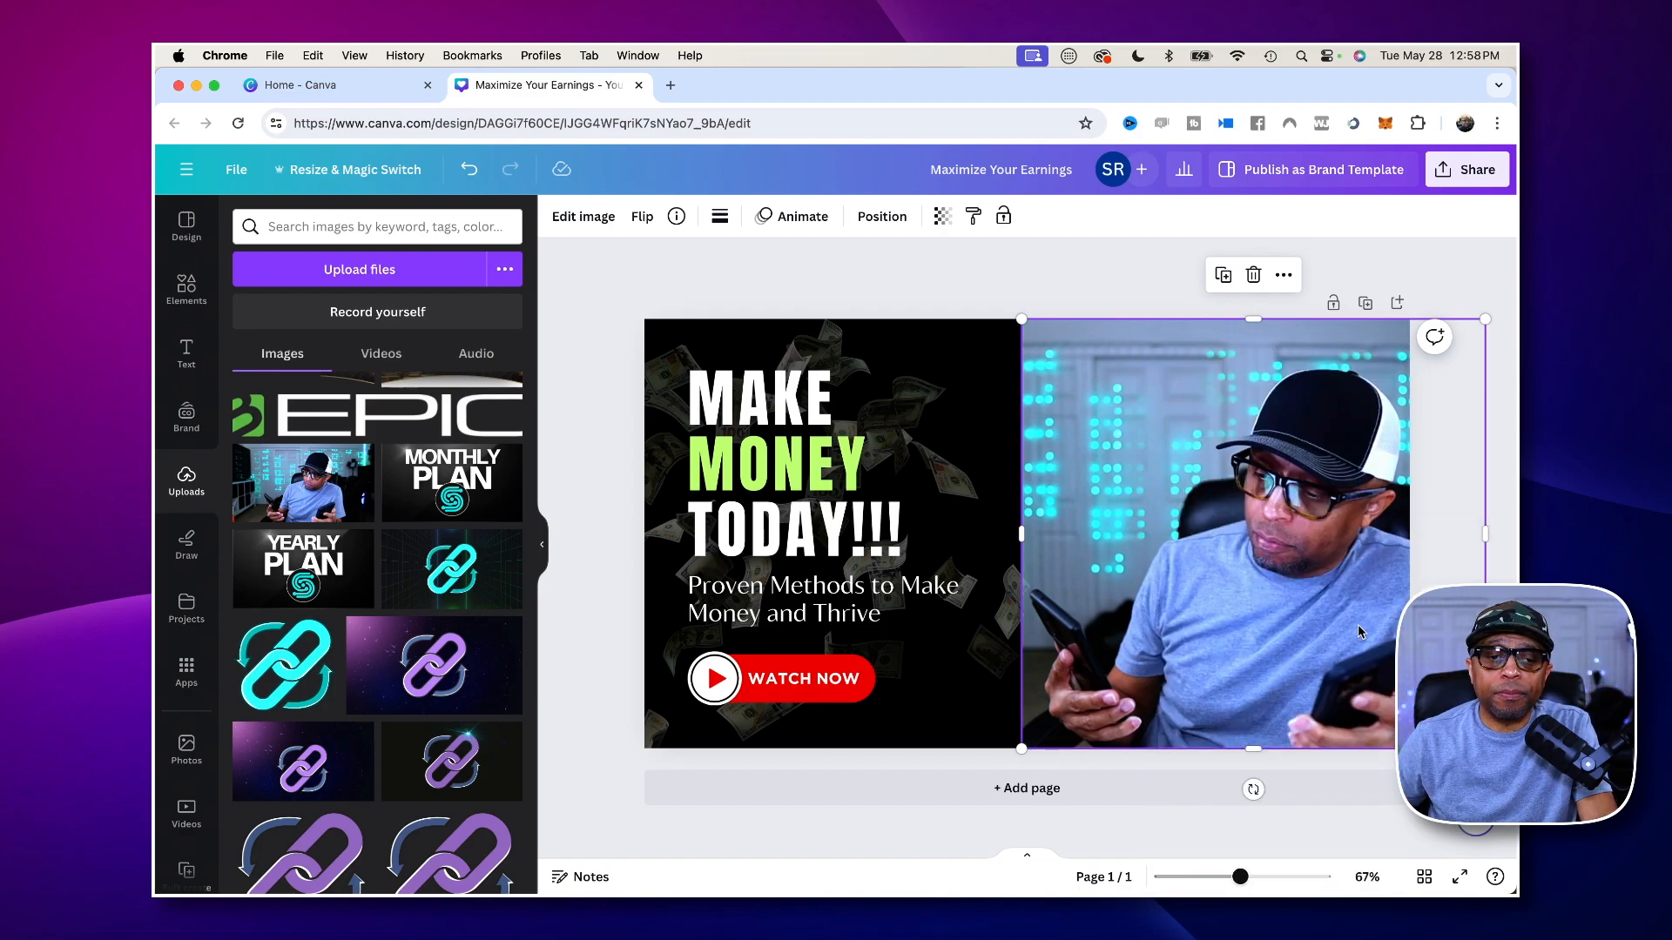
pyautogui.rightClick(1195, 411)
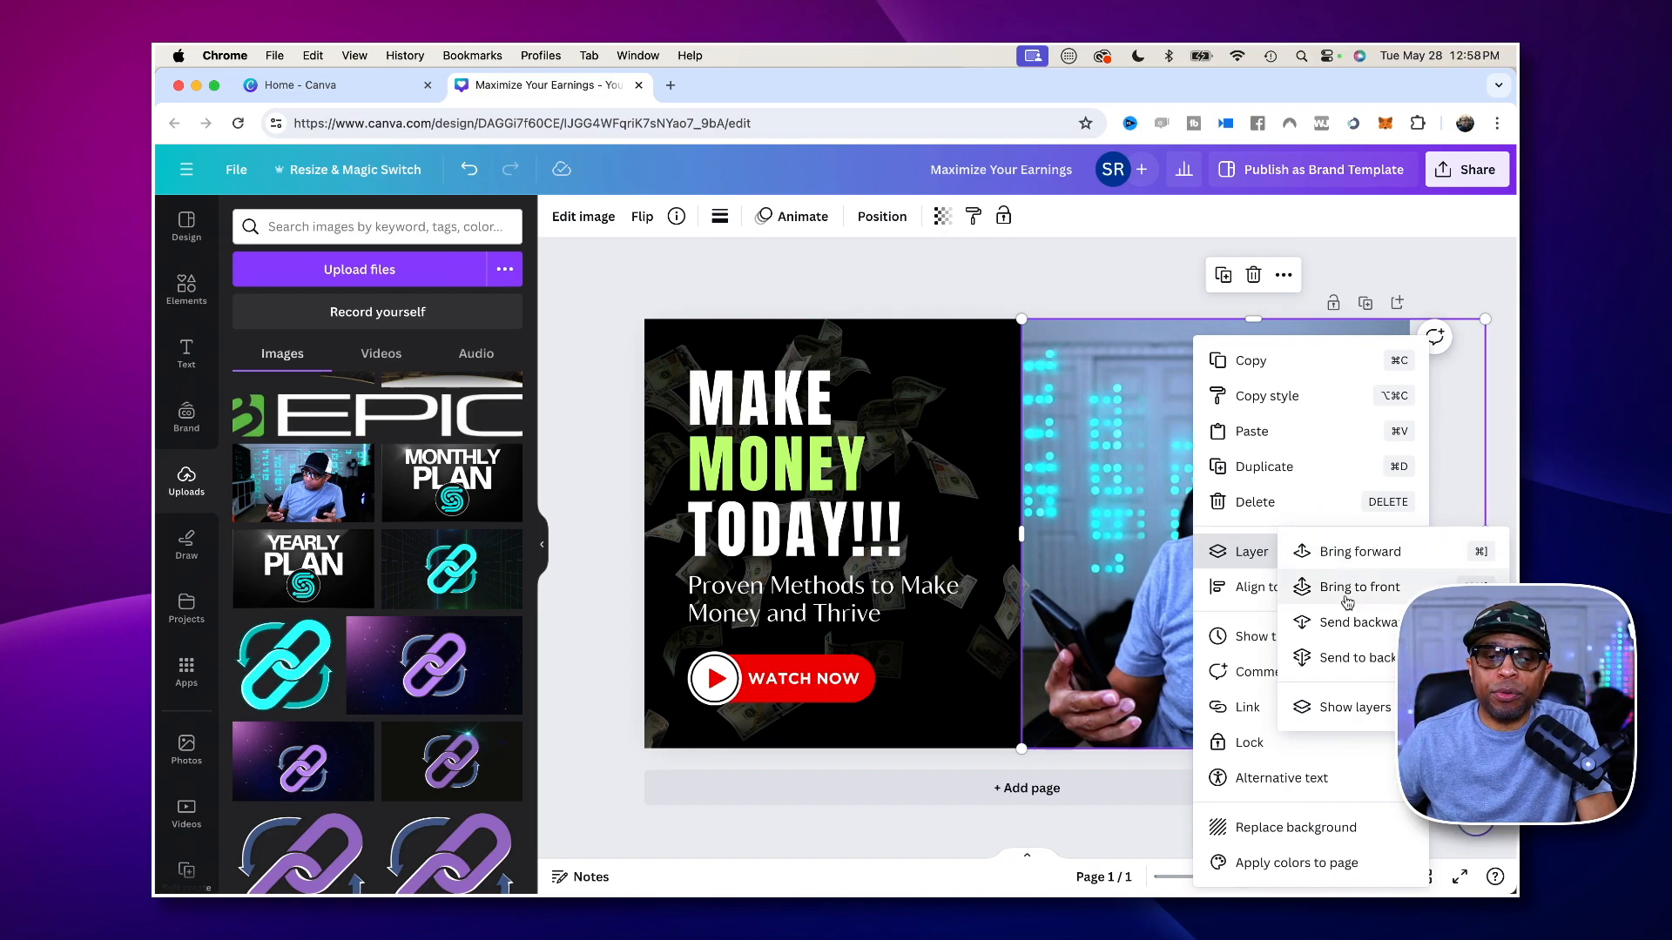
pyautogui.click(1345, 624)
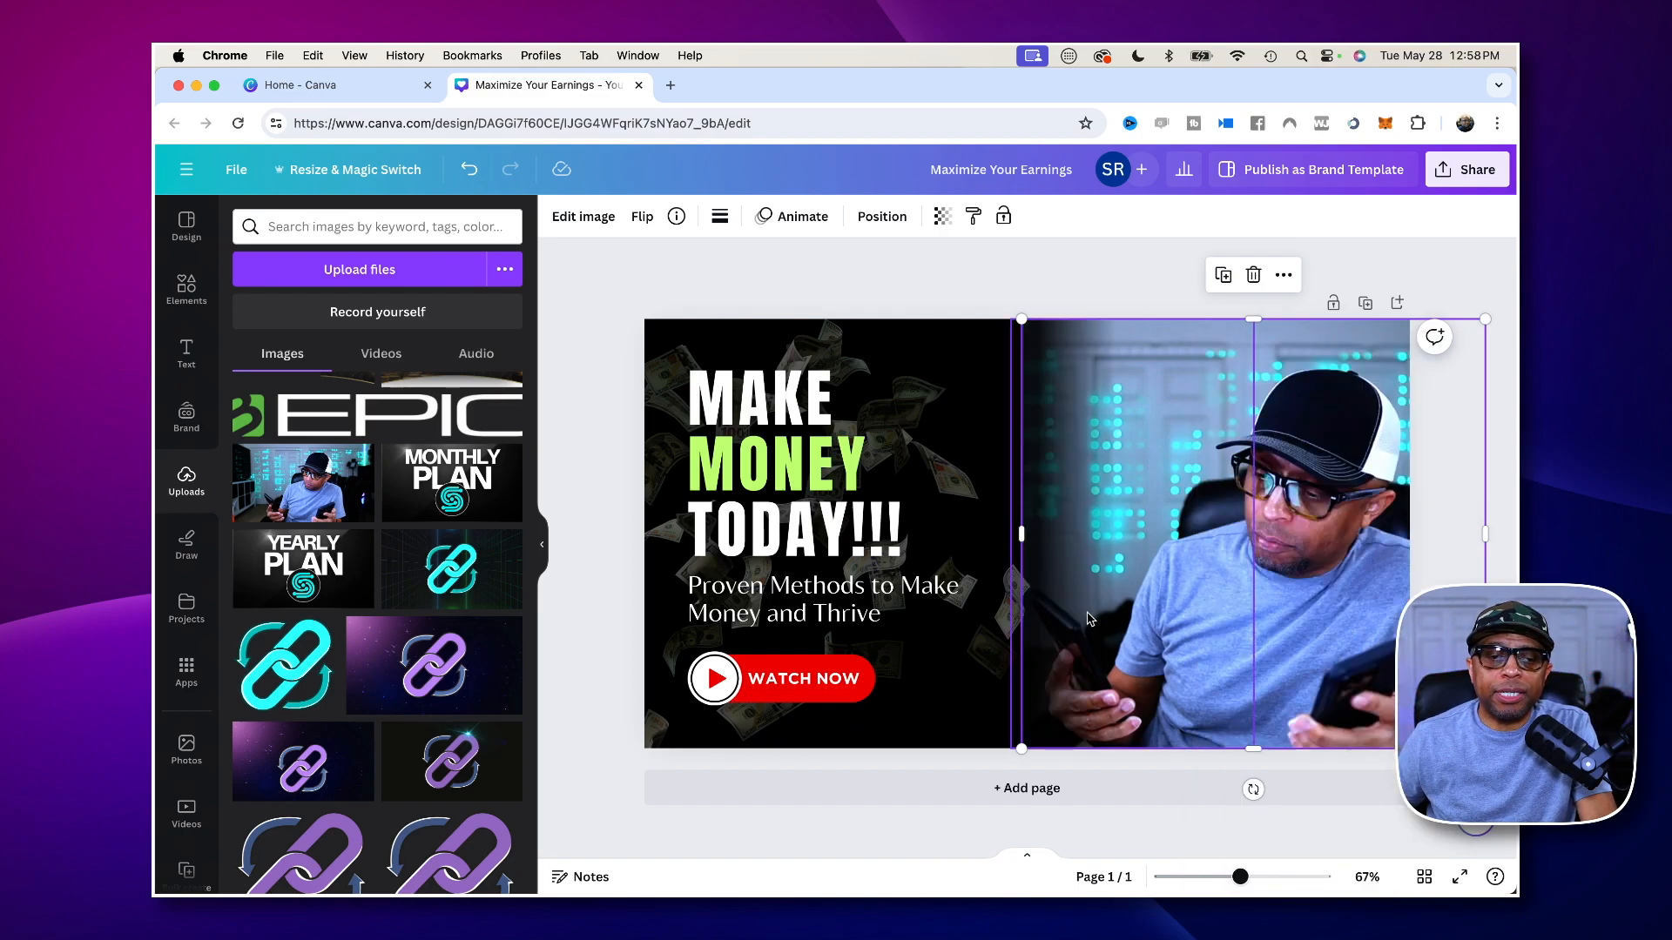
pyautogui.click(1006, 373)
pyautogui.click(1071, 503)
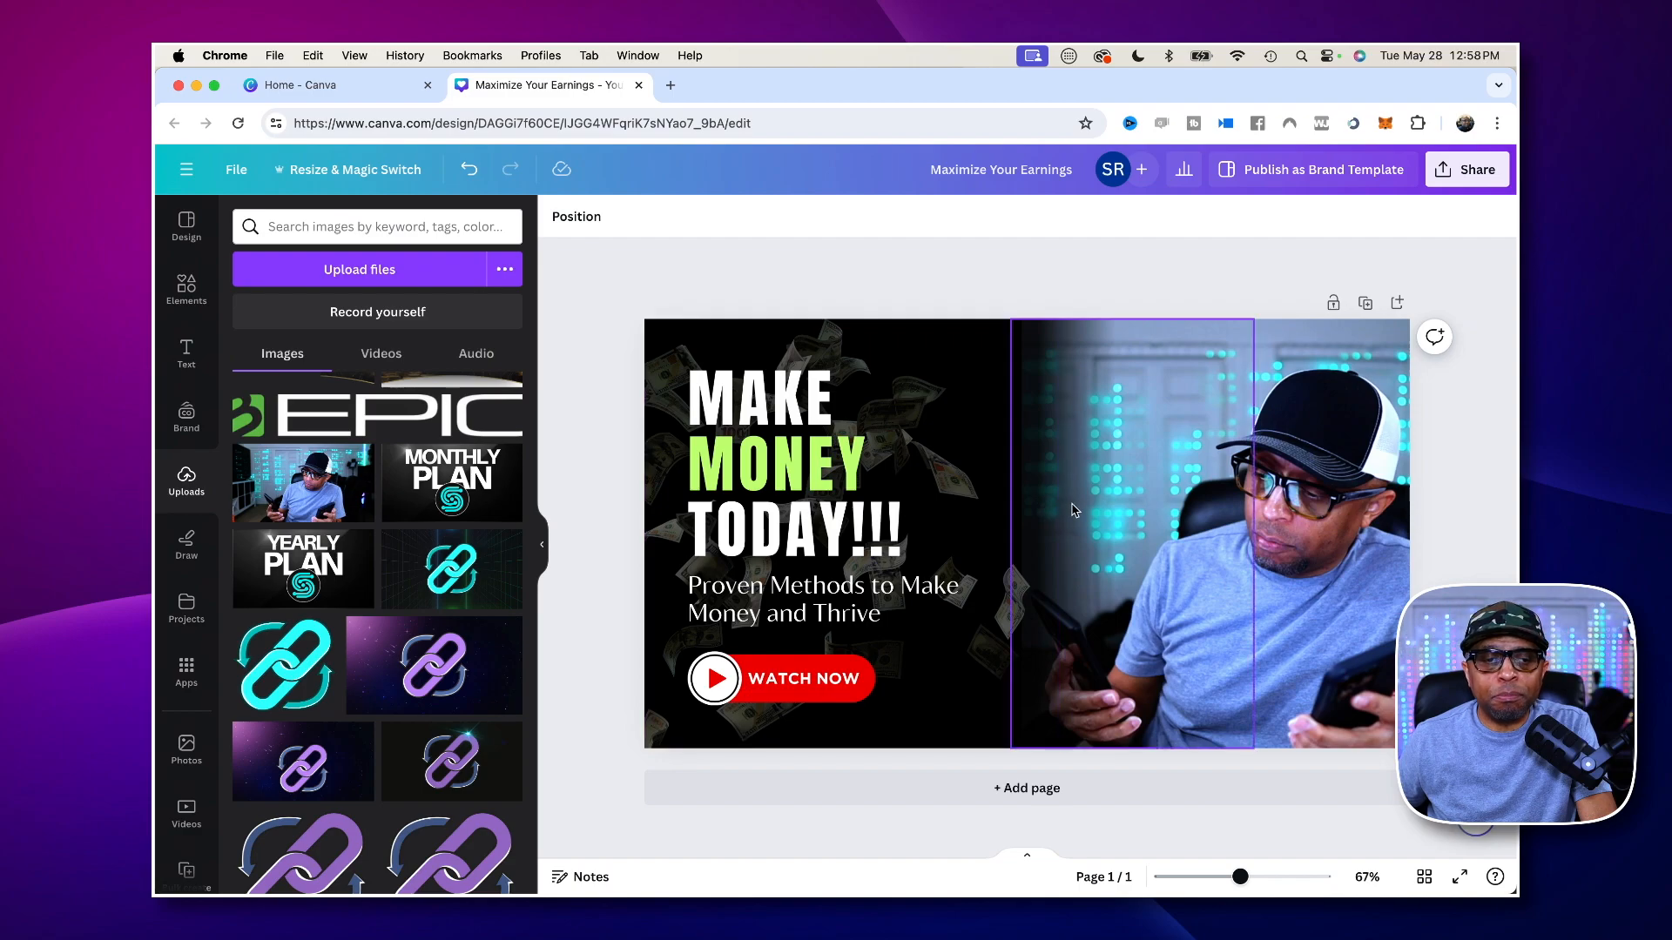
# - Try moving the black gradient further over the man's photo, and undo the move
pyautogui.moveTo(1082, 506); pyautogui.dragTo(1166, 503)
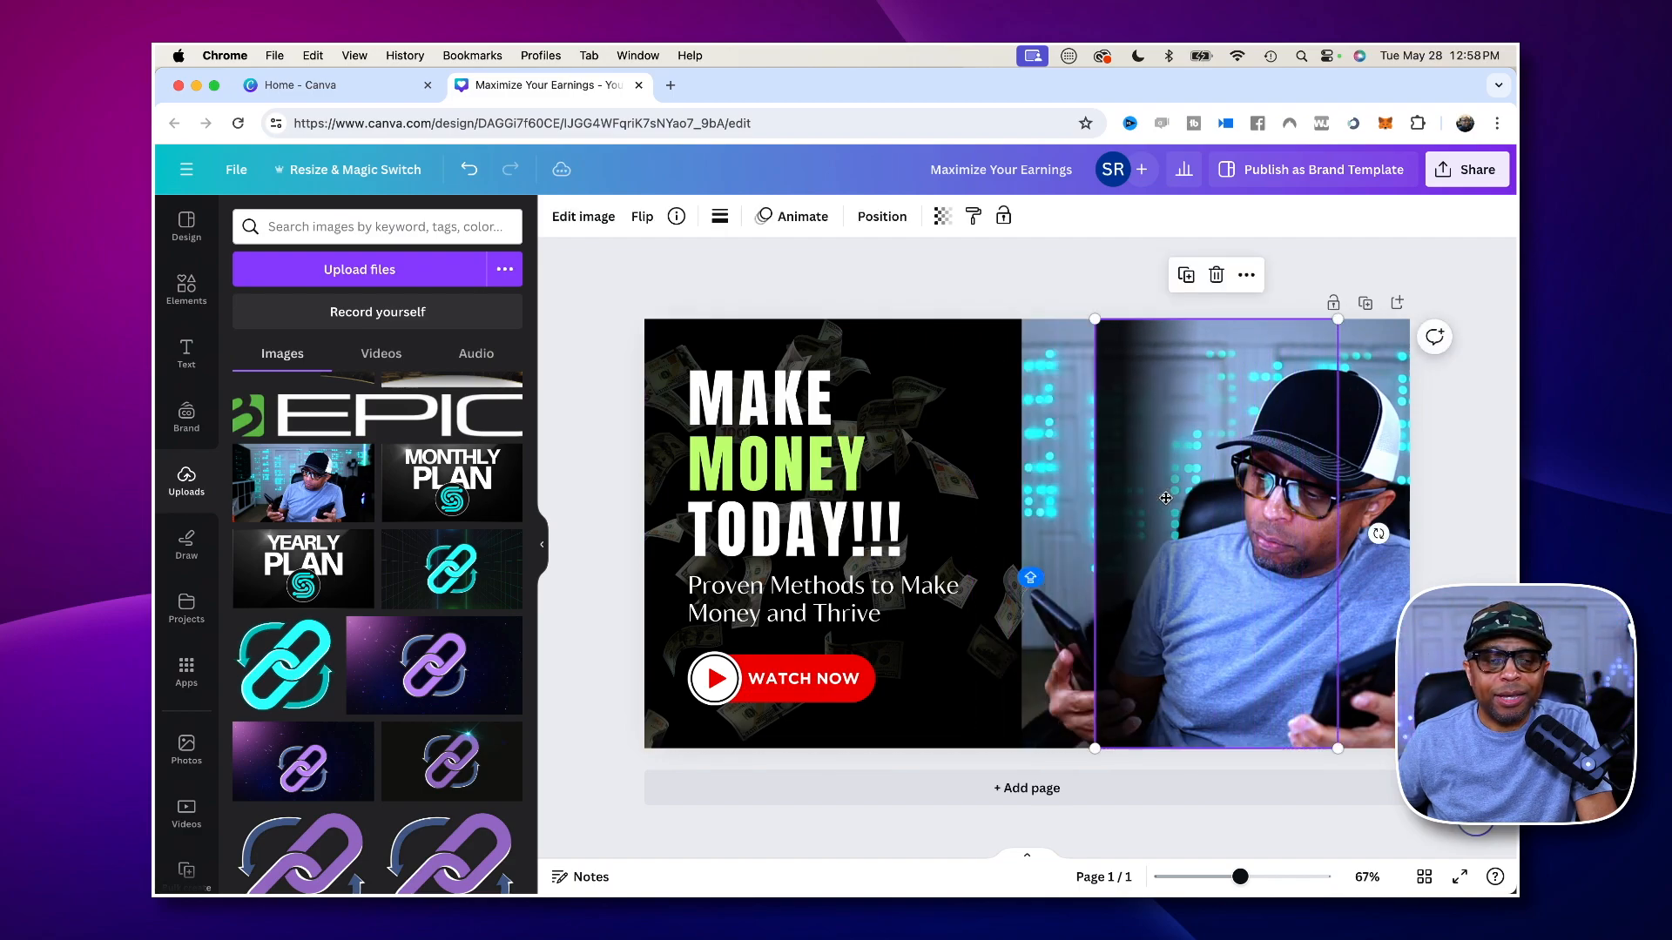
pyautogui.press('super+z')
pyautogui.click(802, 265)
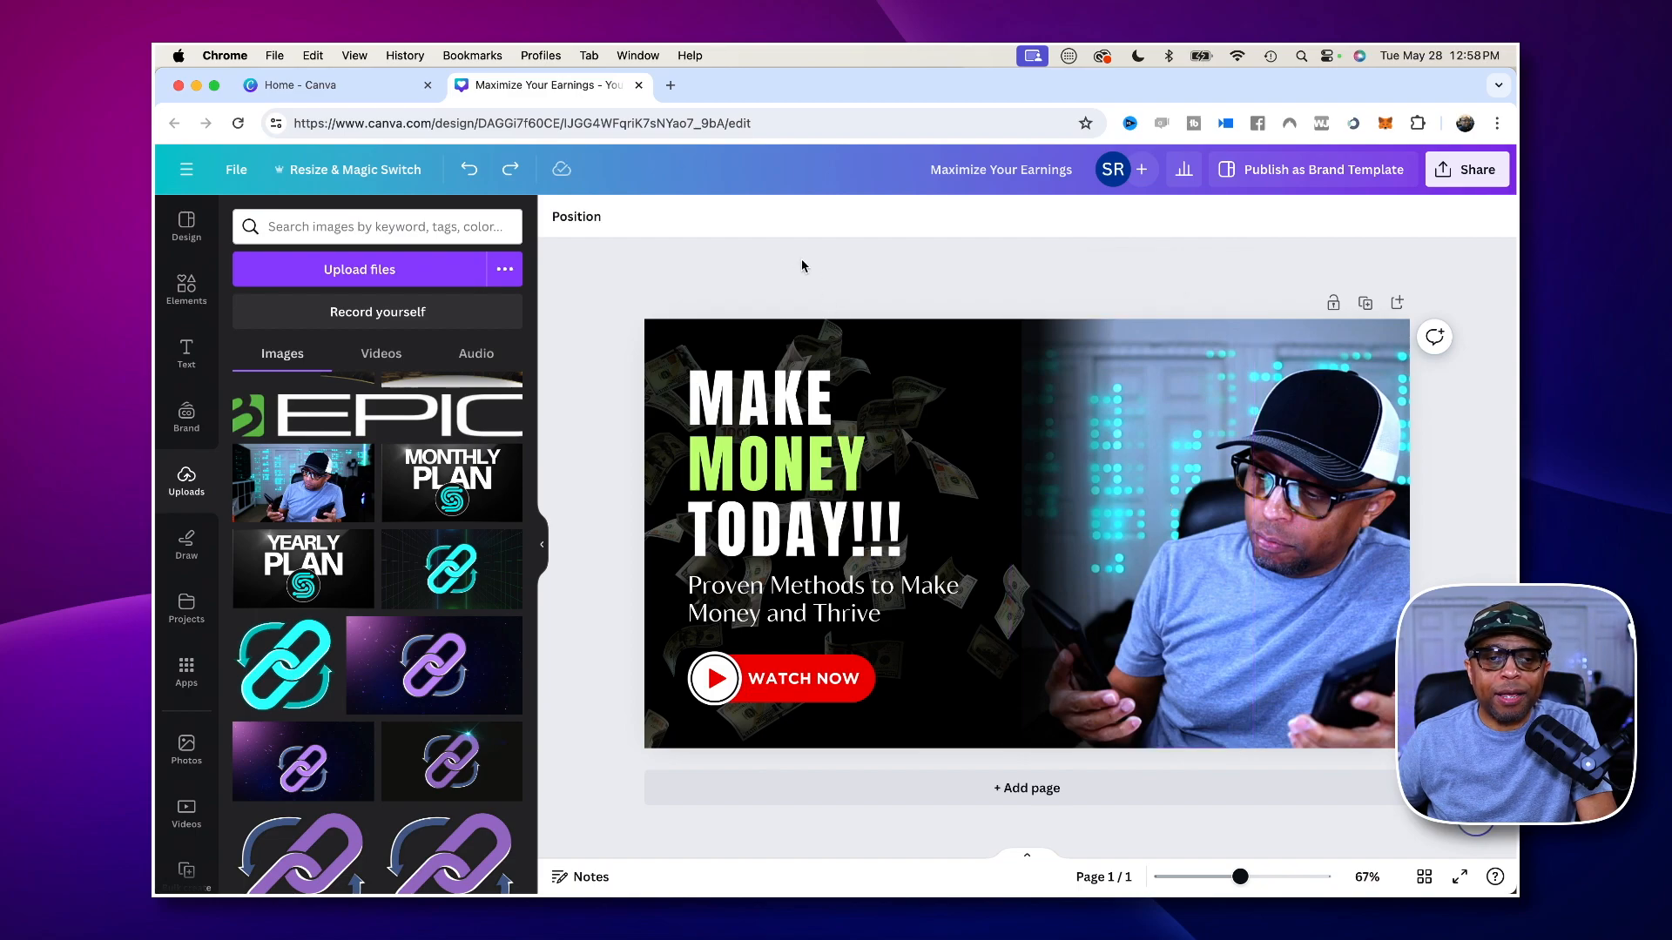
pyautogui.click(1295, 413)
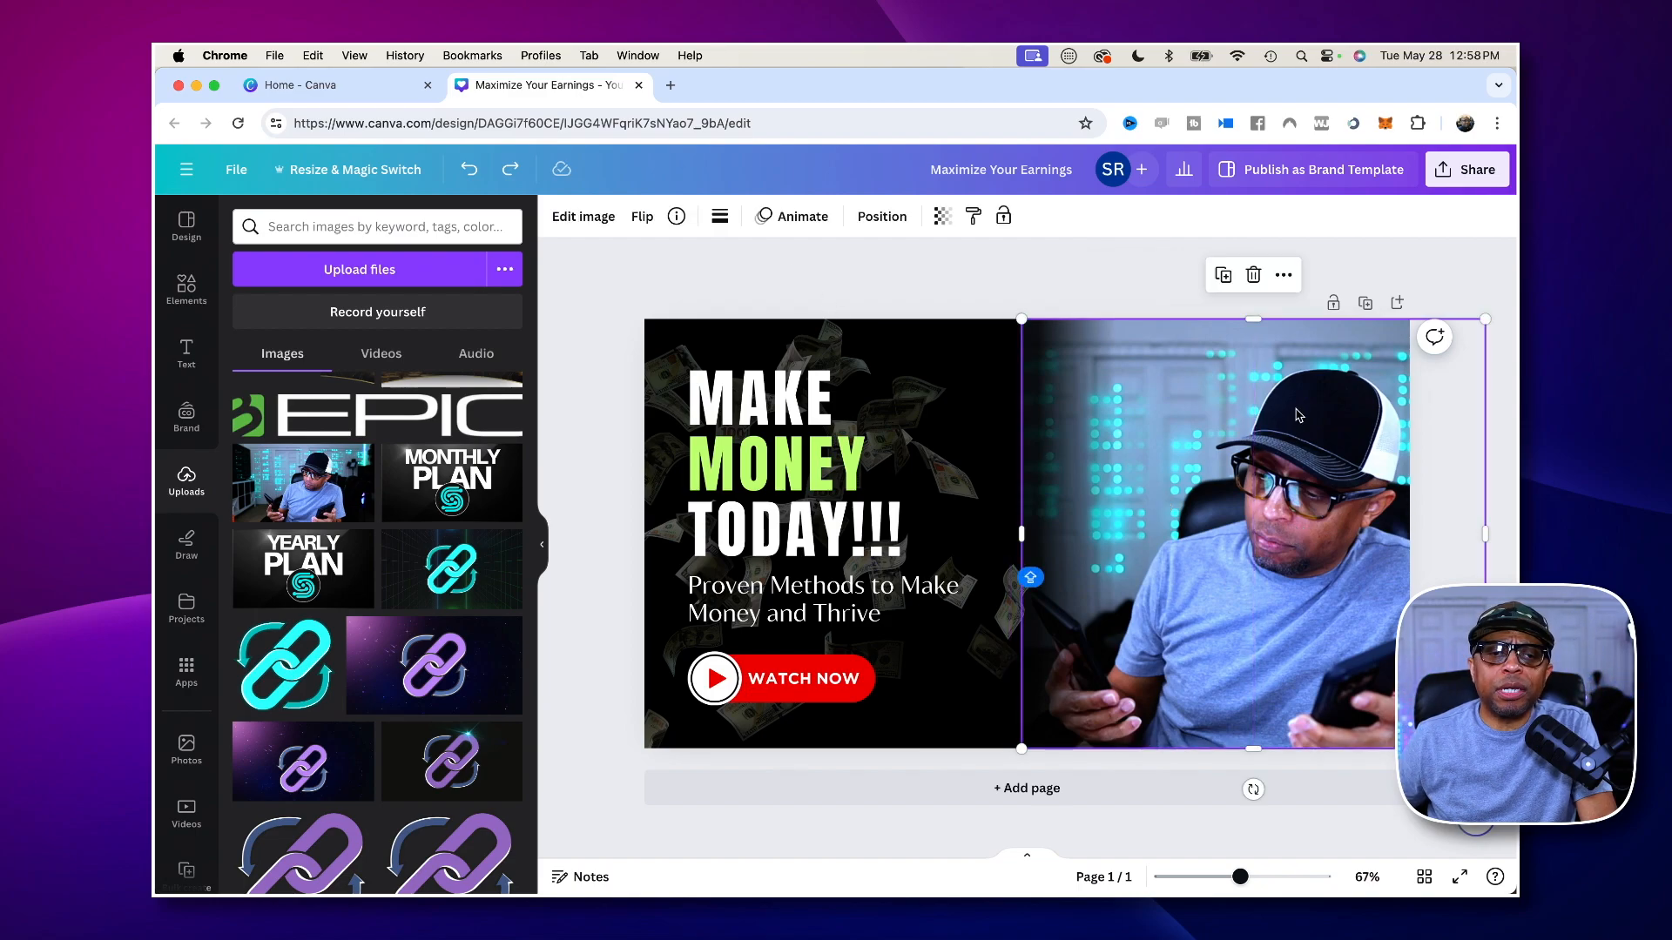
pyautogui.rightClick(1295, 413)
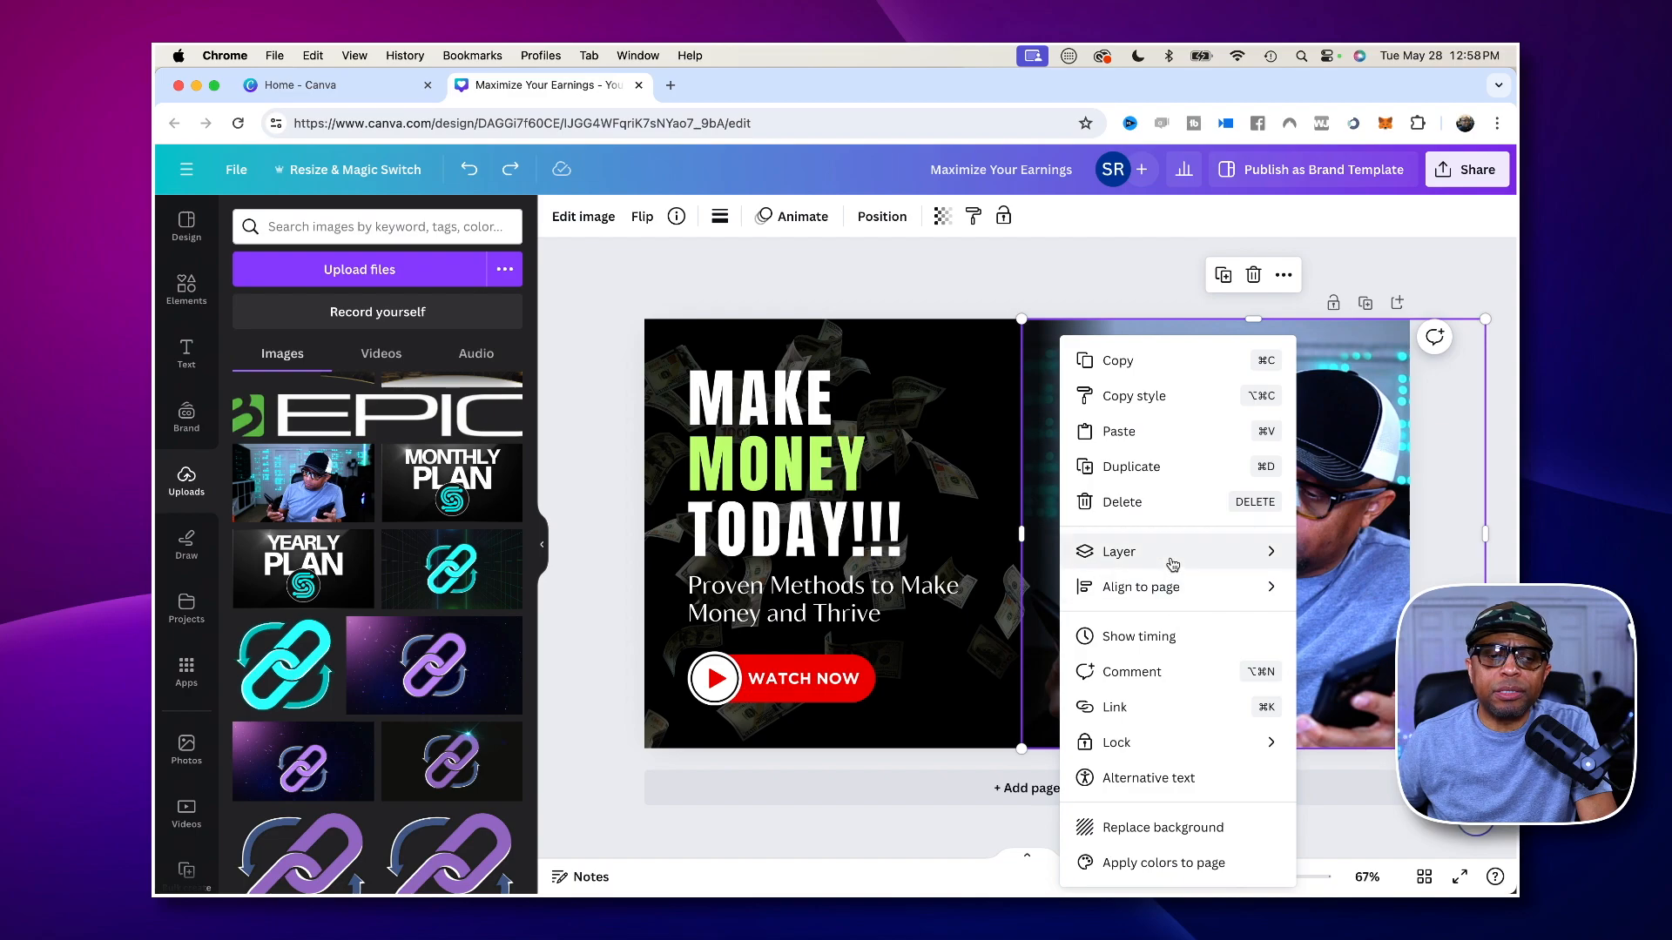
pyautogui.moveTo(1173, 564)
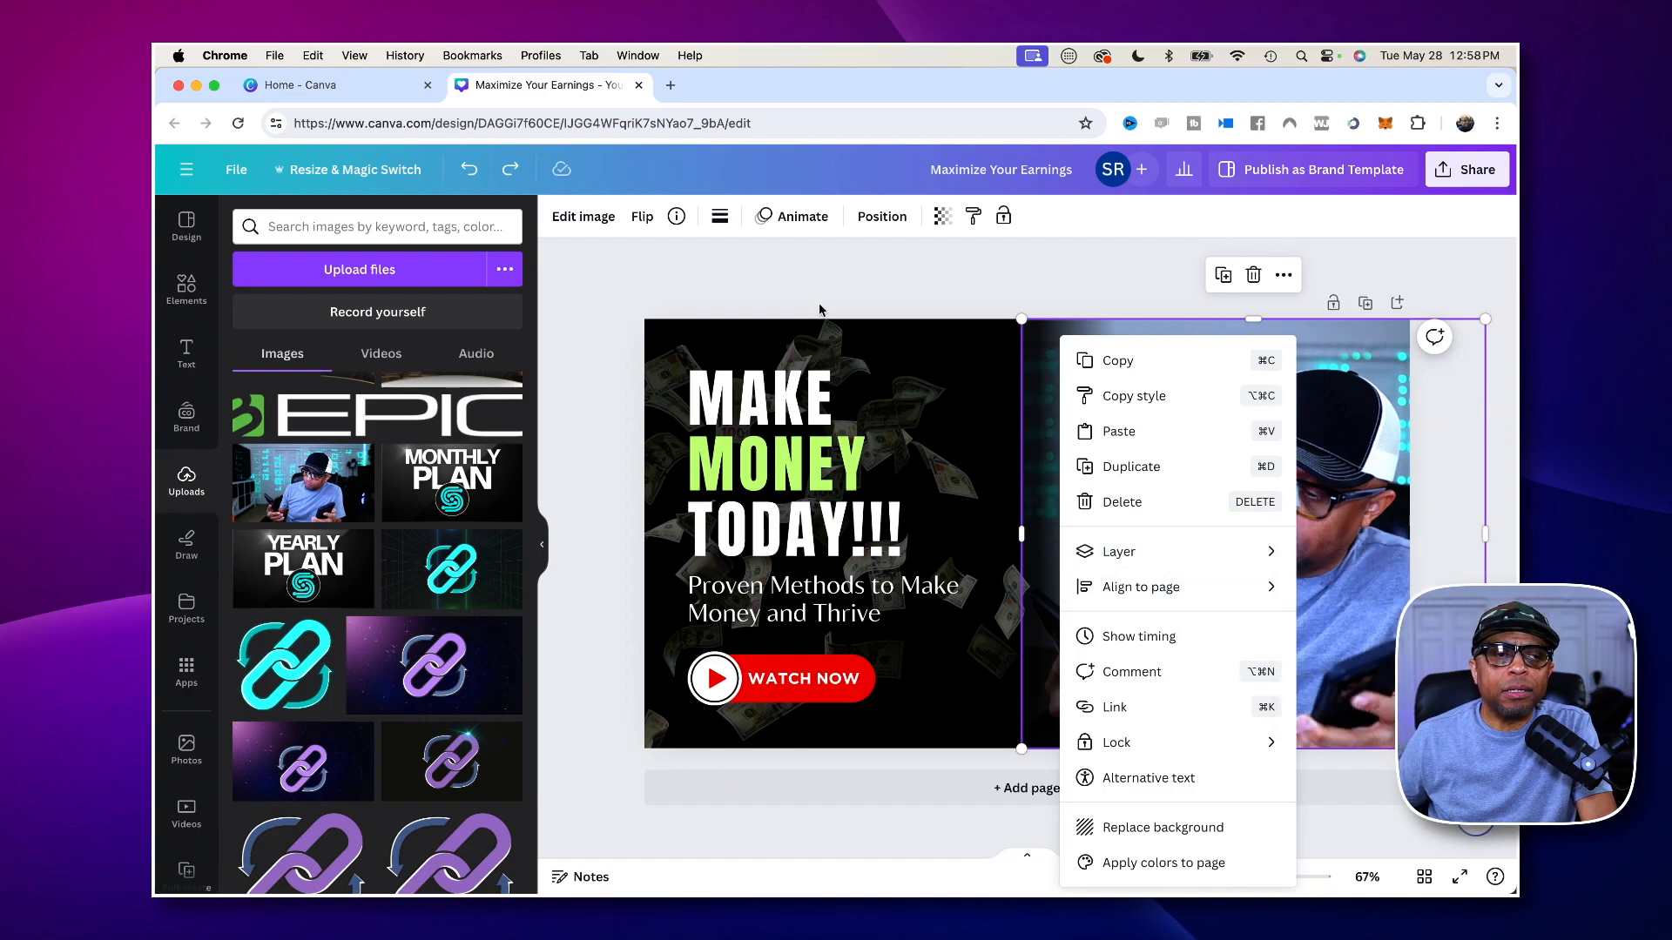
pyautogui.click(621, 287)
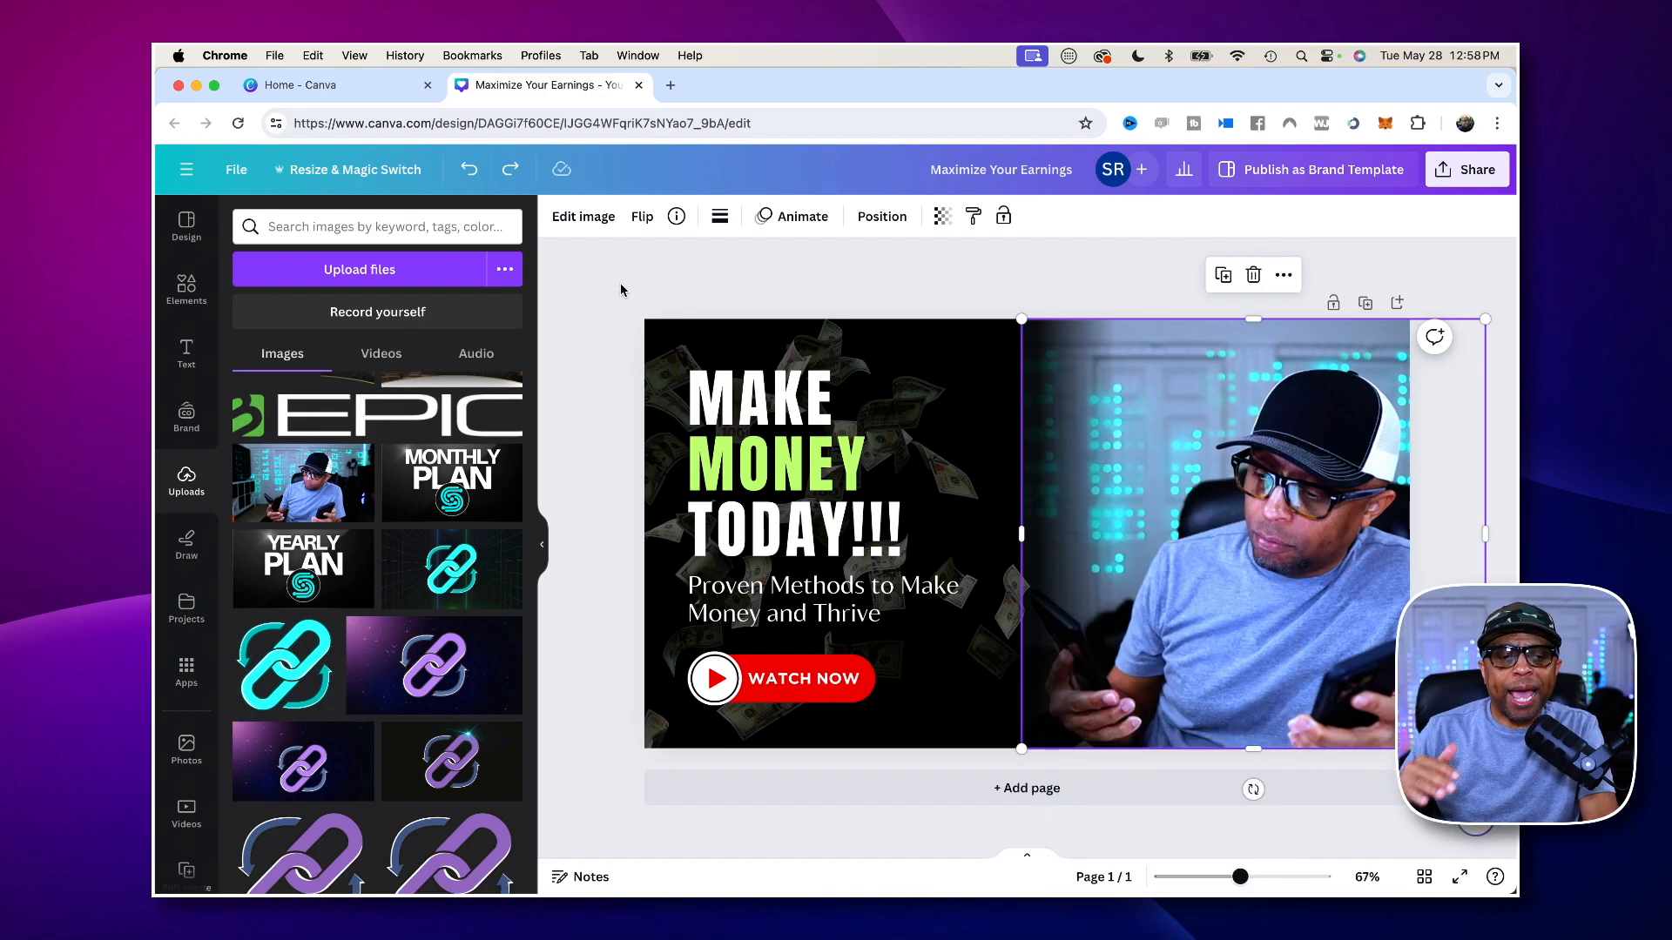
pyautogui.click(618, 290)
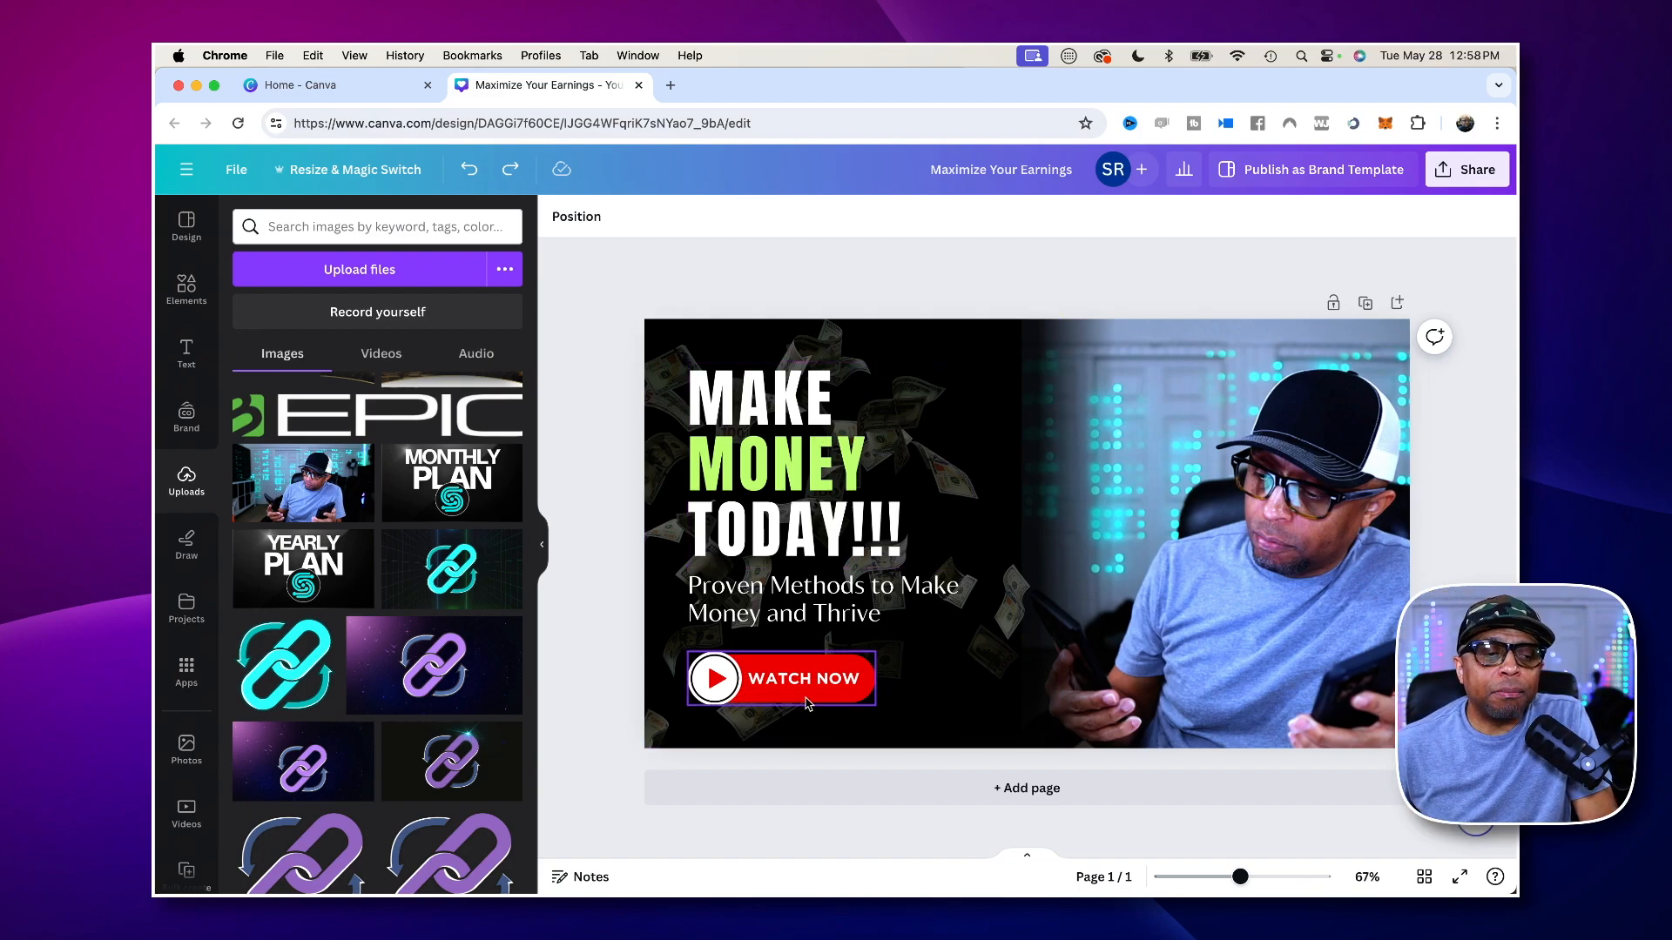
# - Enlarge the man's photo past the page's upper and outer edges and align its inner edge with the black gradient's left edge
pyautogui.click(1310, 542)
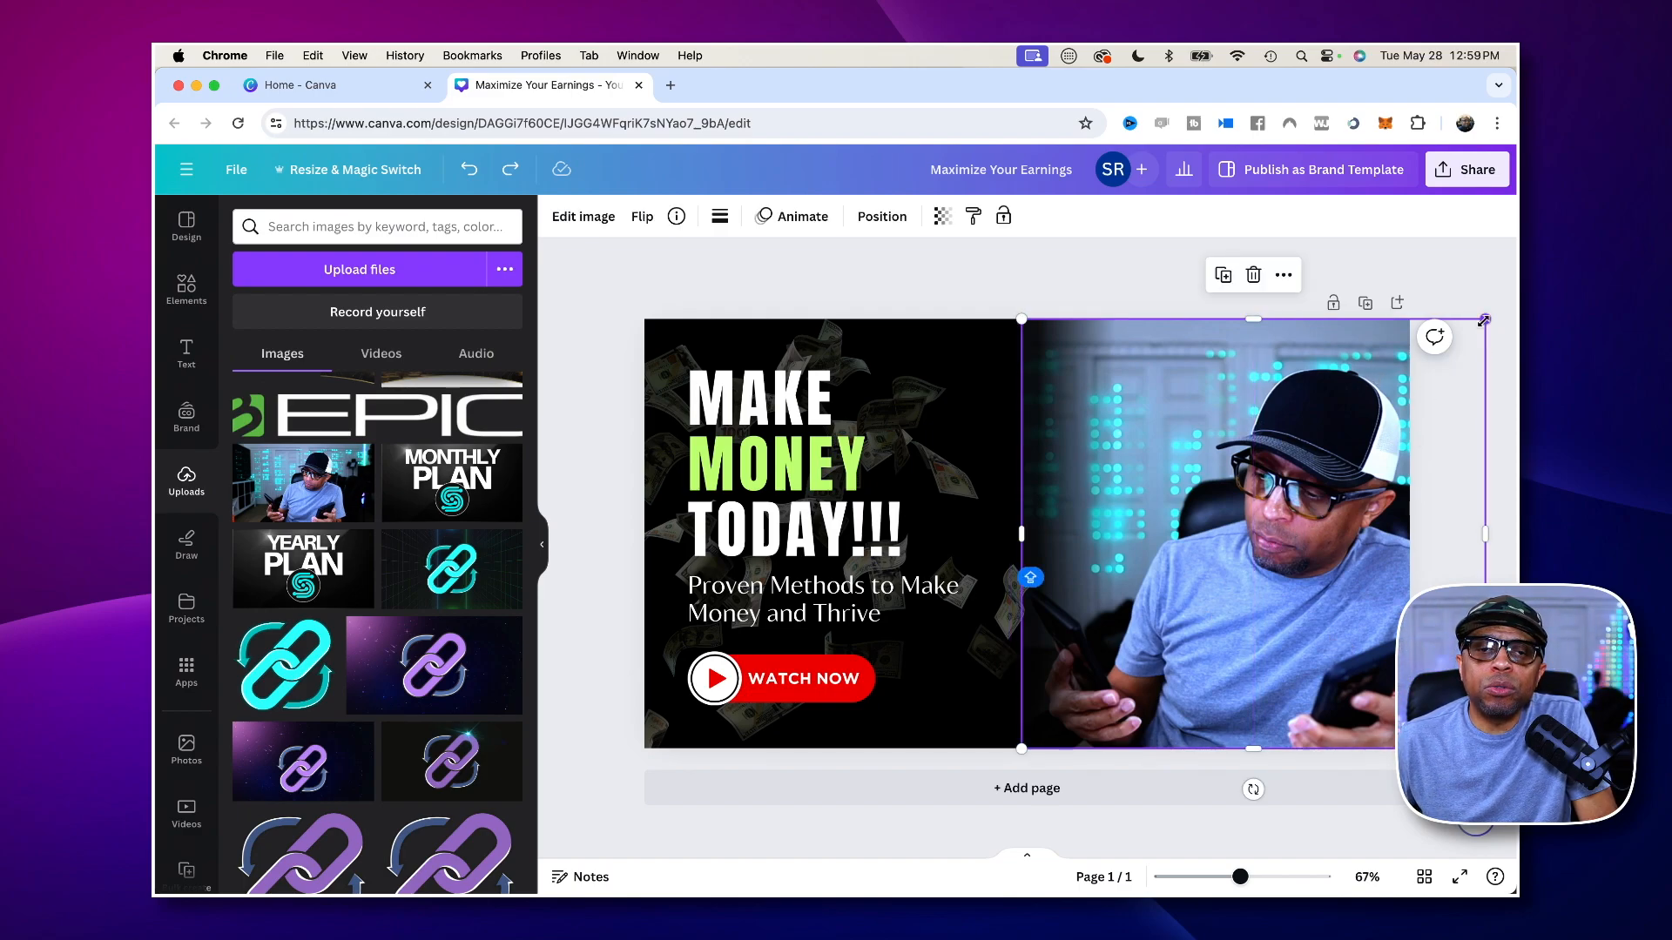
pyautogui.moveTo(1484, 320); pyautogui.dragTo(1515, 270)
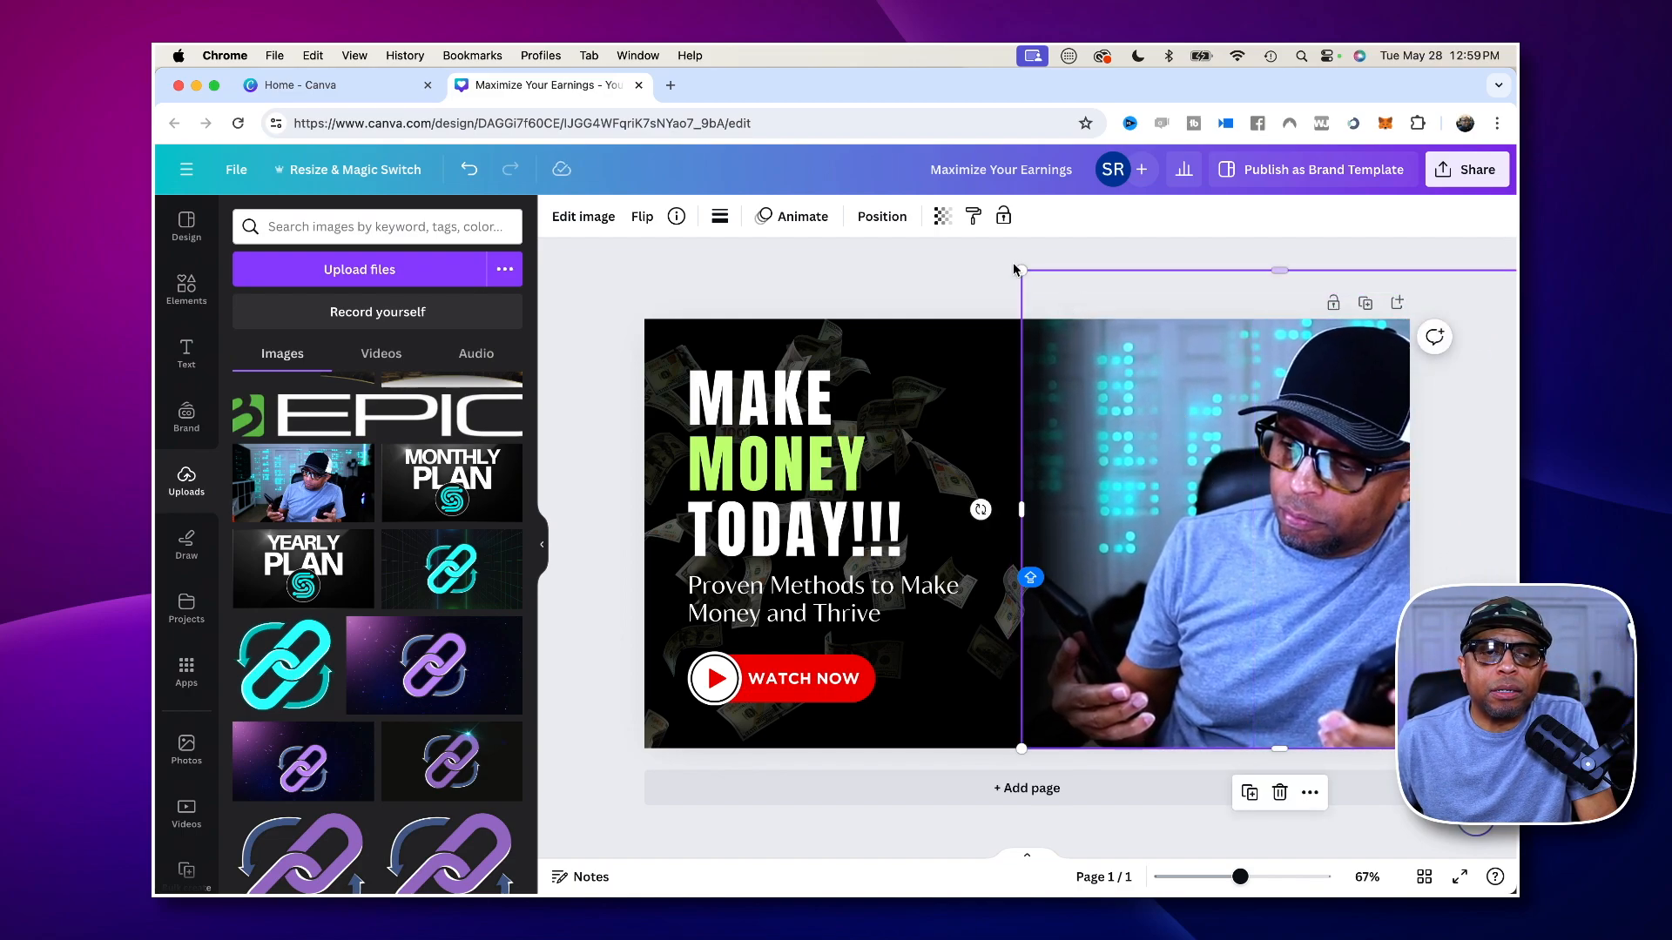
pyautogui.moveTo(1024, 275); pyautogui.dragTo(979, 237)
pyautogui.moveTo(1310, 447); pyautogui.dragTo(1344, 443)
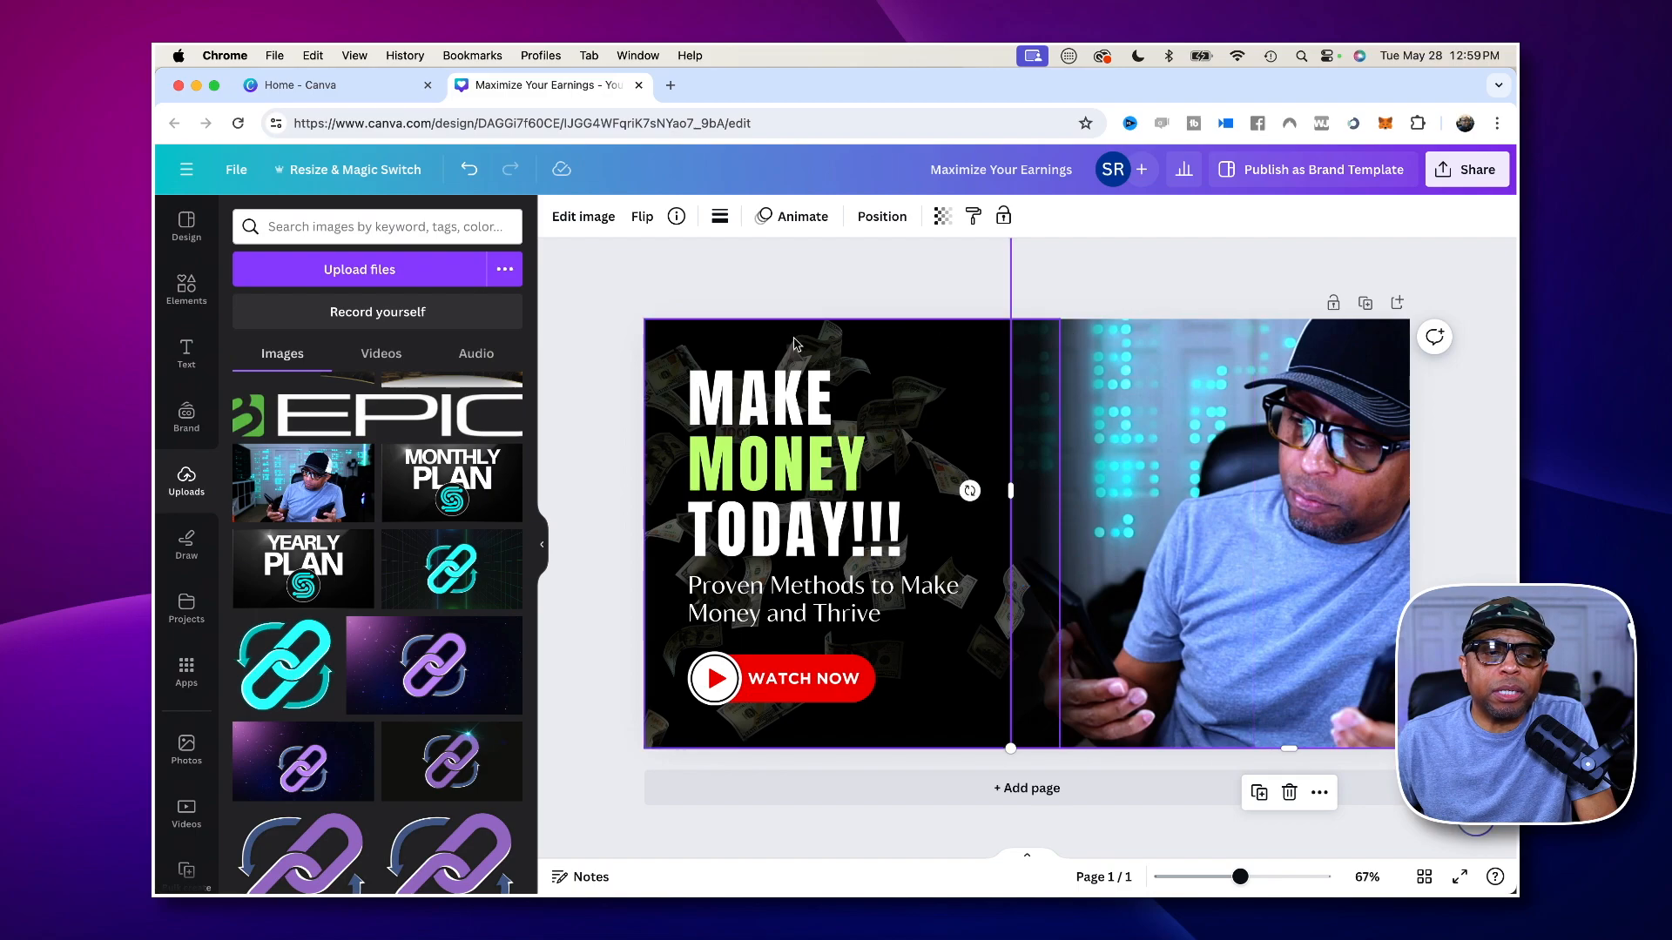
pyautogui.moveTo(1013, 748); pyautogui.dragTo(1044, 725)
pyautogui.moveTo(1290, 581); pyautogui.dragTo(1281, 607)
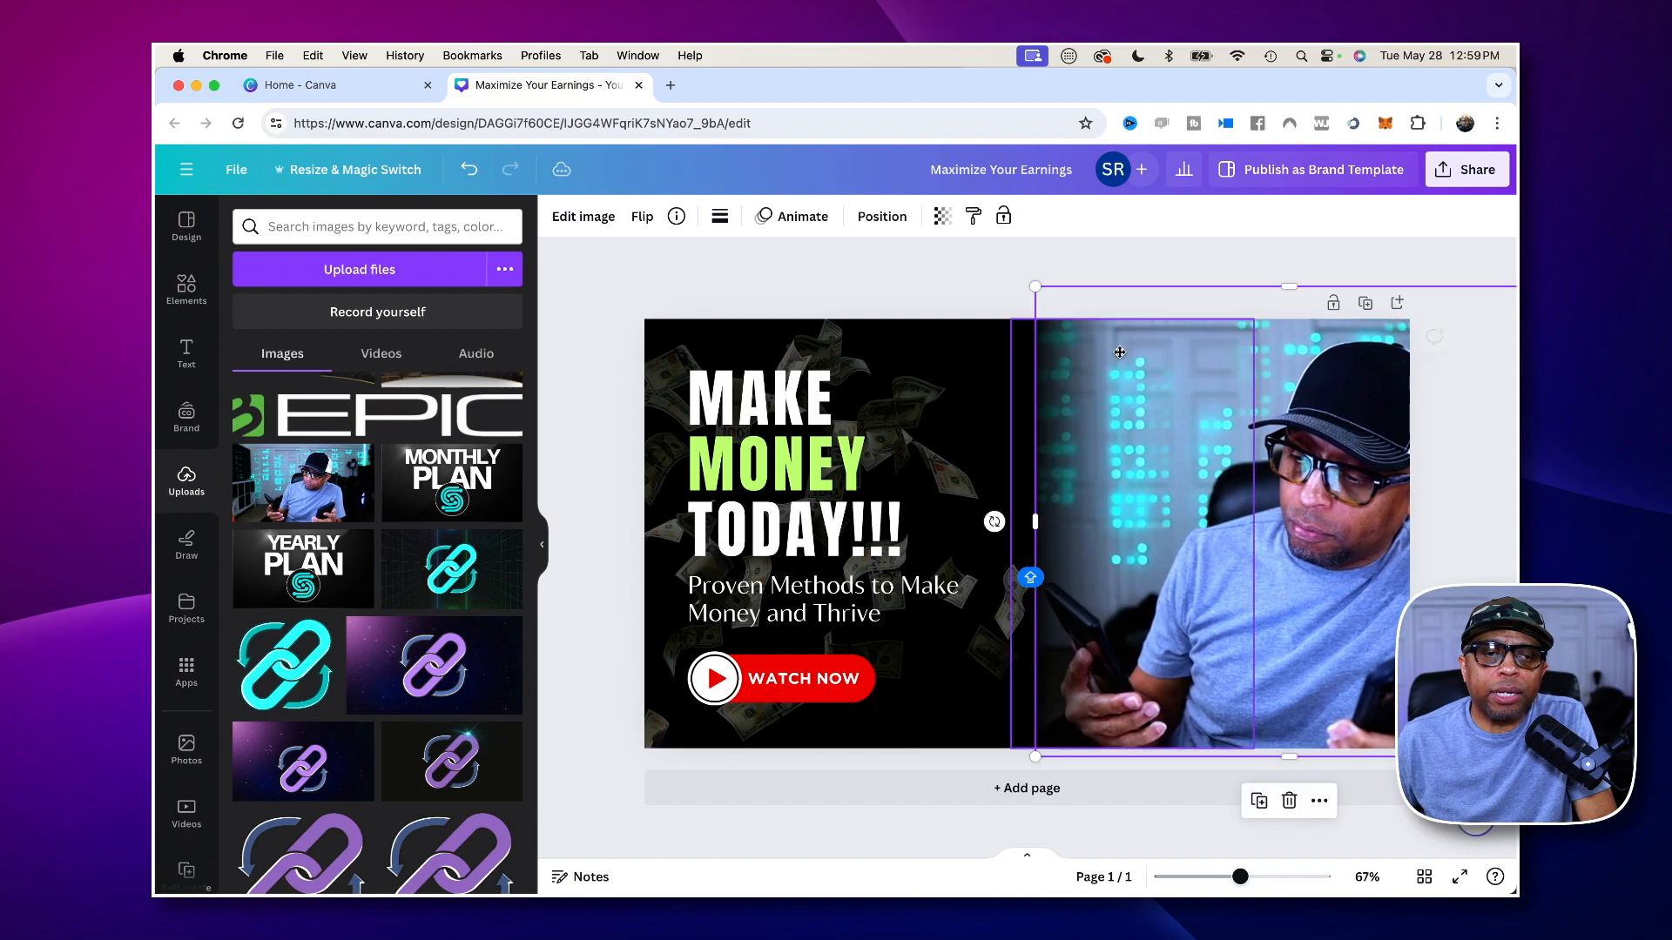
pyautogui.moveTo(1036, 287); pyautogui.dragTo(1016, 265)
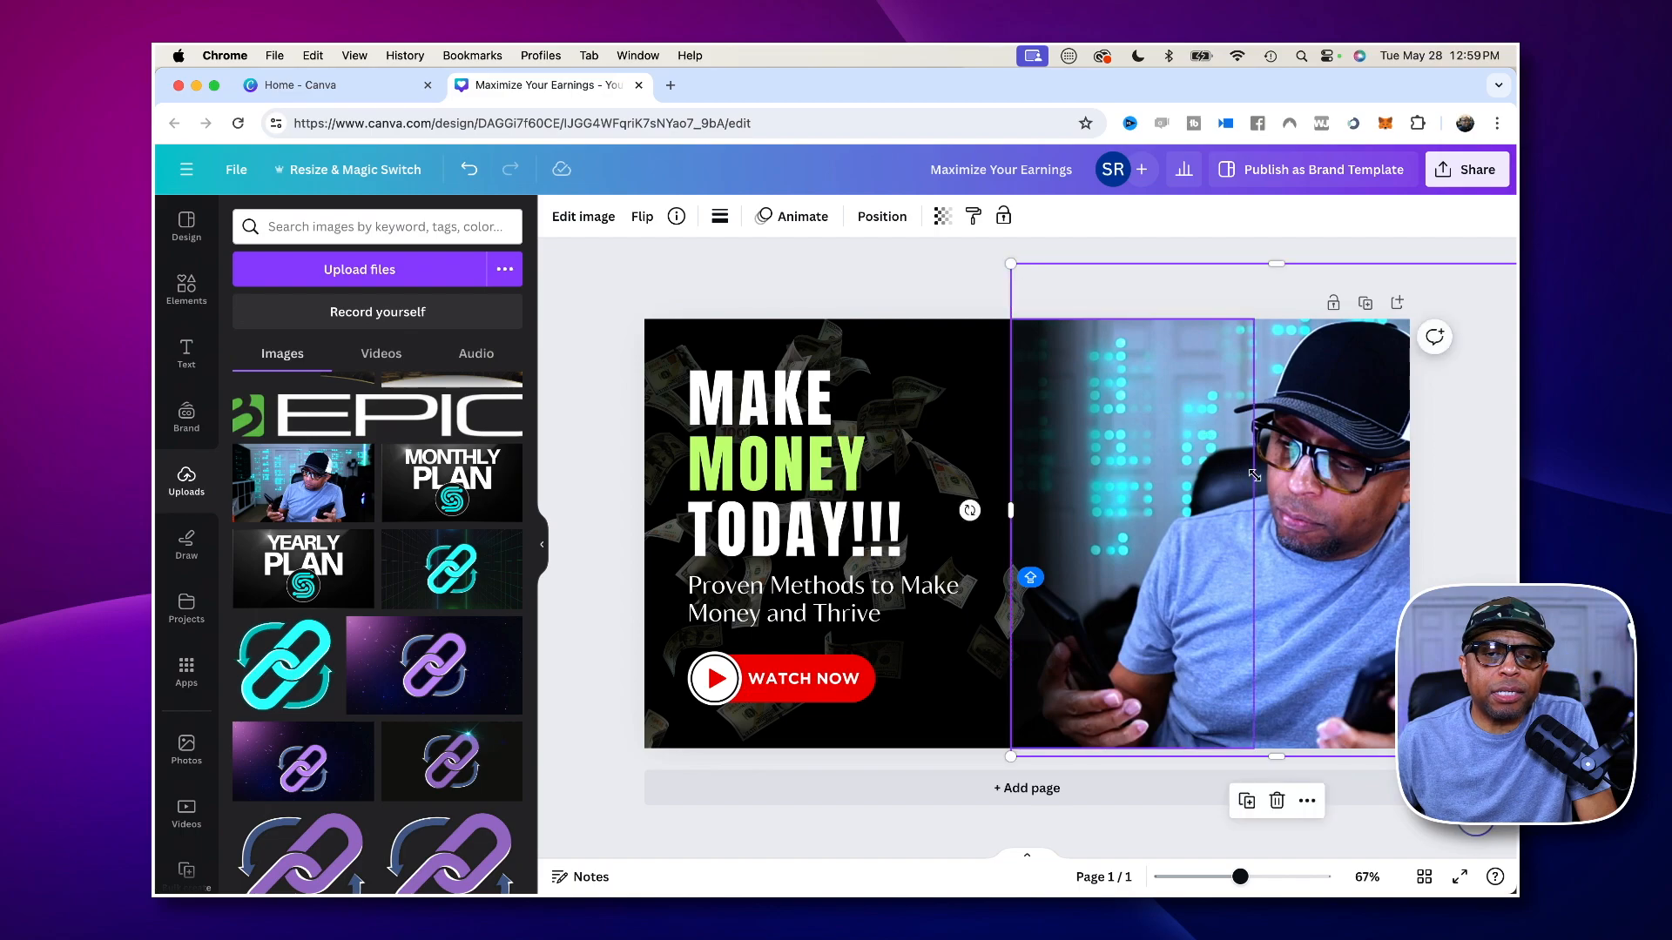
pyautogui.click(761, 266)
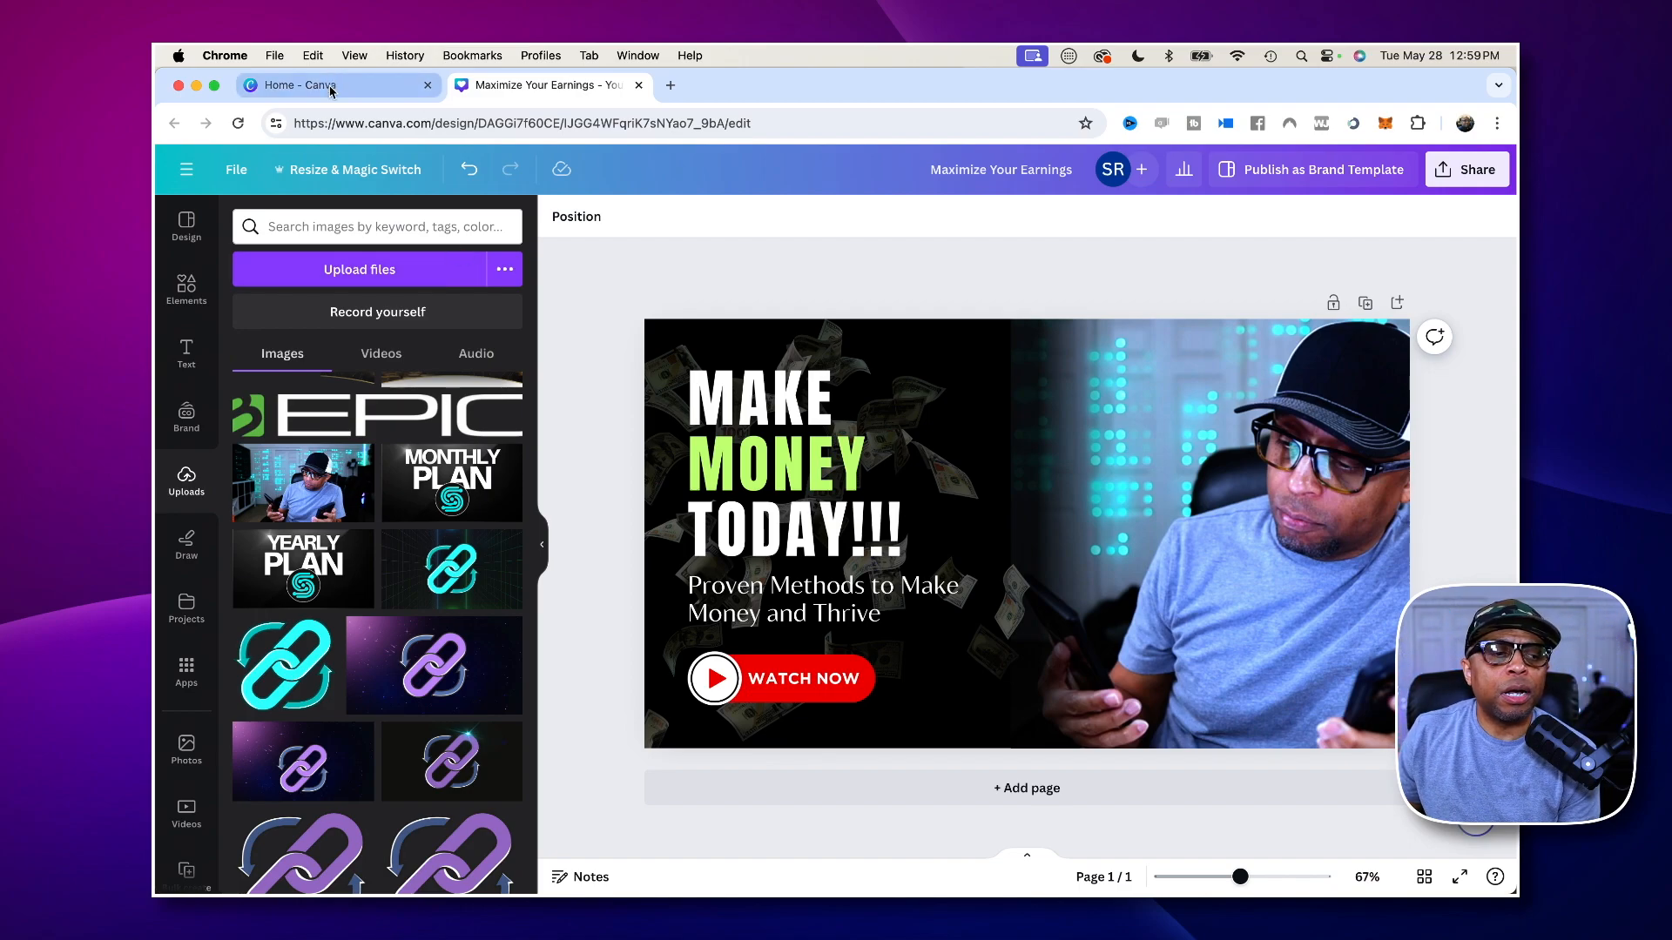
# - Browse the templates similar to the applied Black and White Simple Make Money YouTube Thumbnail template
pyautogui.click(188, 287)
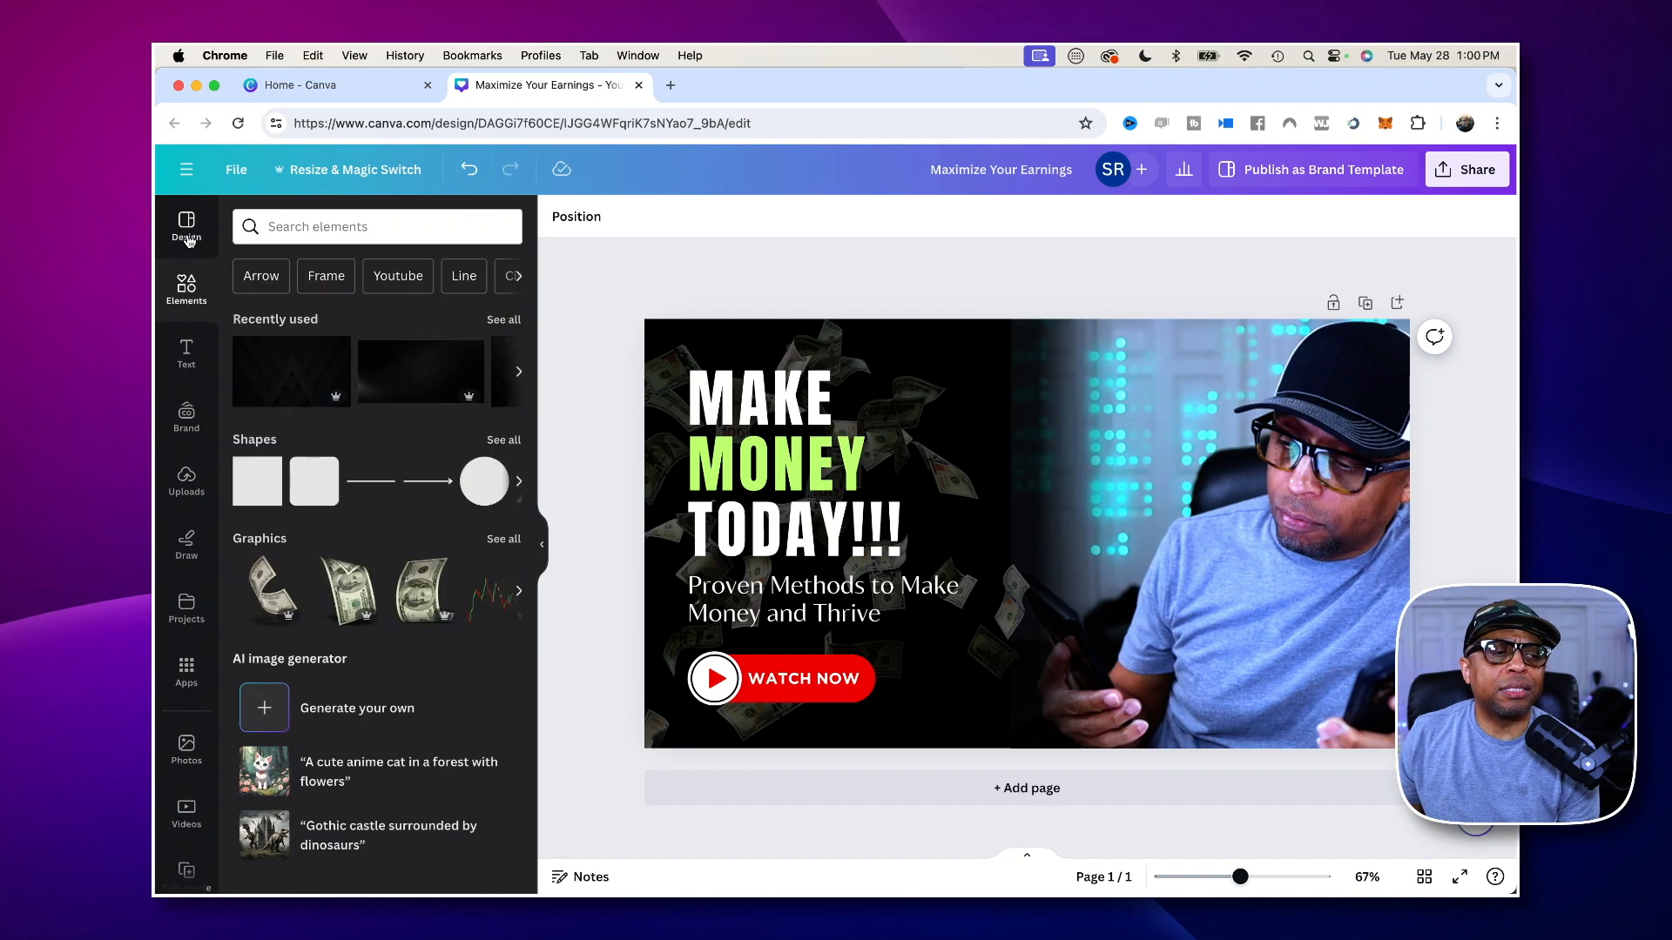
pyautogui.click(188, 235)
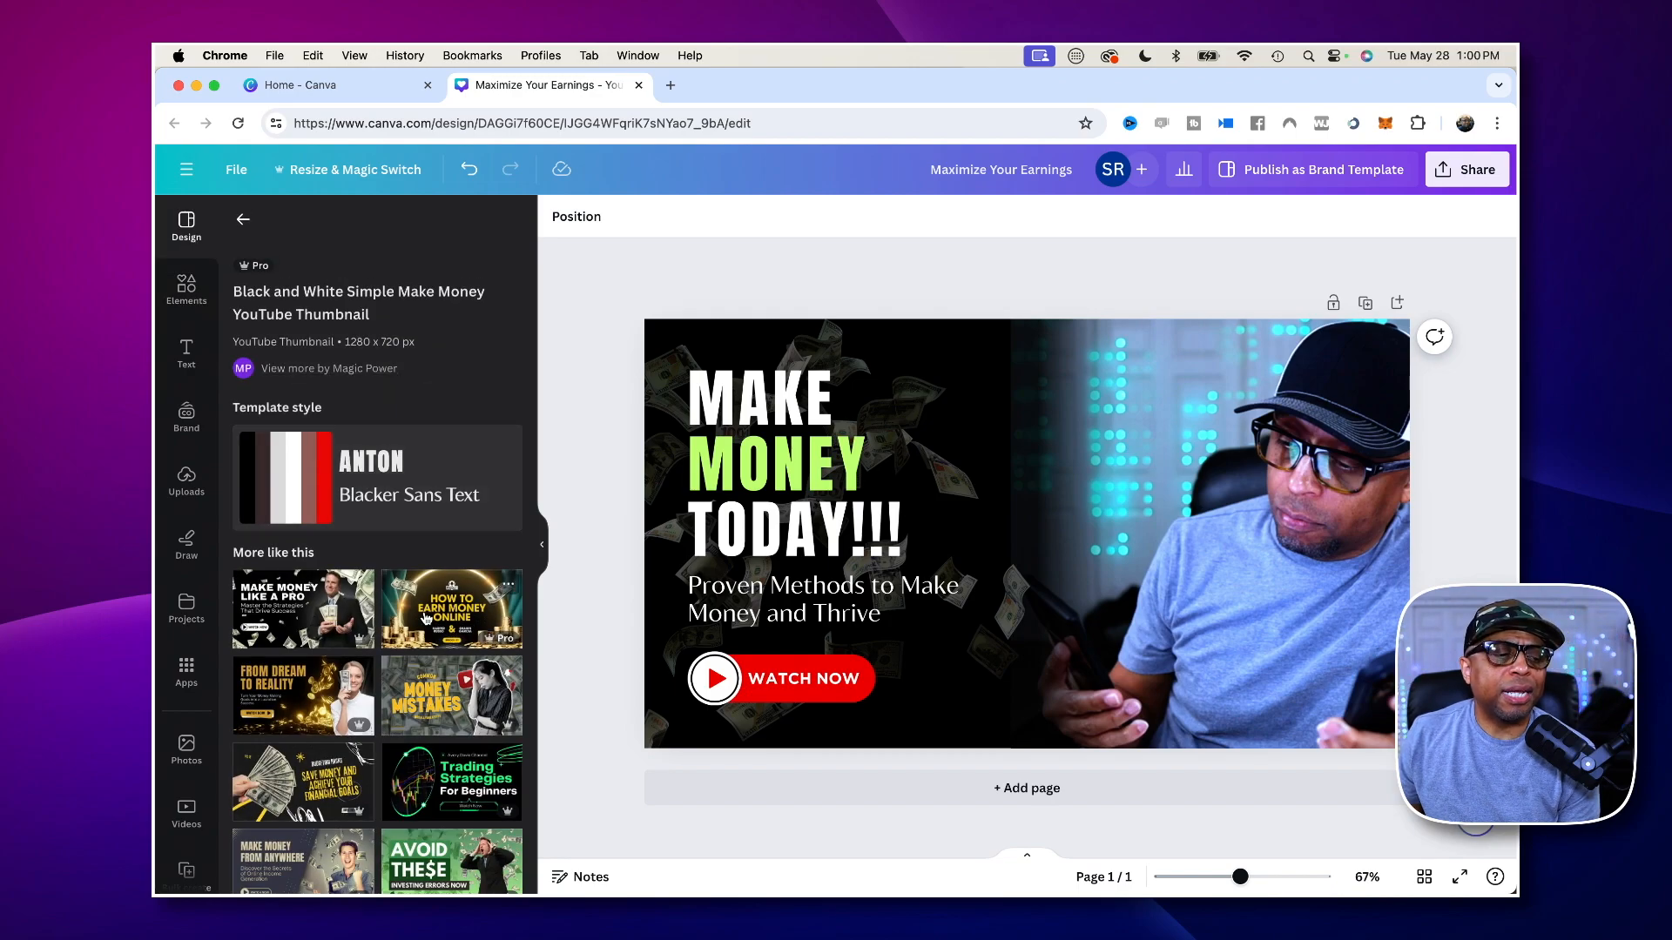
pyautogui.scroll(-3, 426, 618)
pyautogui.scroll(-3, 426, 618)
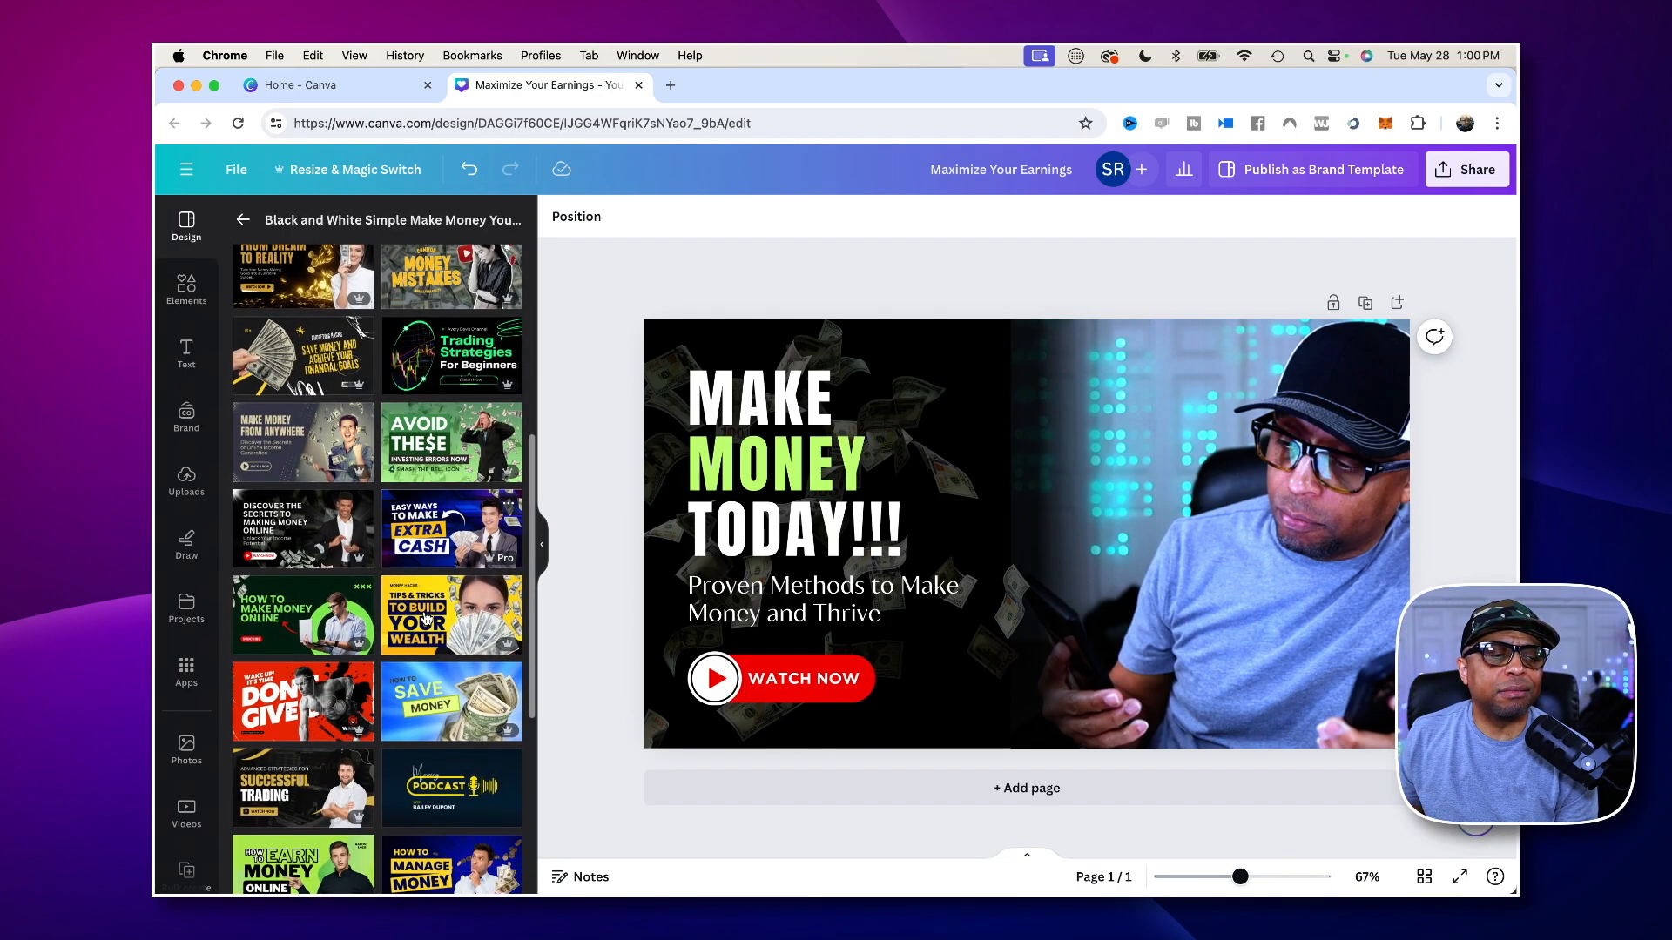
pyautogui.scroll(-3, 425, 619)
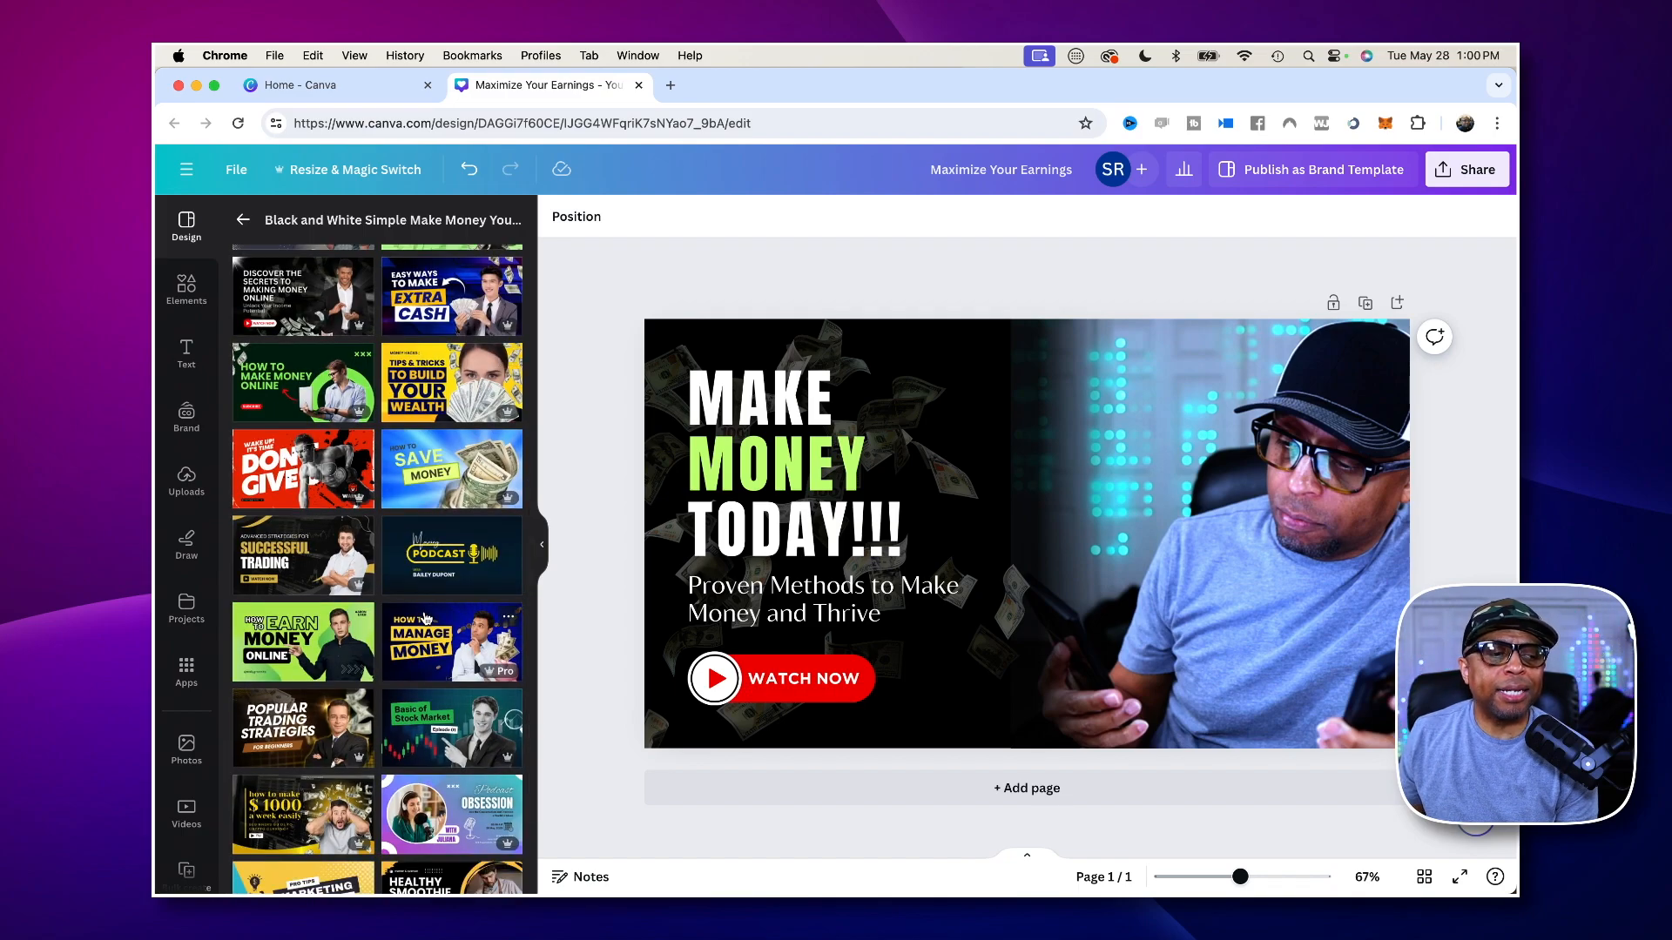
pyautogui.scroll(-1, 425, 618)
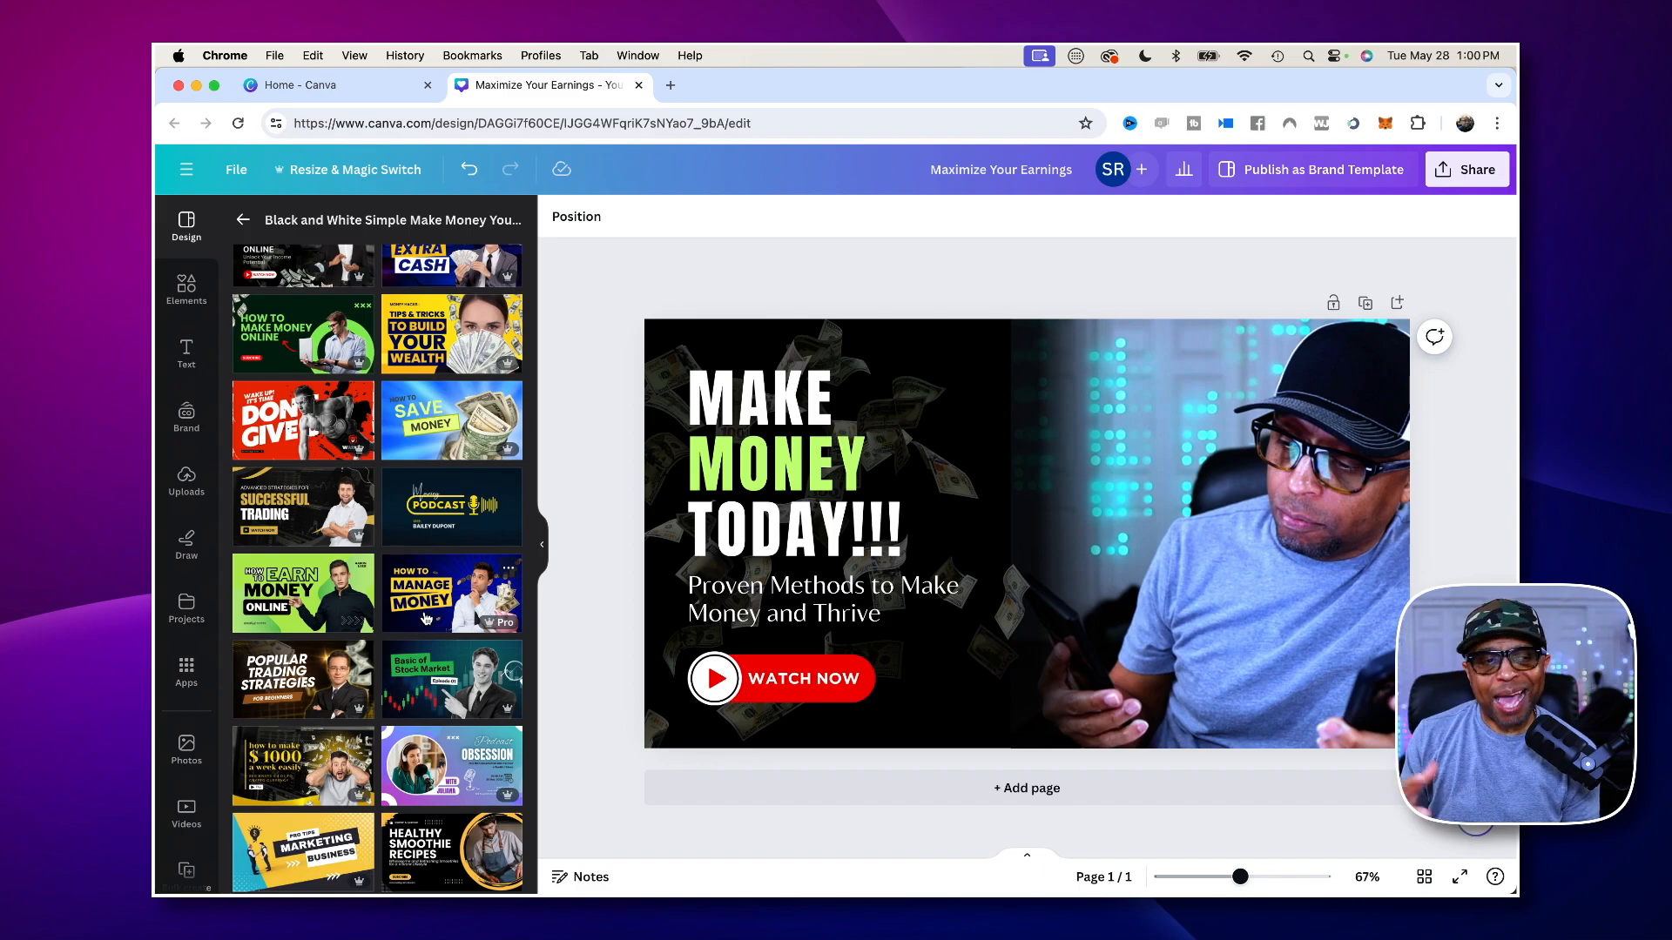
pyautogui.scroll(-3, 352, 651)
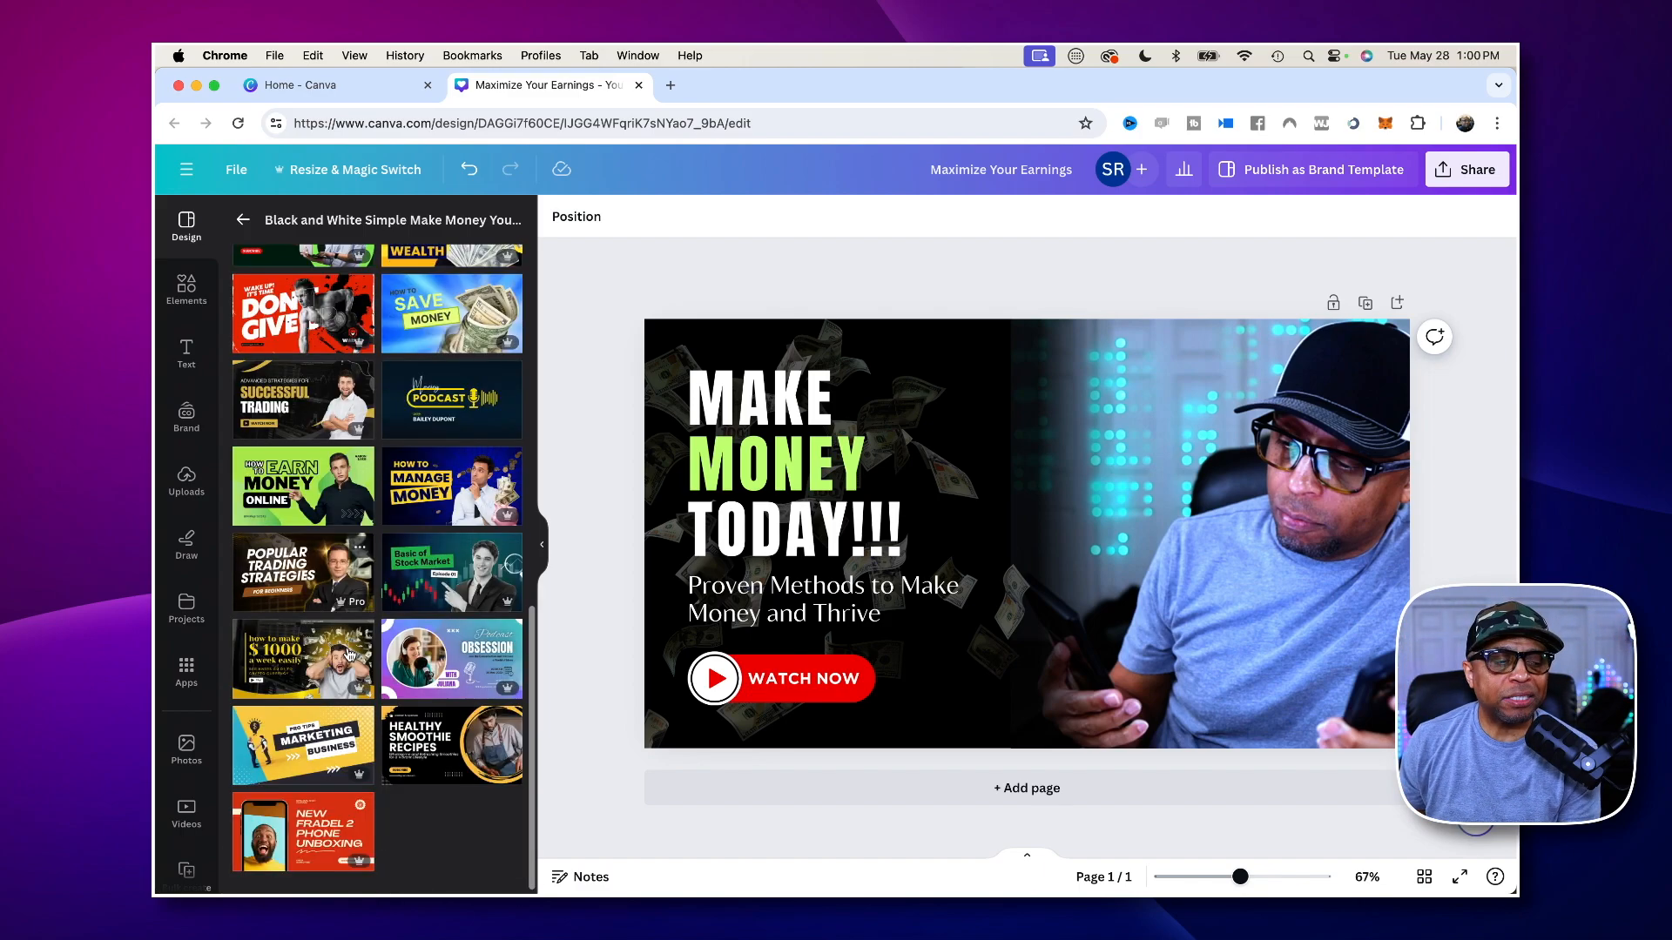
pyautogui.scroll(10, 348, 653)
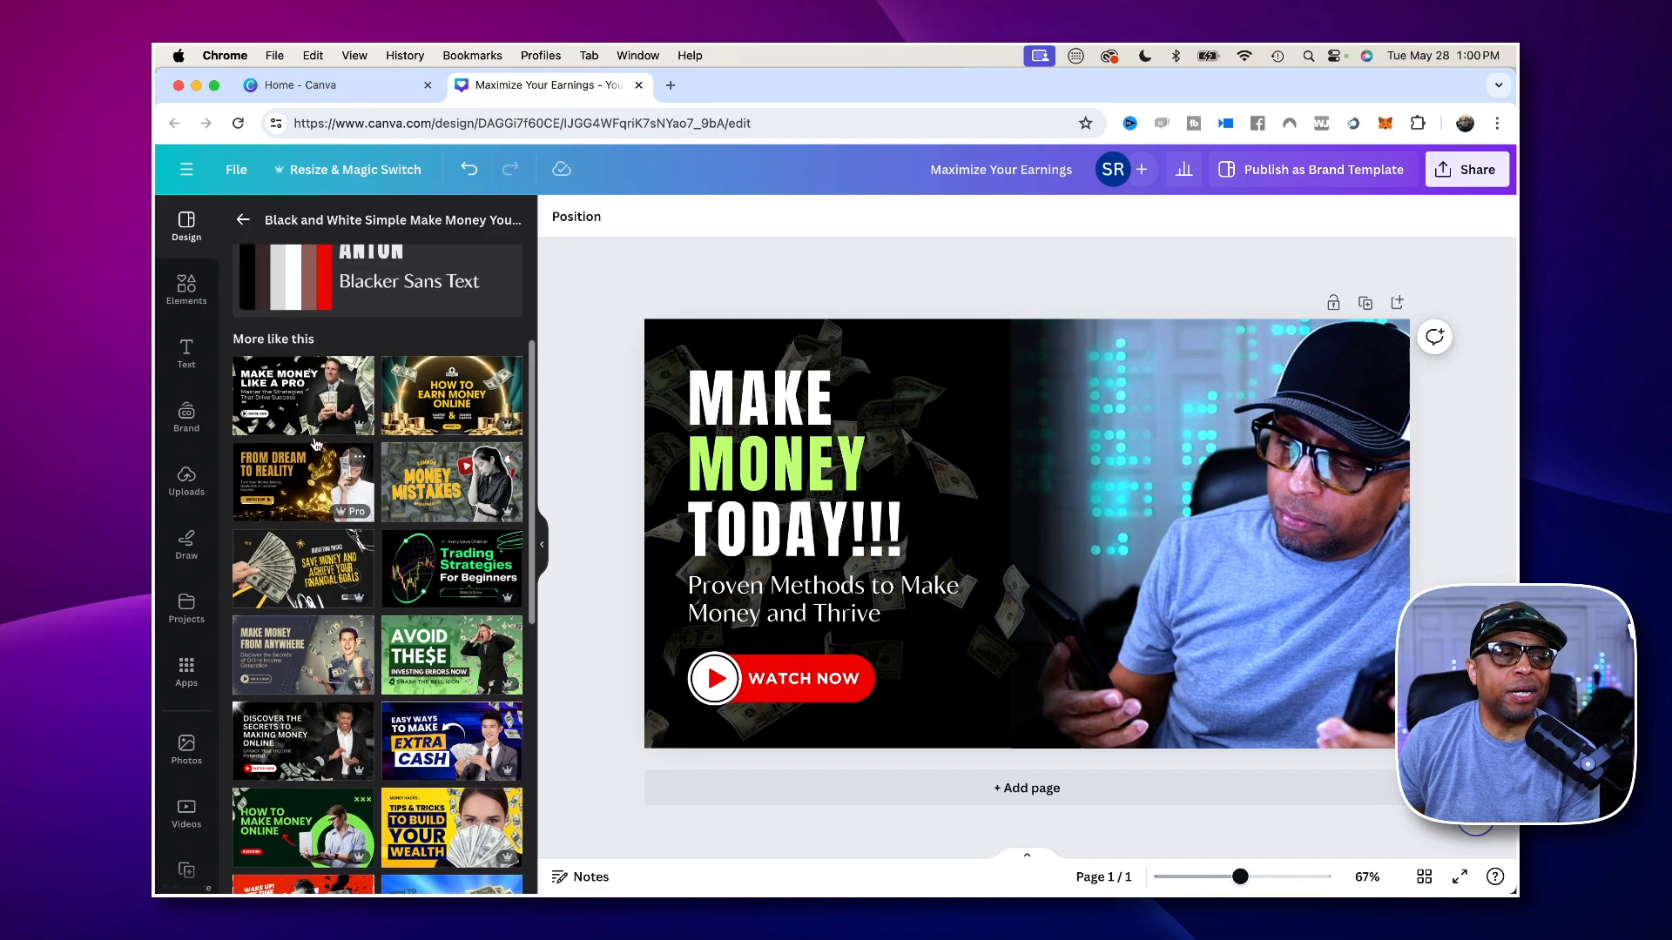
# - Return to the "make money online" template results and look through them
pyautogui.click(245, 221)
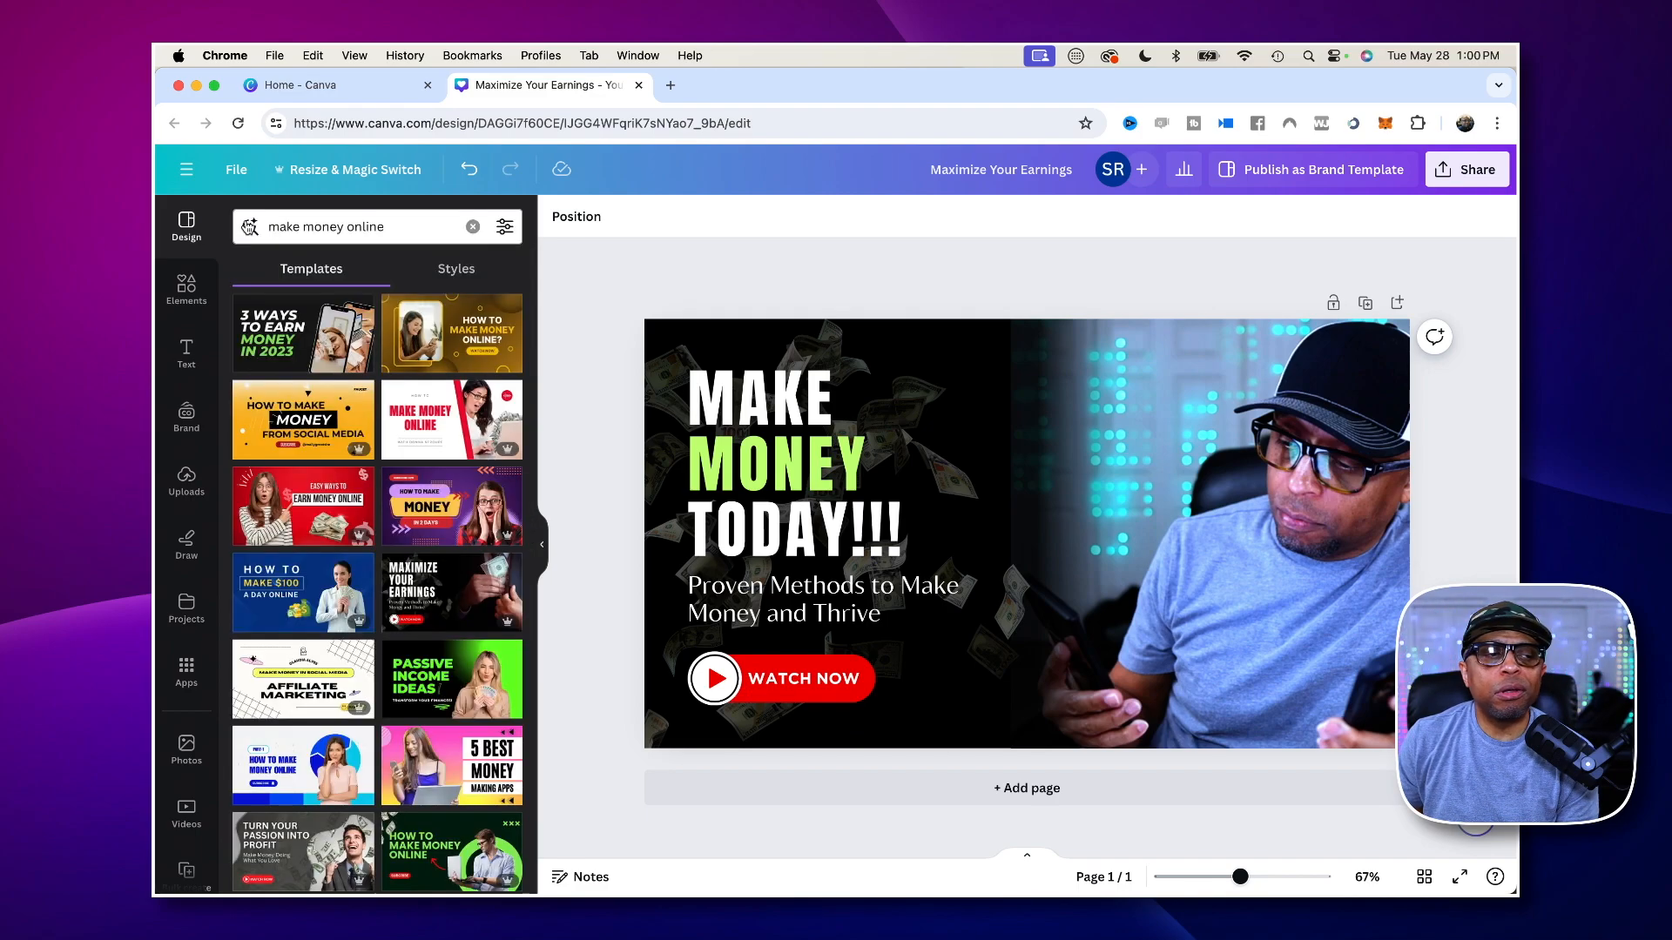
pyautogui.scroll(-5, 370, 495)
pyautogui.scroll(-6, 375, 522)
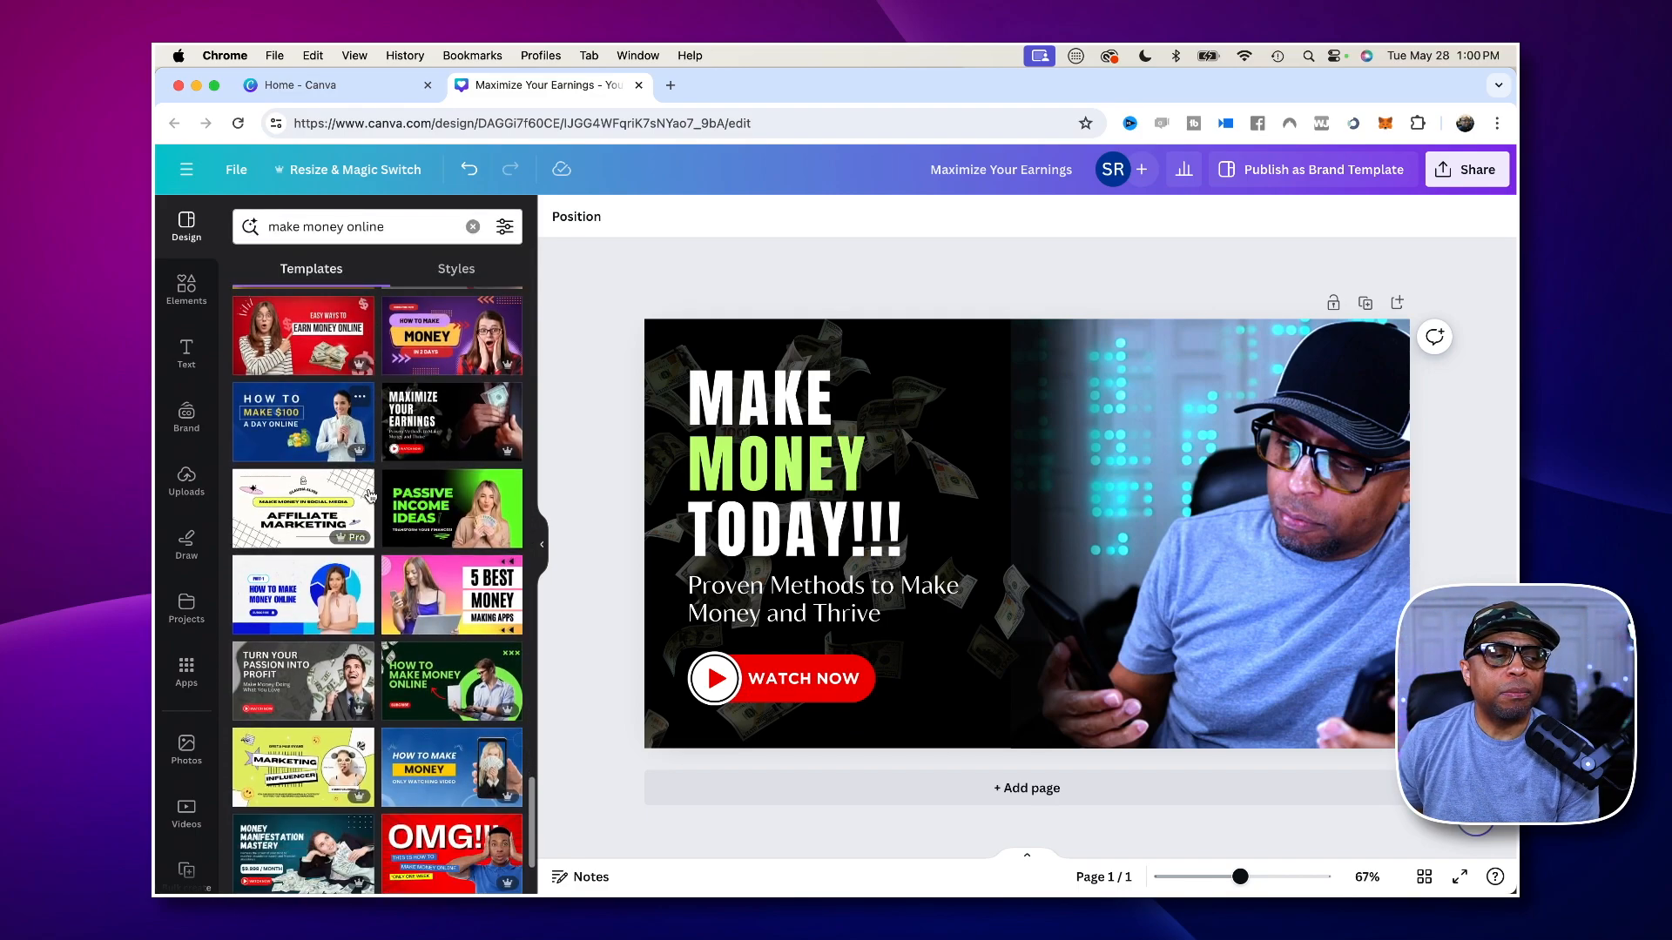
pyautogui.scroll(-8, 394, 583)
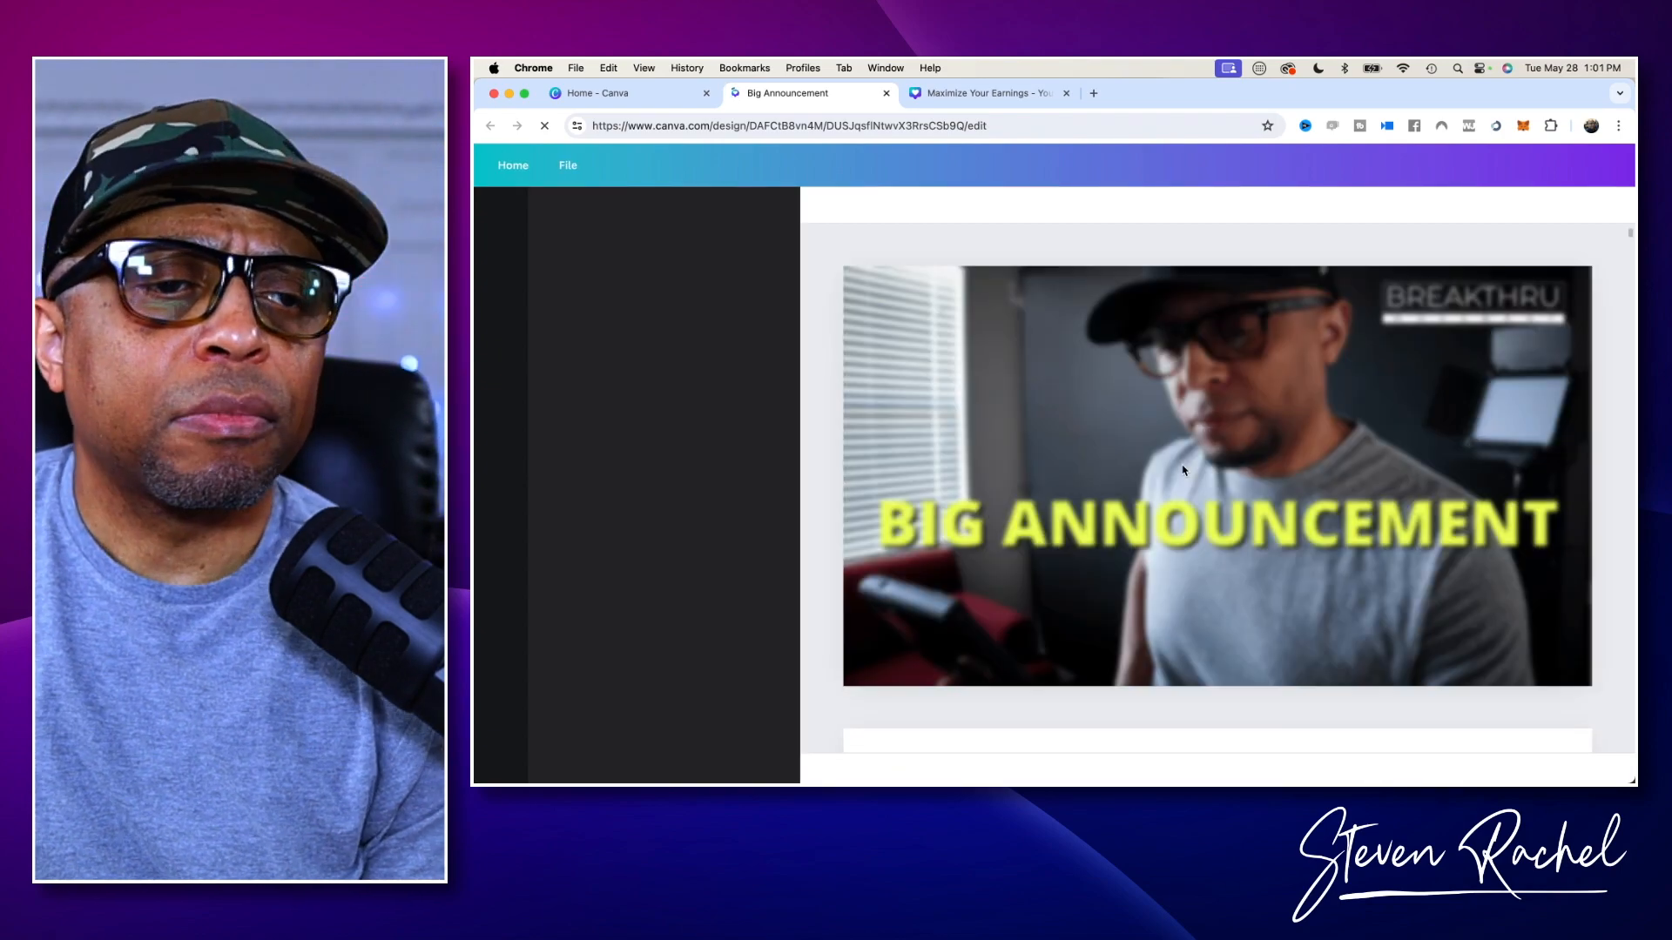
# - Show the Big Announcement design's pages as a grid and look through the collection of thumbnails
pyautogui.scroll(-2, 1182, 470)
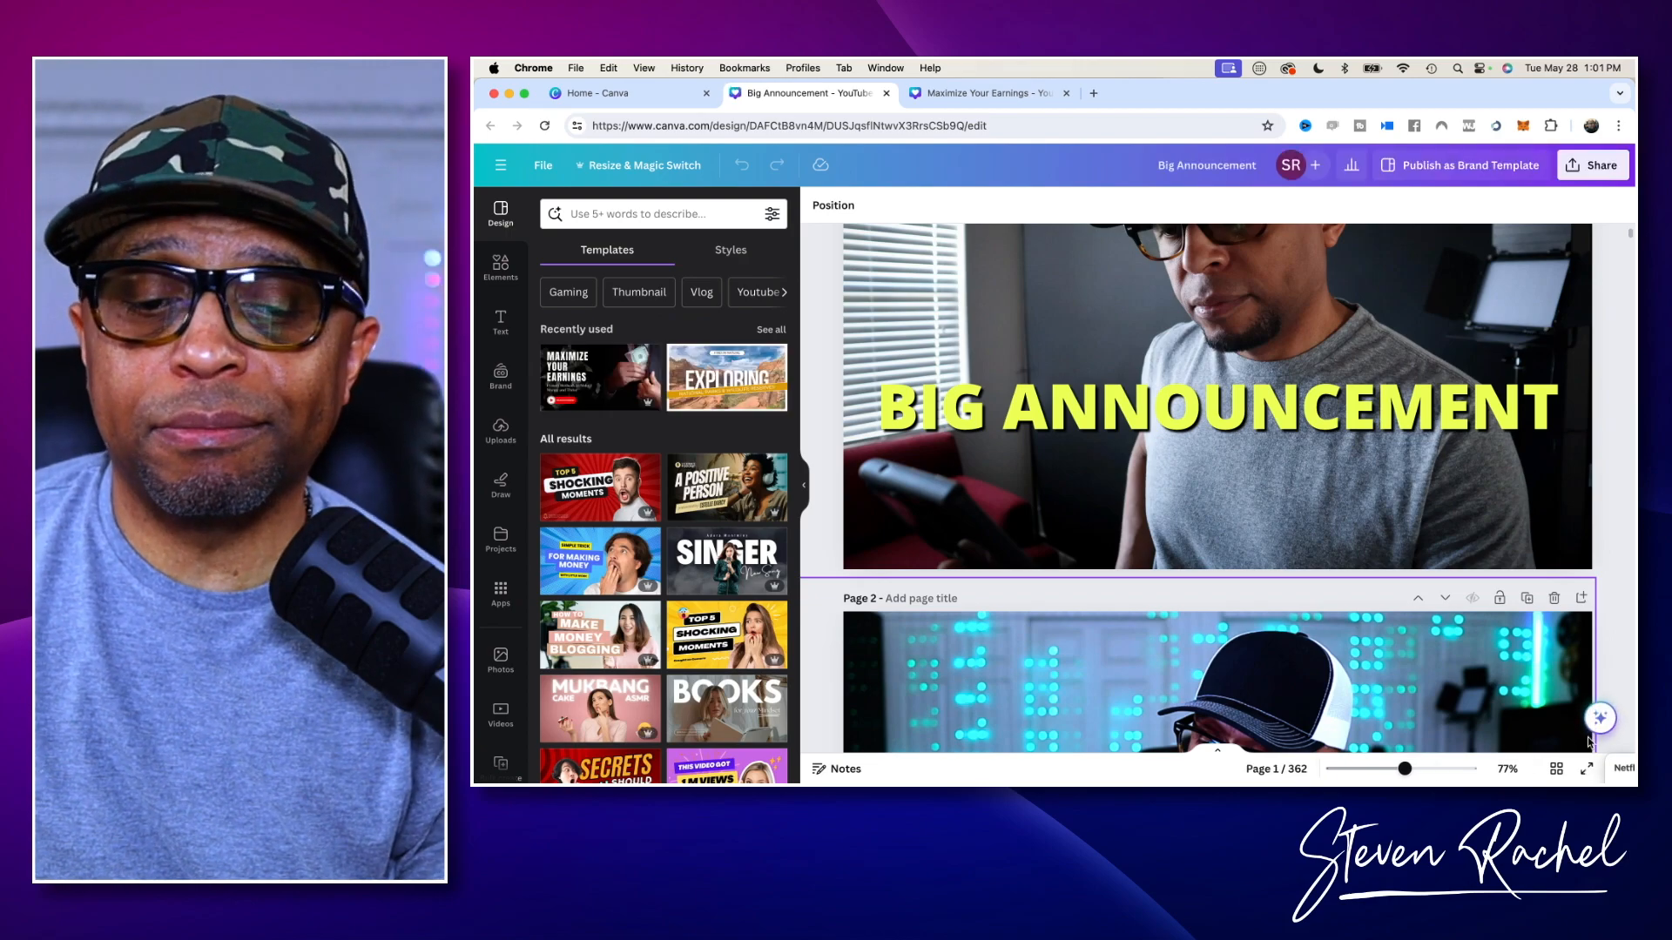
pyautogui.click(1556, 769)
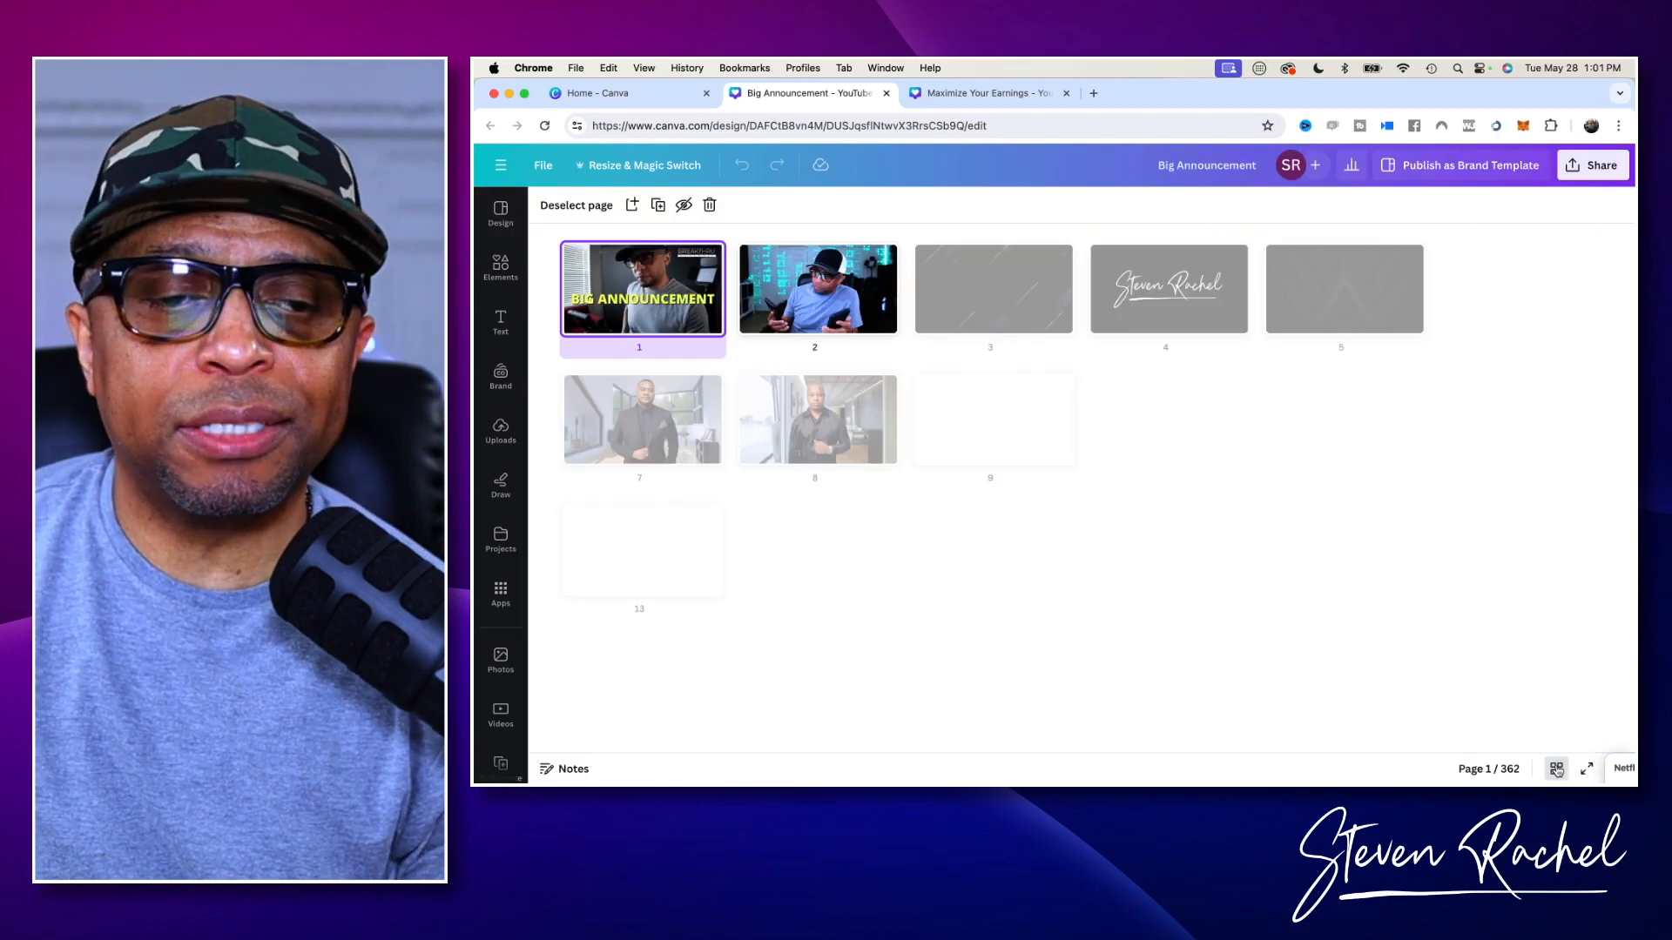
pyautogui.scroll(-3, 1368, 557)
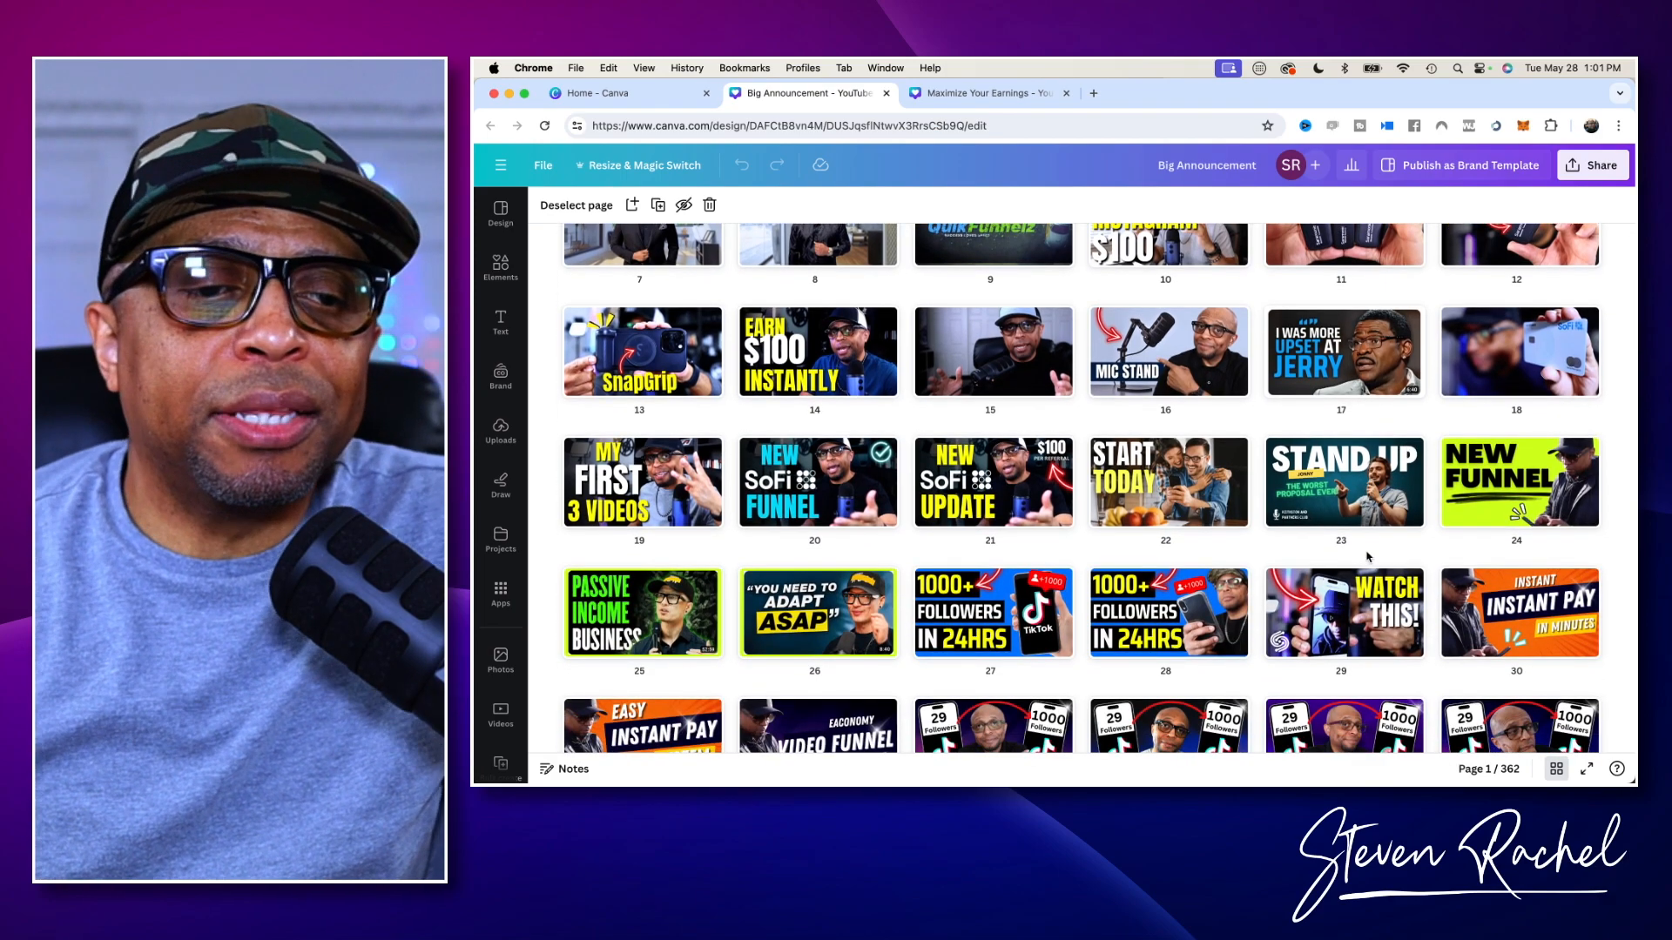
pyautogui.scroll(-2, 1367, 558)
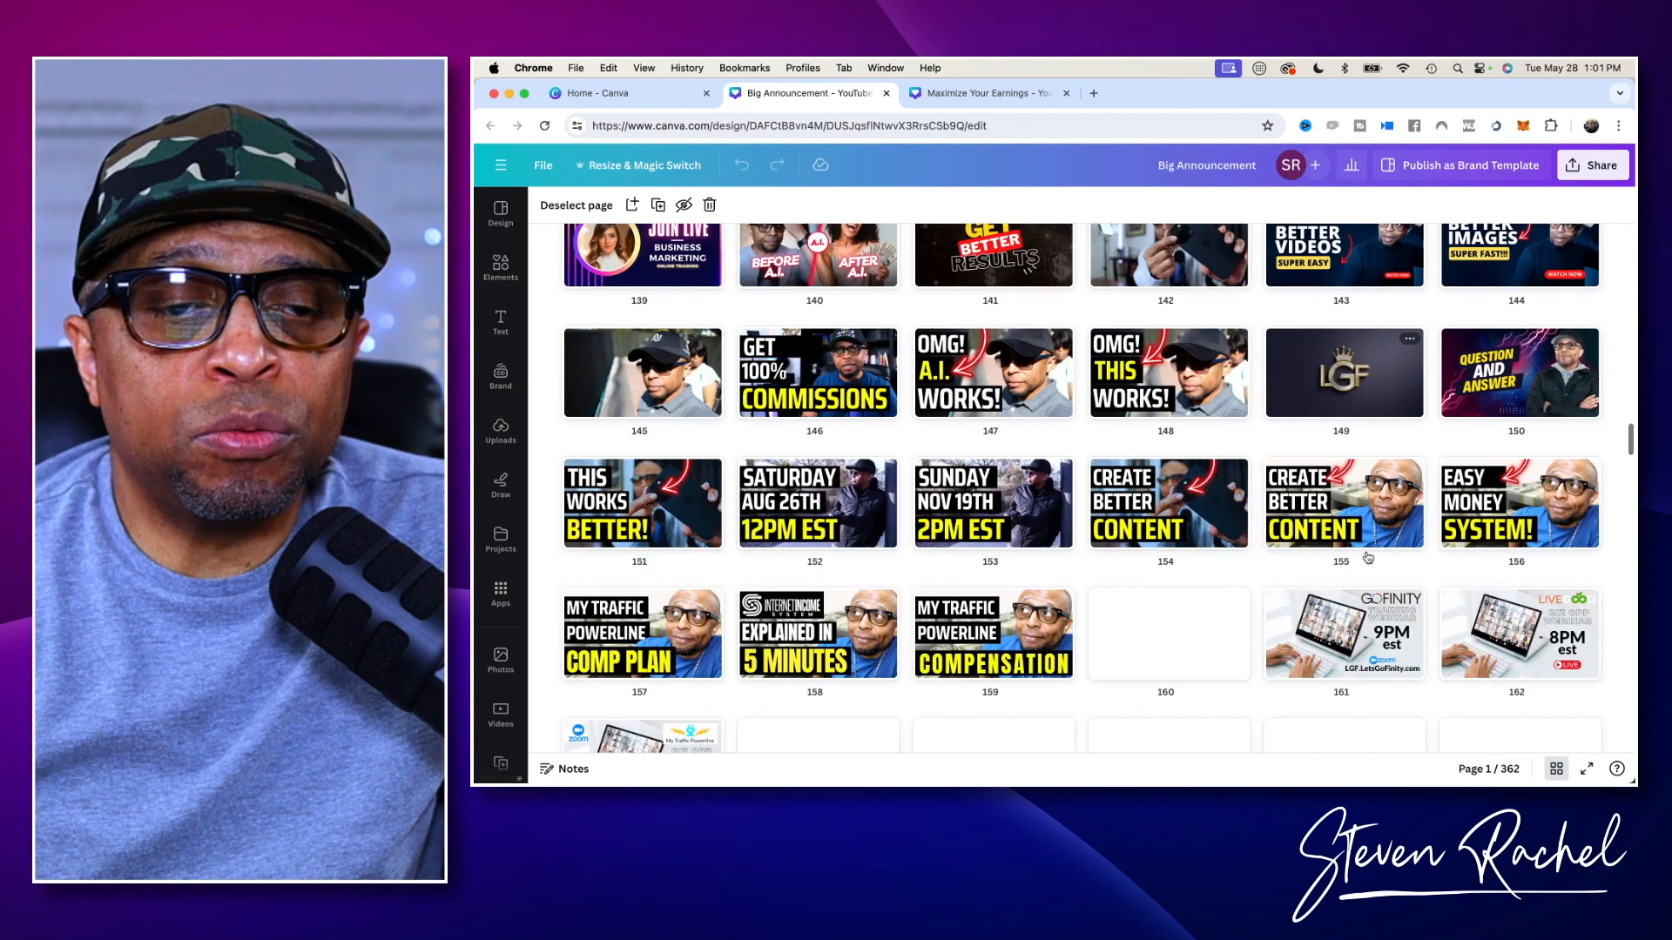
pyautogui.scroll(-3, 1366, 557)
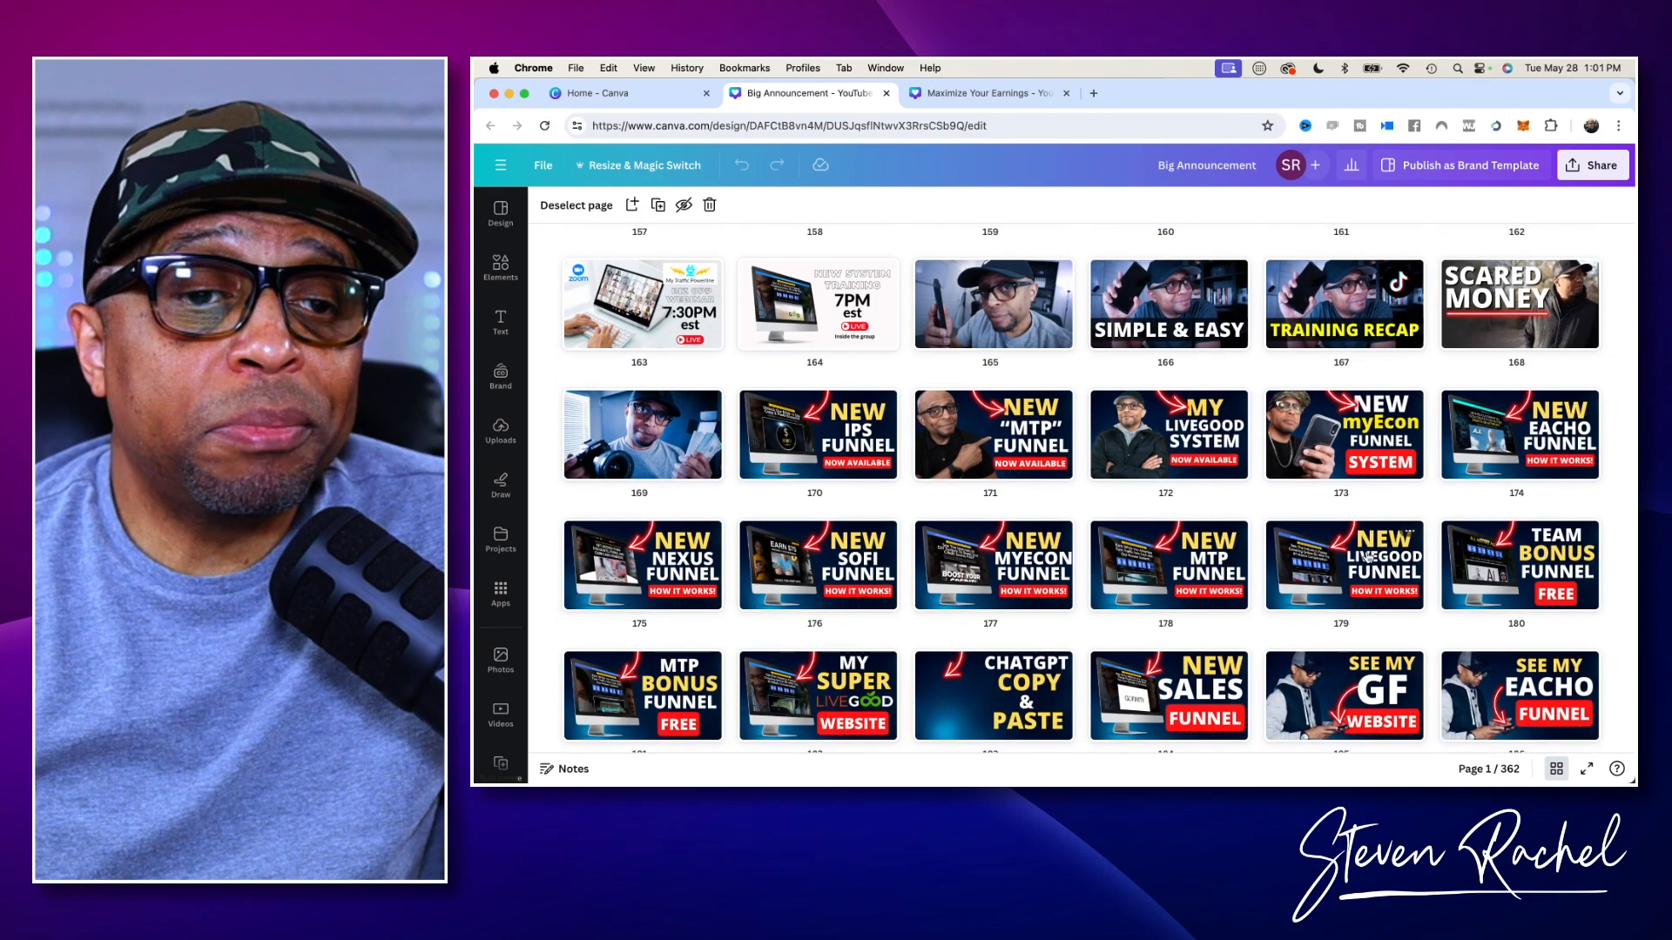
pyautogui.scroll(-10, 1368, 557)
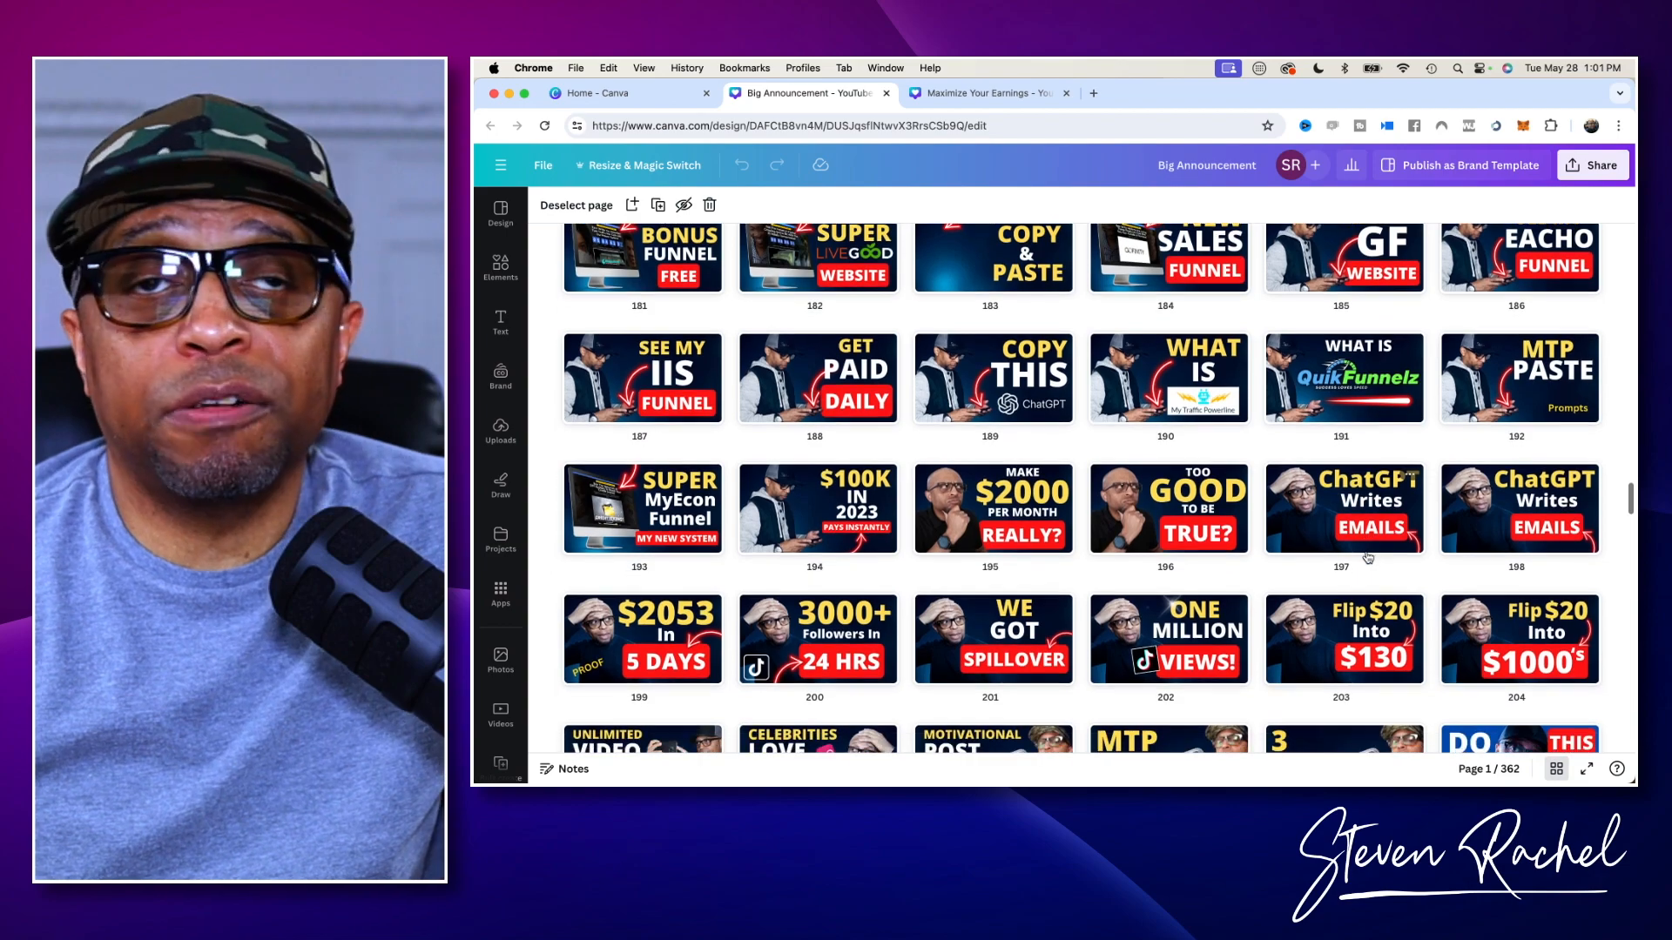
pyautogui.scroll(-5, 1368, 557)
pyautogui.scroll(4, 1368, 557)
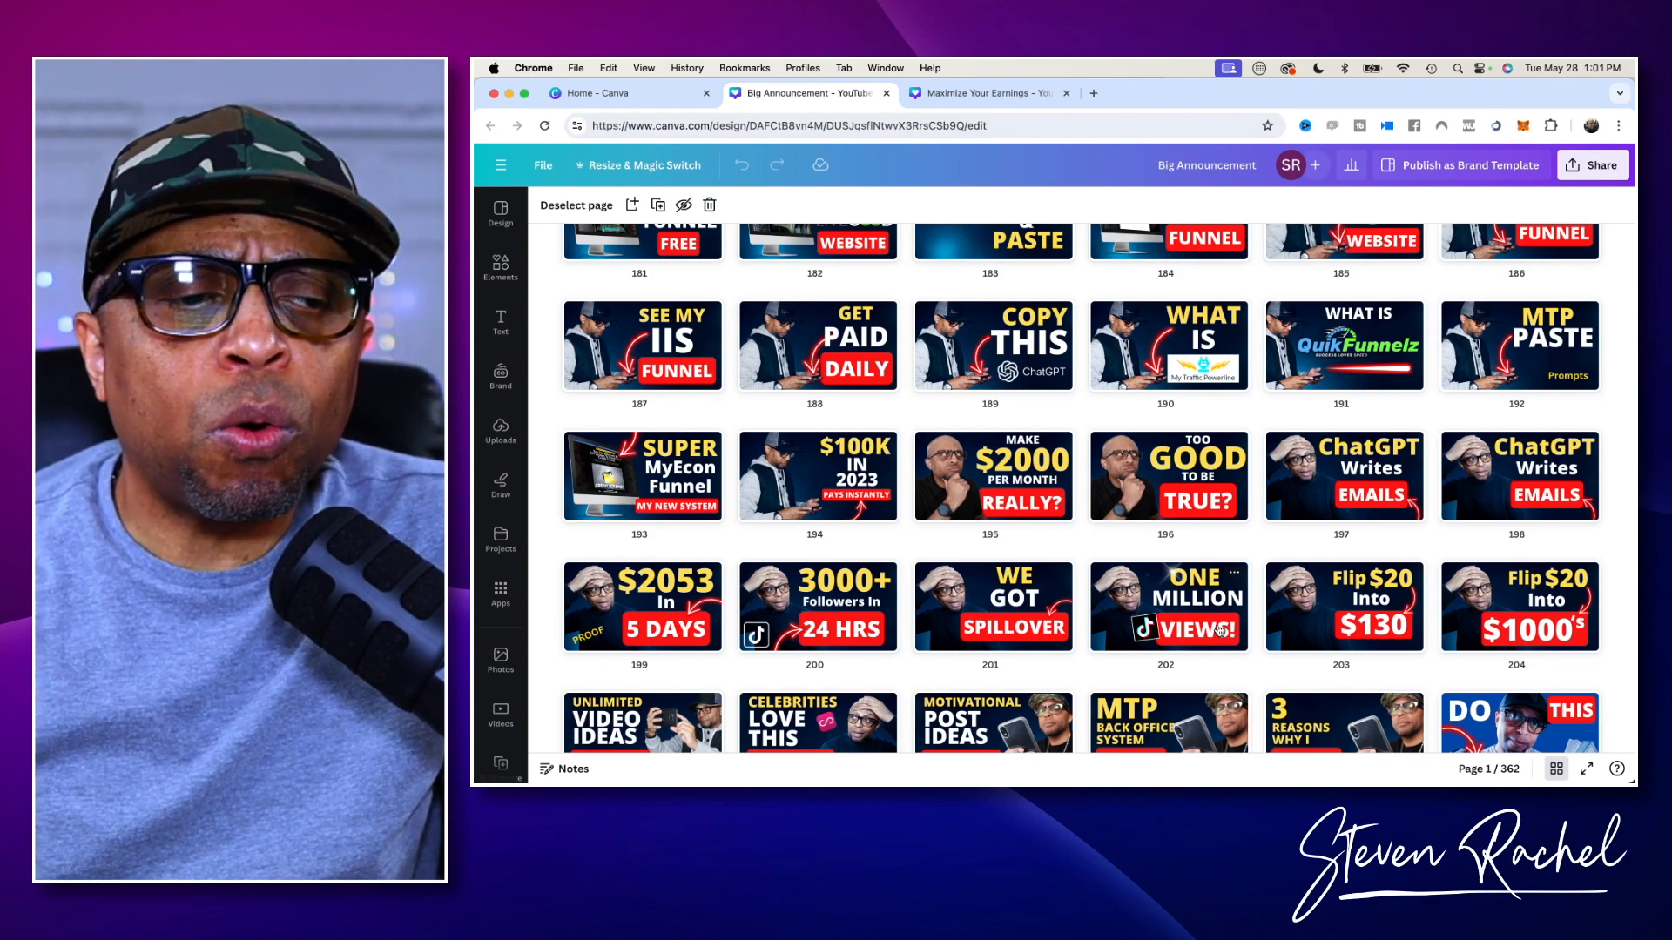
pyautogui.scroll(-7, 1162, 626)
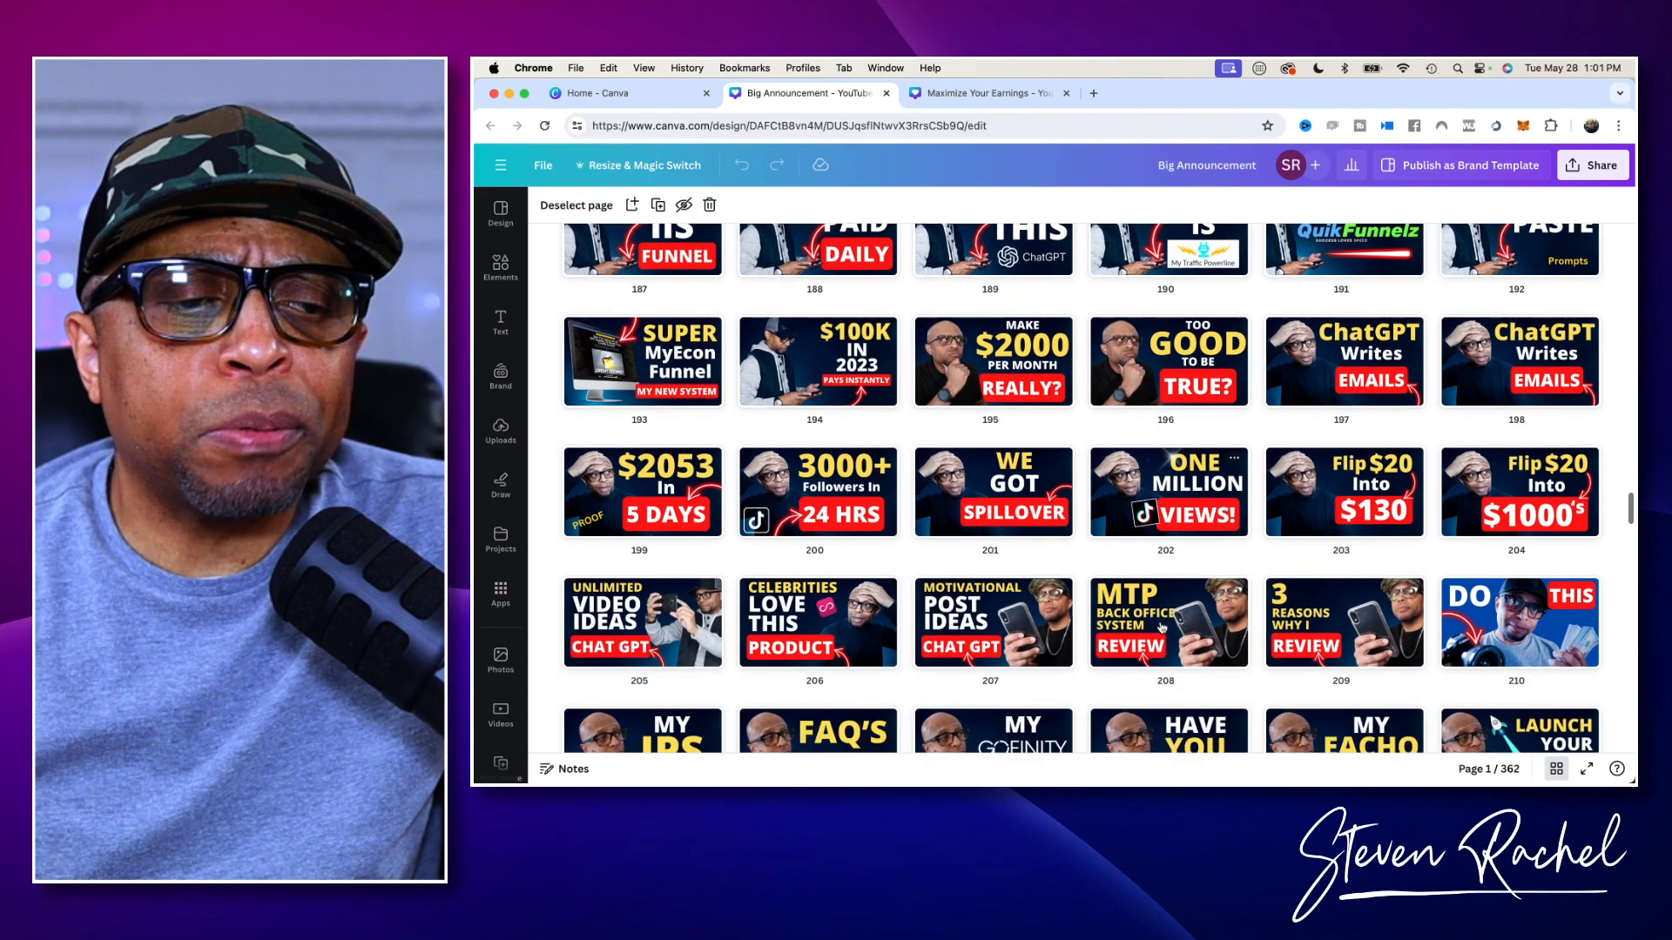
pyautogui.scroll(-7, 1162, 627)
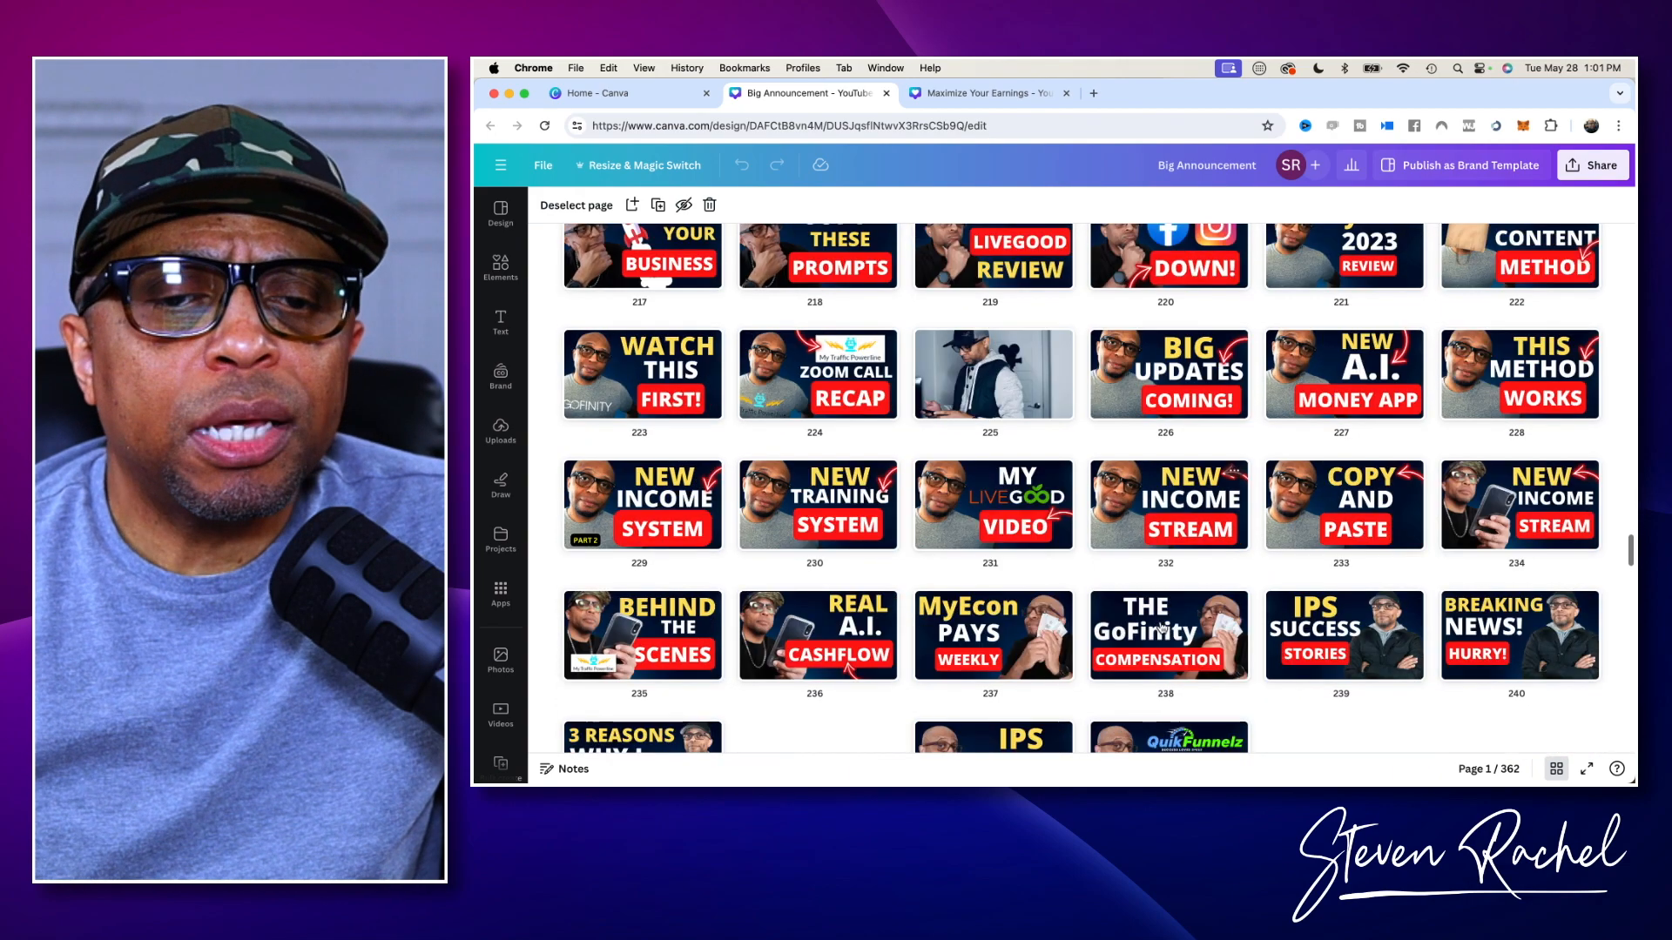
pyautogui.scroll(-5, 1162, 626)
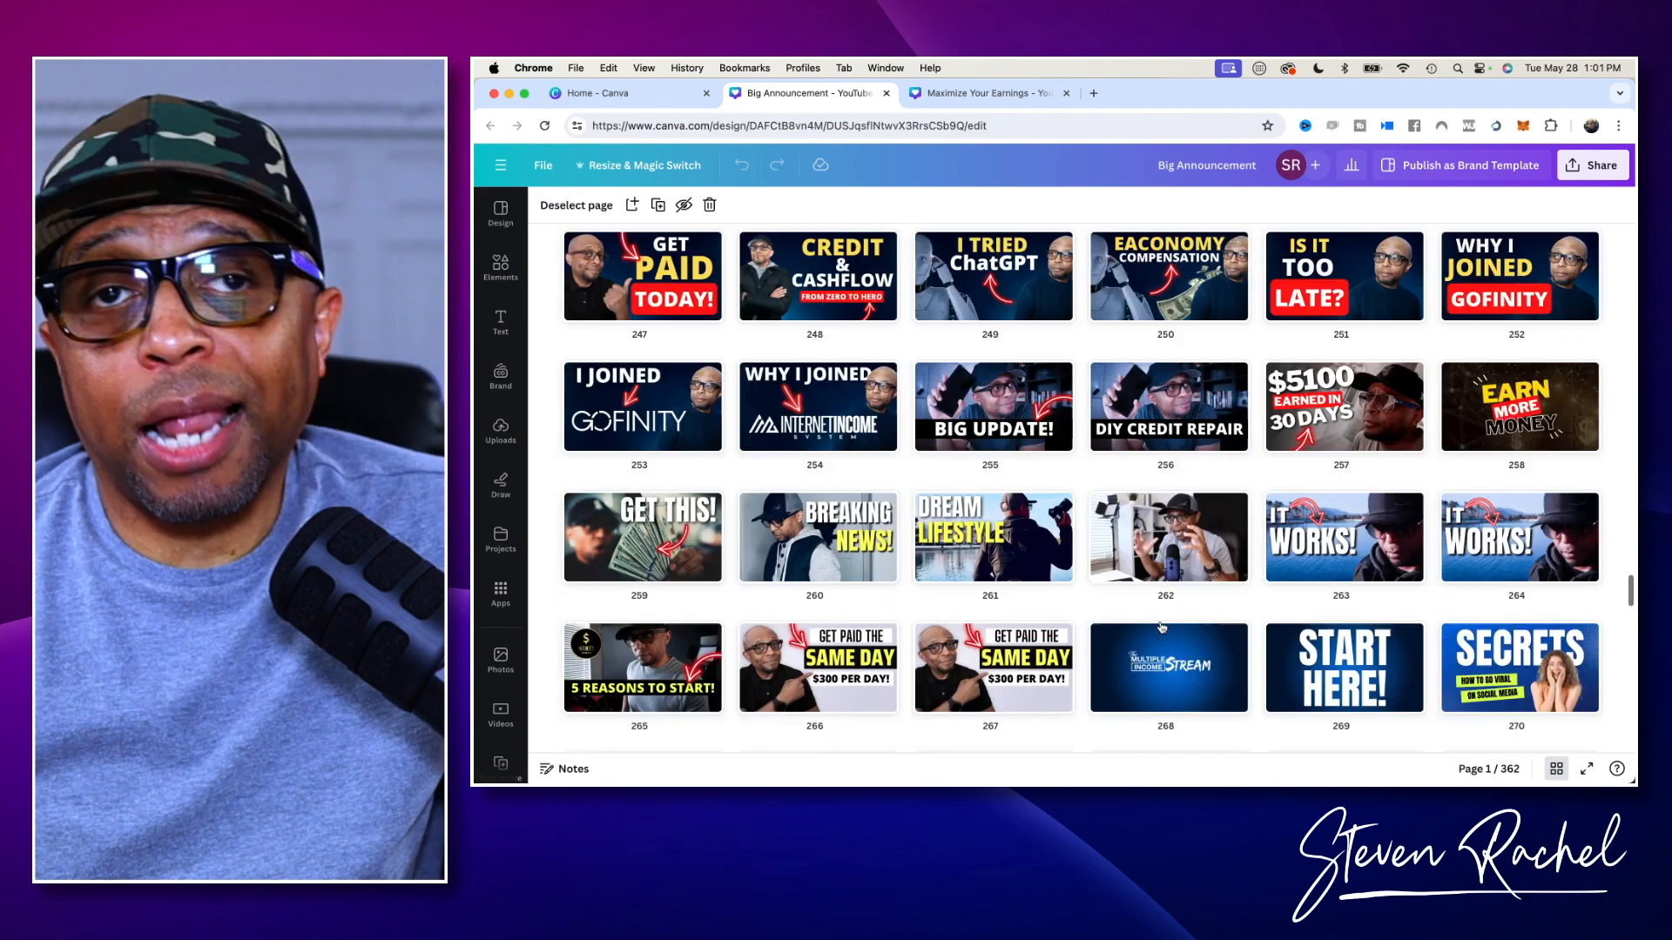
pyautogui.scroll(-3, 1162, 627)
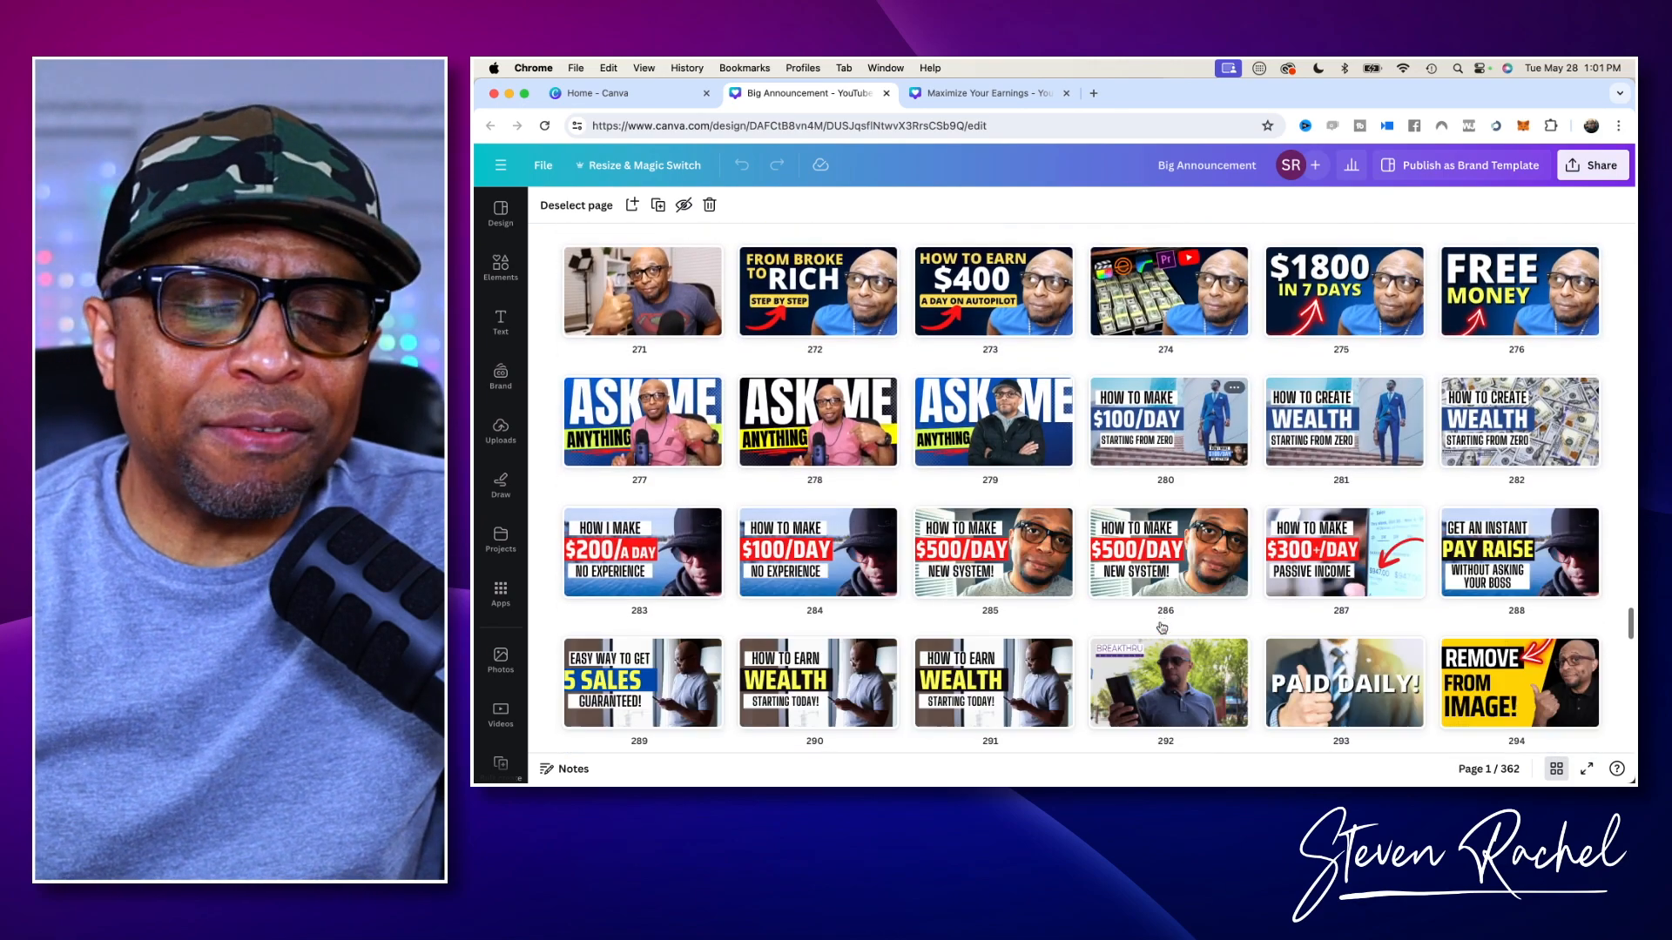
pyautogui.scroll(-3, 1162, 626)
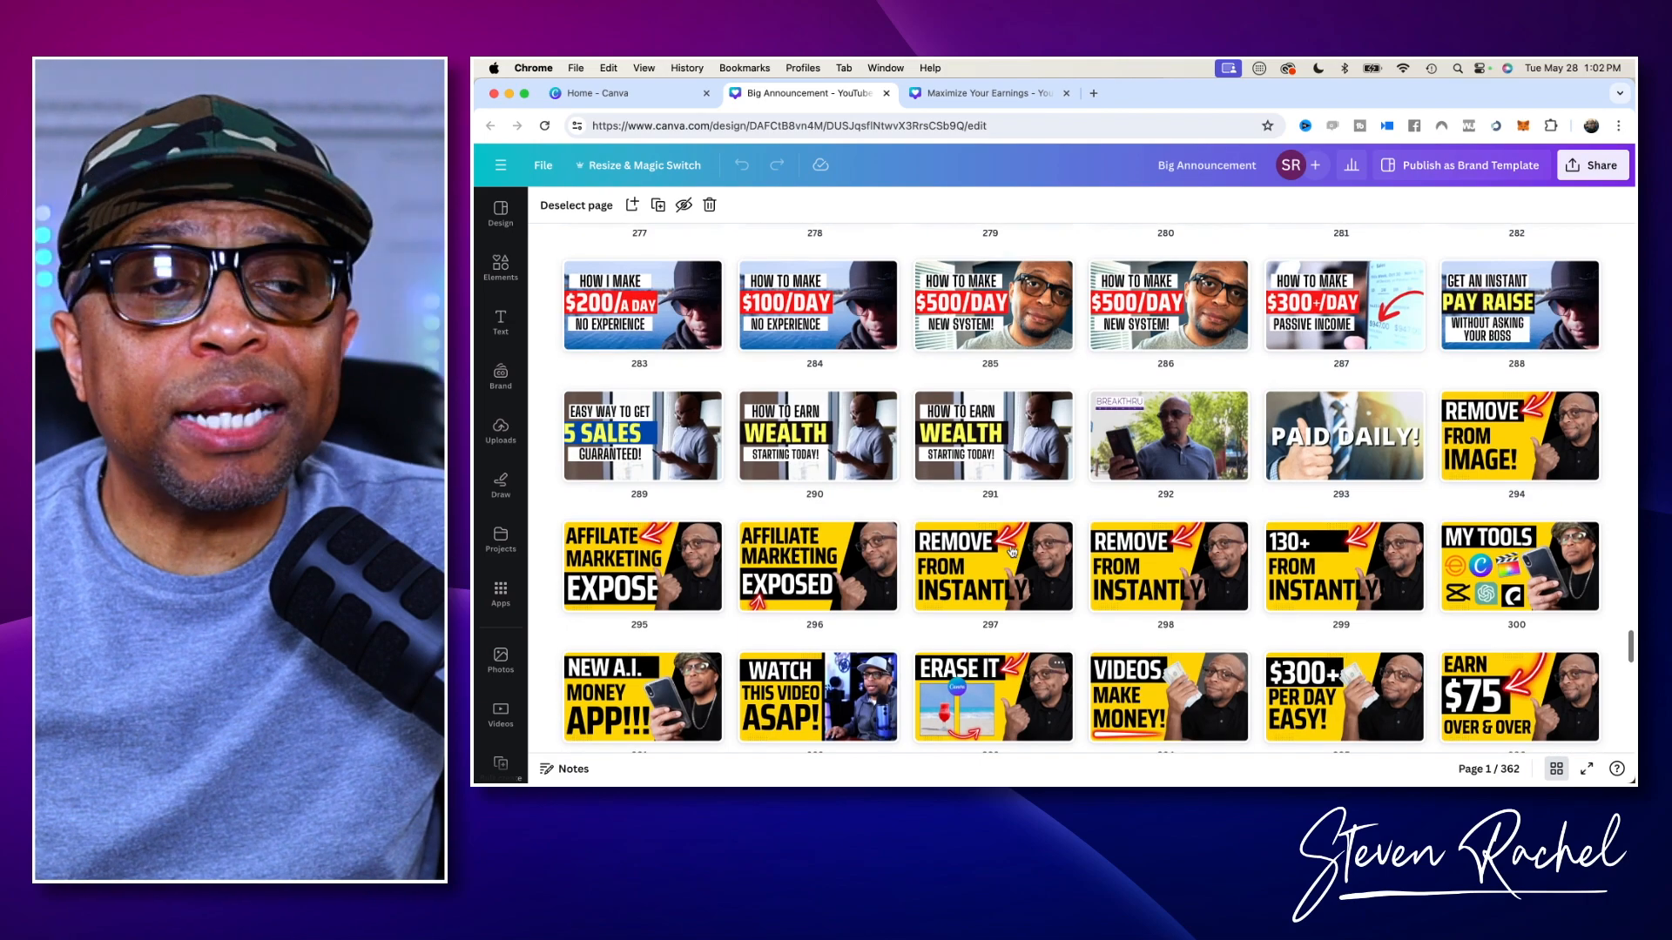
pyautogui.scroll(5, 1012, 551)
pyautogui.scroll(15, 1011, 551)
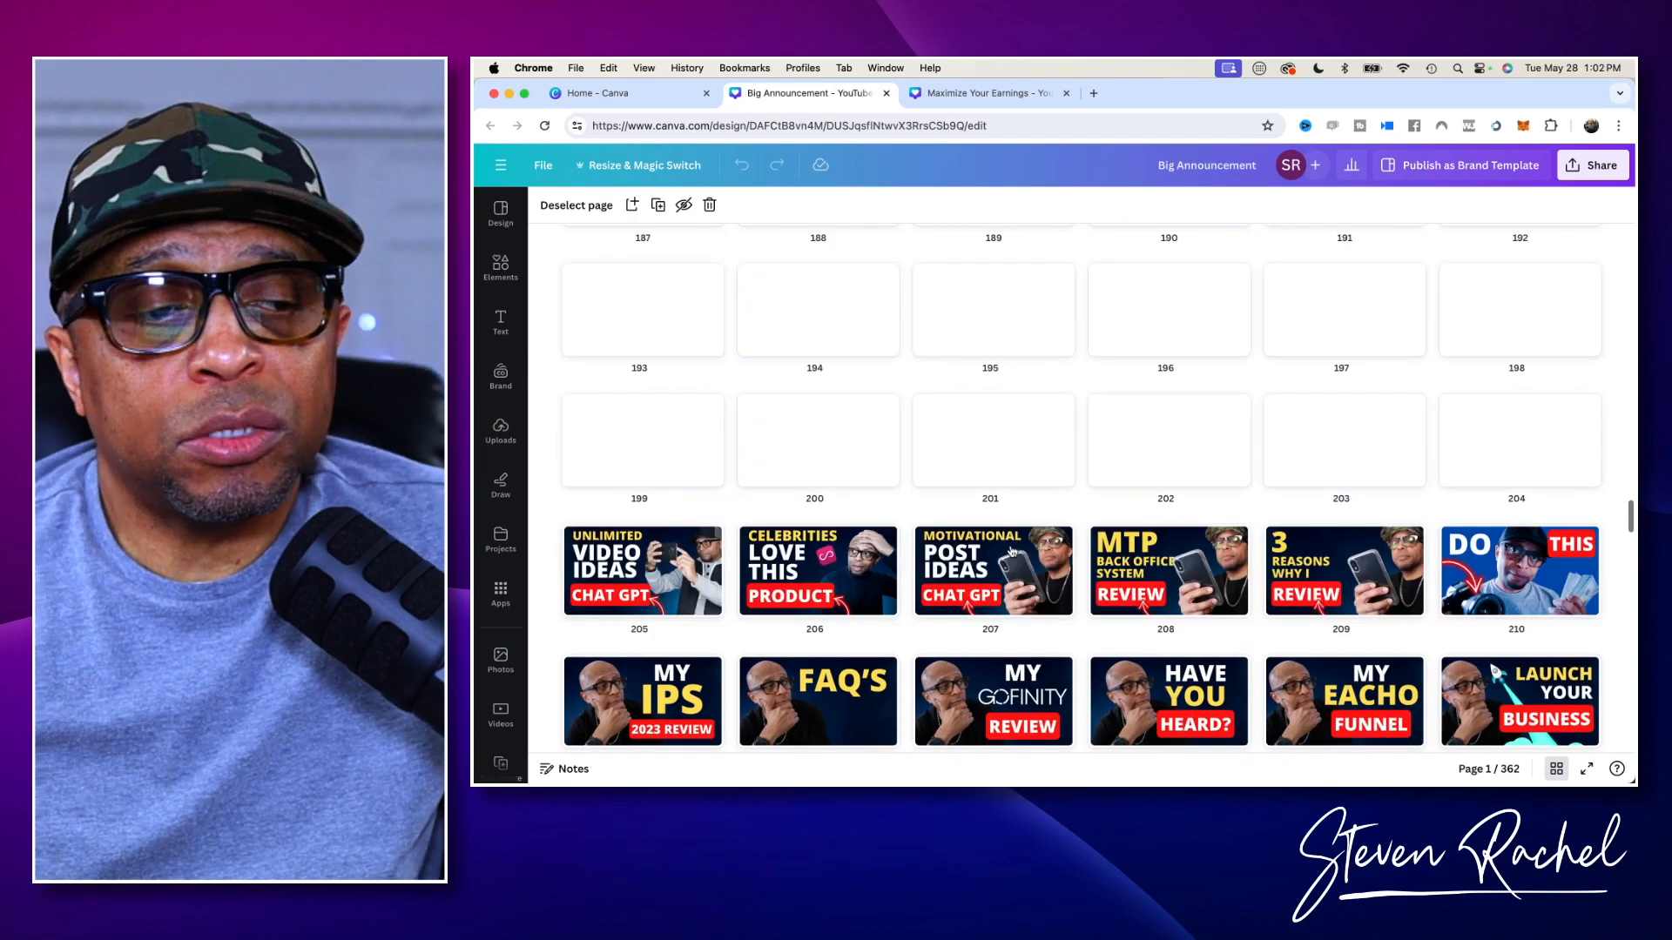
pyautogui.scroll(10, 1012, 551)
pyautogui.scroll(1, 1011, 551)
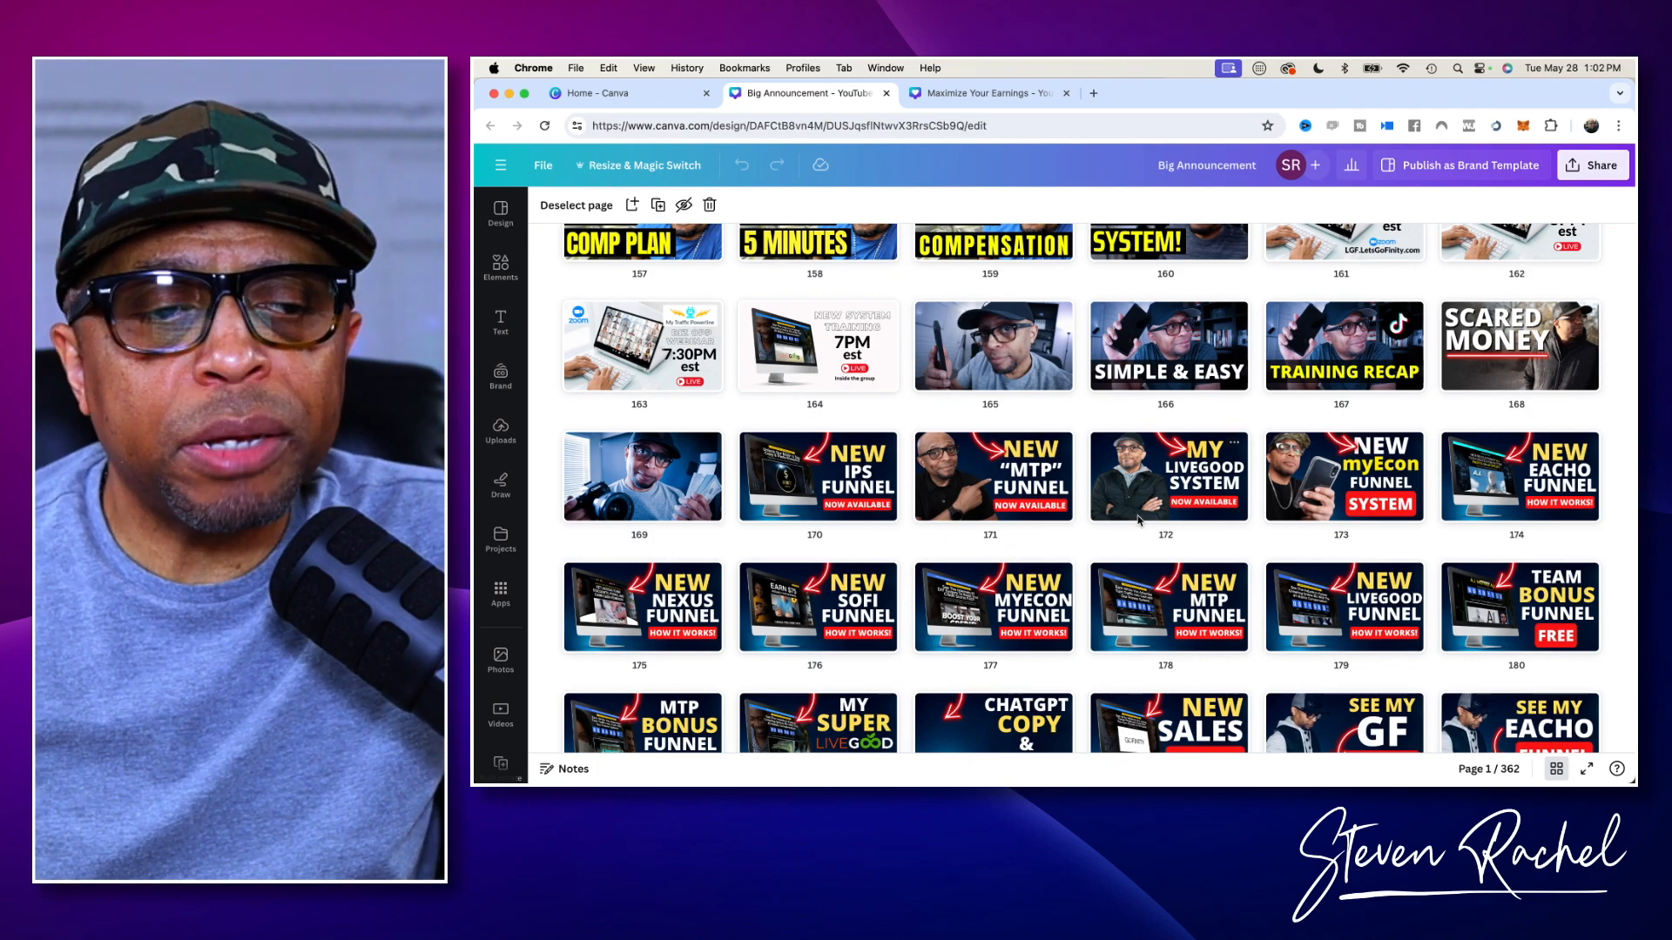
pyautogui.scroll(-5, 1201, 670)
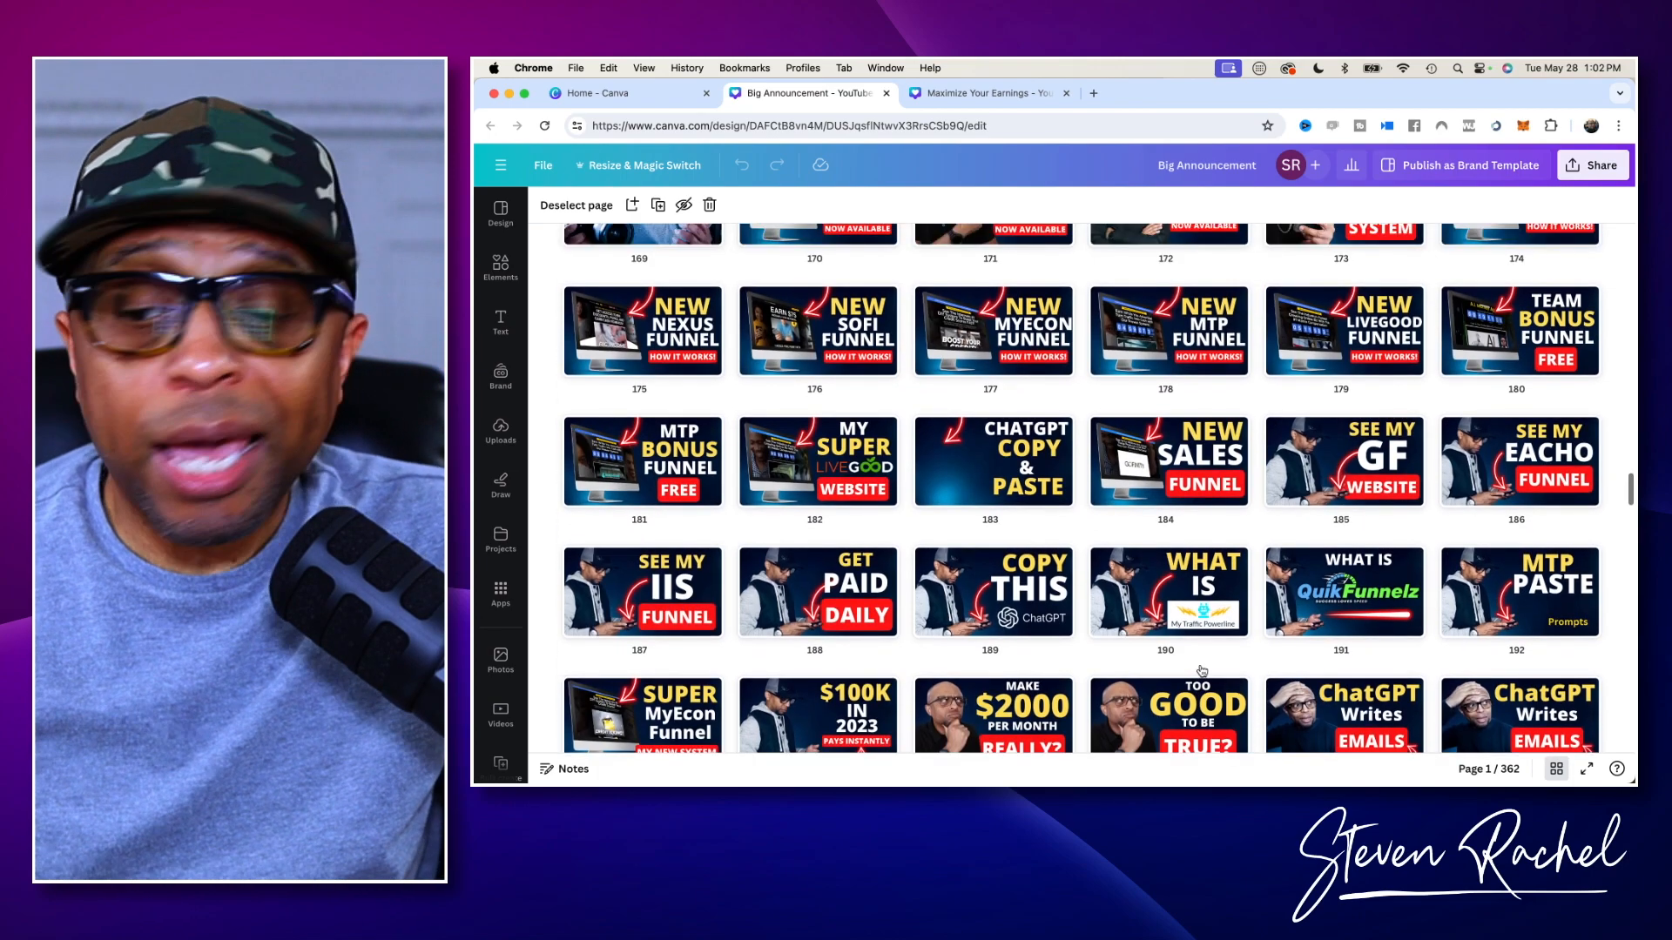